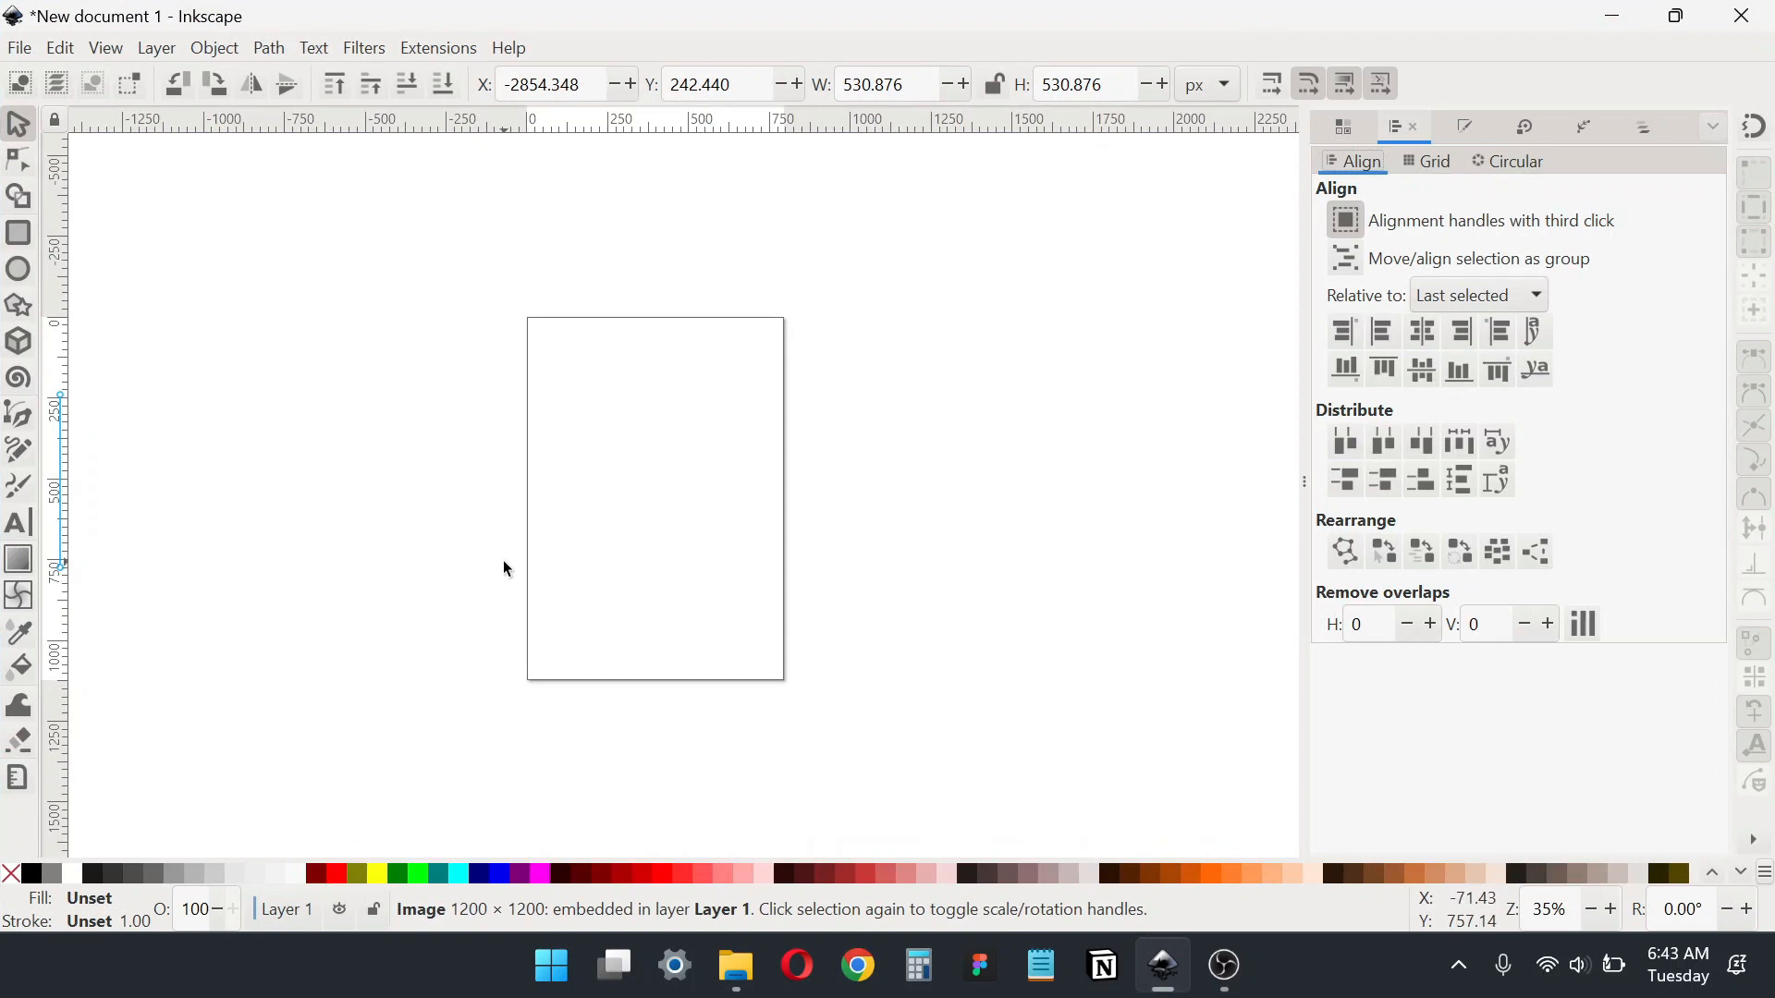
# Step: Examine the embedded rabbit sketch and its surroundings on the canvas up close
pyautogui.moveTo(507, 562); pyautogui.dragTo(1202, 582)
pyautogui.moveTo(605, 570); pyautogui.dragTo(866, 563)
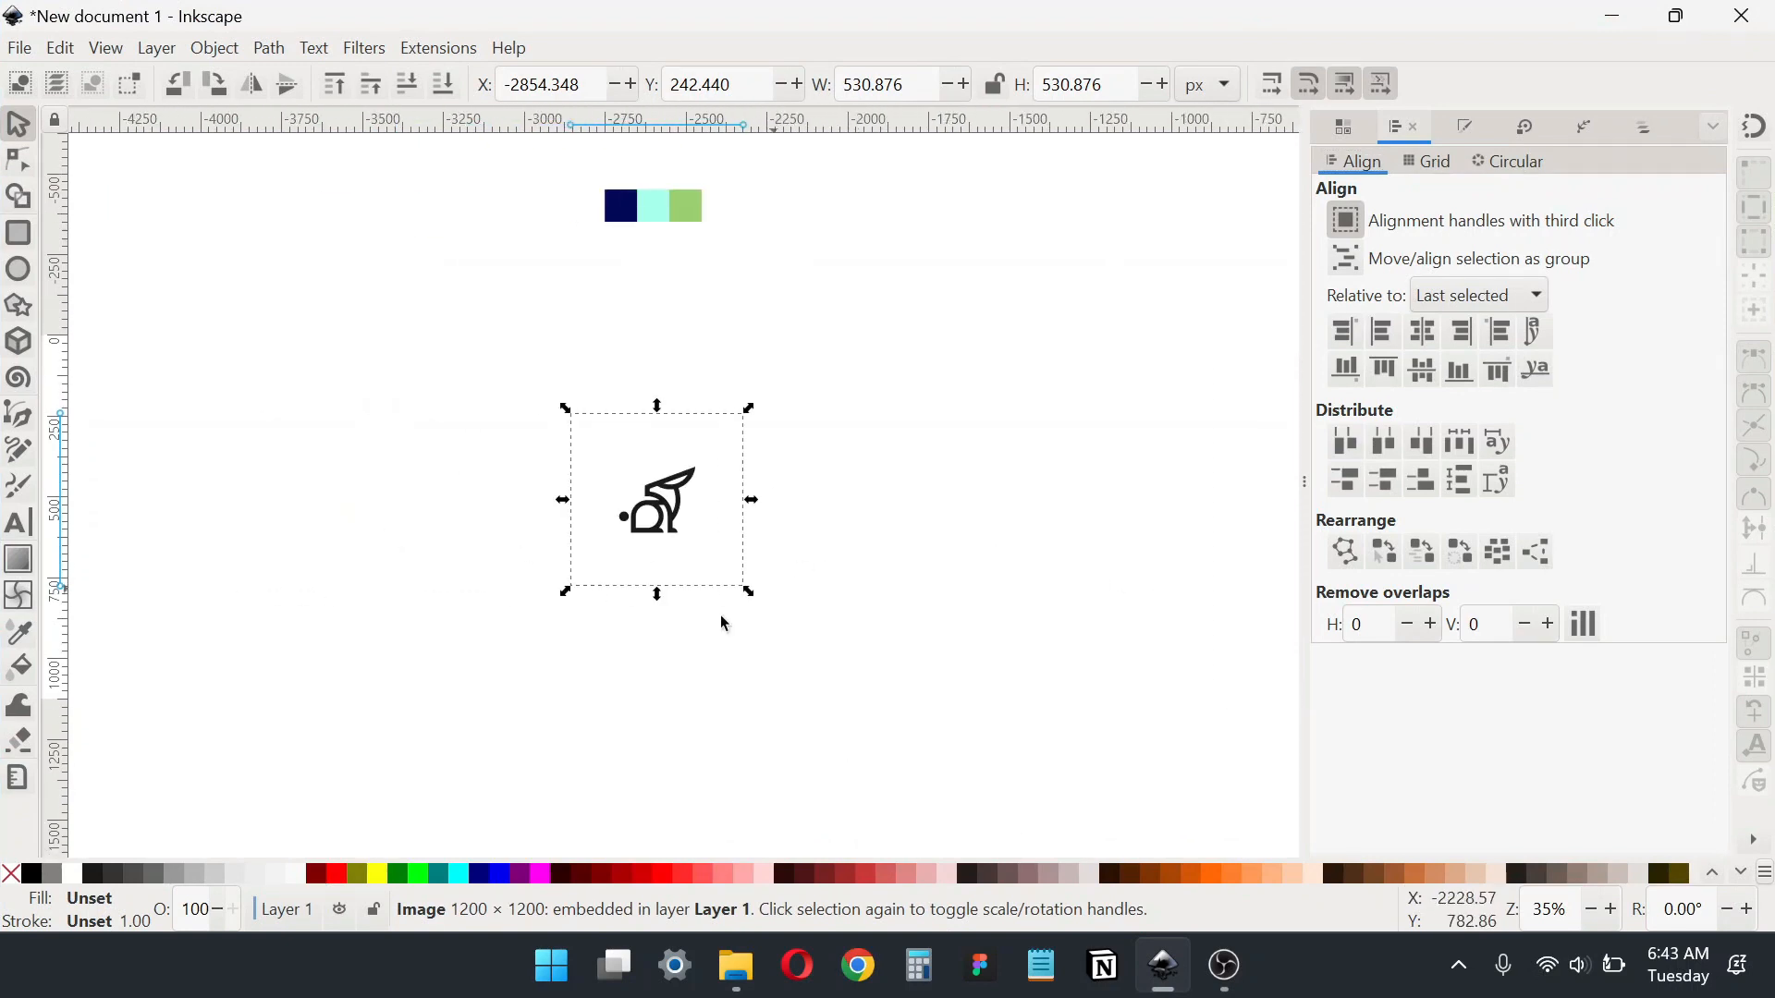
pyautogui.scroll(3, 661, 514)
pyautogui.scroll(1, 661, 524)
pyautogui.click(1047, 562)
pyautogui.click(710, 527)
pyautogui.moveTo(708, 527); pyautogui.dragTo(730, 610)
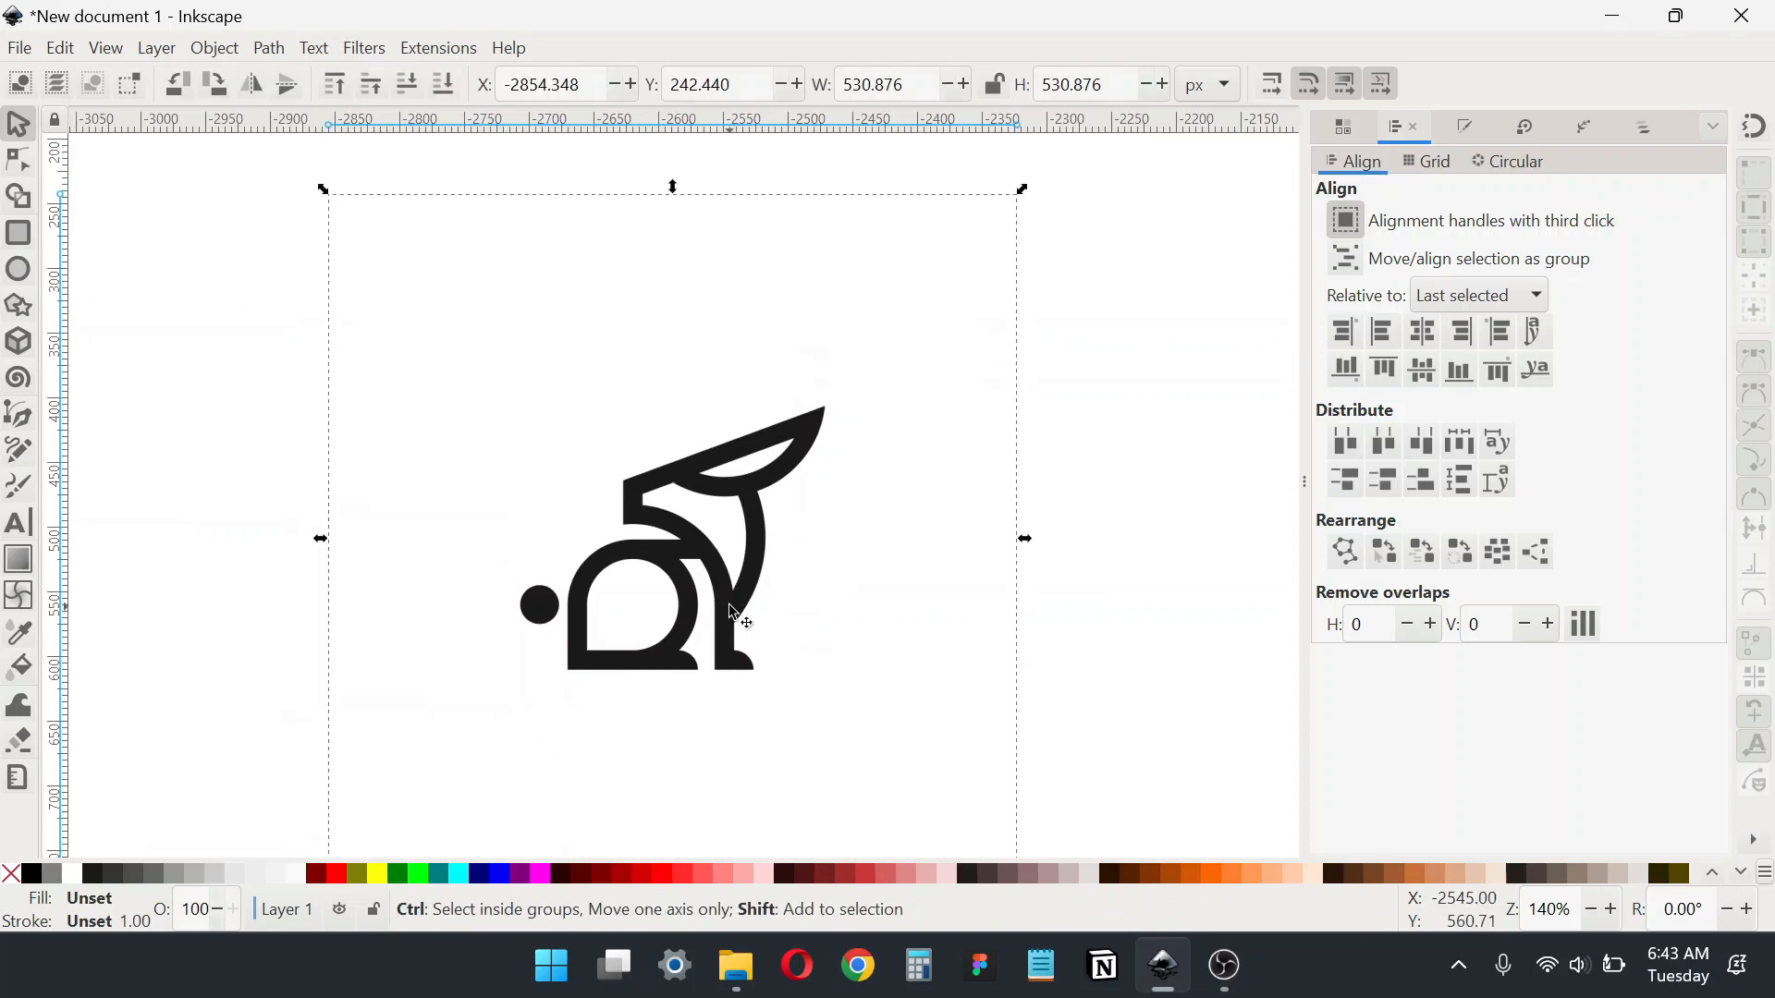
# Step: Show the document's layers and objects and rename the three-color swatch image as Color-Palette
pyautogui.hotkey('ctrl', 'shift', 'l')
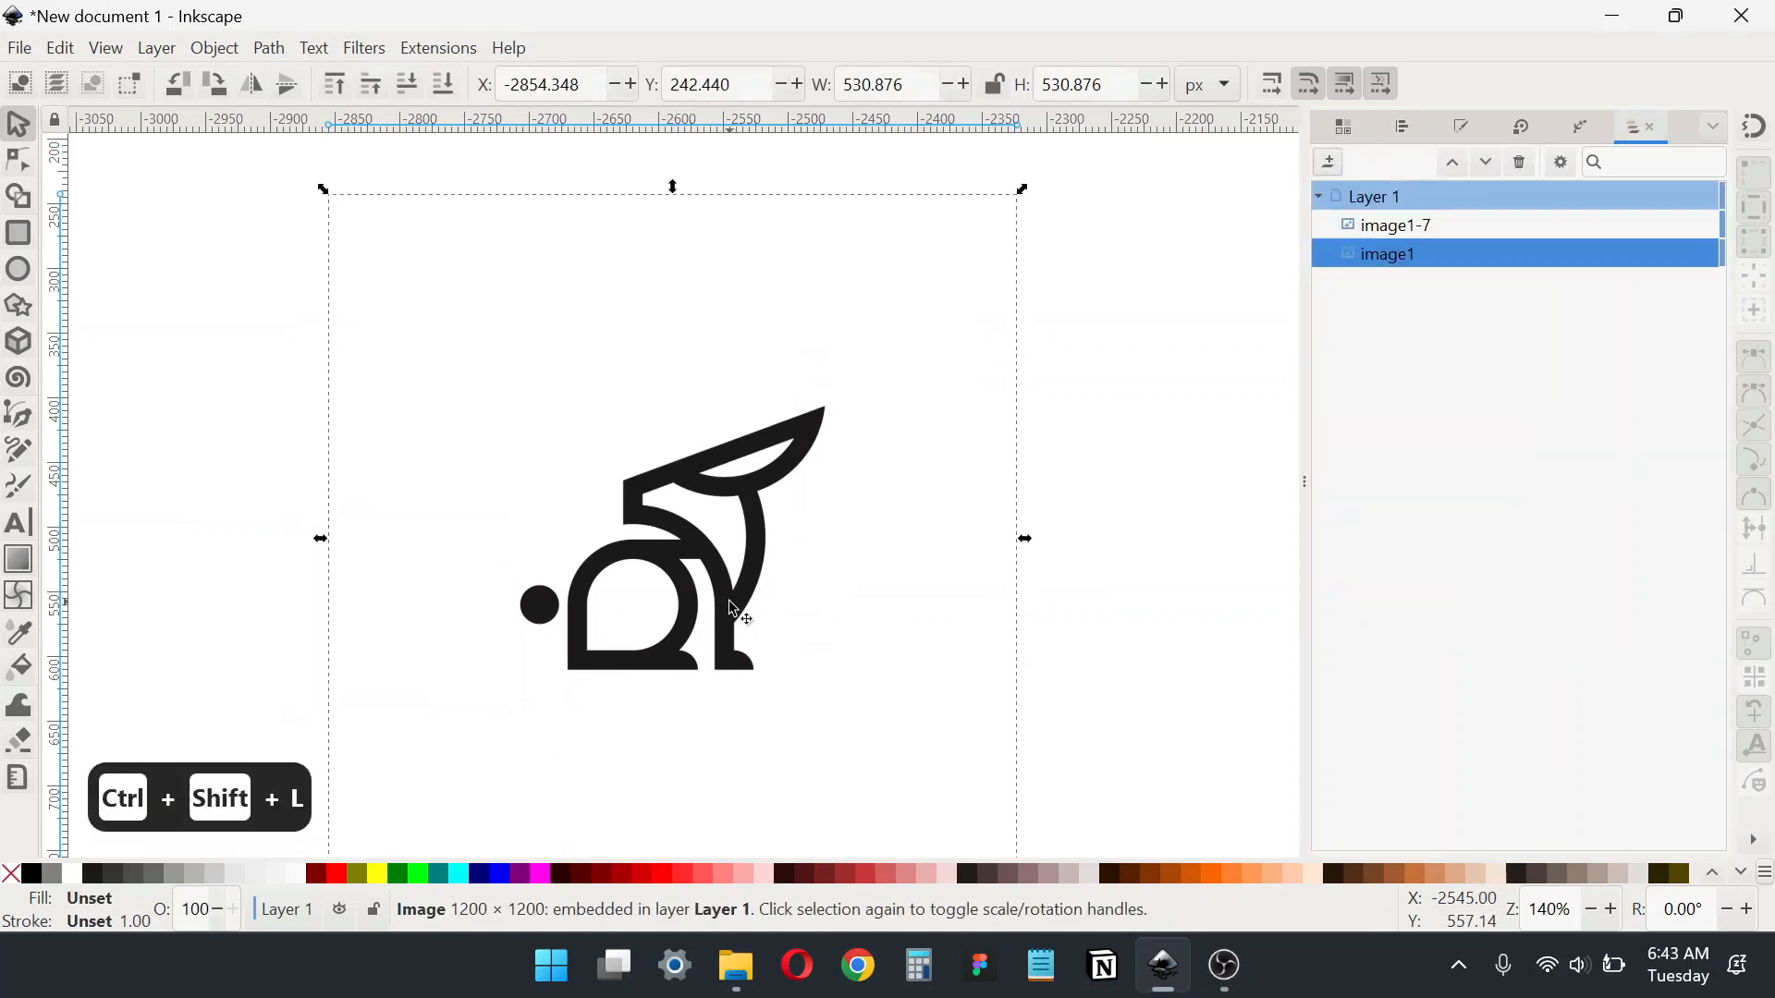
pyautogui.click(1395, 230)
pyautogui.click(1392, 256)
pyautogui.scroll(-3, 907, 600)
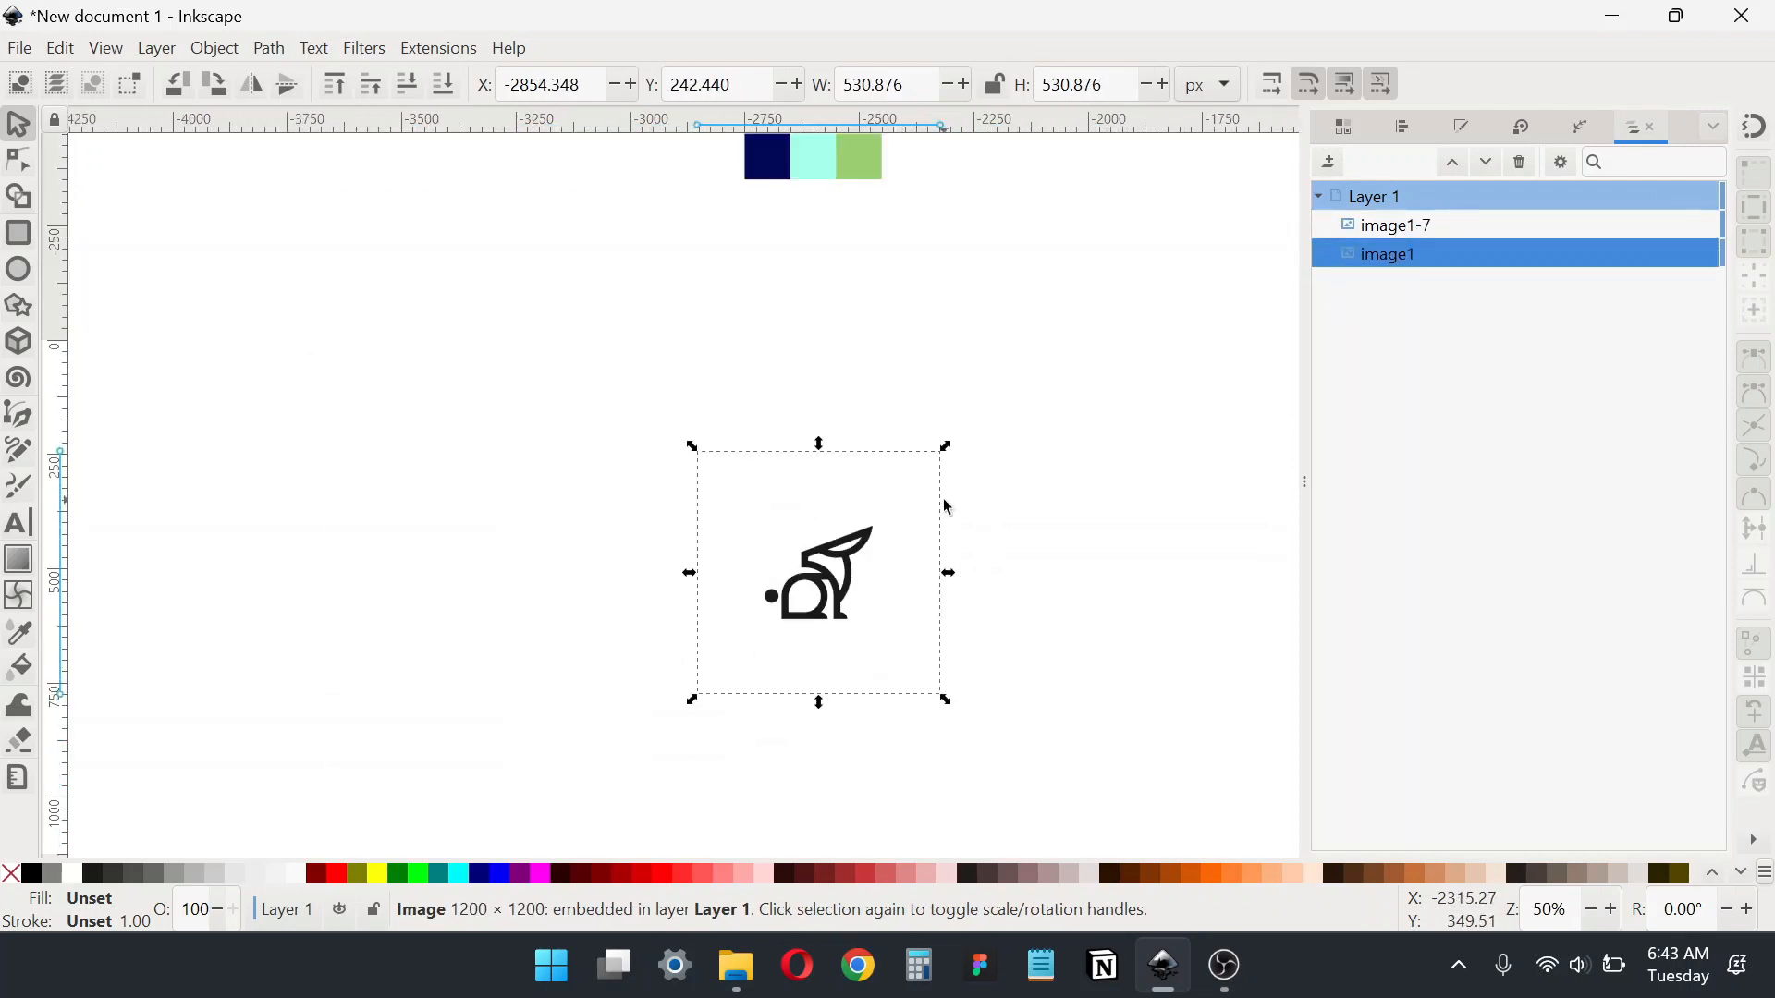
pyautogui.click(1418, 226)
pyautogui.doubleClick(1419, 225)
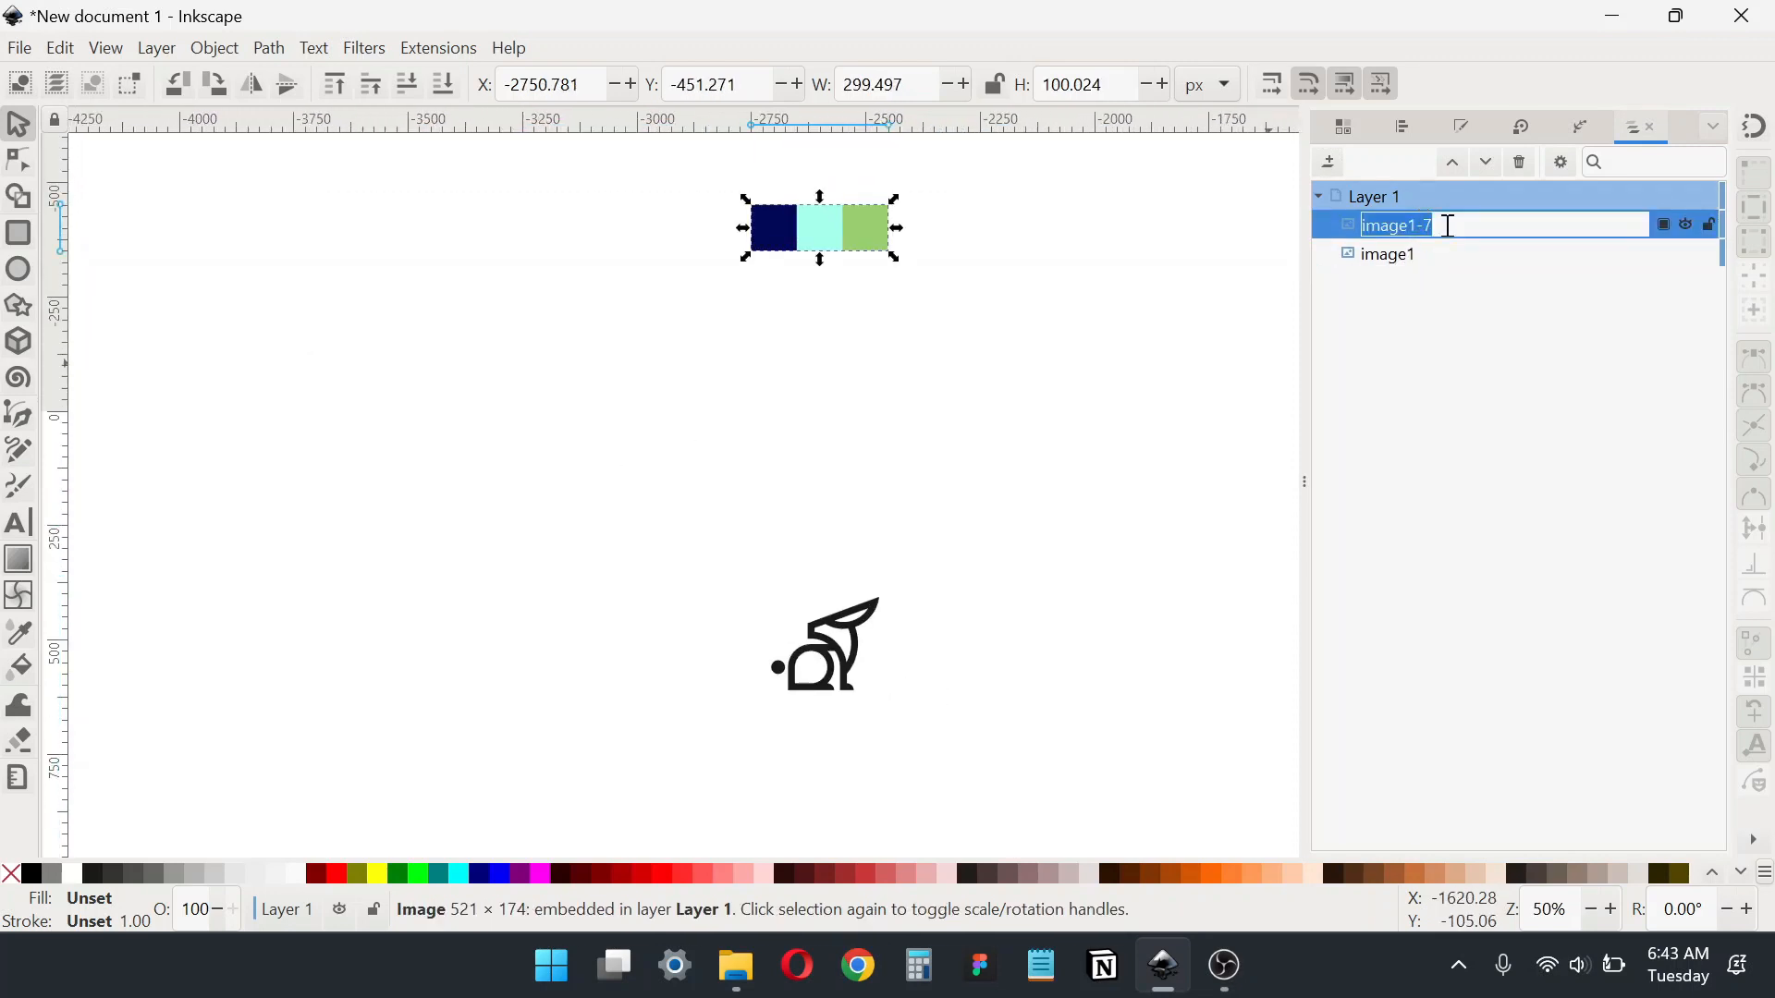
pyautogui.write('Color-Palette')
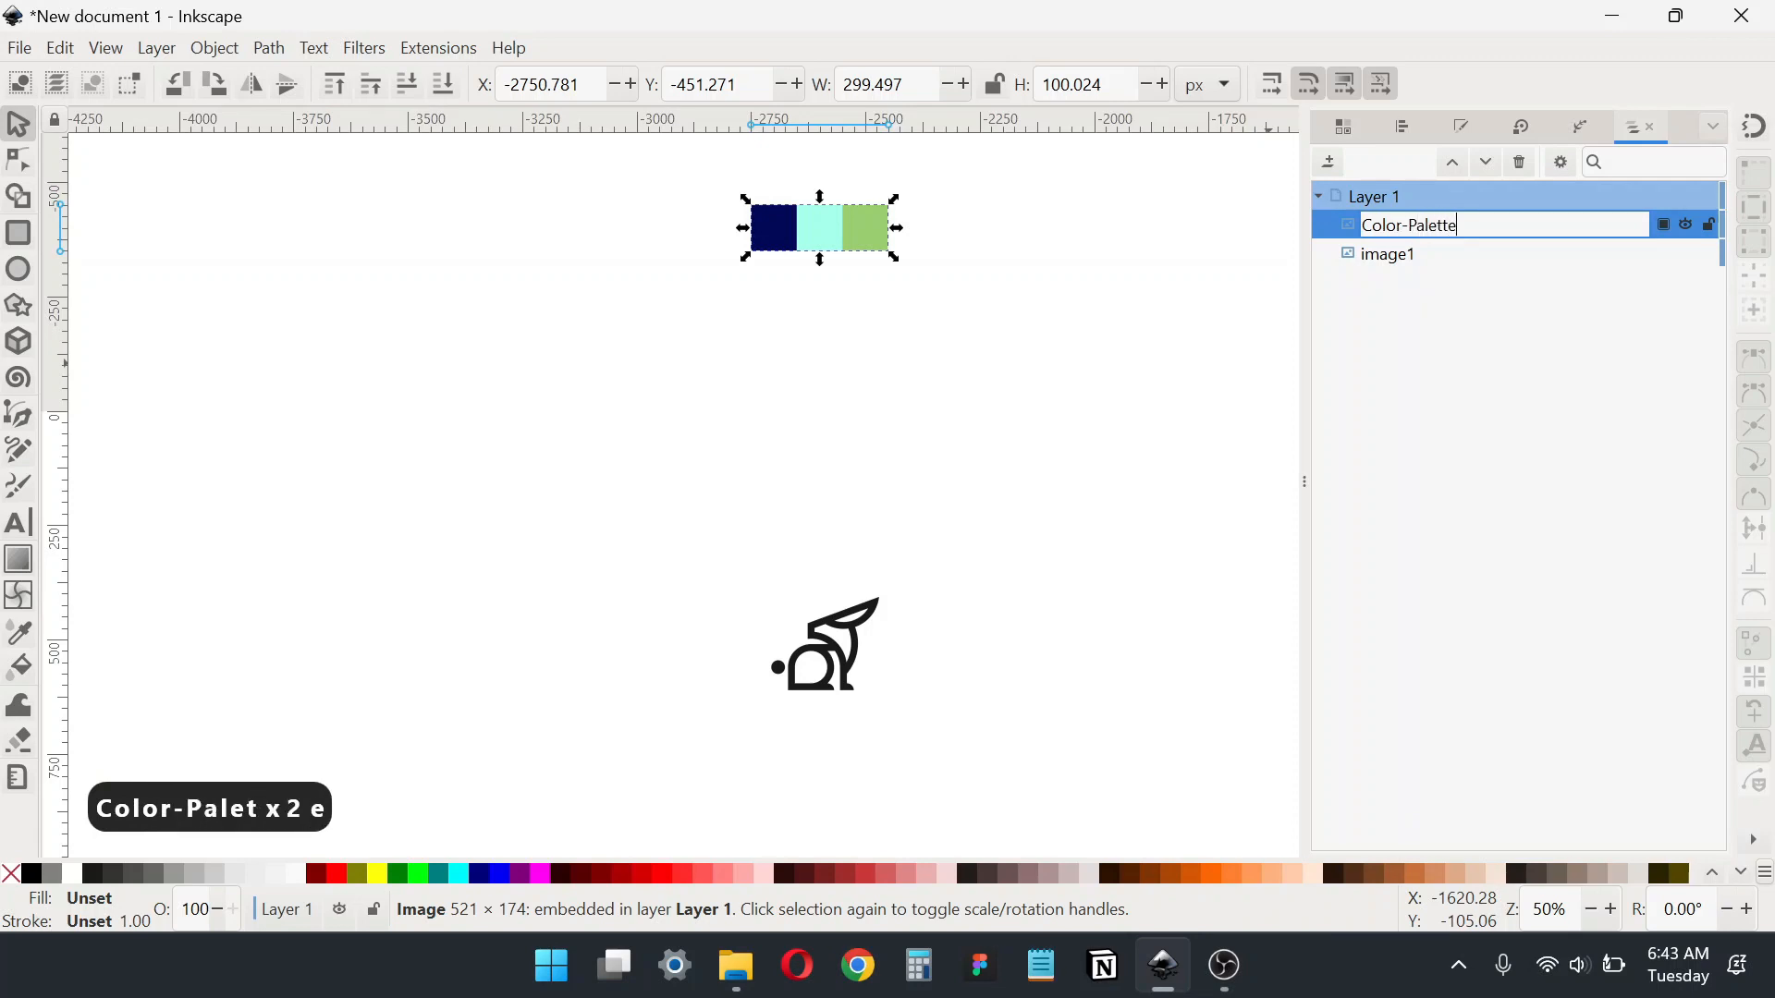
pyautogui.press('Return')
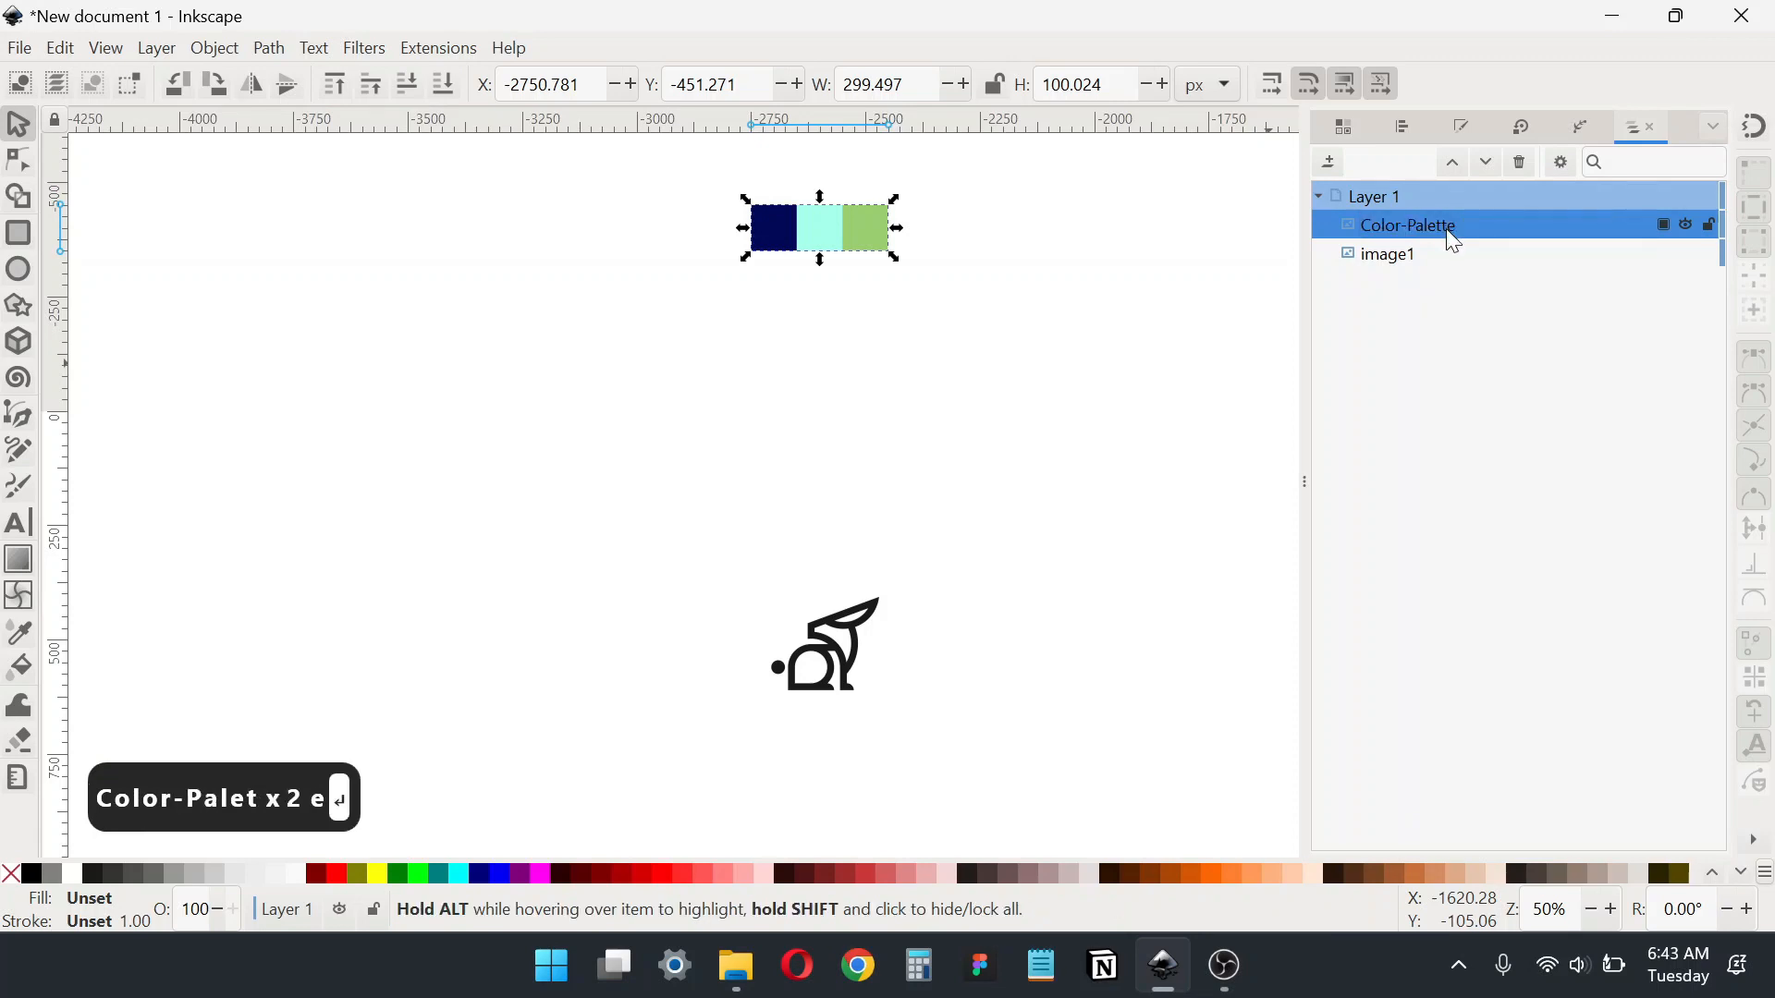
# Step: Rename the rabbit logo image as Sketch
pyautogui.doubleClick(1406, 262)
pyautogui.write('S')
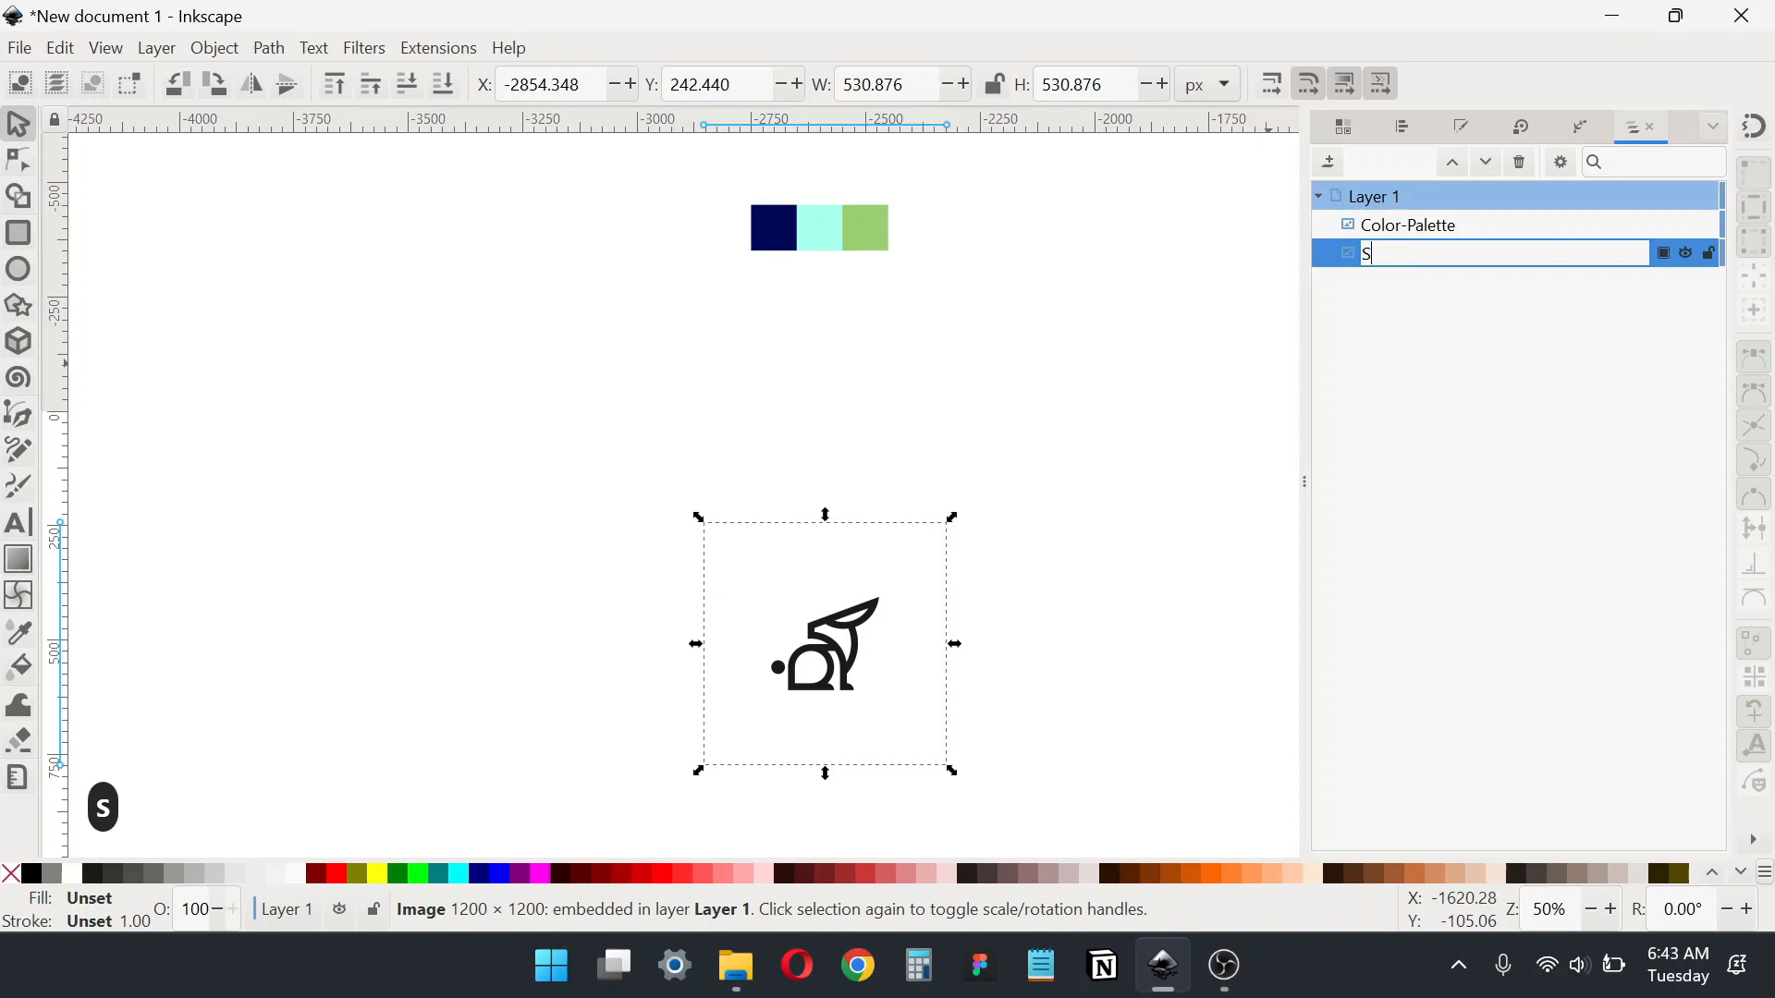
pyautogui.write('ketch')
# Step: Fade the rabbit sketch image to about 8% opacity and deselect it
pyautogui.hotkey('ctrl', 'shift', 'f')
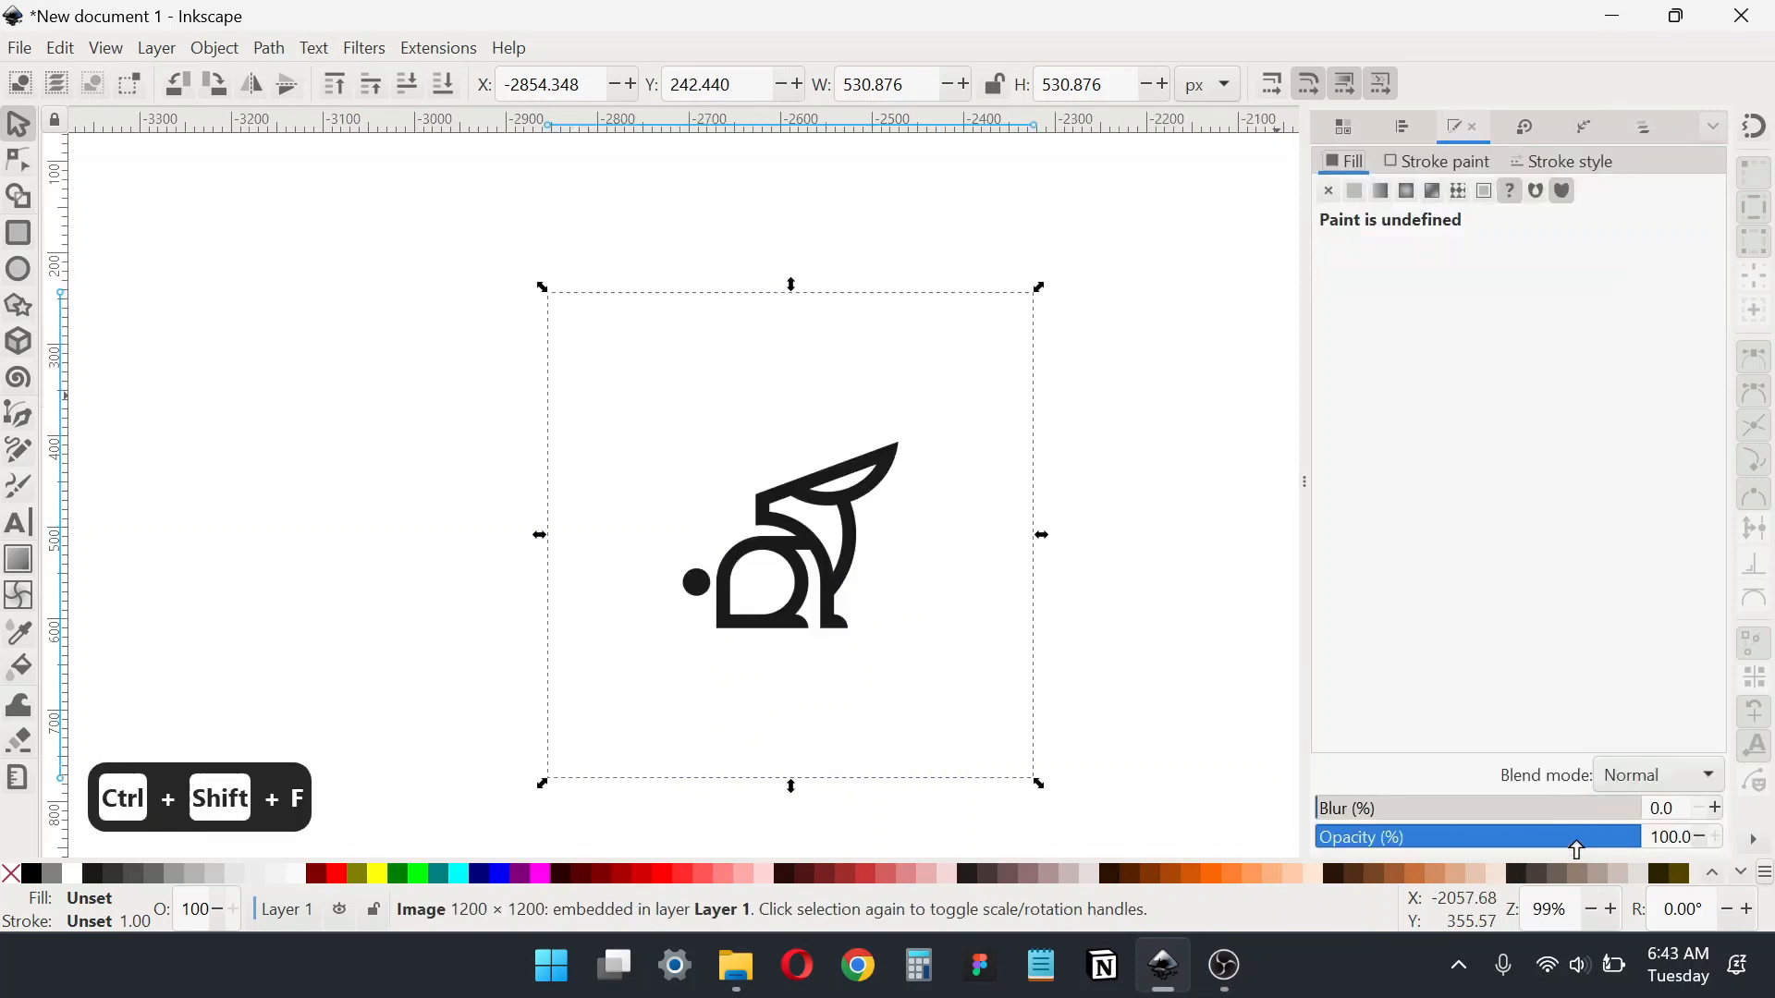
pyautogui.moveTo(1578, 841); pyautogui.dragTo(1344, 838)
pyautogui.scroll(1, 910, 651)
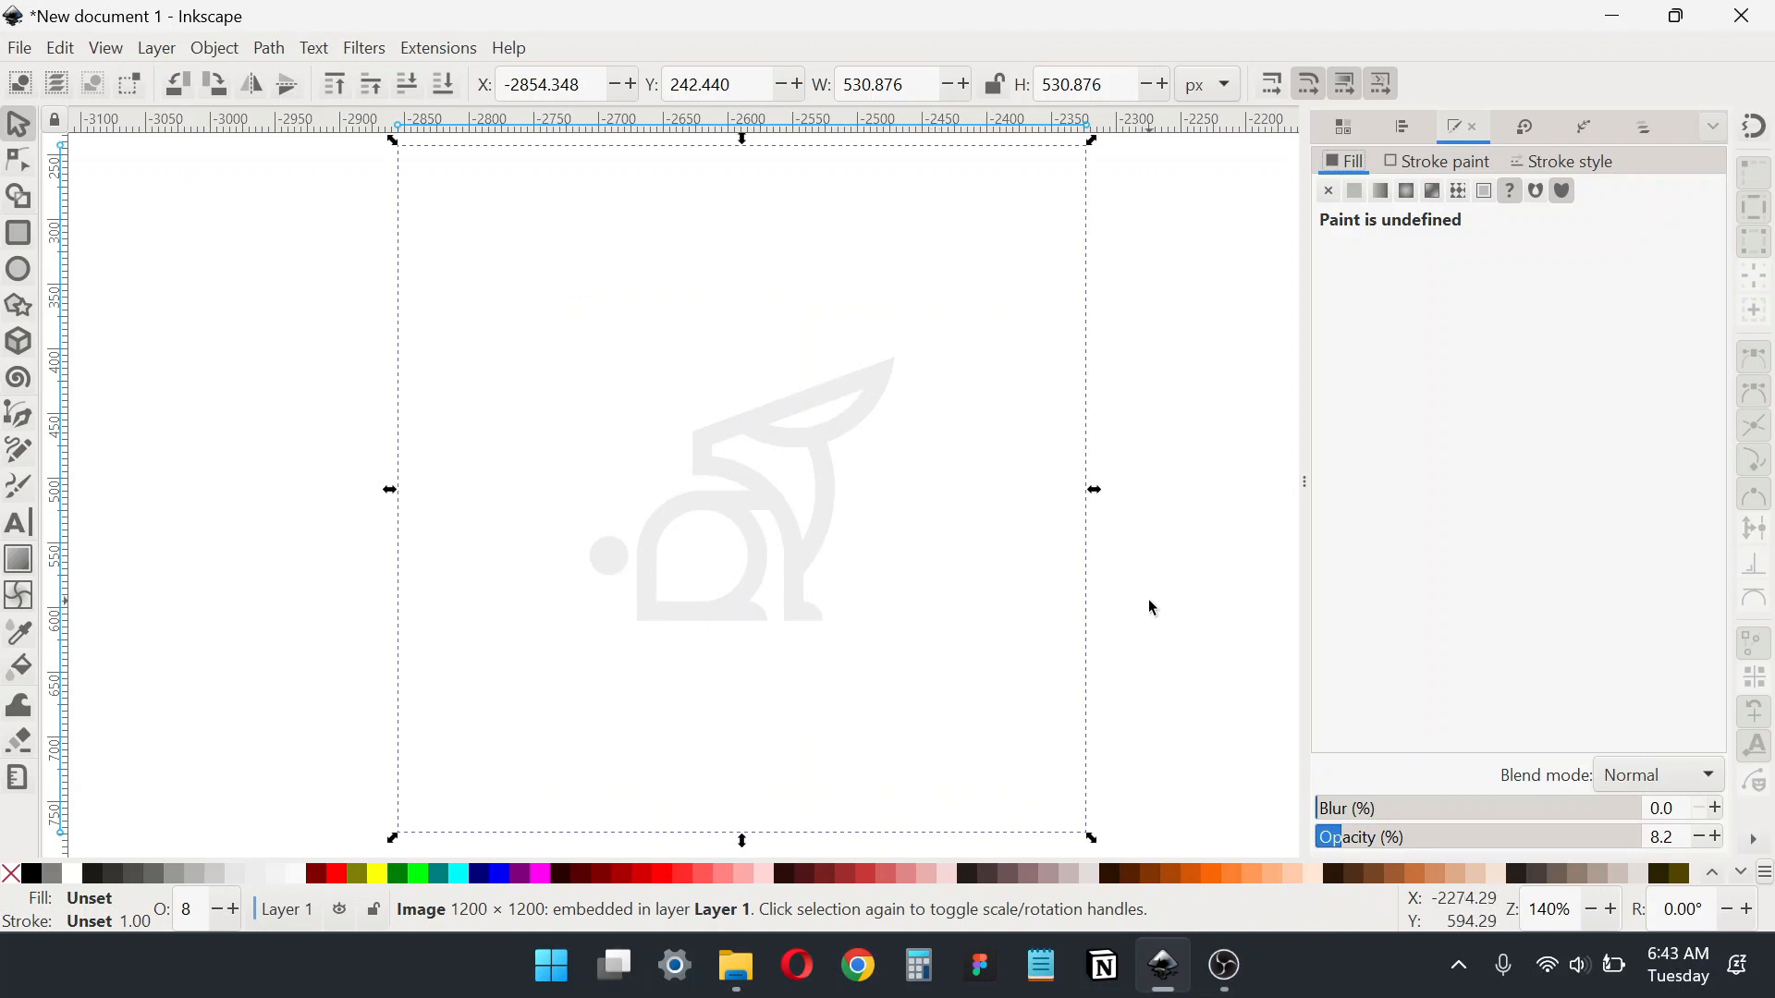
pyautogui.scroll(-2, 1007, 623)
pyautogui.press('Escape')
pyautogui.scroll(1, 667, 444)
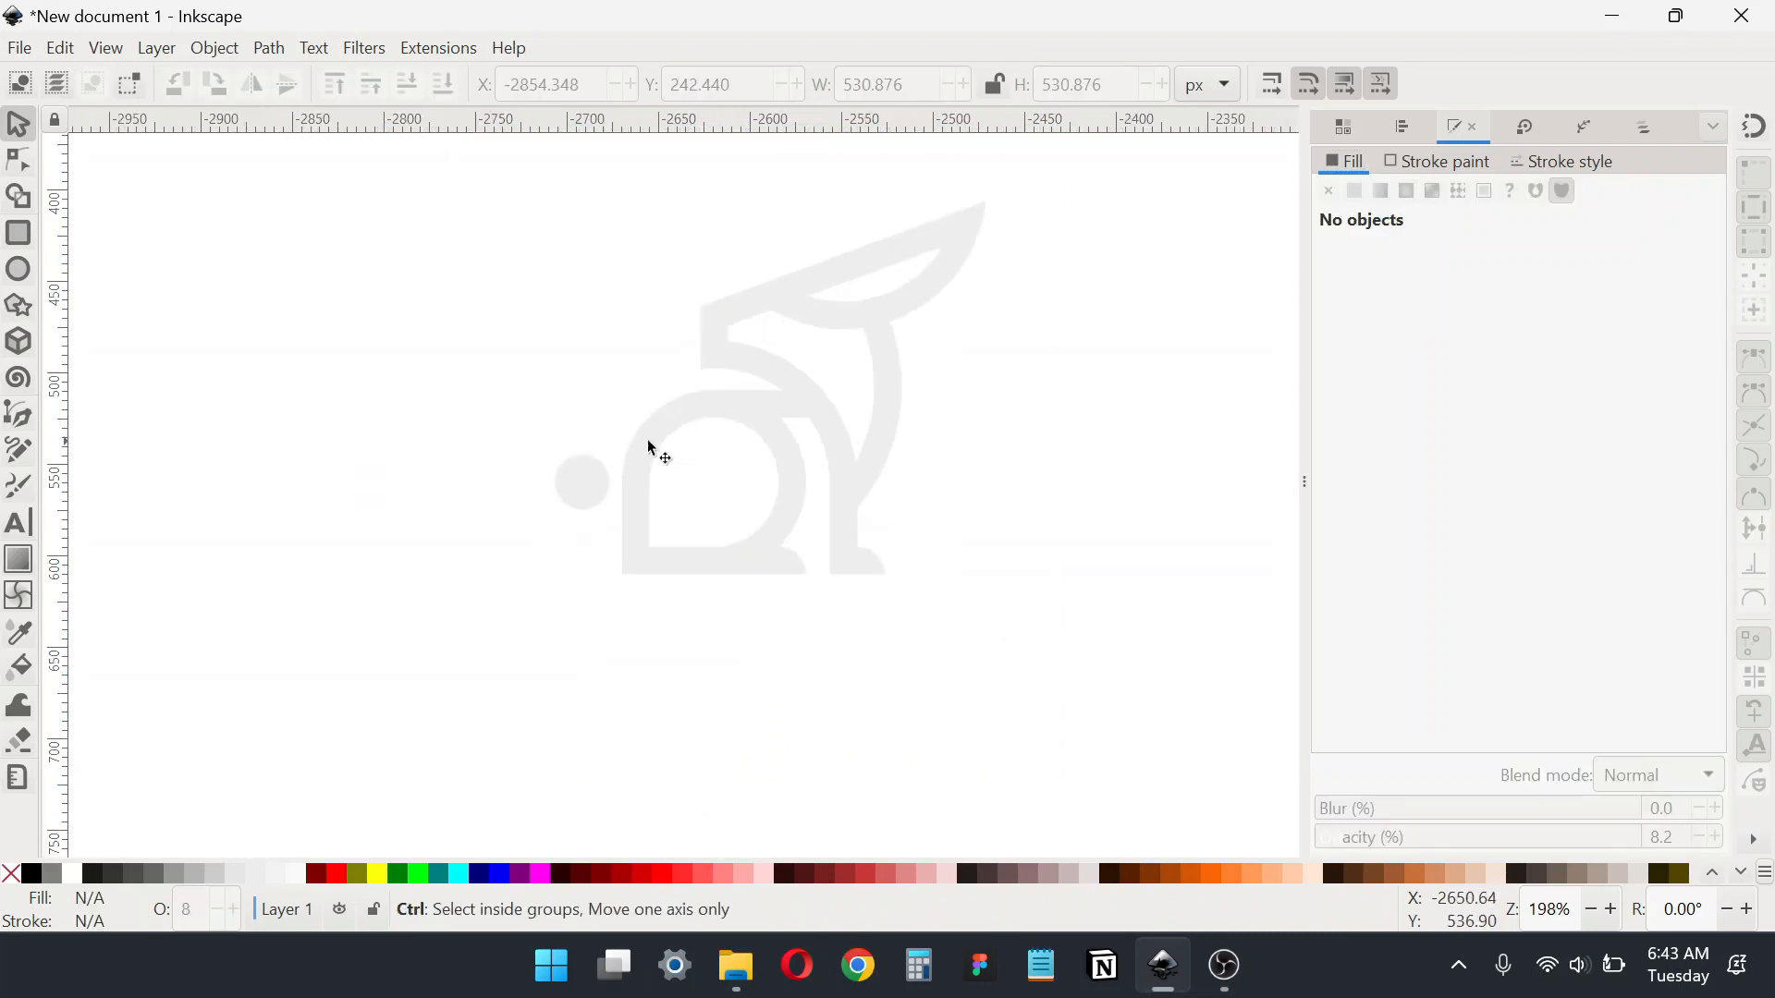
# Step: Draw a square about 110 px wide beside the rabbit sketch and set its opacity to 100%
pyautogui.click(18, 234)
pyautogui.moveTo(850, 416); pyautogui.dragTo(1071, 623)
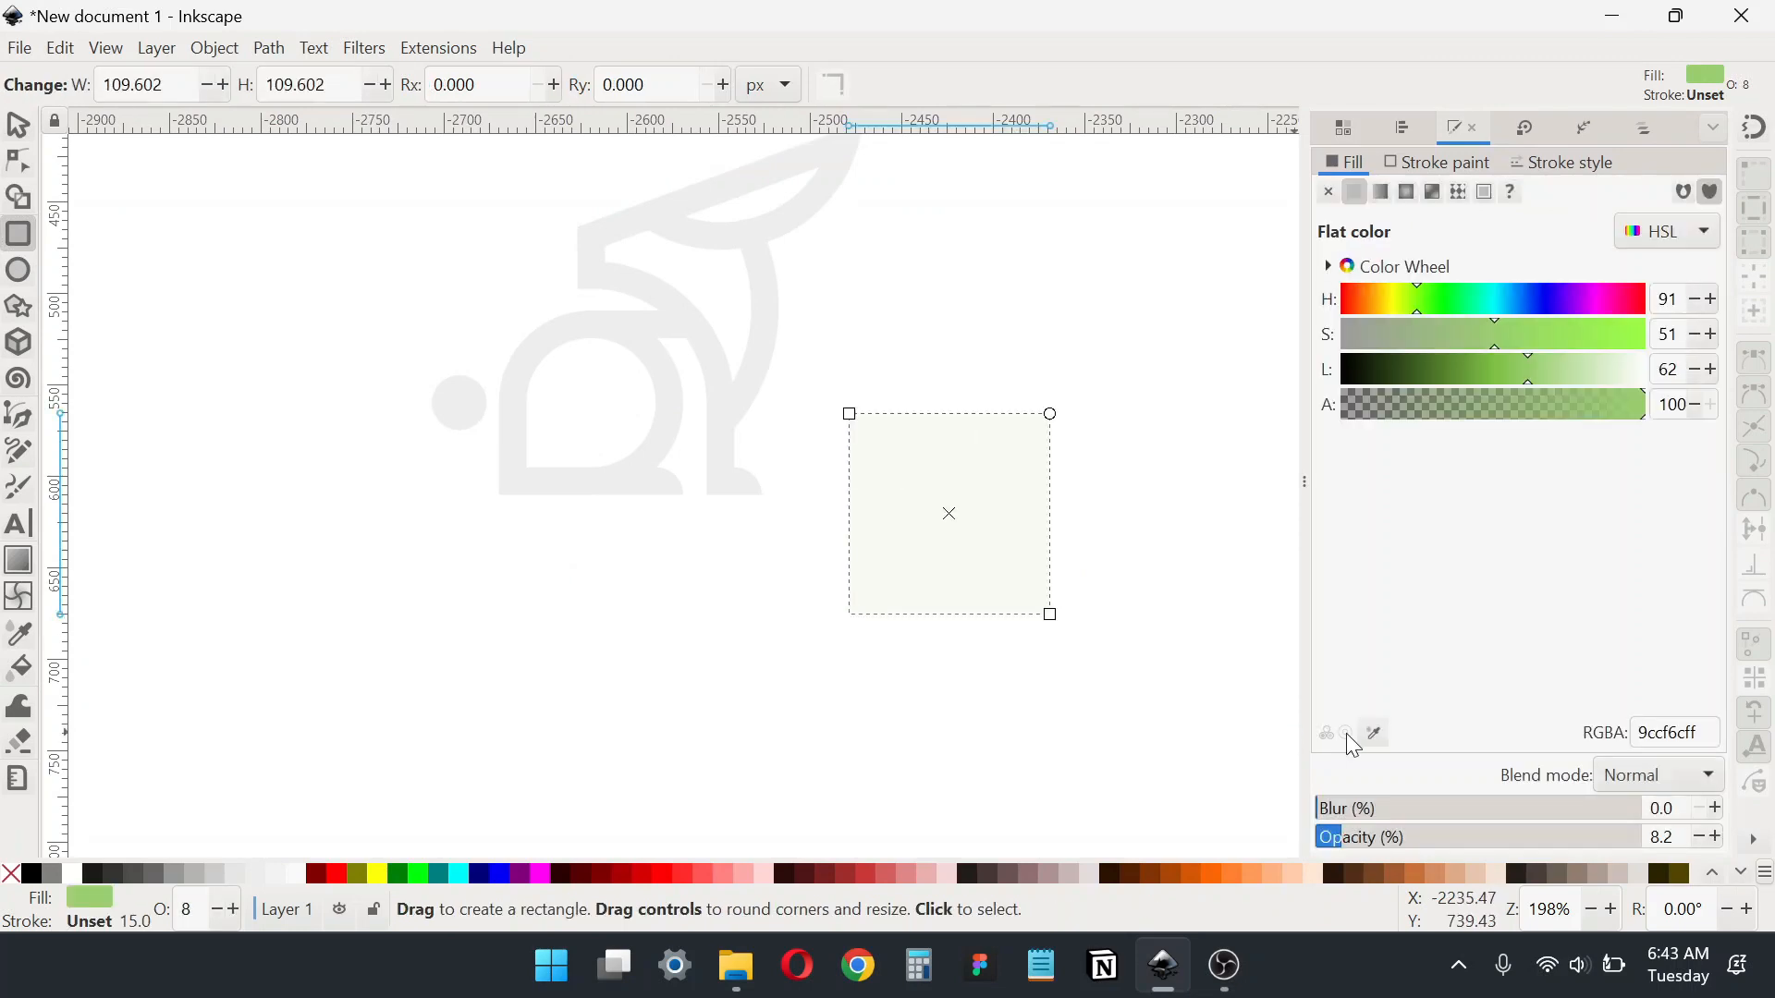
pyautogui.moveTo(1391, 846); pyautogui.dragTo(1646, 838)
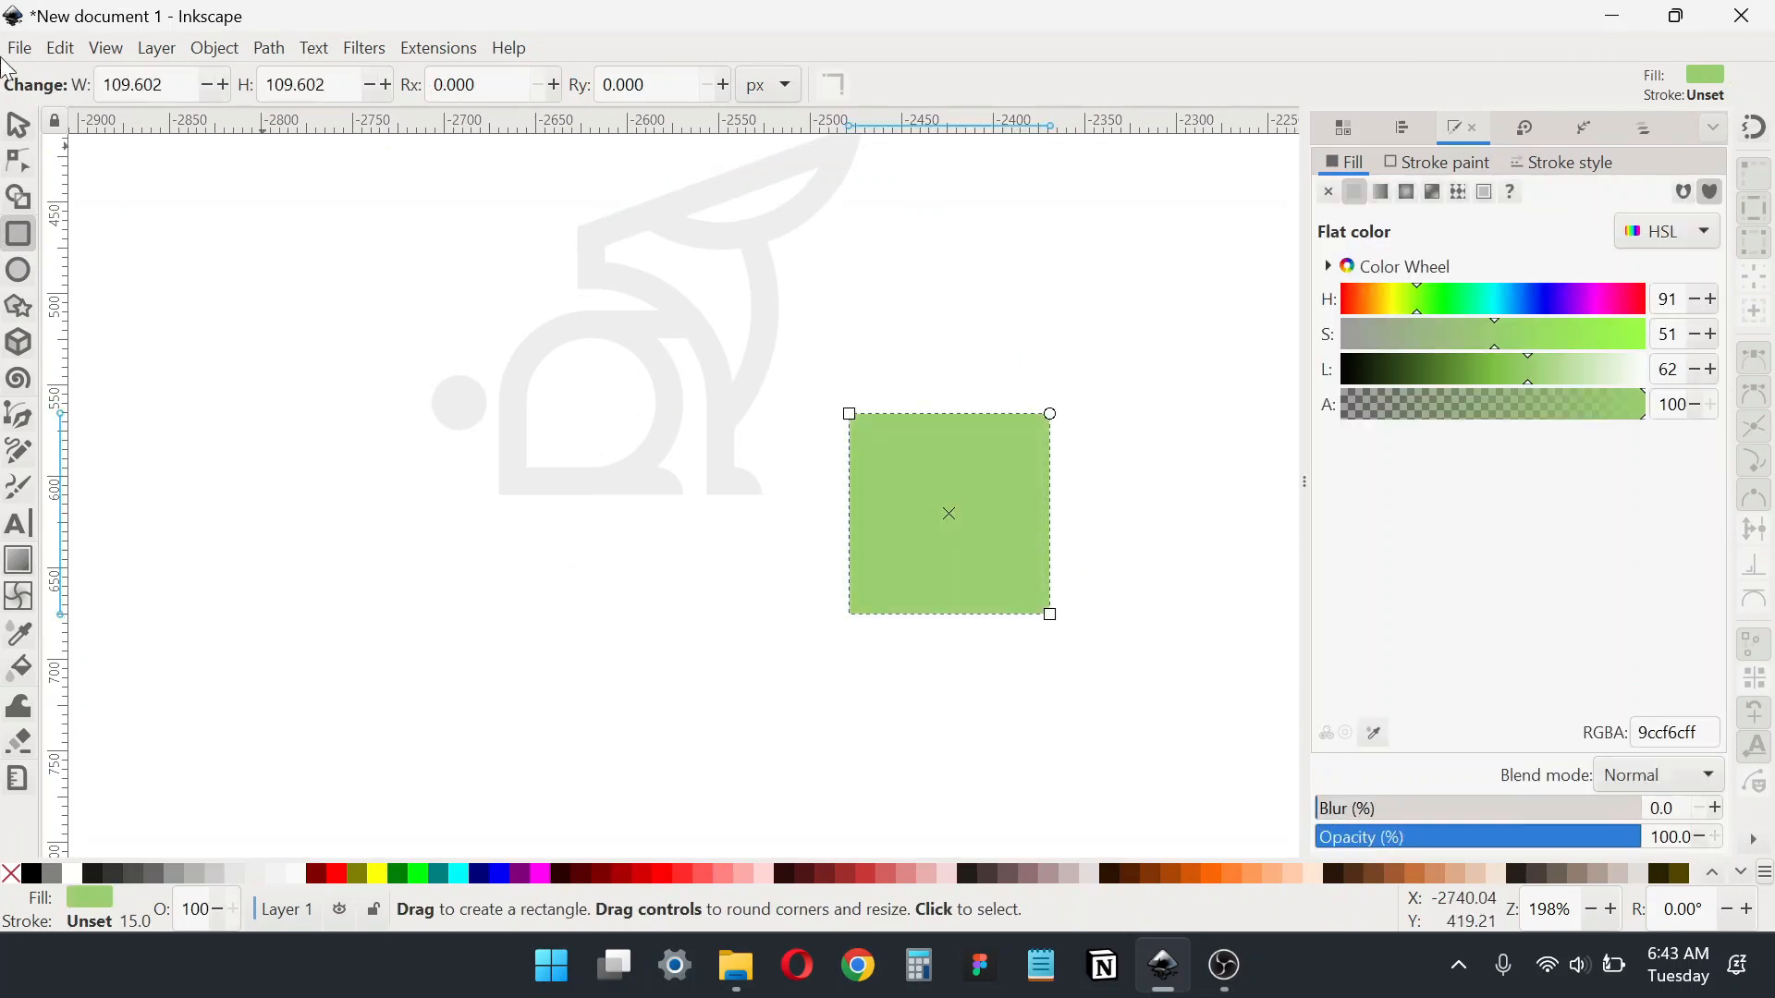
# Step: Add a new layer named Line Grid above the current Layer 1
pyautogui.click(20, 129)
pyautogui.hotkey('ctrl', 'shift', 'l')
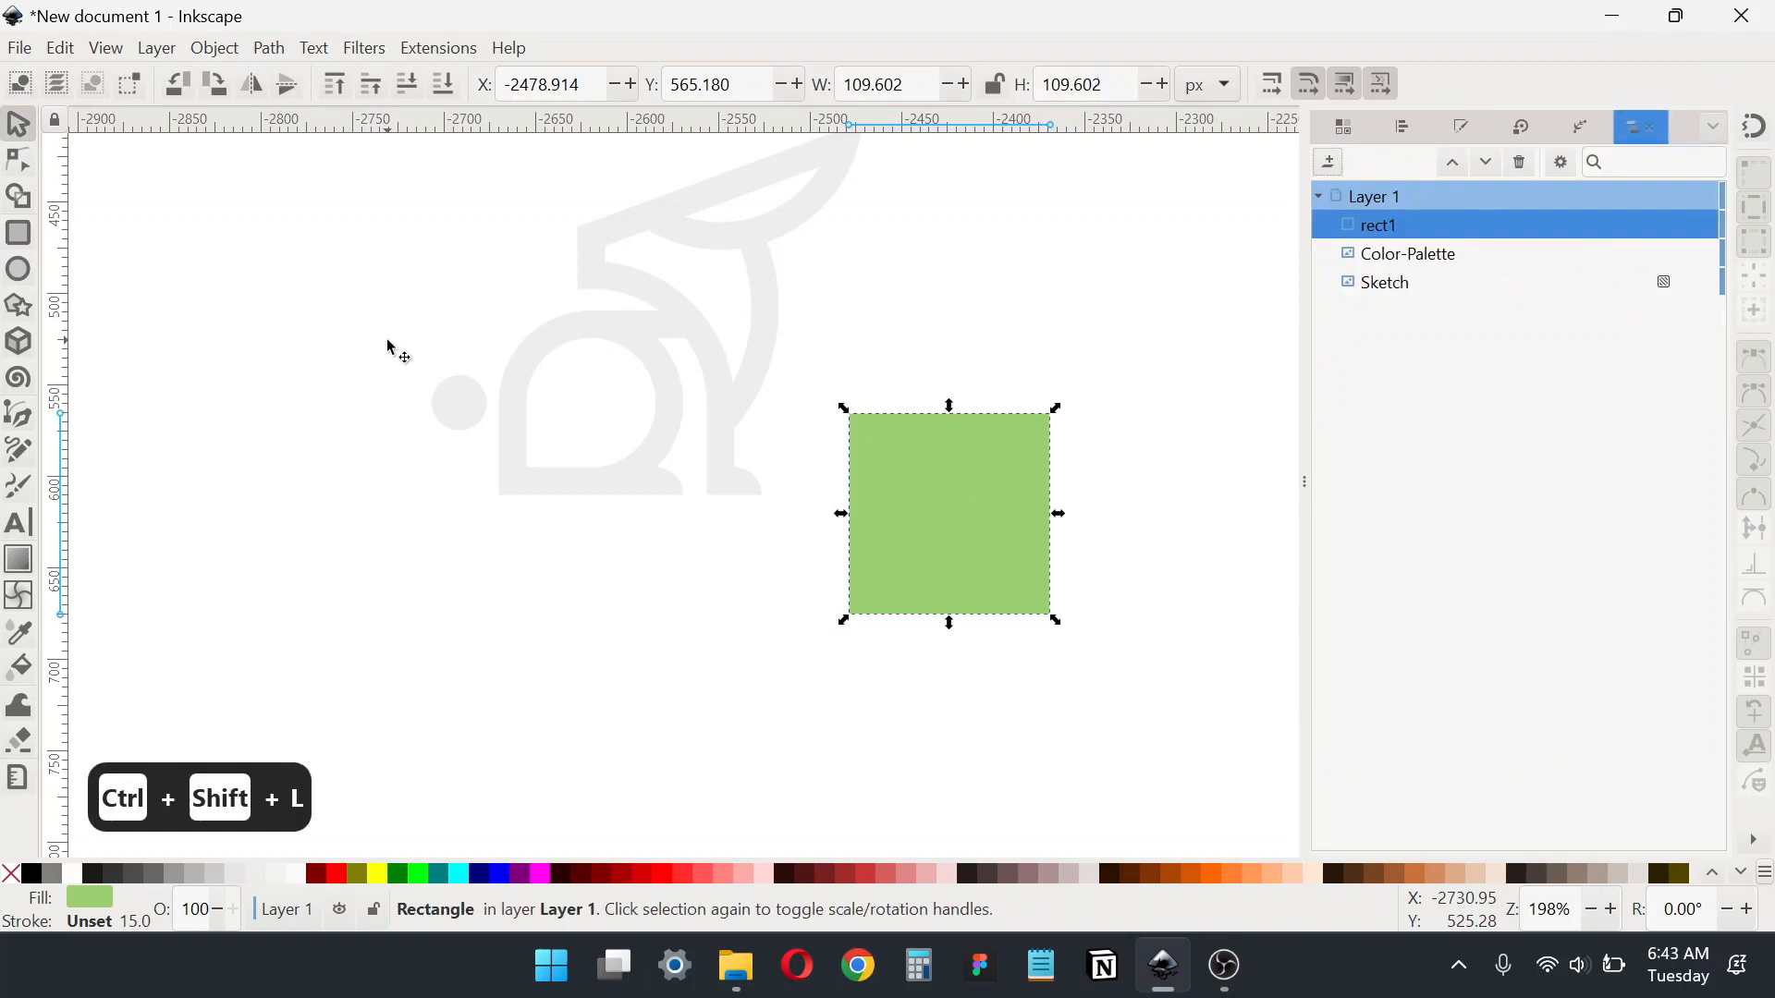
pyautogui.click(1317, 196)
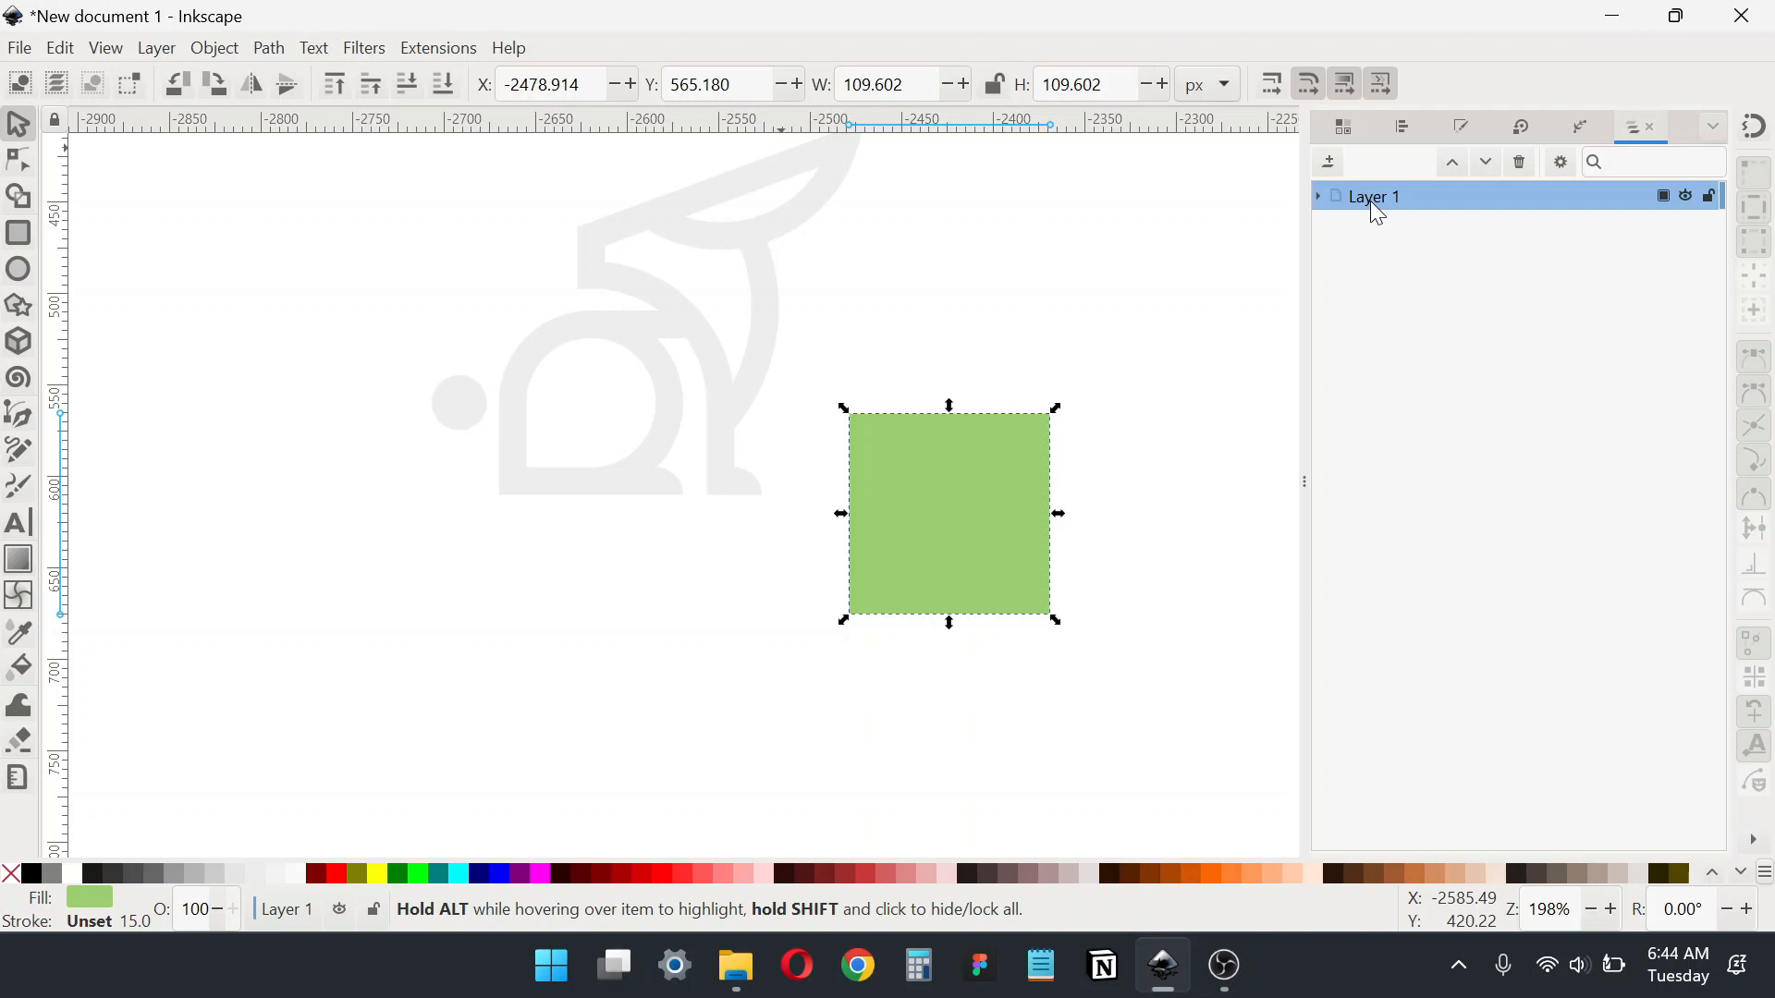
pyautogui.click(1331, 162)
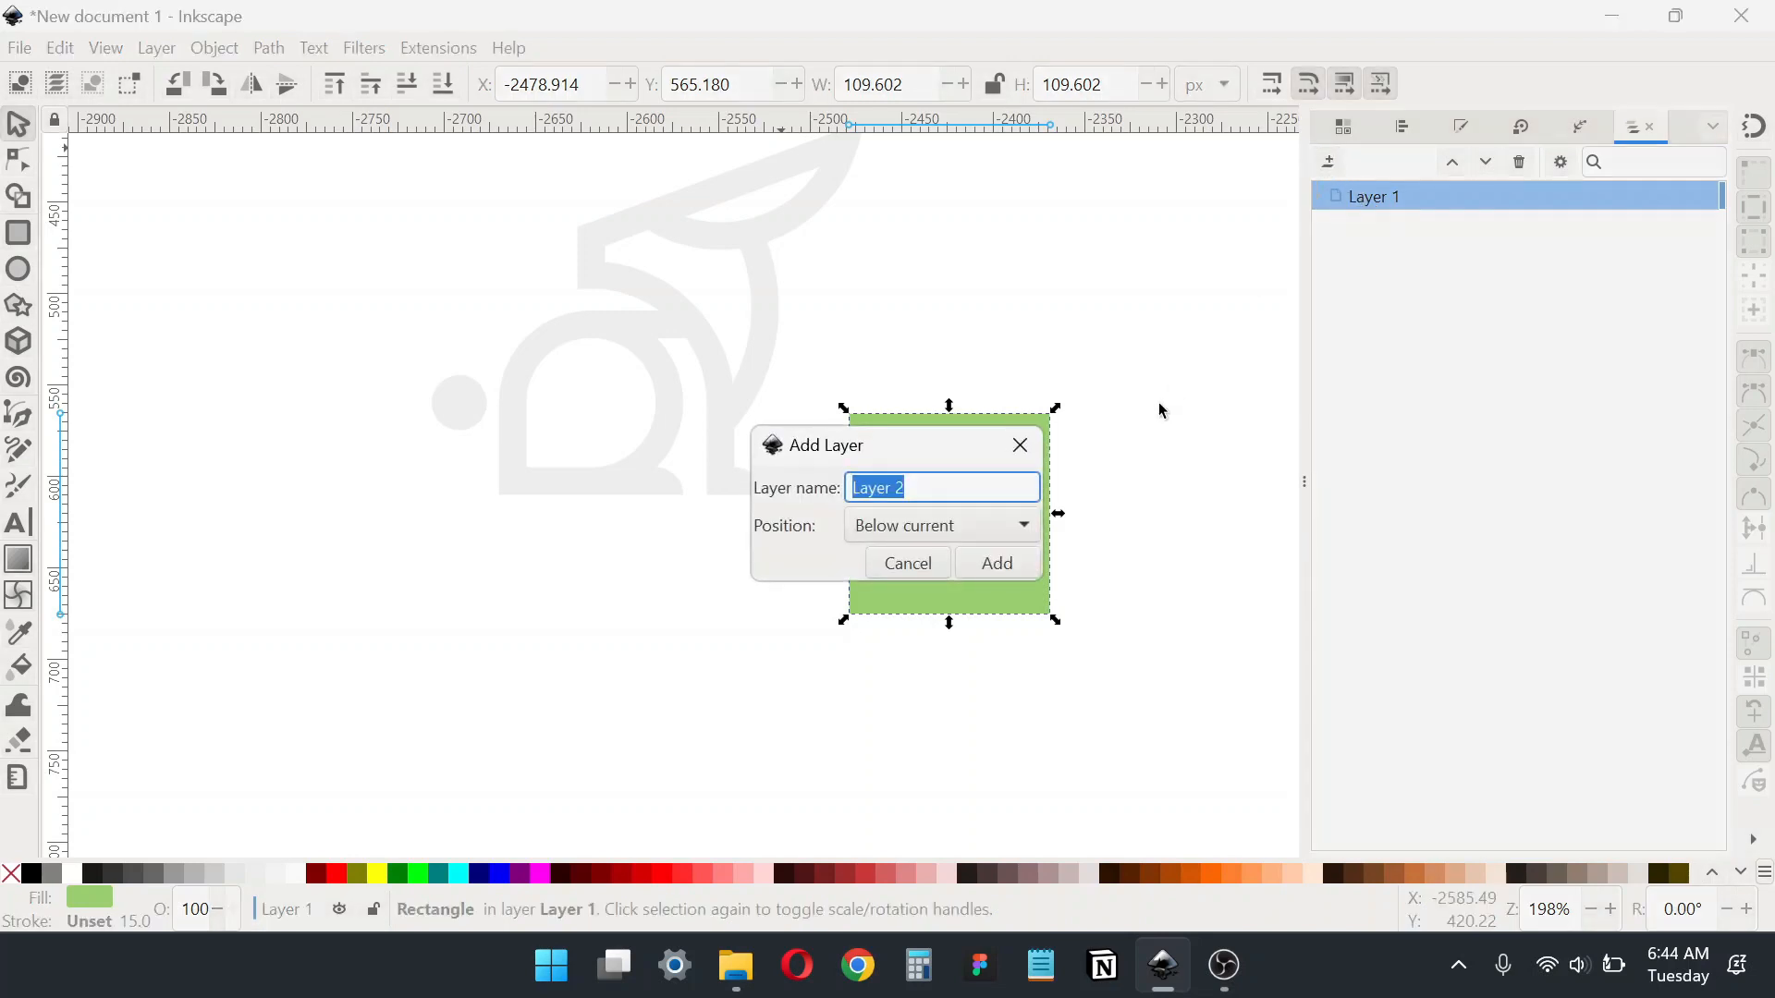
pyautogui.write('Line Grid')
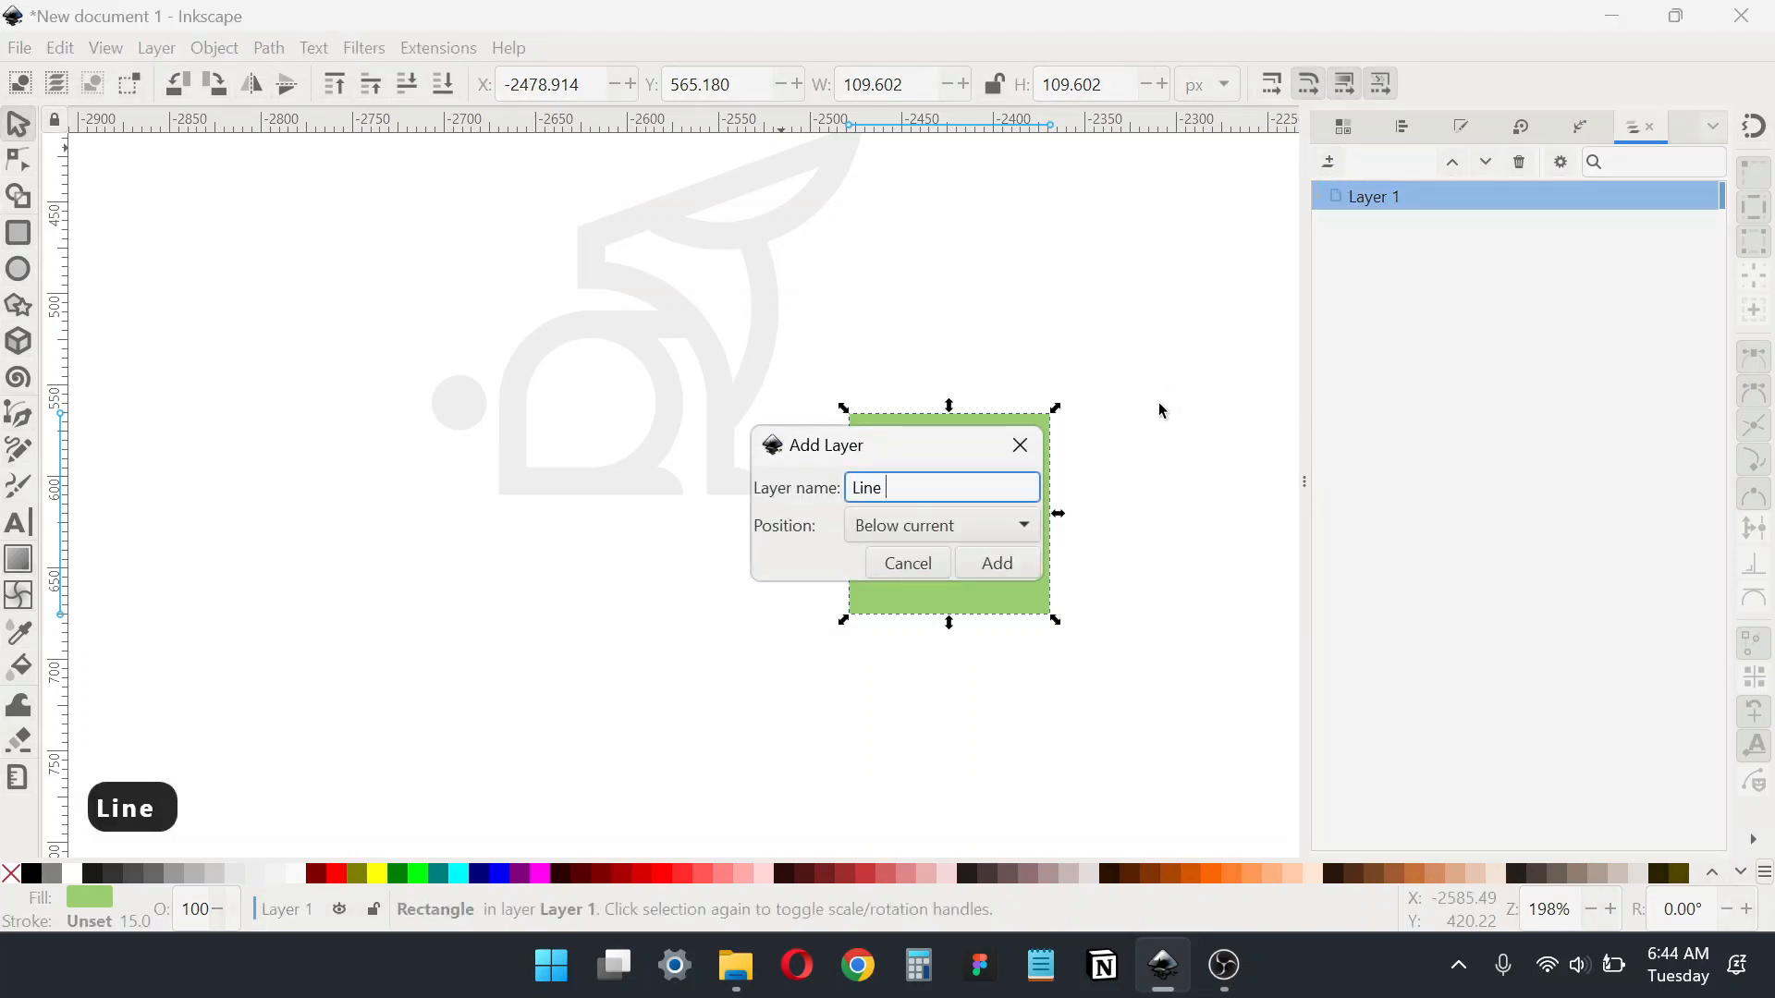
pyautogui.click(1003, 523)
pyautogui.click(962, 493)
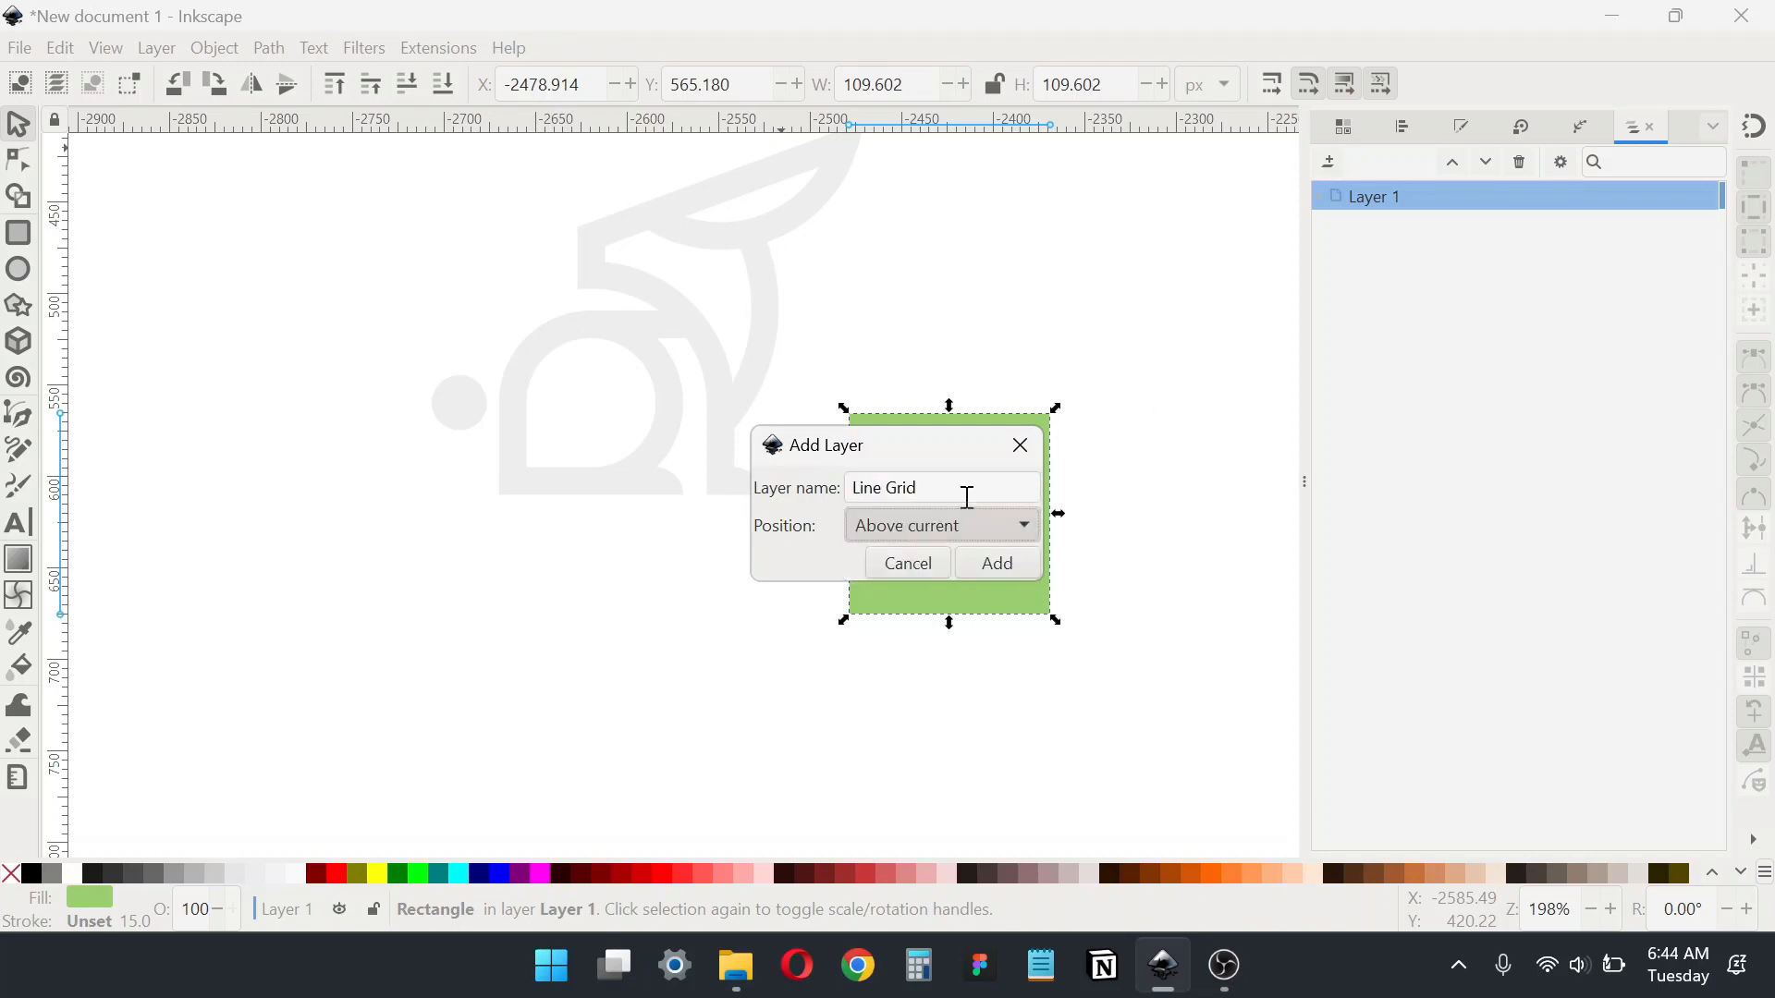
pyautogui.click(982, 560)
# Step: Move the green square to the Line Grid layer and lock Layer 1
pyautogui.click(982, 518)
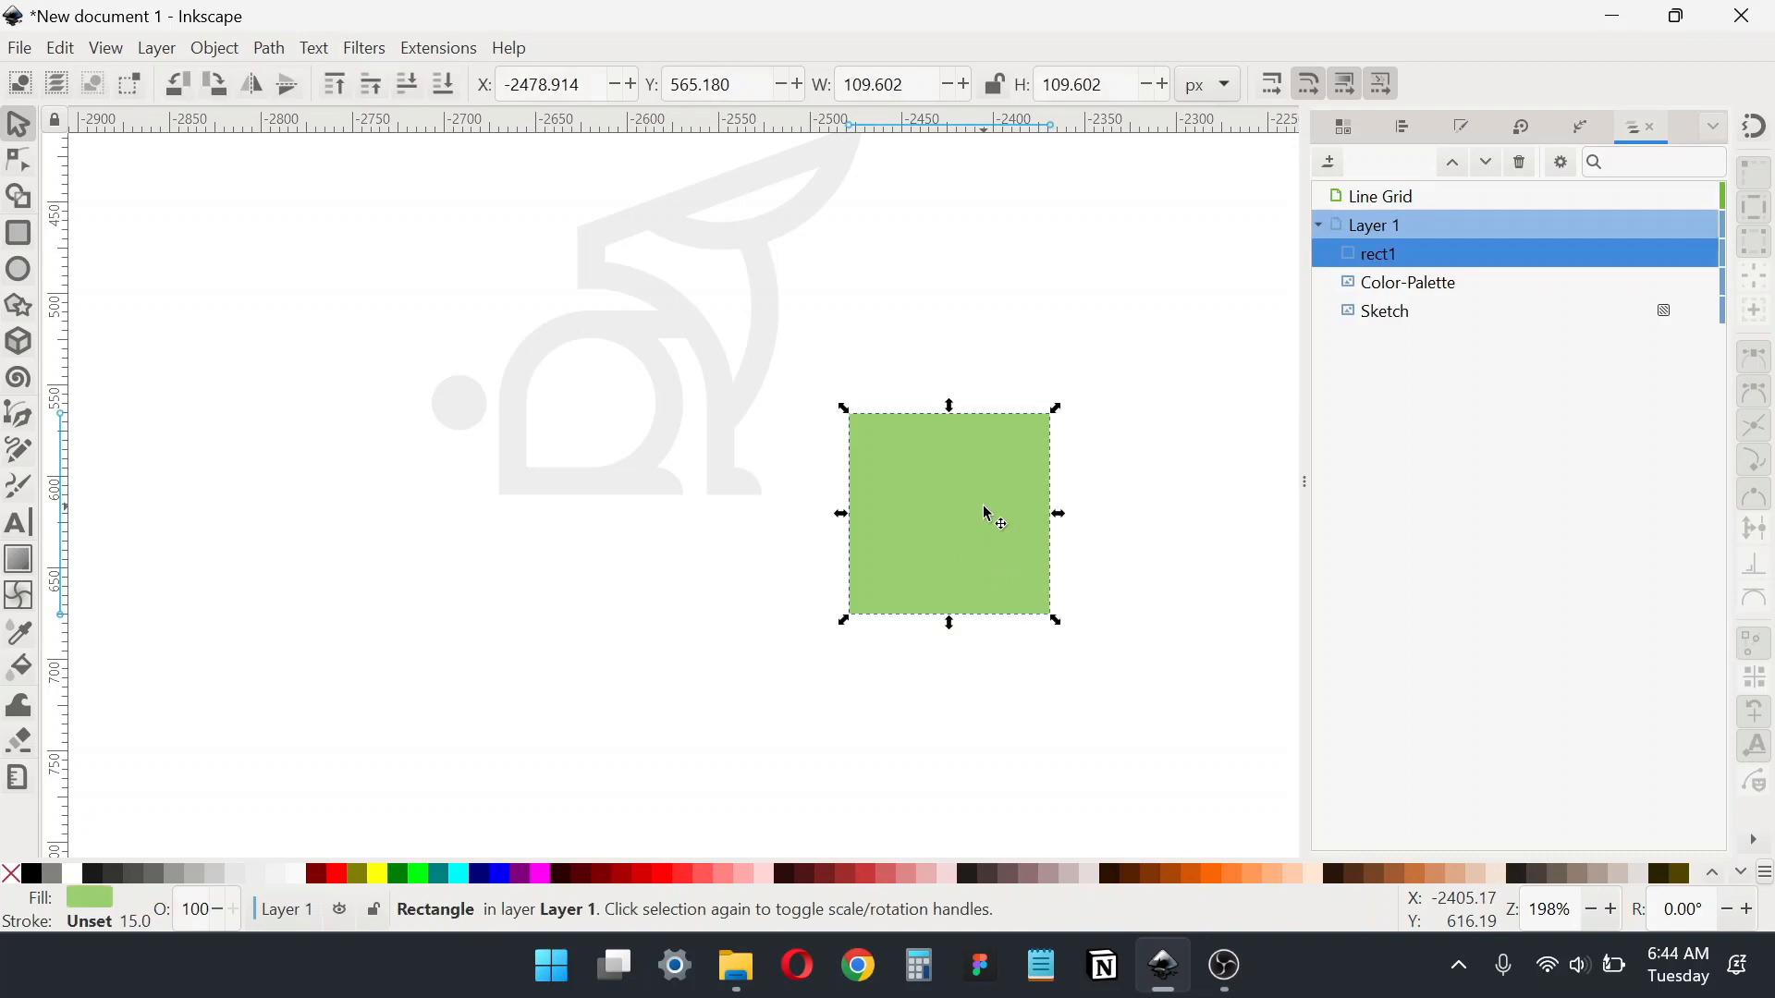
pyautogui.rightClick(984, 507)
pyautogui.click(1067, 338)
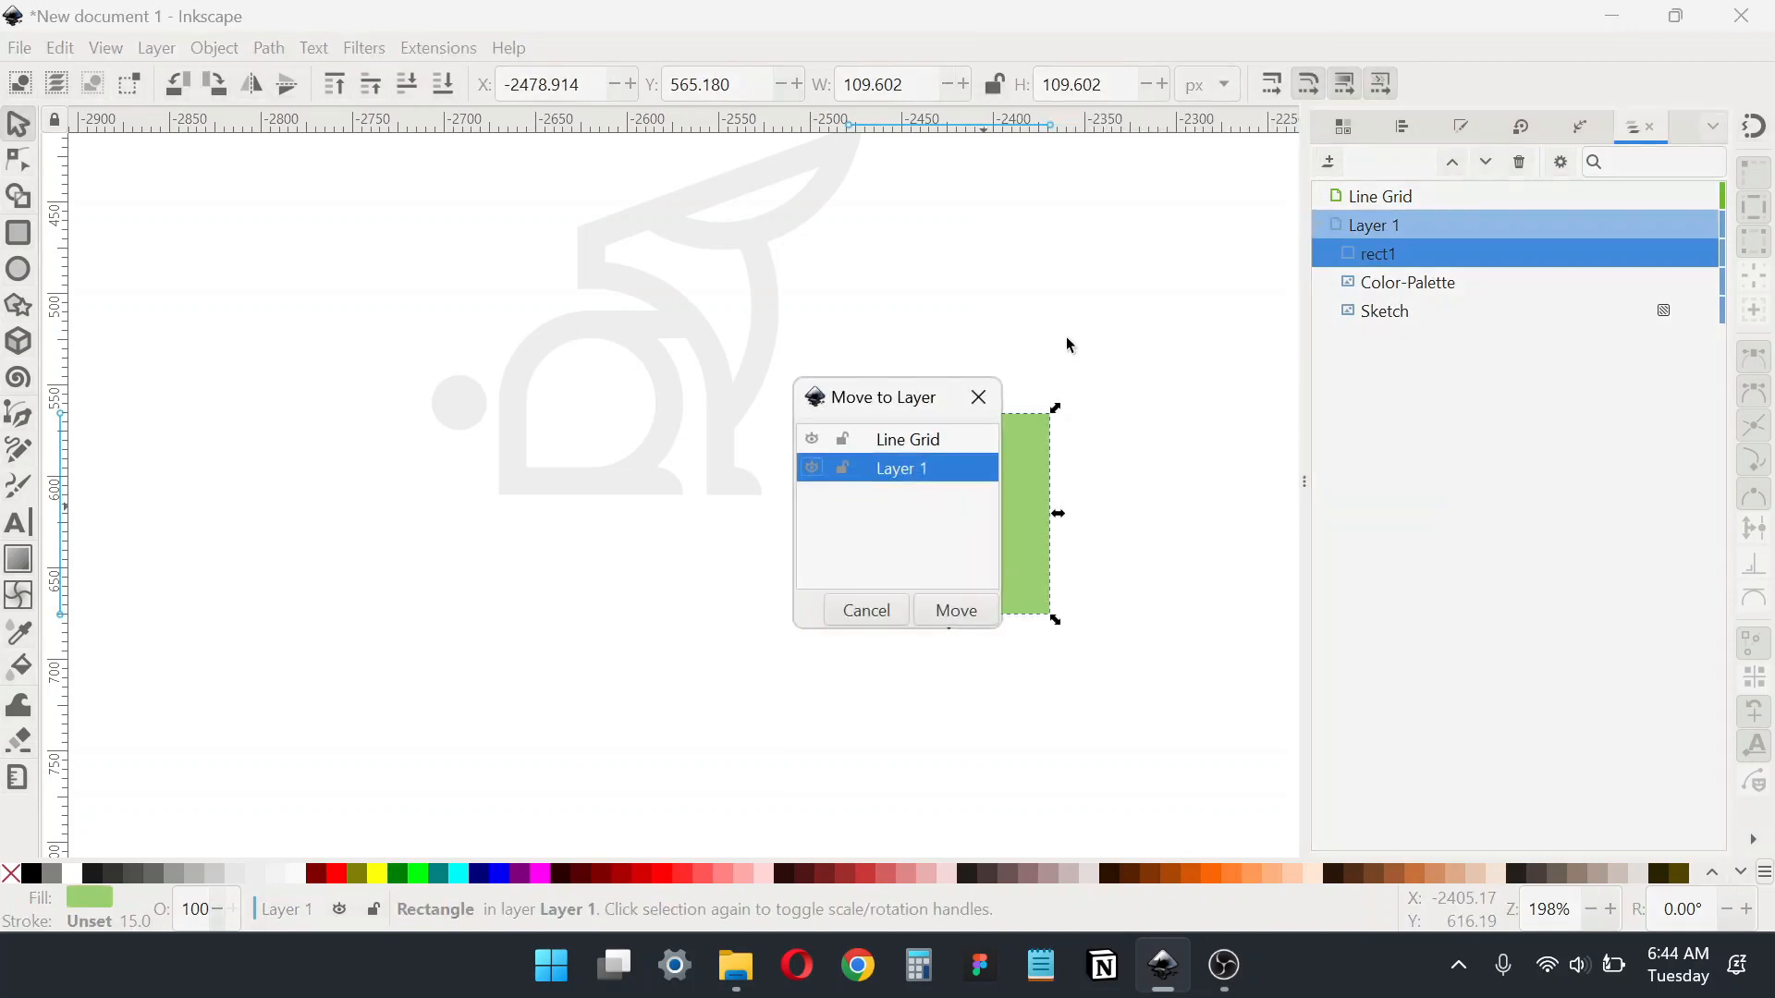
pyautogui.doubleClick(946, 442)
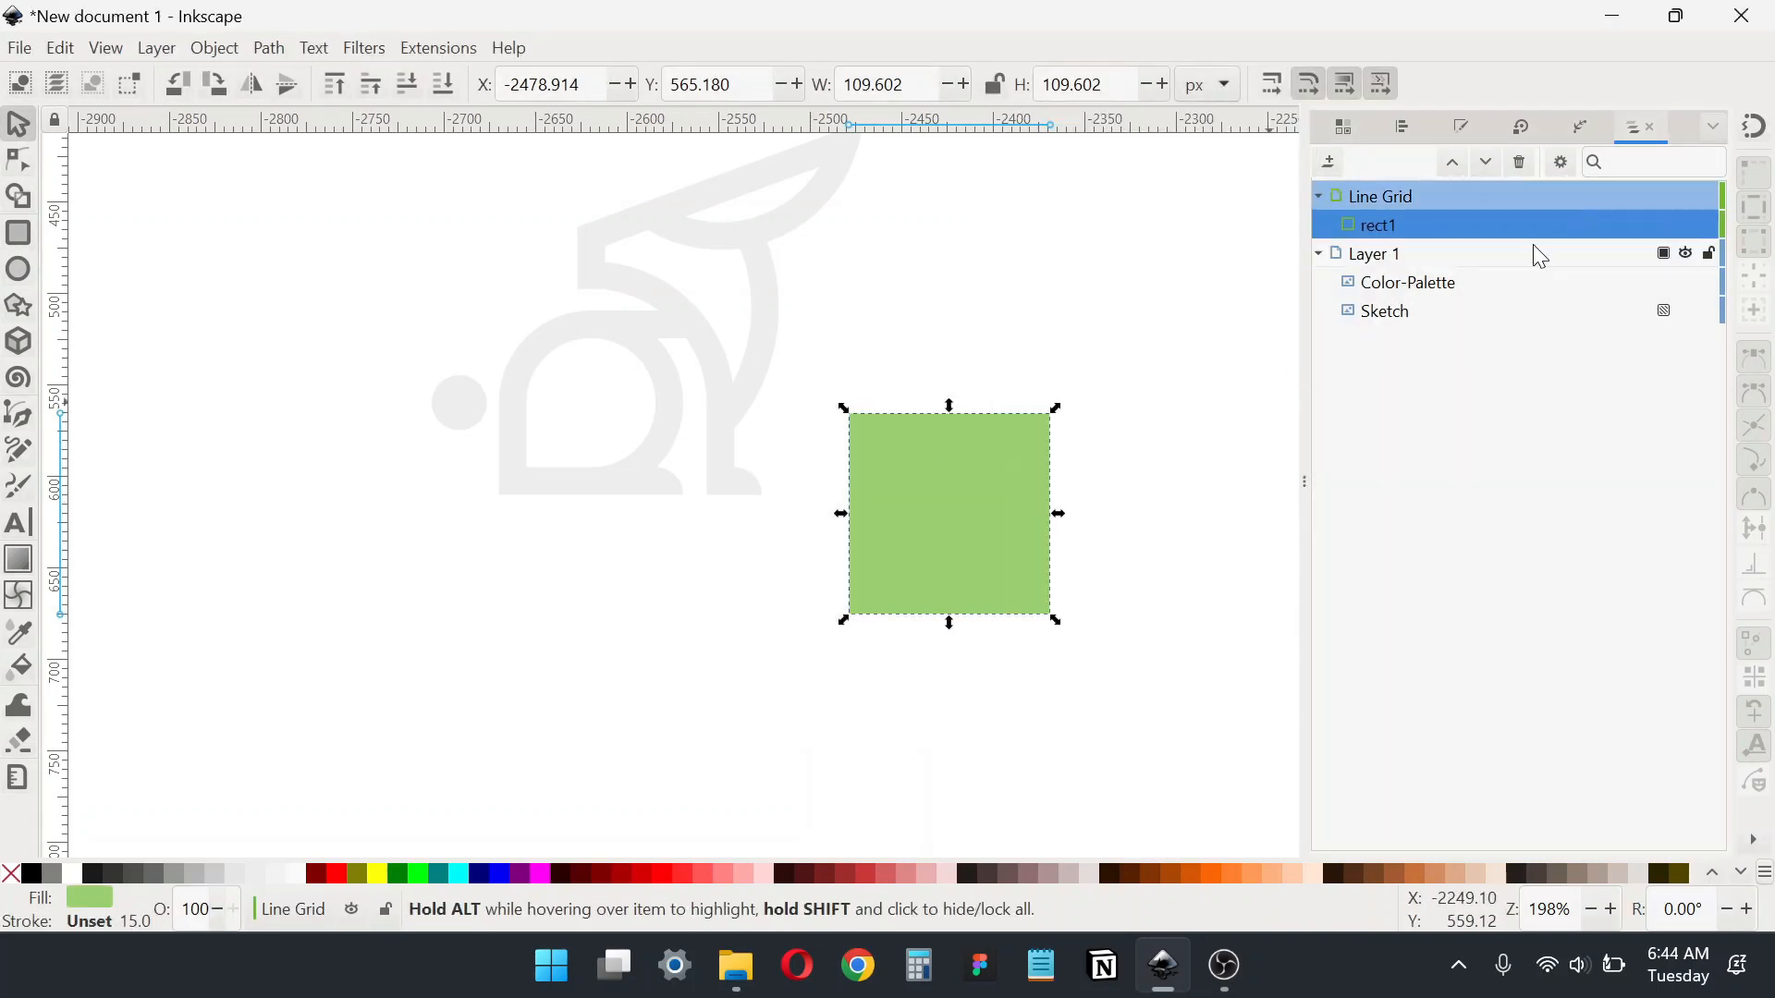
pyautogui.click(1711, 255)
pyautogui.click(1101, 487)
# Step: Give the square a flat-color black stroke and remove its fill
pyautogui.click(931, 515)
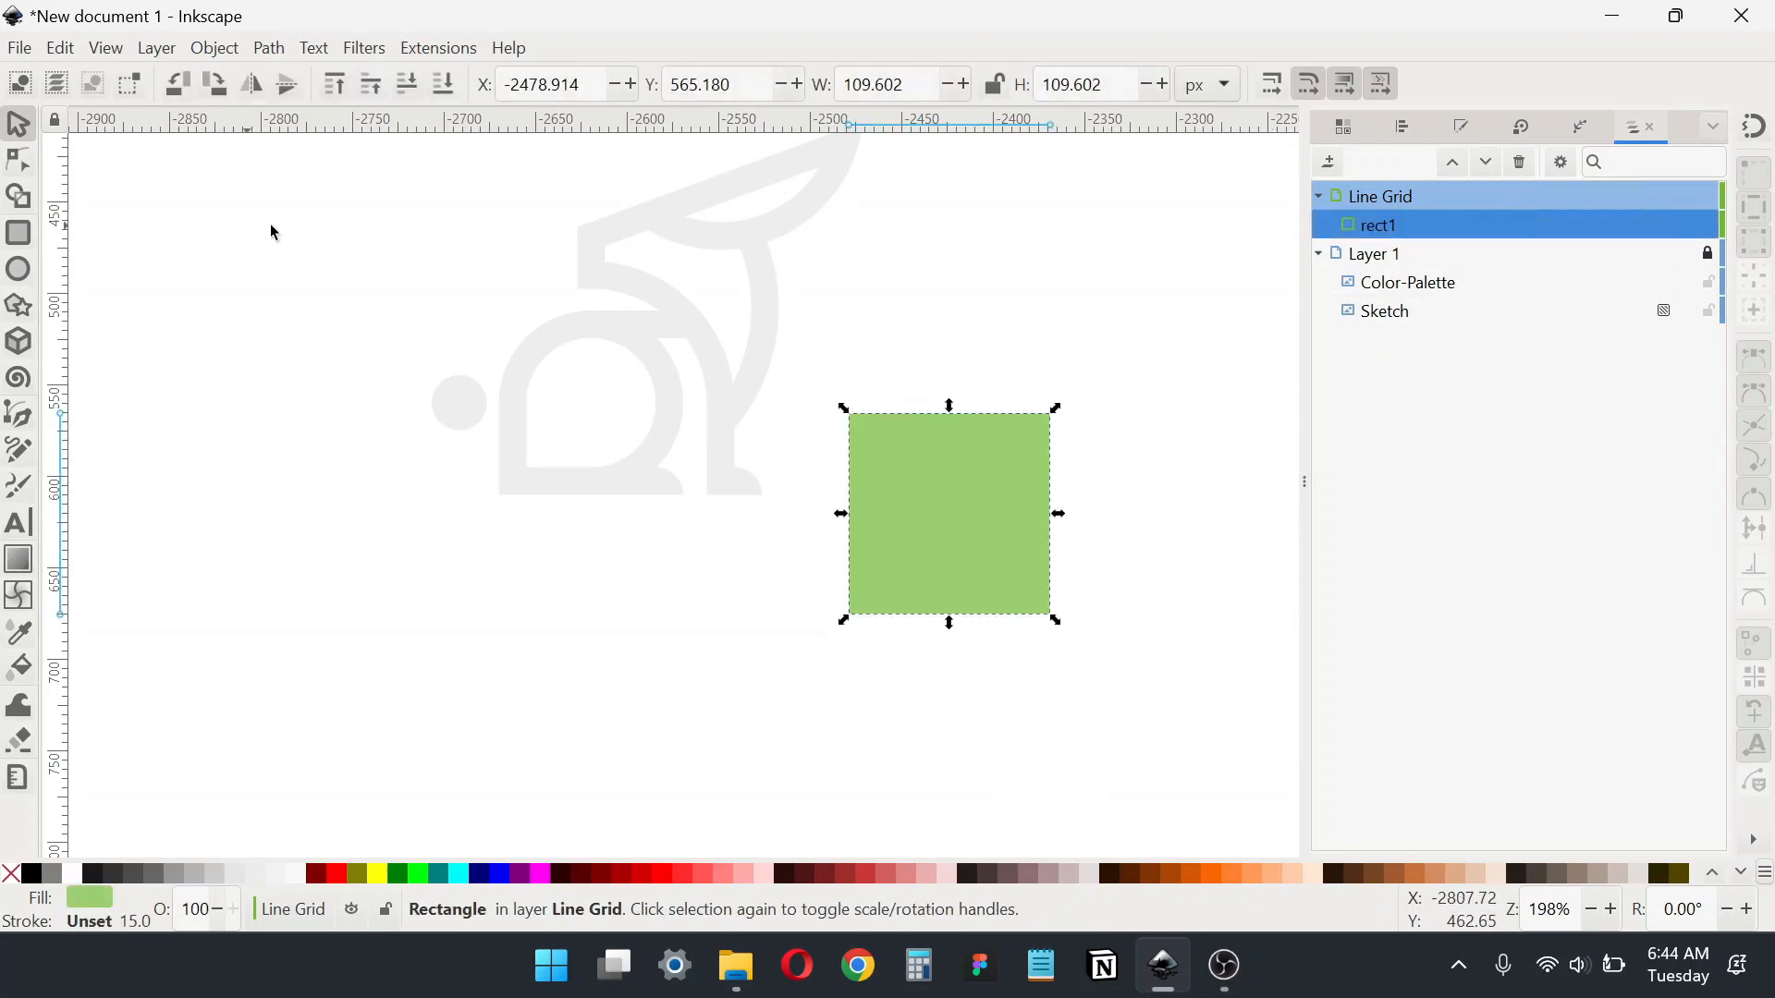
pyautogui.hotkey('ctrl', 'shift', 'f')
pyautogui.click(1433, 163)
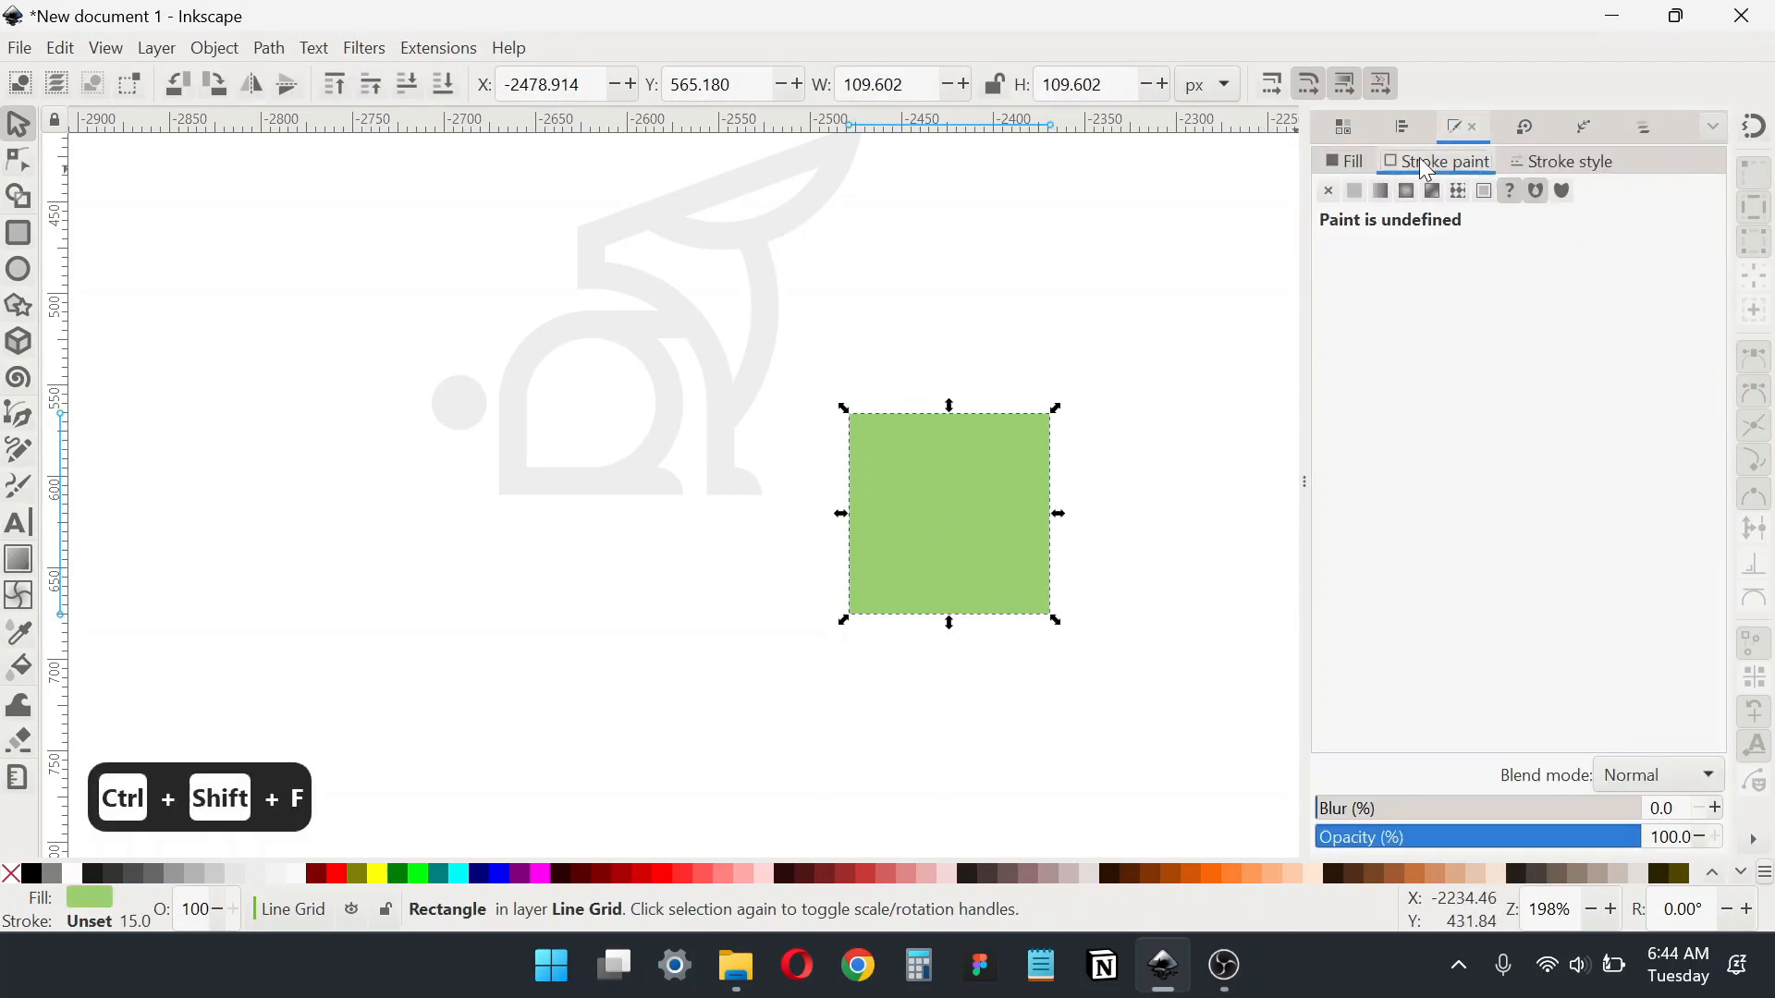
pyautogui.click(1353, 190)
pyautogui.click(1345, 165)
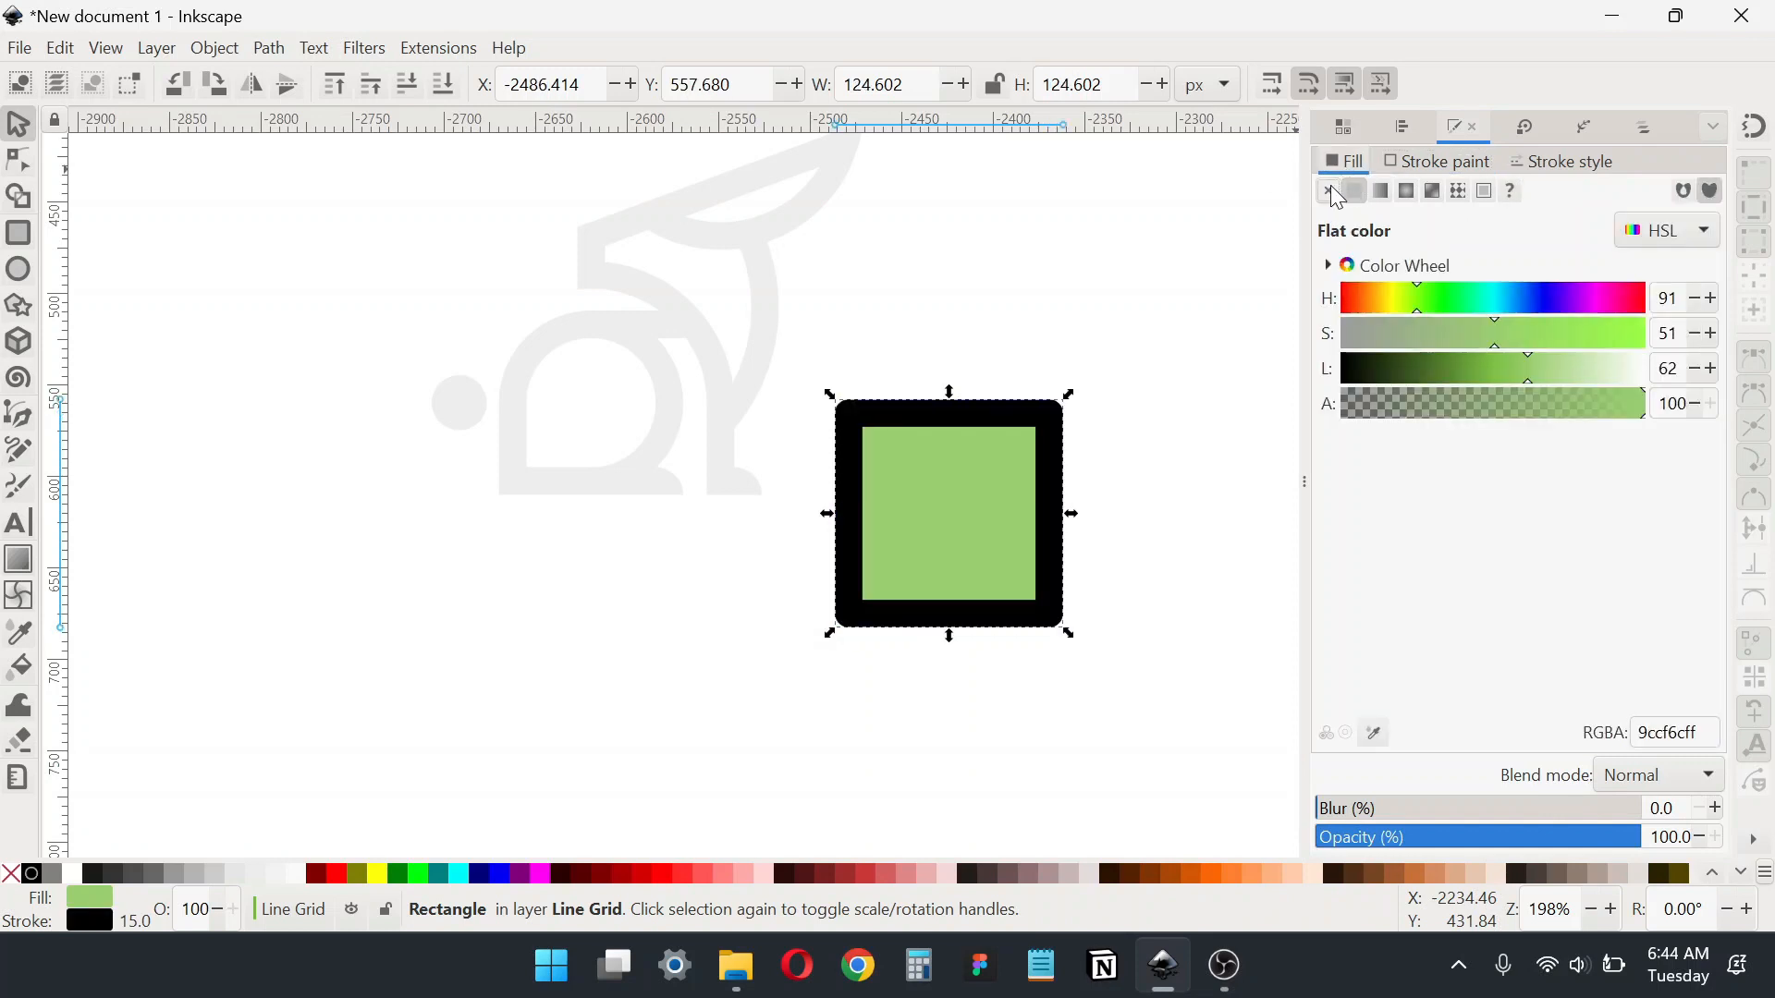
pyautogui.click(1329, 191)
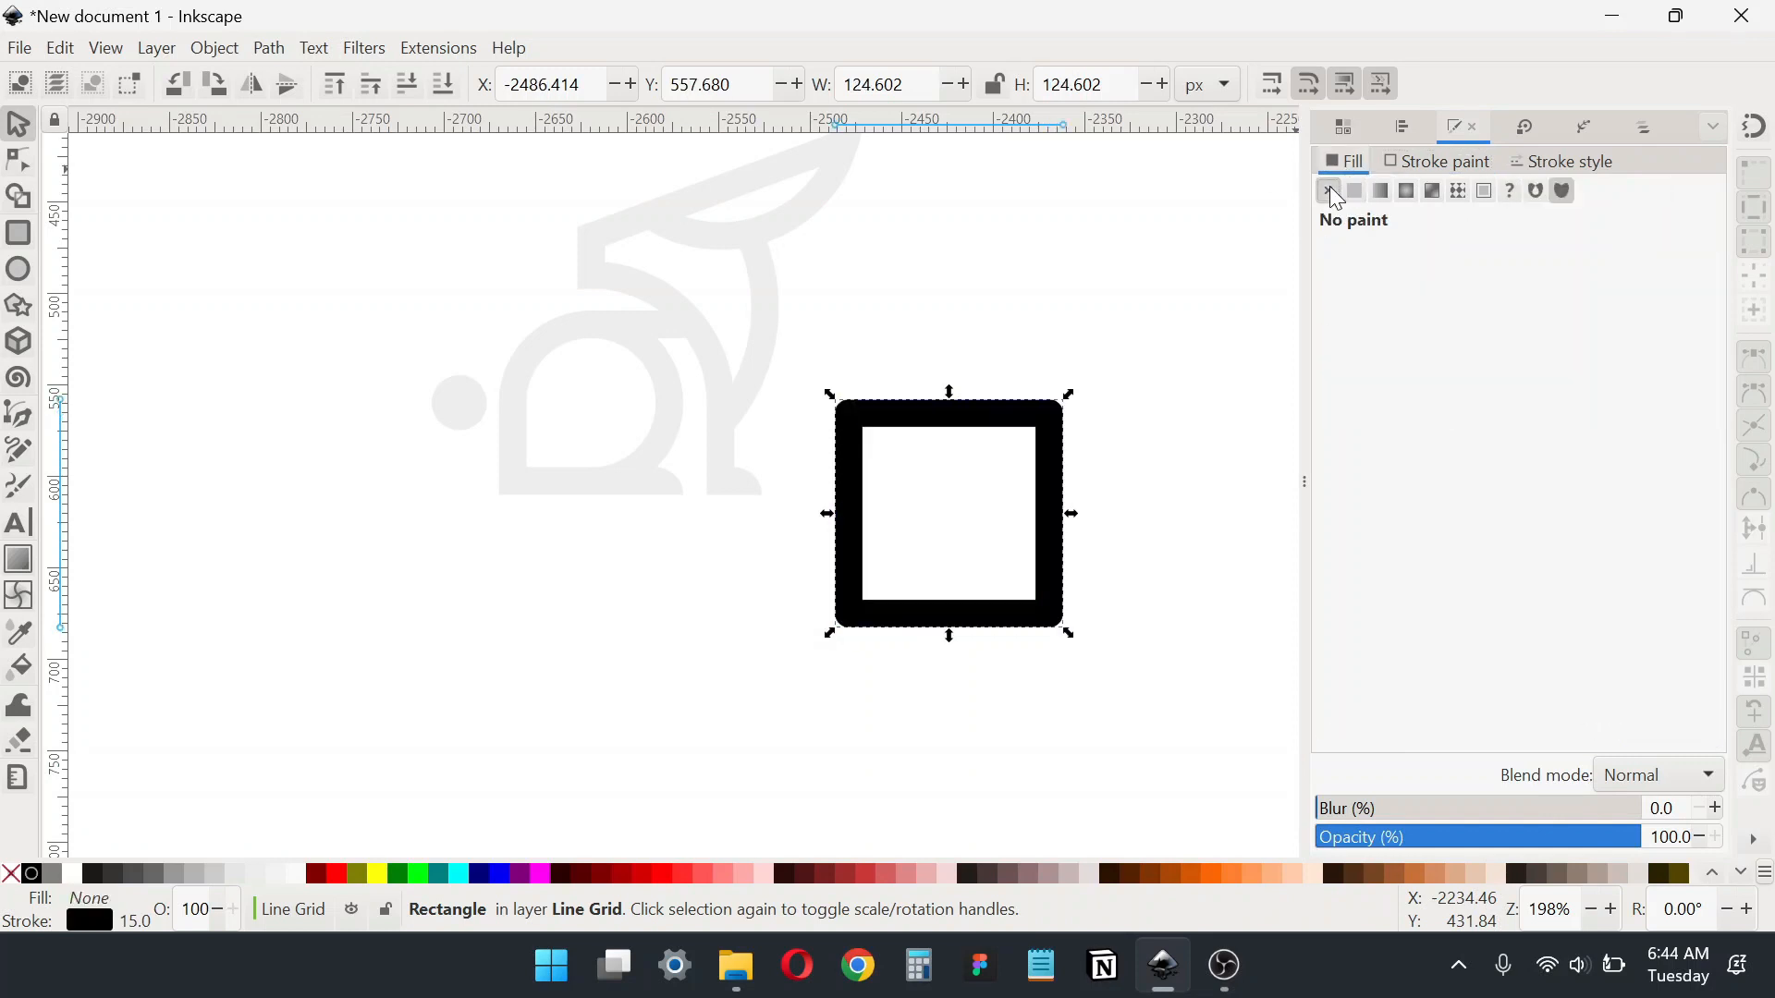
# Step: Round the square's corners fully into a circle and convert it to a path
pyautogui.click(24, 167)
pyautogui.moveTo(1052, 414); pyautogui.dragTo(1071, 576)
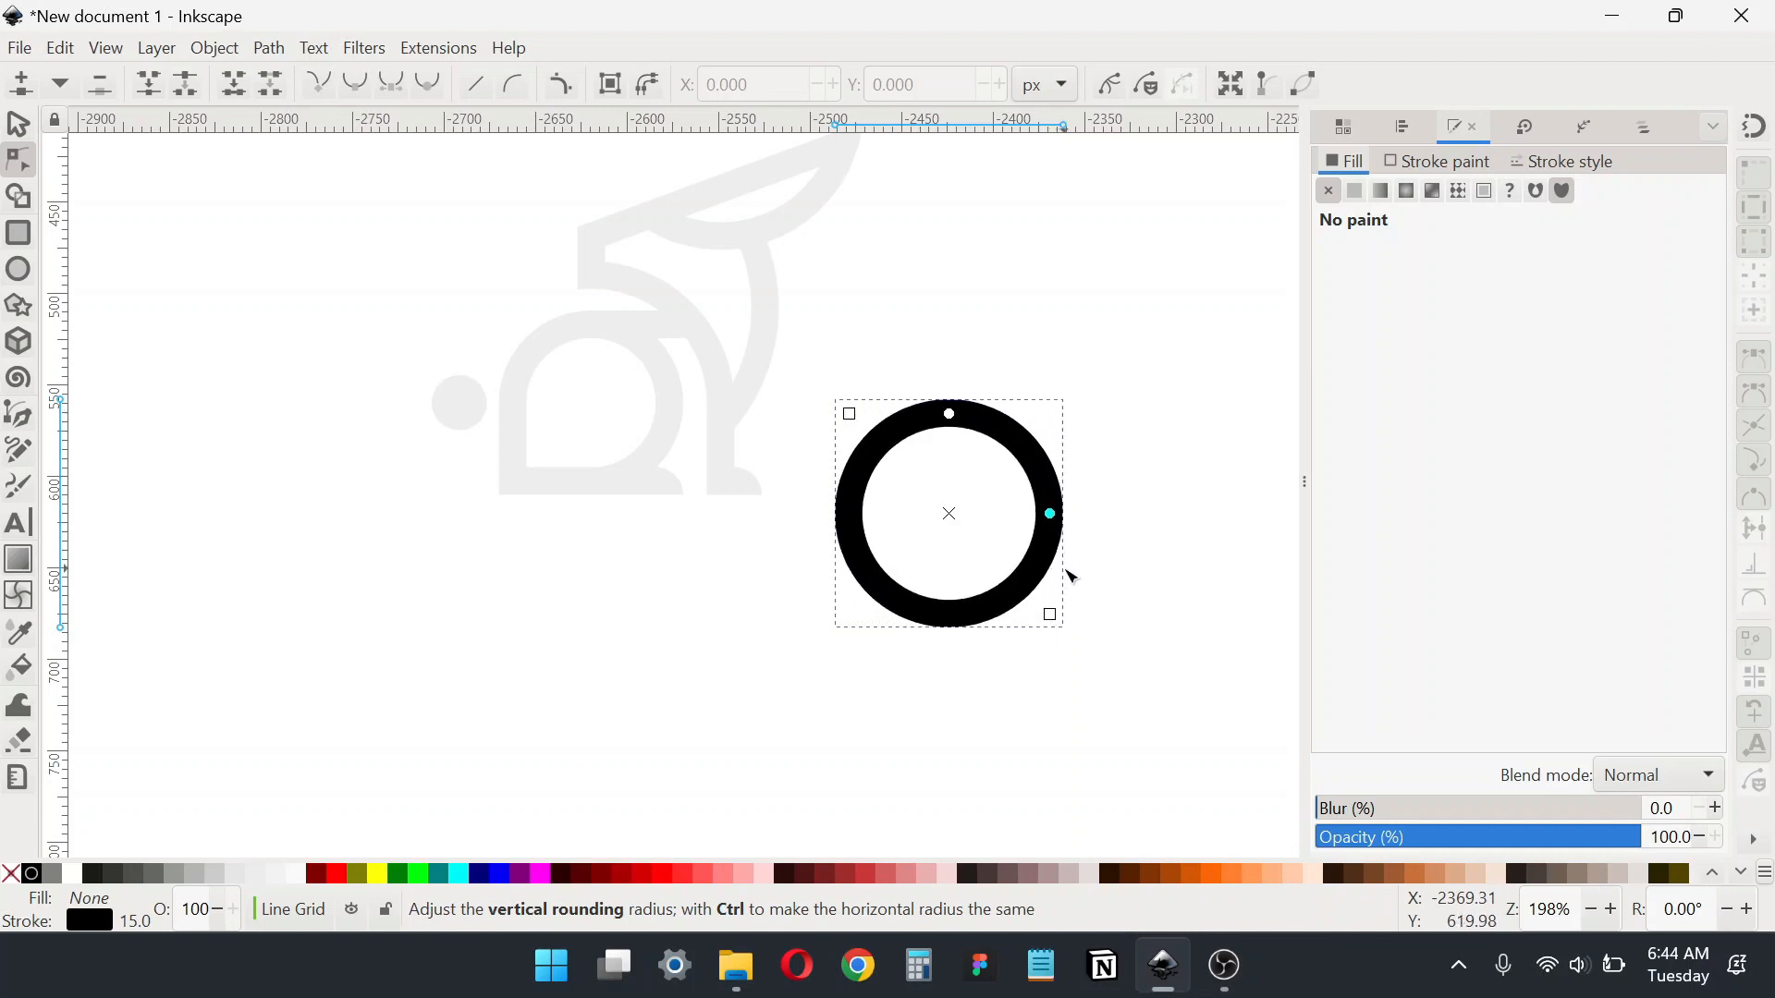
pyautogui.click(269, 48)
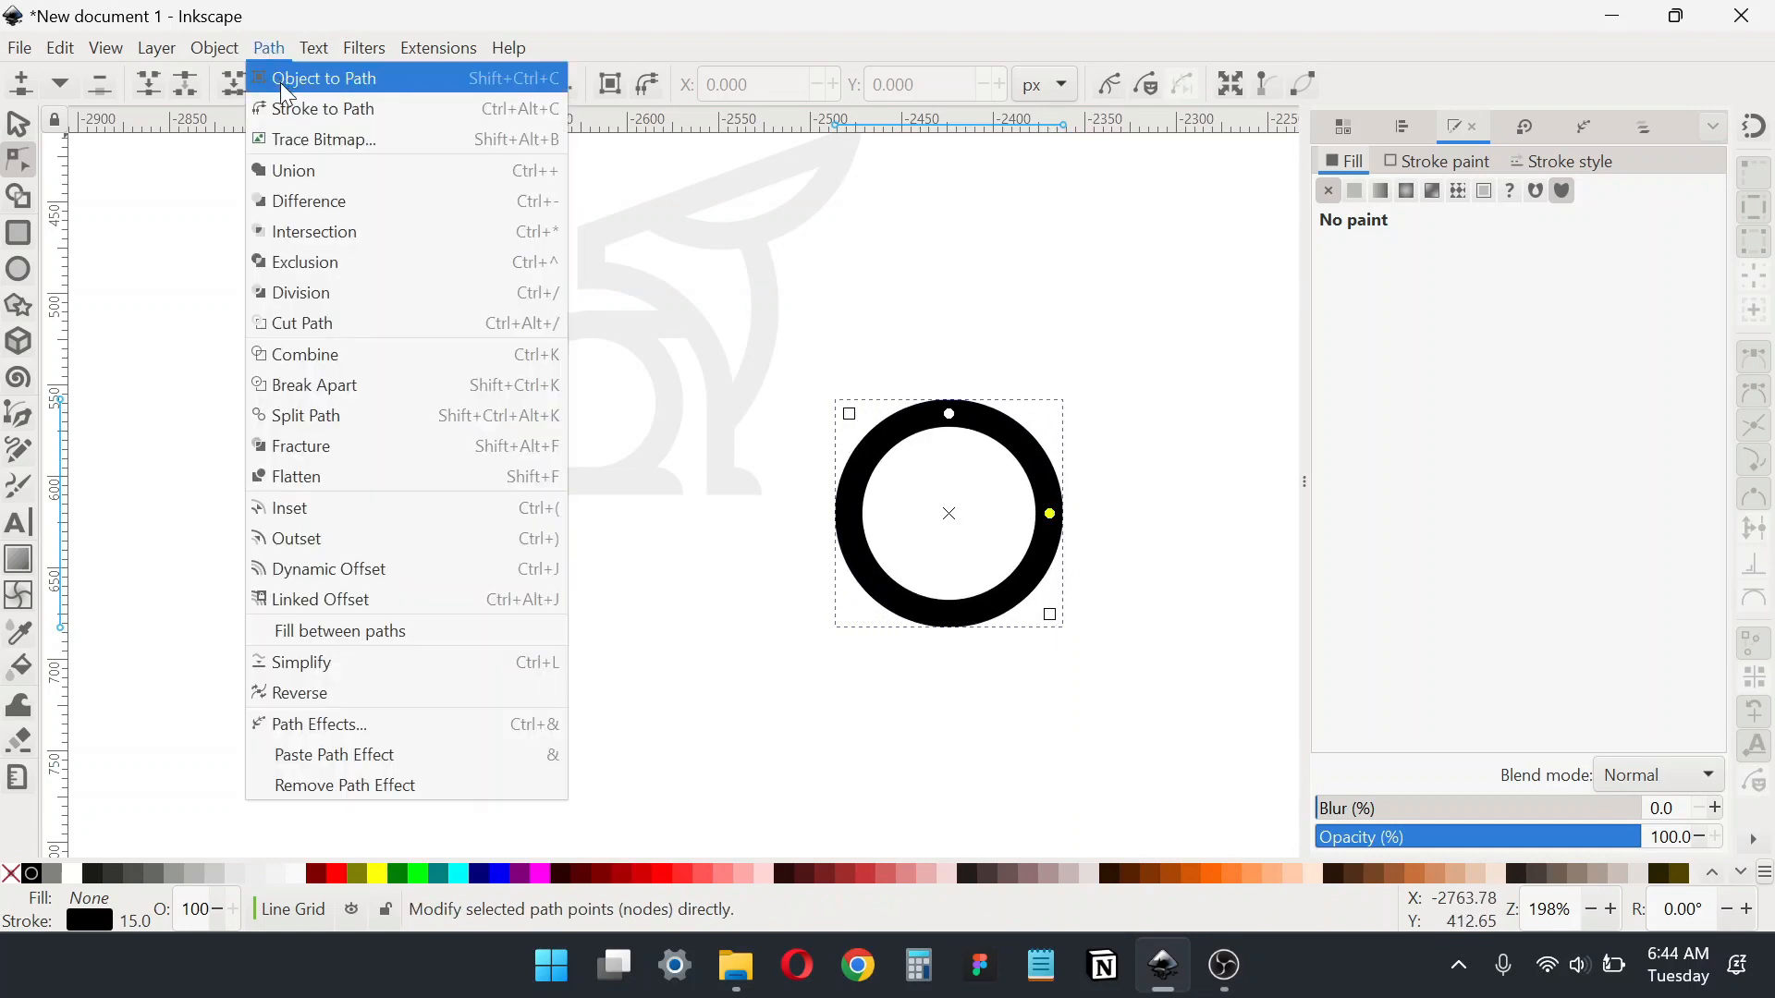
pyautogui.click(298, 80)
pyautogui.click(18, 123)
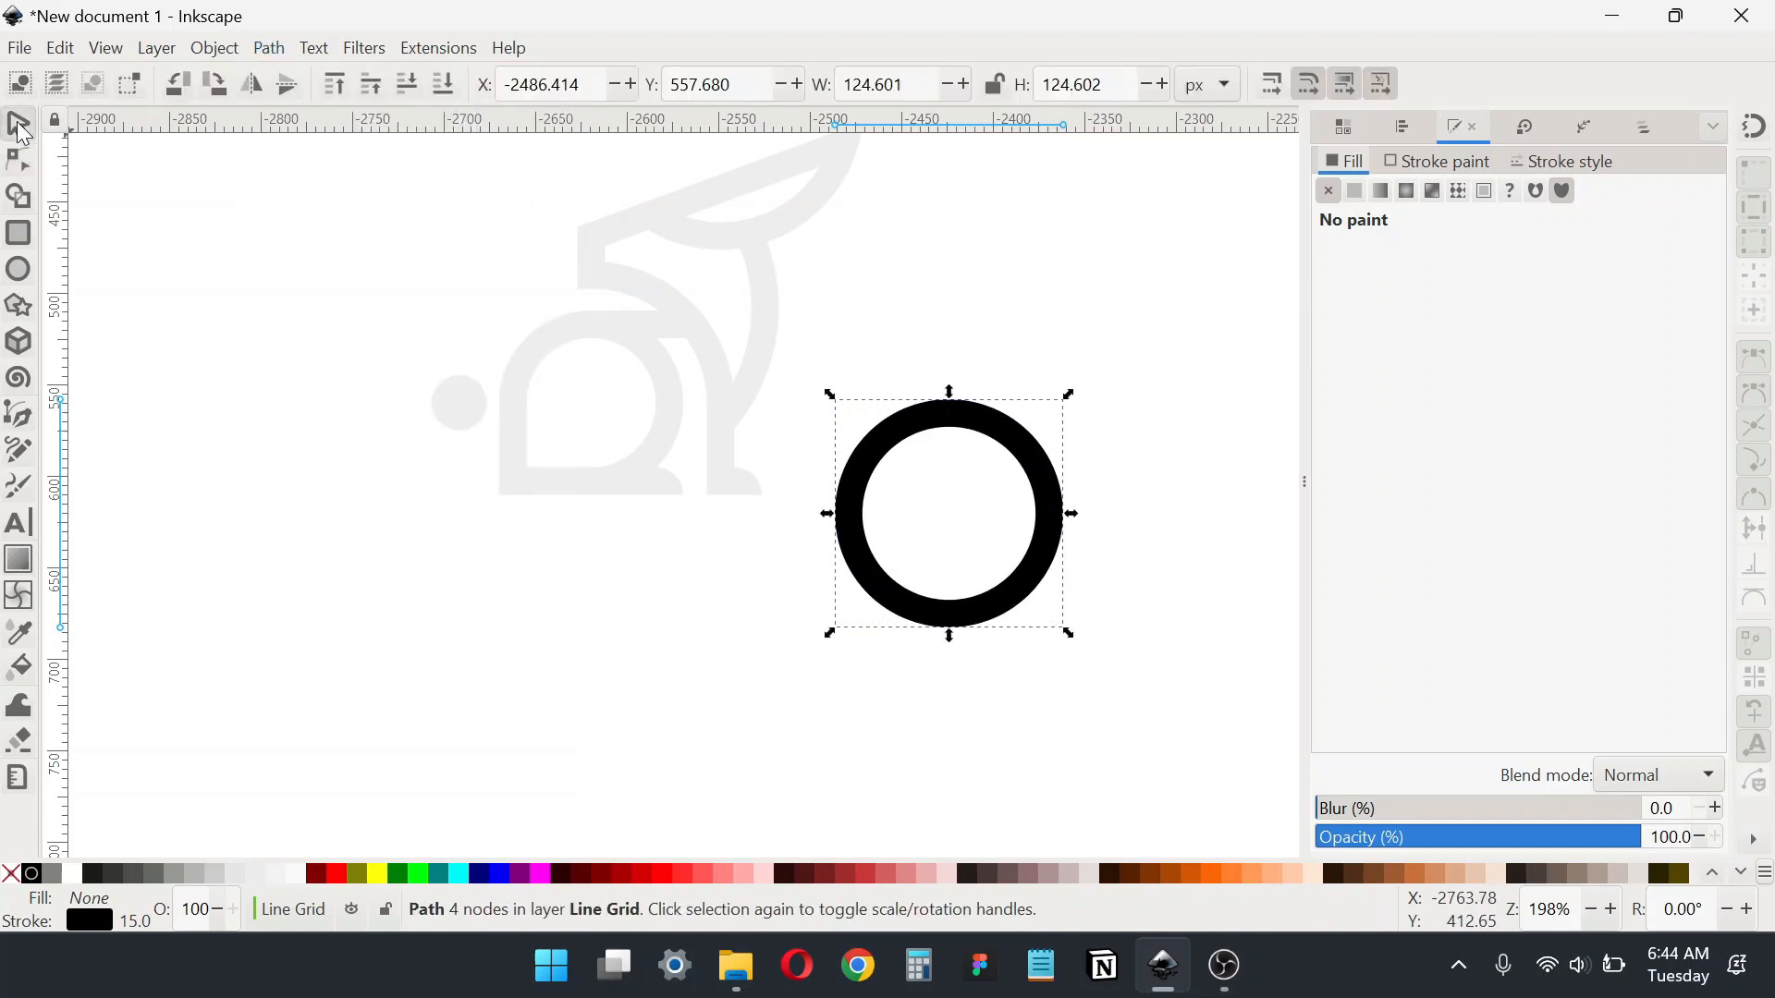
# Step: Move the circle over the rabbit's rounded body and scale it proportionally to about 100.7 px to match the sketch
pyautogui.moveTo(973, 434); pyautogui.dragTo(627, 342)
pyautogui.moveTo(730, 545); pyautogui.dragTo(689, 508)
pyautogui.scroll(2, 730, 510)
pyautogui.hscroll(-2, 730, 511)
pyautogui.scroll(1, 729, 511)
pyautogui.moveTo(804, 608); pyautogui.dragTo(814, 615)
pyautogui.moveTo(634, 570); pyautogui.dragTo(652, 571)
pyautogui.moveTo(839, 479); pyautogui.dragTo(823, 479)
pyautogui.scroll(4, 542, 499)
pyautogui.scroll(1, 539, 495)
pyautogui.moveTo(629, 468); pyautogui.dragTo(608, 472)
pyautogui.scroll(-3, 505, 467)
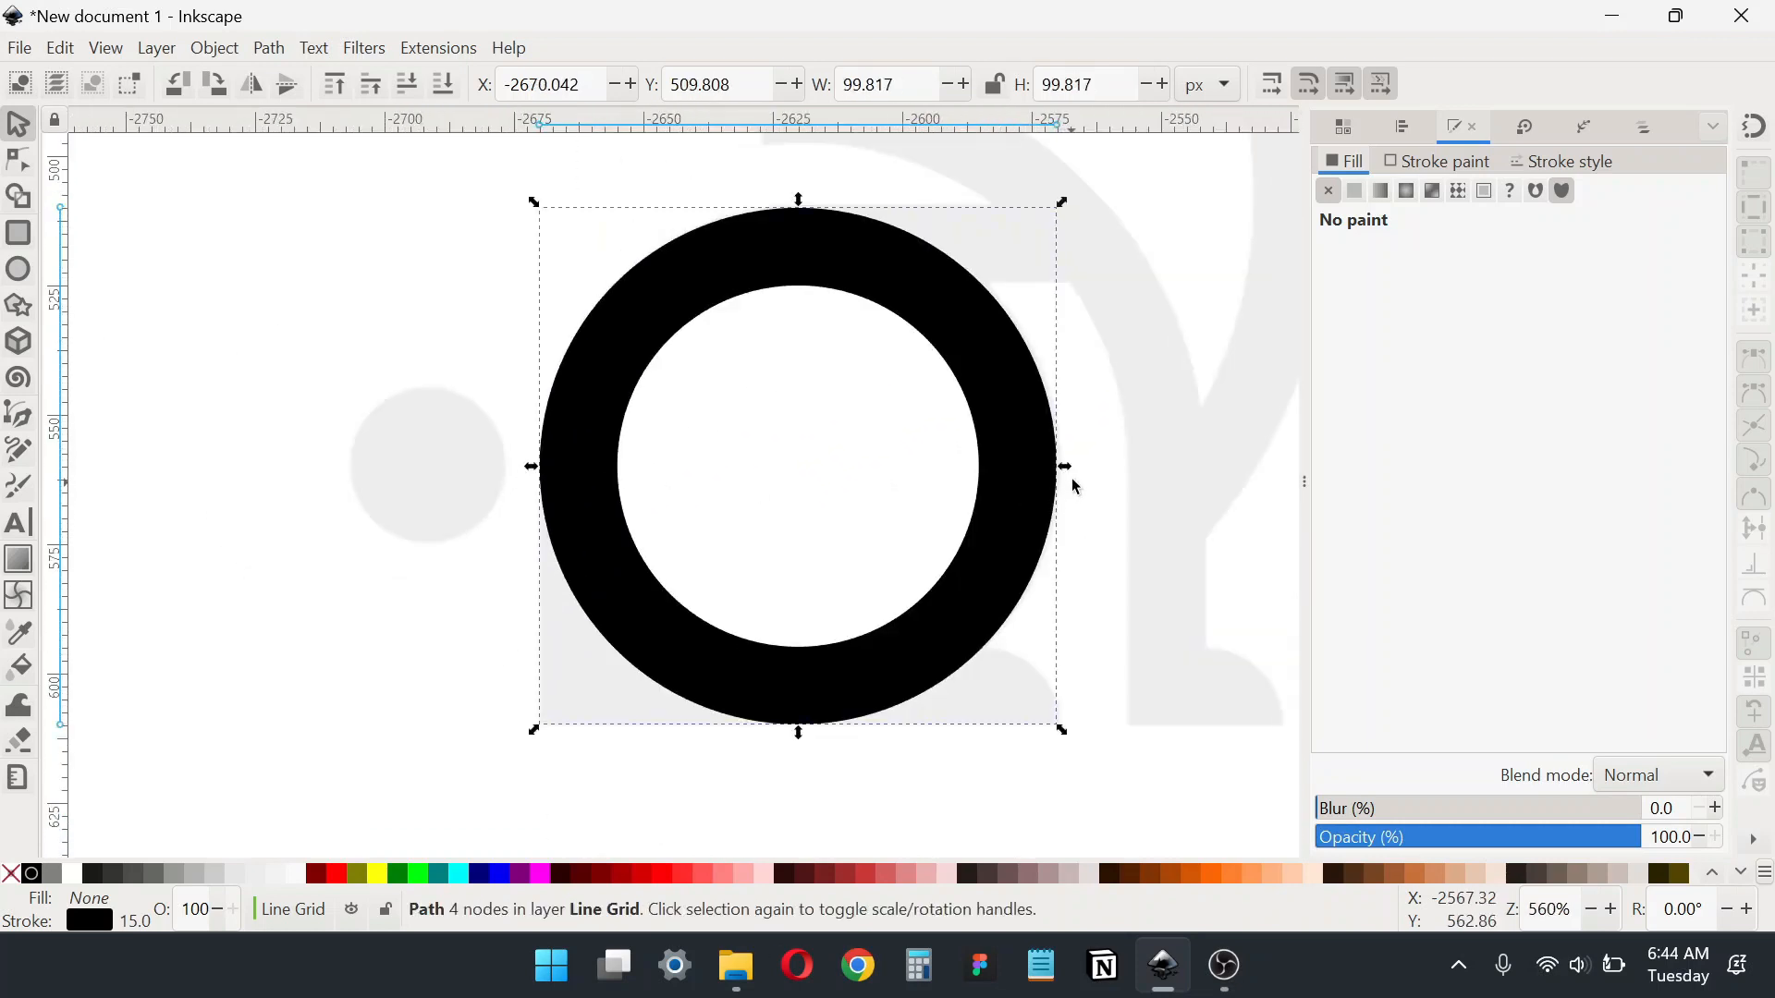
pyautogui.moveTo(1064, 466); pyautogui.dragTo(1068, 464)
pyautogui.scroll(2, 829, 494)
pyautogui.hscroll(2, 829, 495)
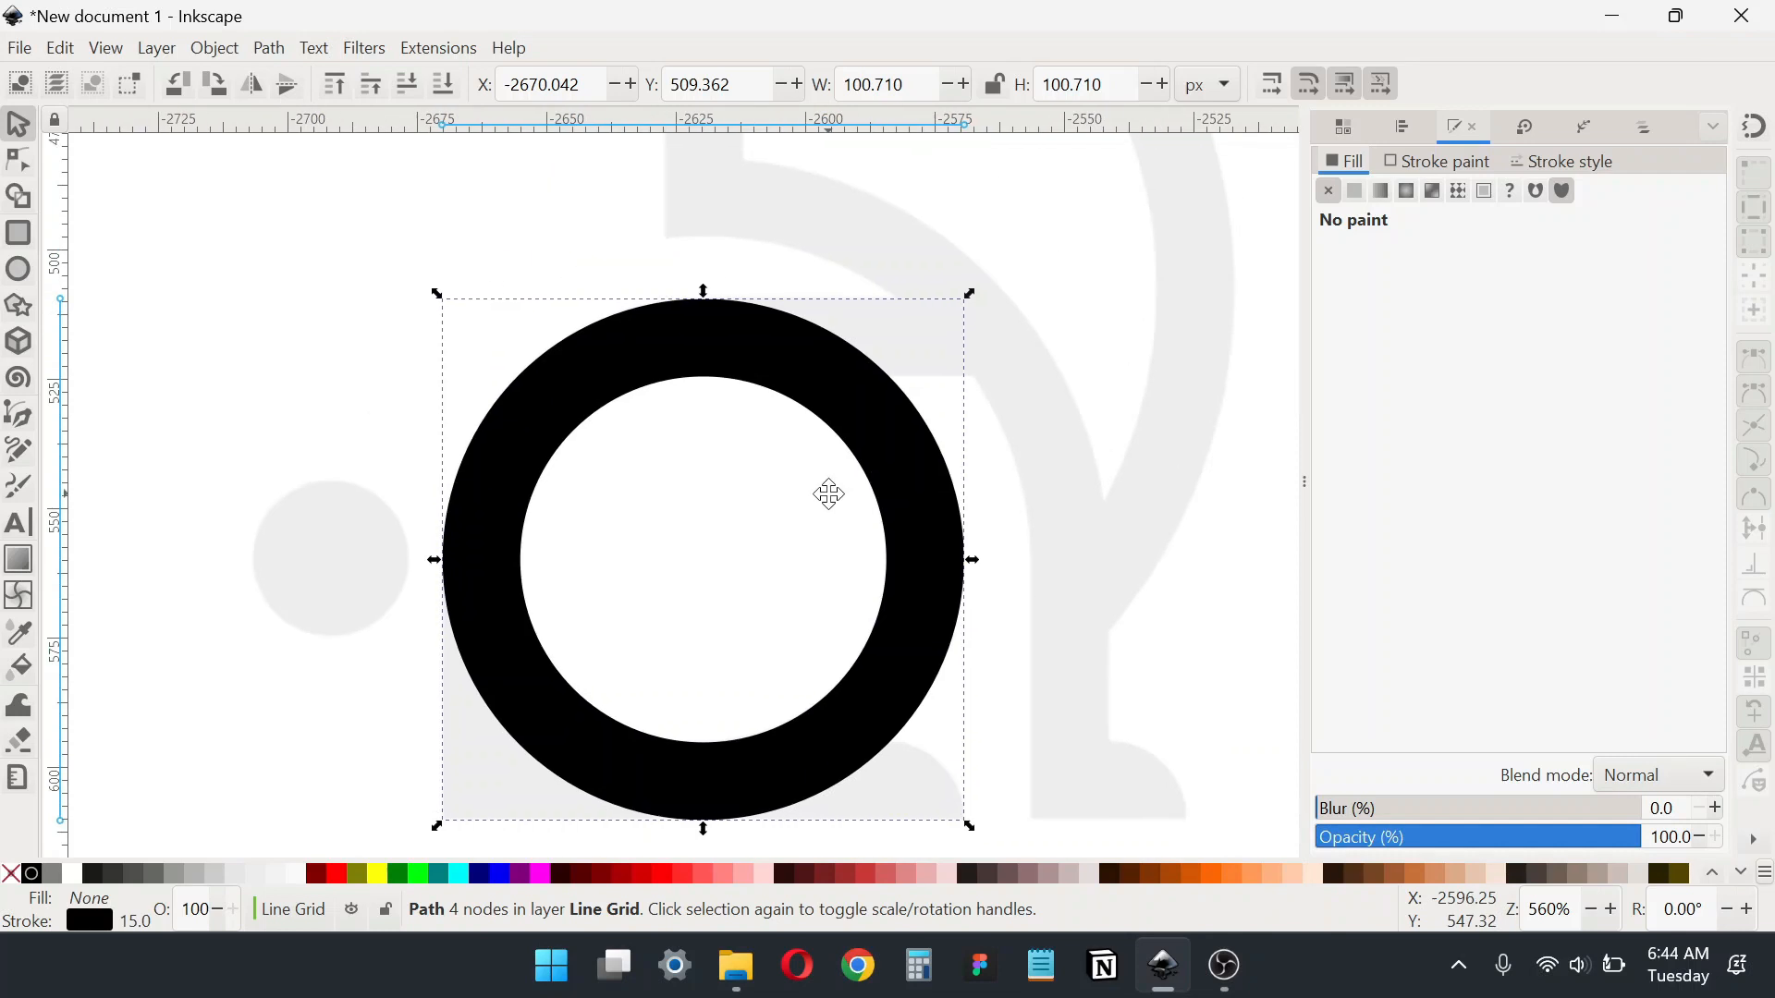
# Step: Set the circle's stroke width to 15 px
pyautogui.moveTo(829, 494); pyautogui.dragTo(846, 436)
pyautogui.hotkey('ctrl', 'shift', 'f')
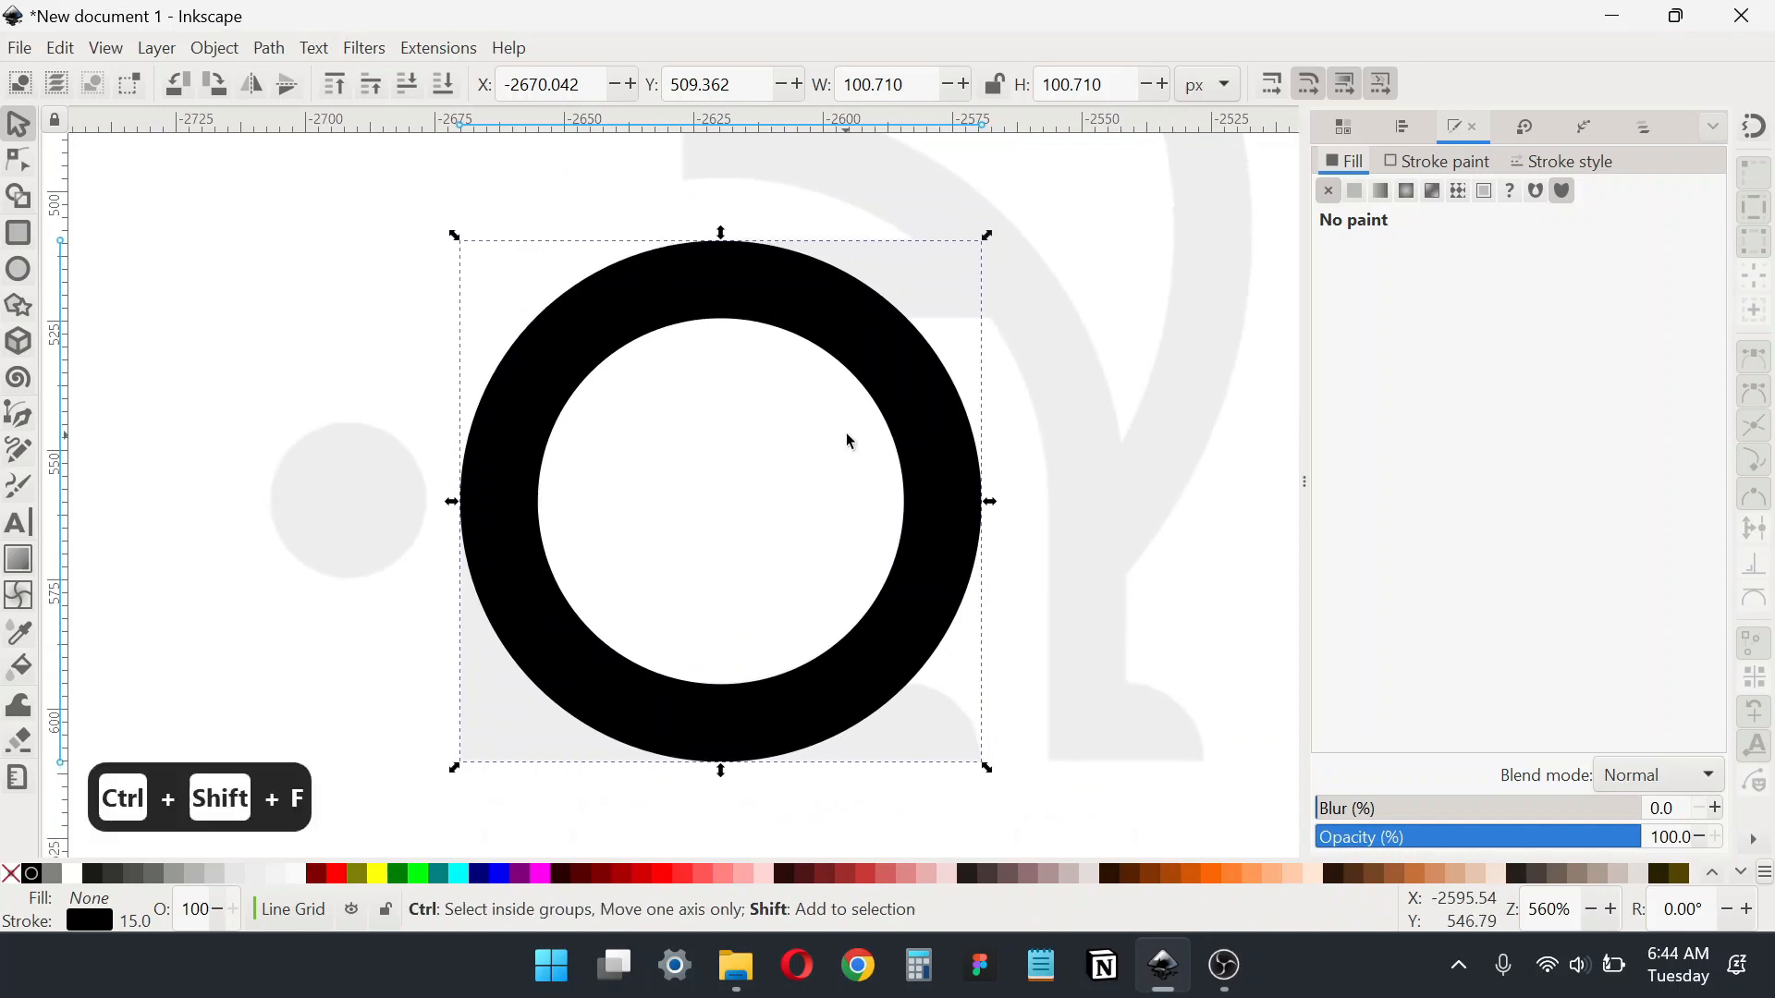
pyautogui.click(1564, 161)
pyautogui.click(1435, 198)
pyautogui.hotkey('ctrl', 'a')
pyautogui.write('15')
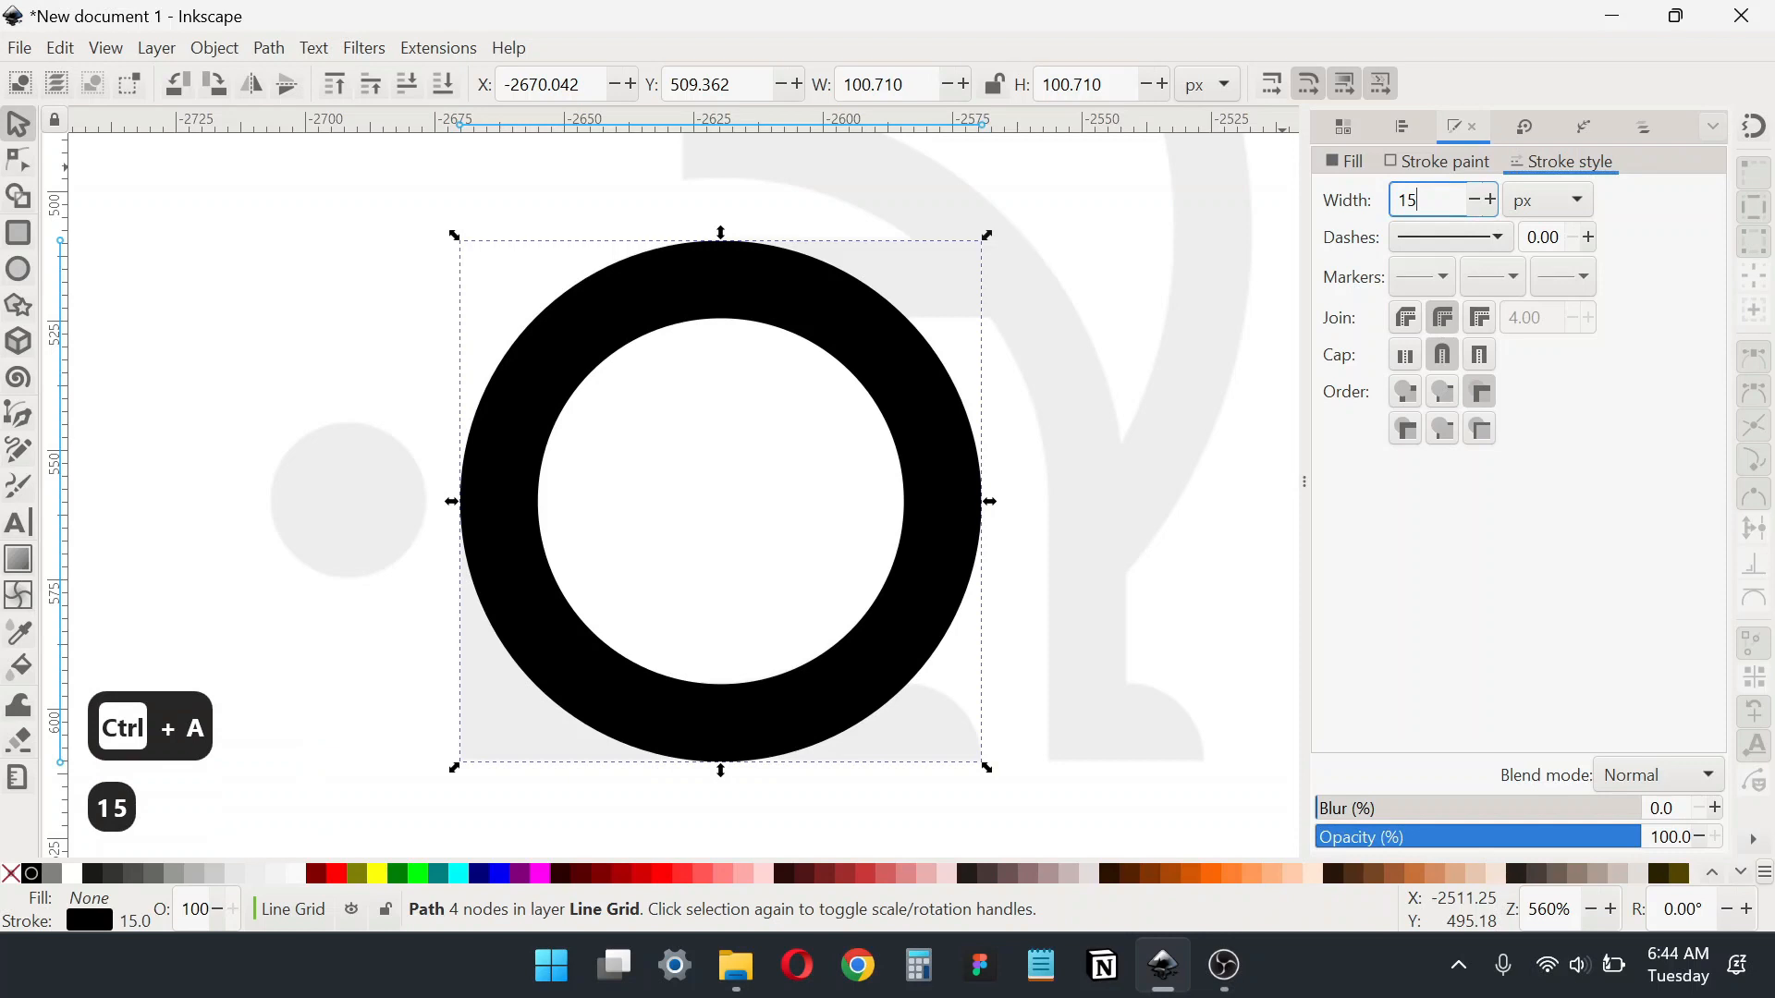
pyautogui.press('Return')
pyautogui.scroll(-2, 1042, 394)
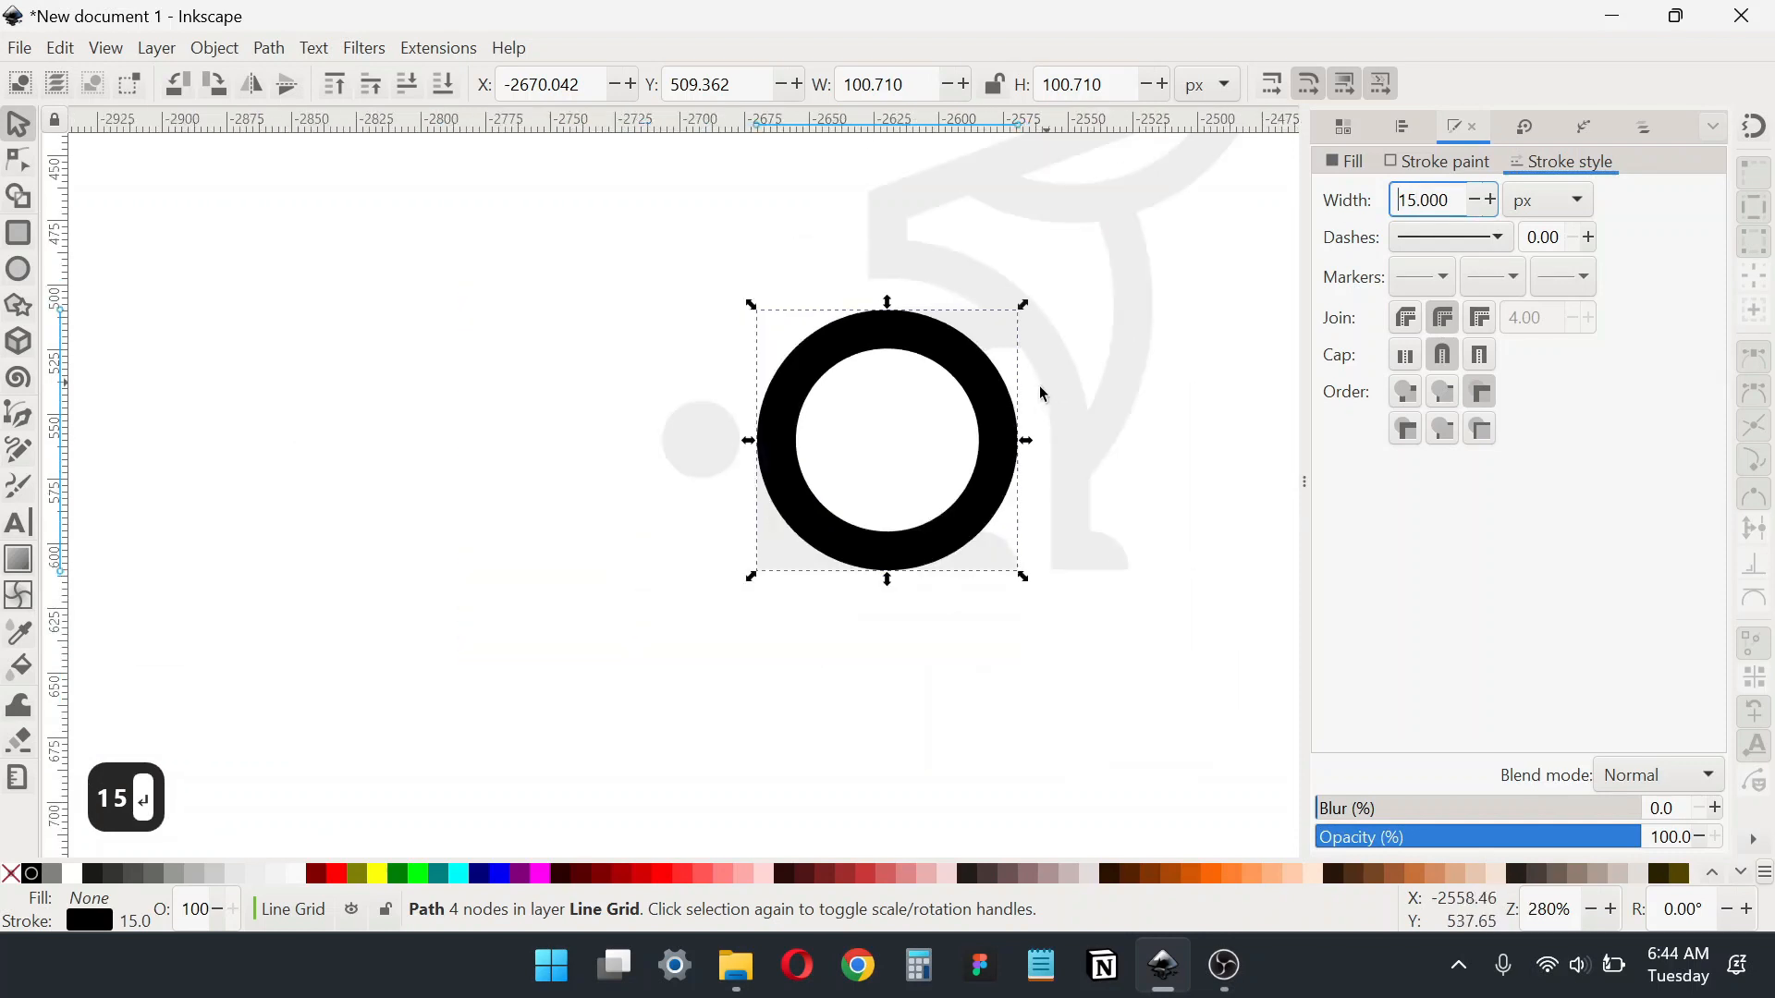
# Step: Deselect the circle and turn on snapping
pyautogui.click(1149, 610)
pyautogui.moveTo(1115, 344); pyautogui.dragTo(1061, 415)
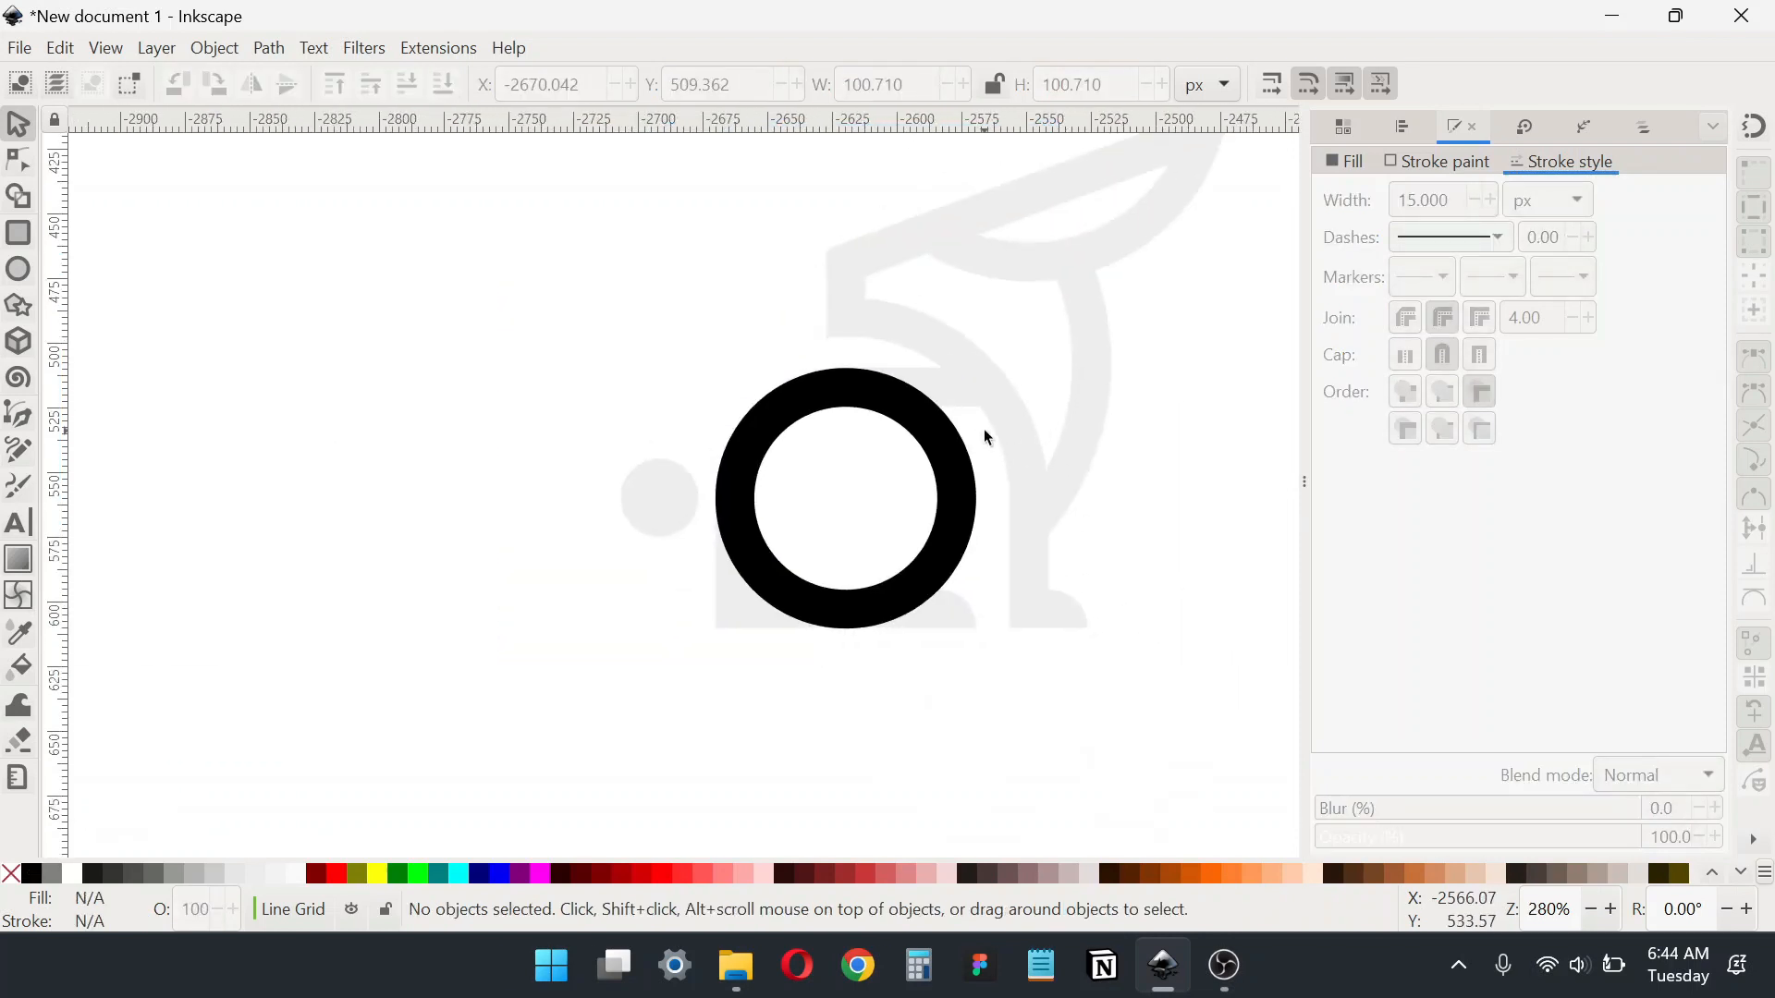
pyautogui.click(1764, 128)
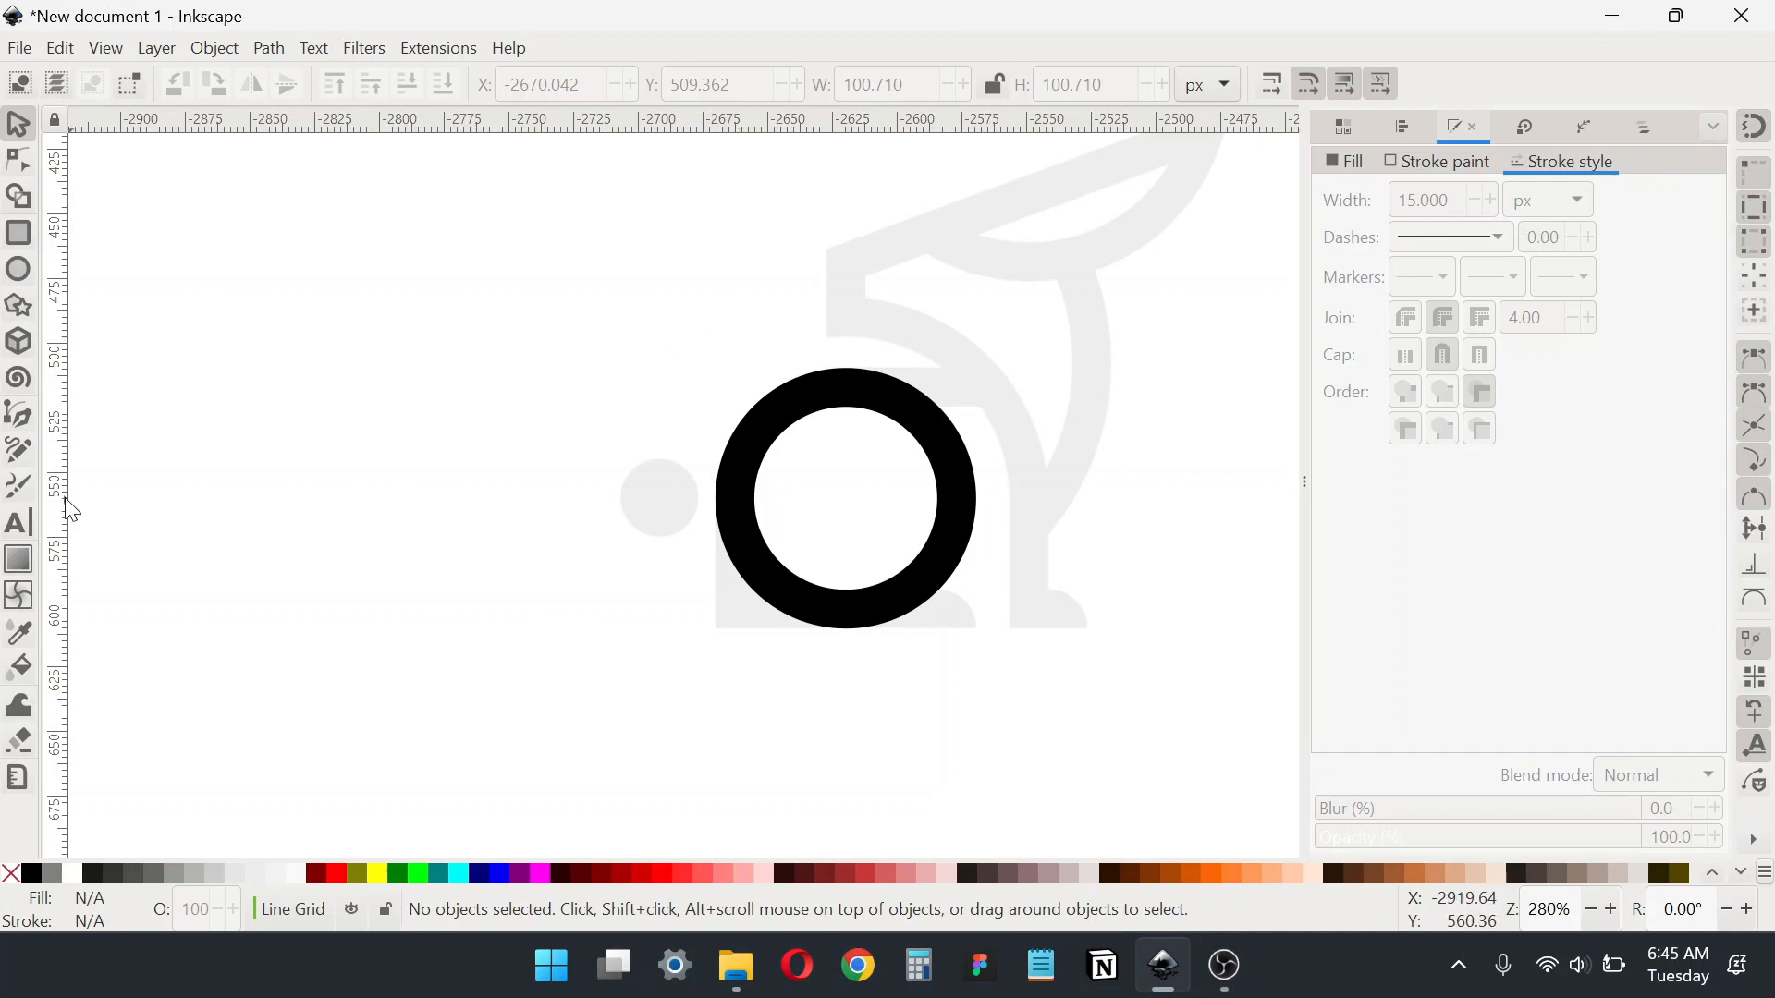
# Step: Add two horizontal and two vertical guides snapped to the circle's four nodes
pyautogui.moveTo(813, 120); pyautogui.dragTo(845, 616)
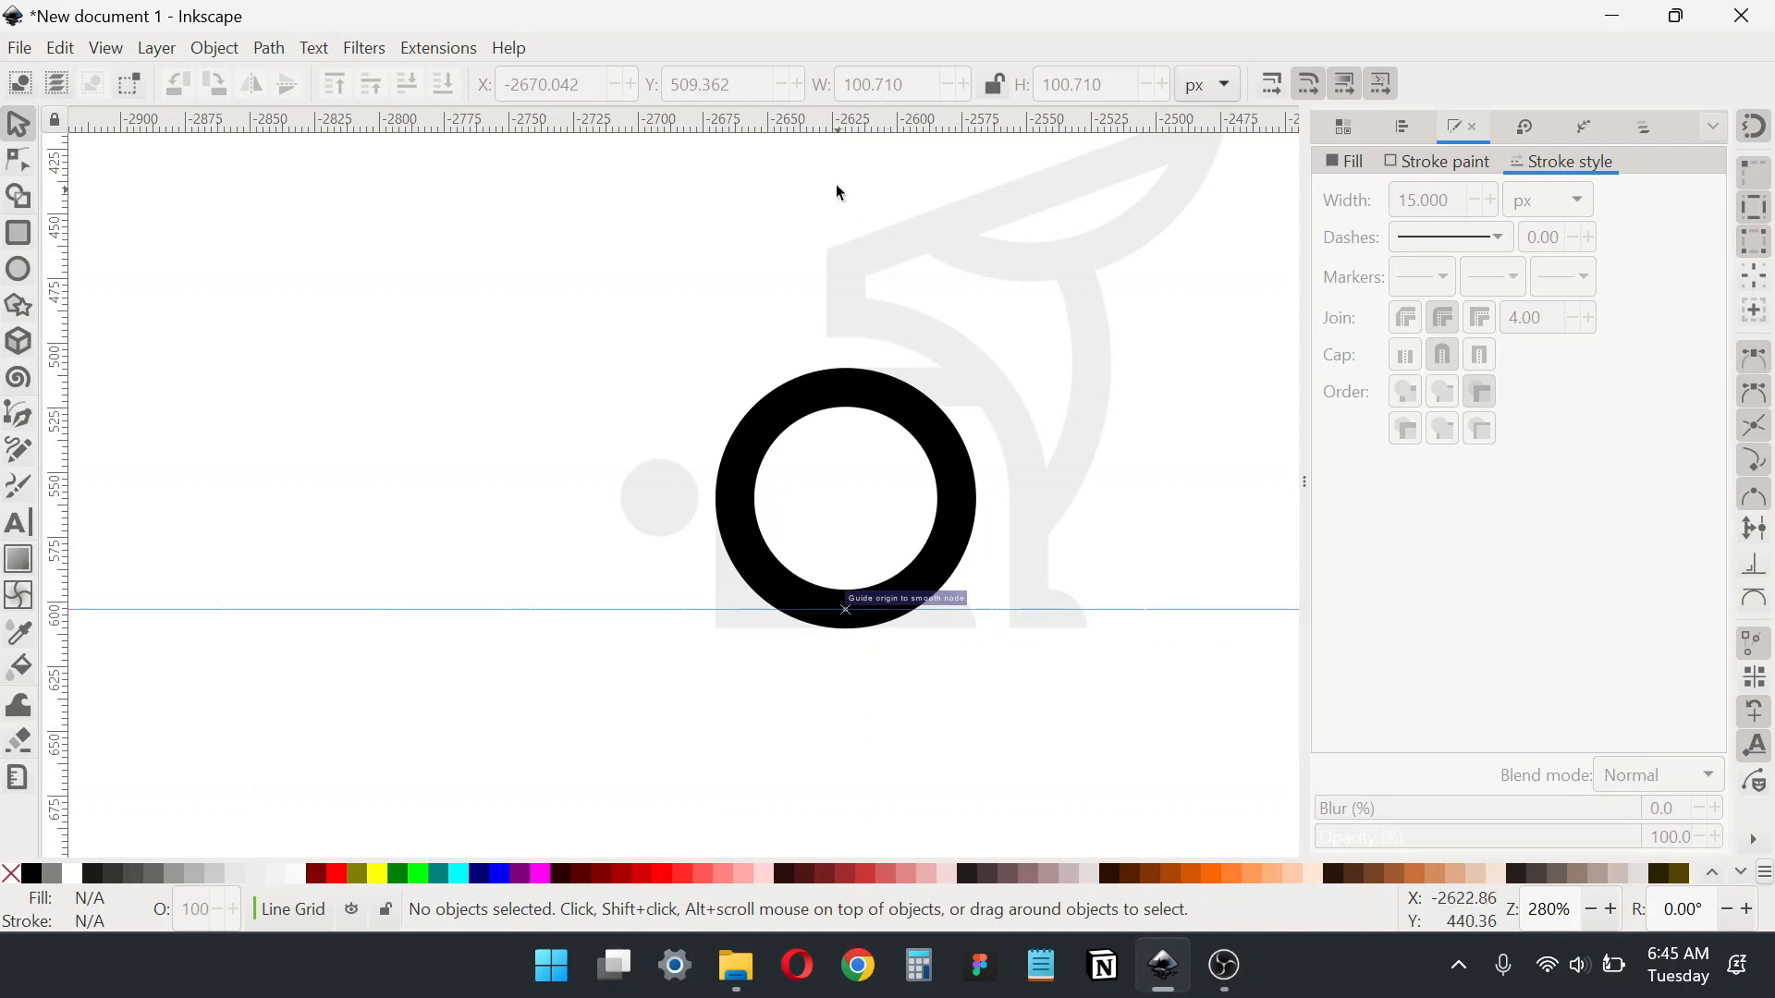
pyautogui.moveTo(828, 123); pyautogui.dragTo(805, 397)
pyautogui.moveTo(59, 448); pyautogui.dragTo(735, 505)
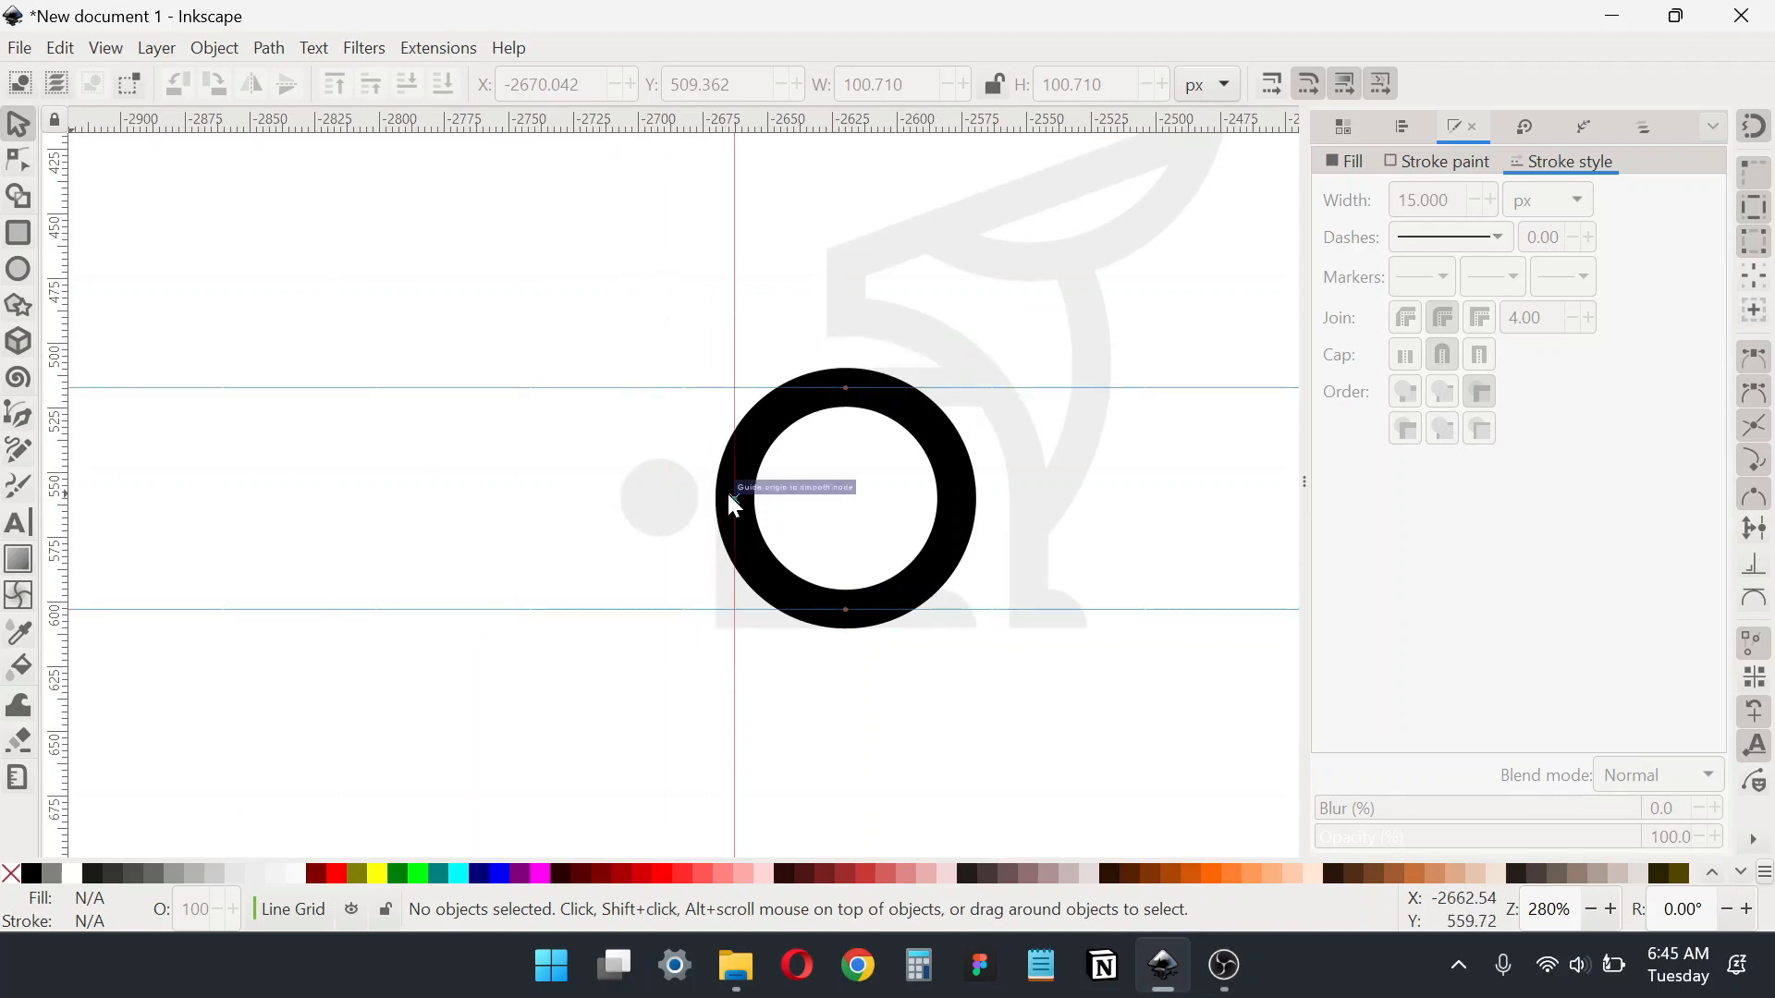
pyautogui.moveTo(59, 464); pyautogui.dragTo(962, 499)
pyautogui.hscroll(1, 940, 387)
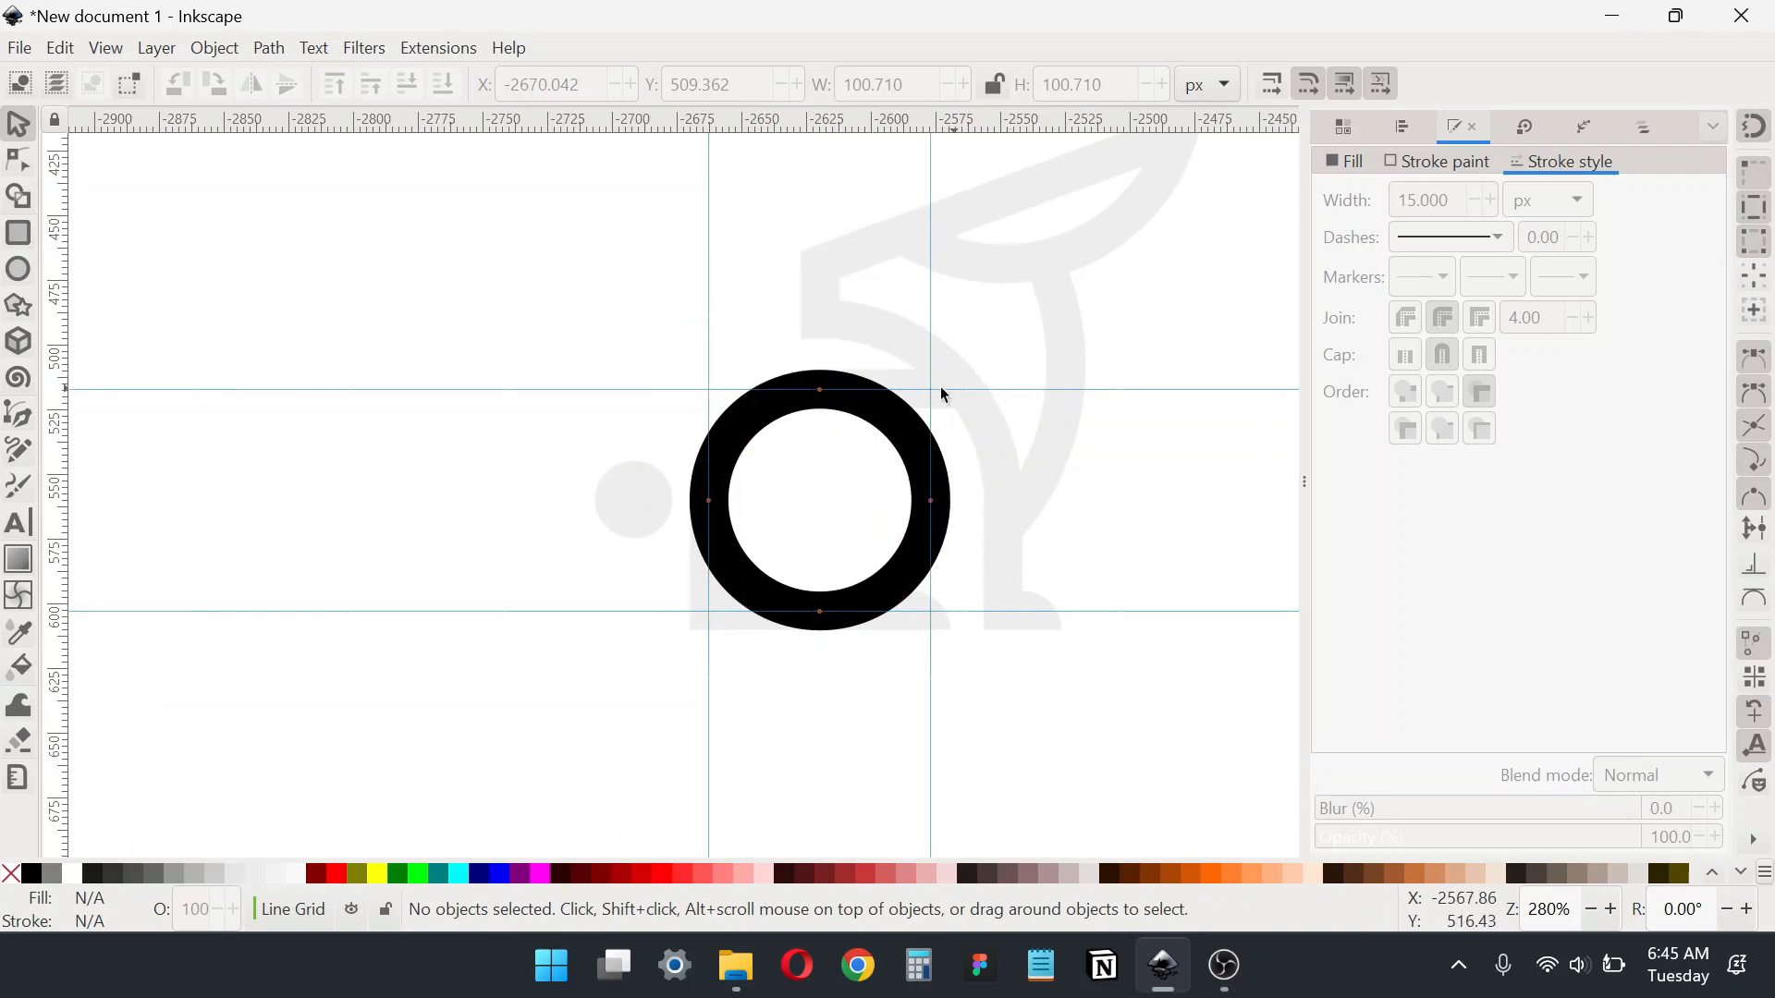
# Step: Select the circle and set its stroke colour to blue 004eee
pyautogui.click(883, 420)
pyautogui.press('ctrl')
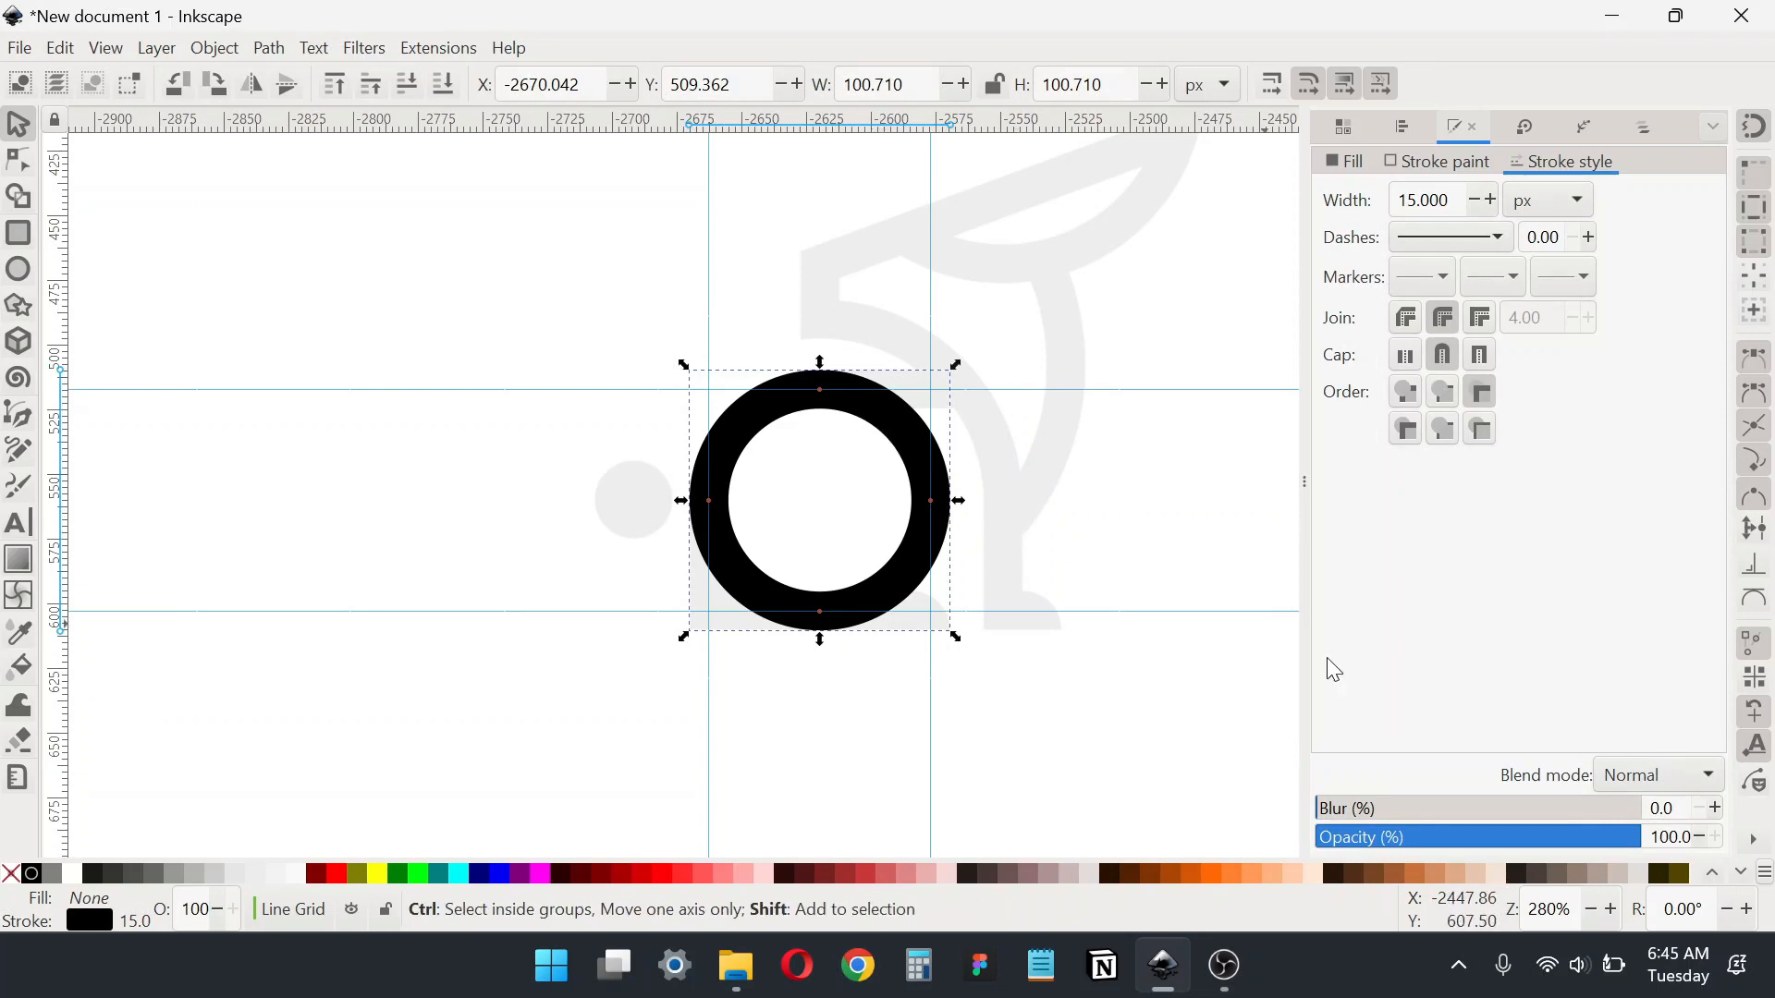
pyautogui.hotkey('ctrl', 'shift', 'f')
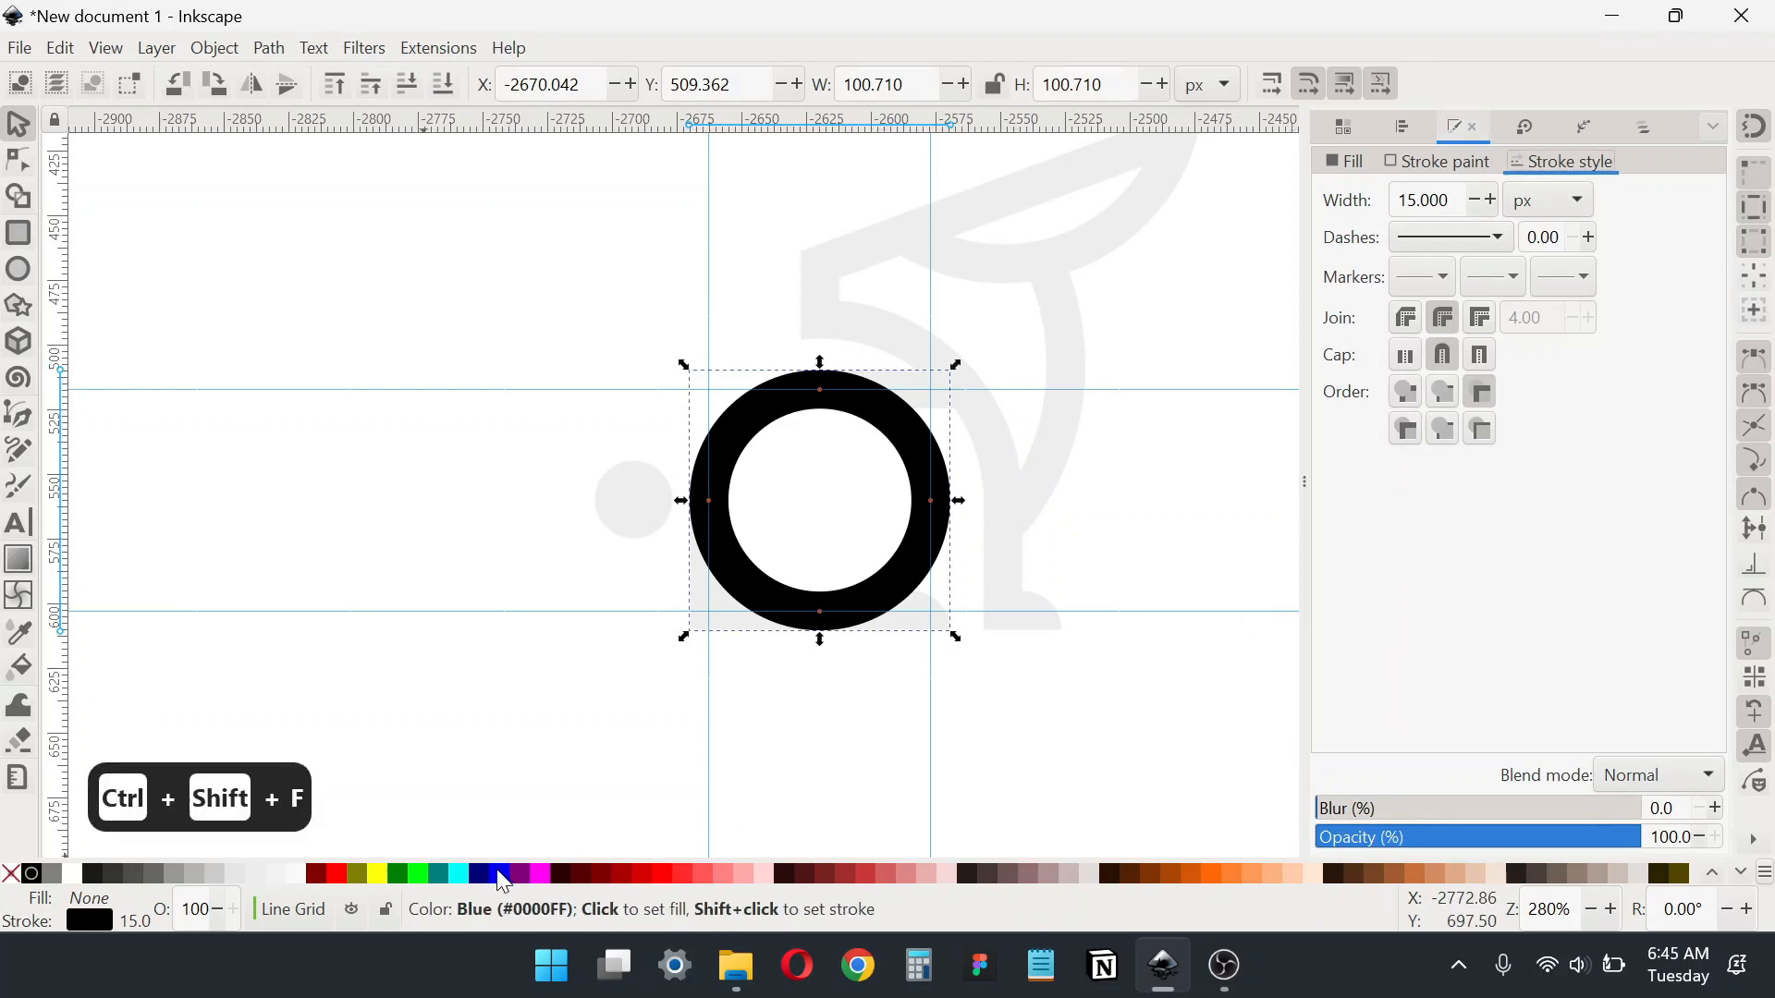
pyautogui.hotkey('ctrl', 'shift', 'f')
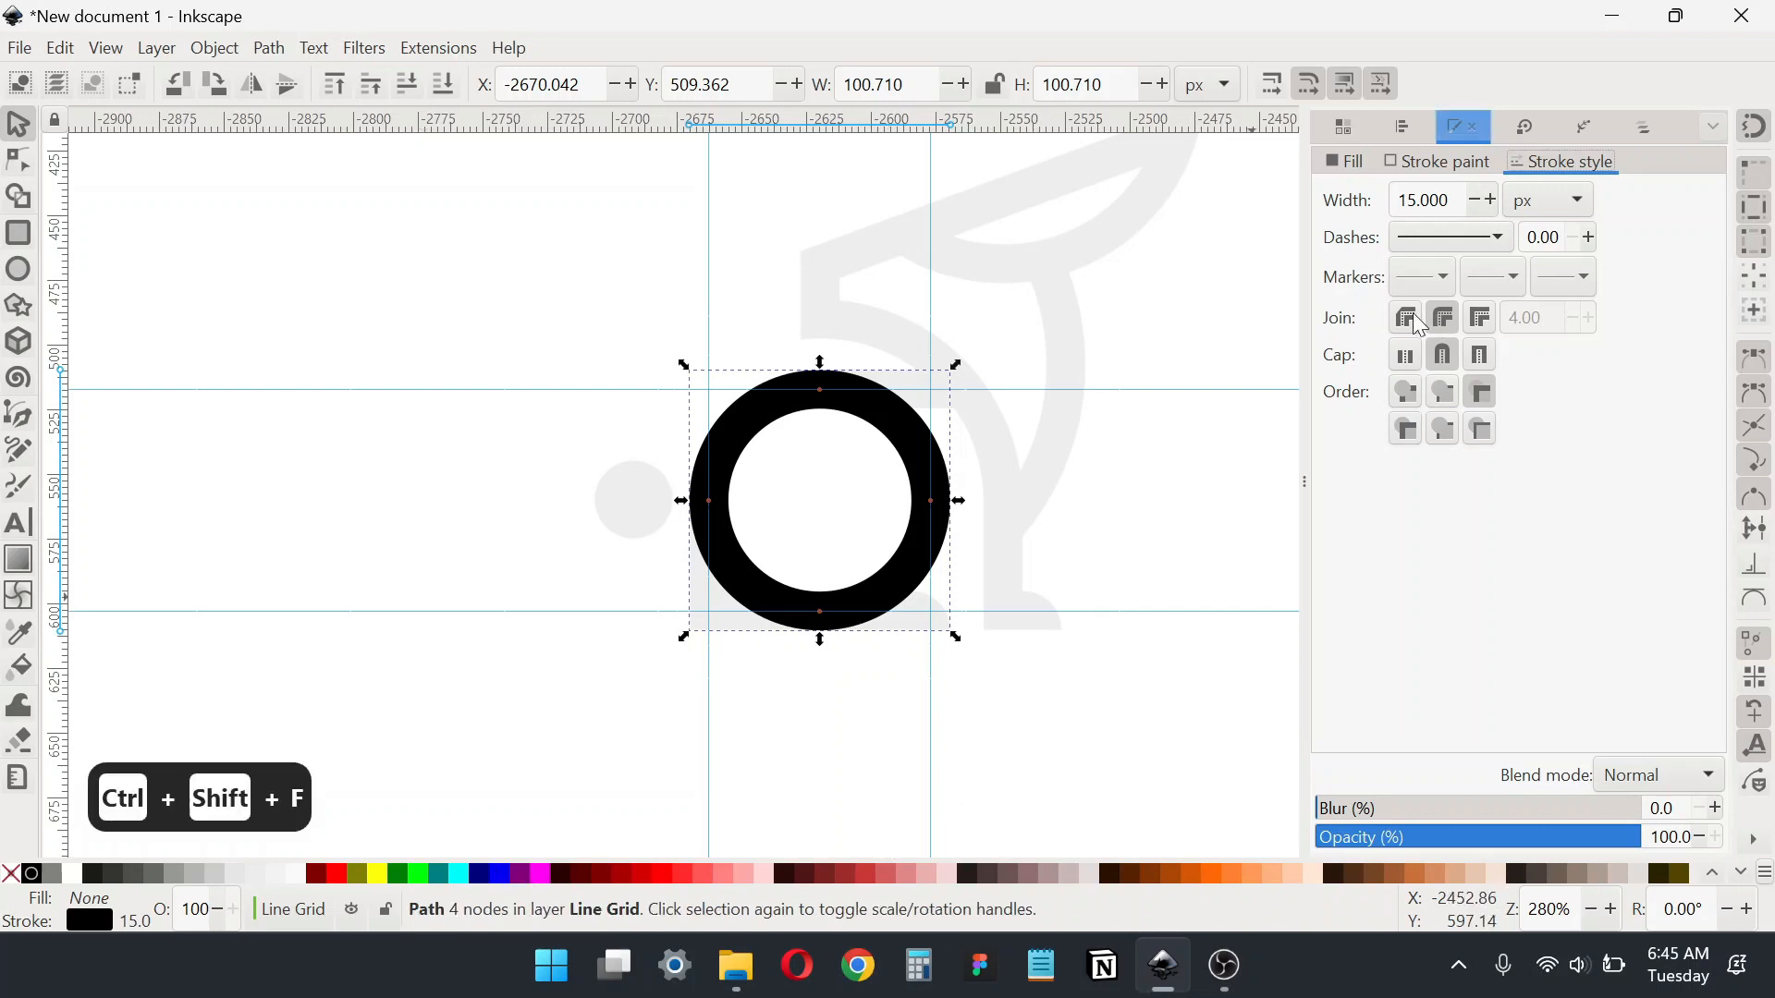
pyautogui.click(1447, 163)
pyautogui.click(1455, 297)
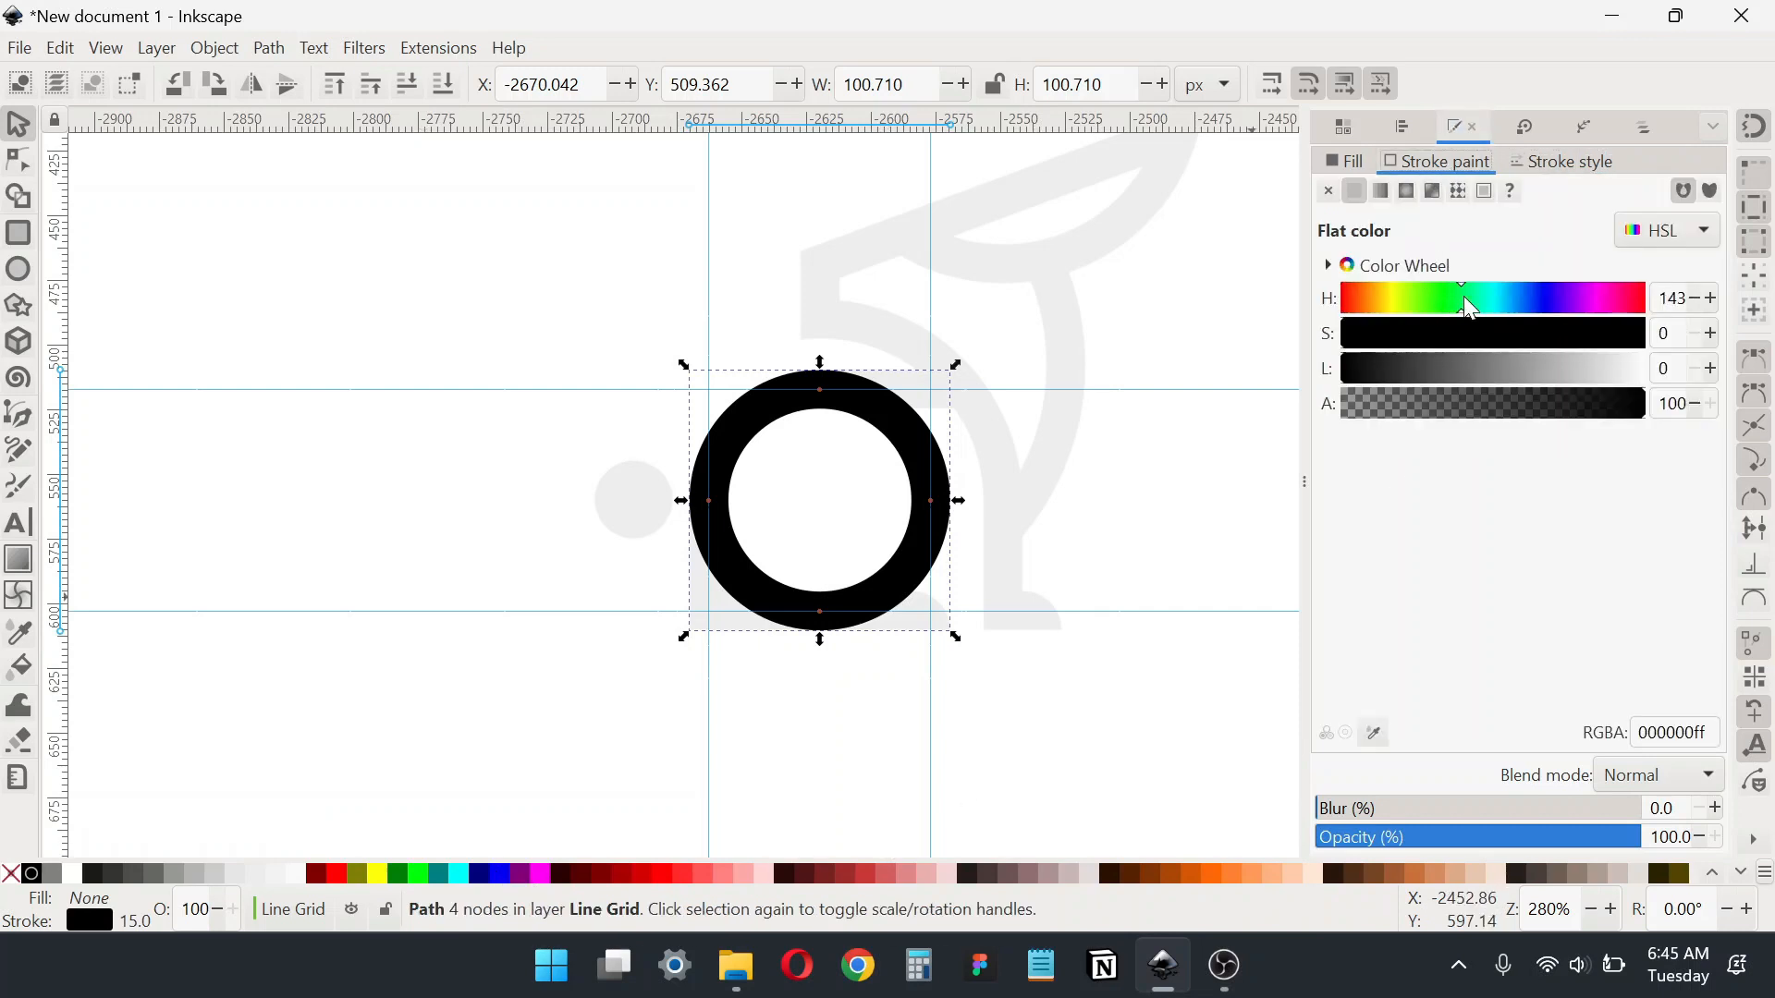
pyautogui.moveTo(1450, 344); pyautogui.dragTo(1718, 345)
pyautogui.moveTo(1465, 362); pyautogui.dragTo(1483, 362)
pyautogui.moveTo(1496, 296); pyautogui.dragTo(1528, 297)
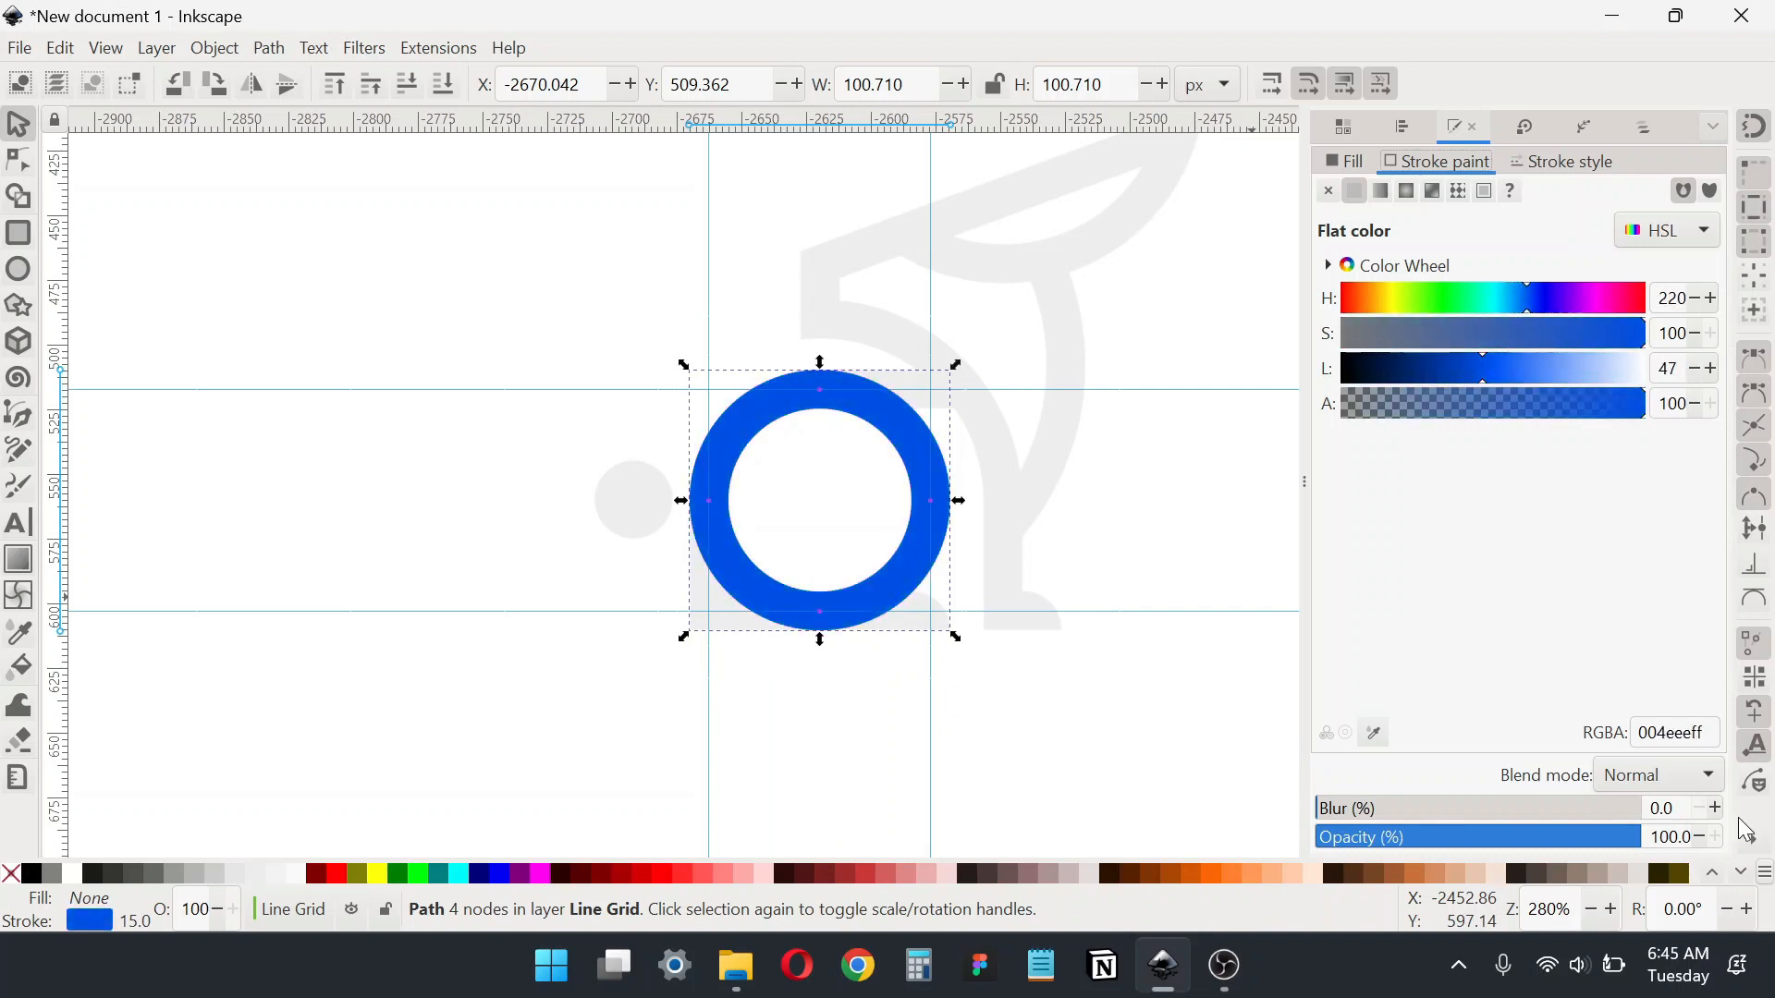
# Step: Set the circle's opacity to 50% and deselect it
pyautogui.click(1670, 837)
pyautogui.hotkey('ctrl', 'a')
pyautogui.write('50')
pyautogui.press('Return')
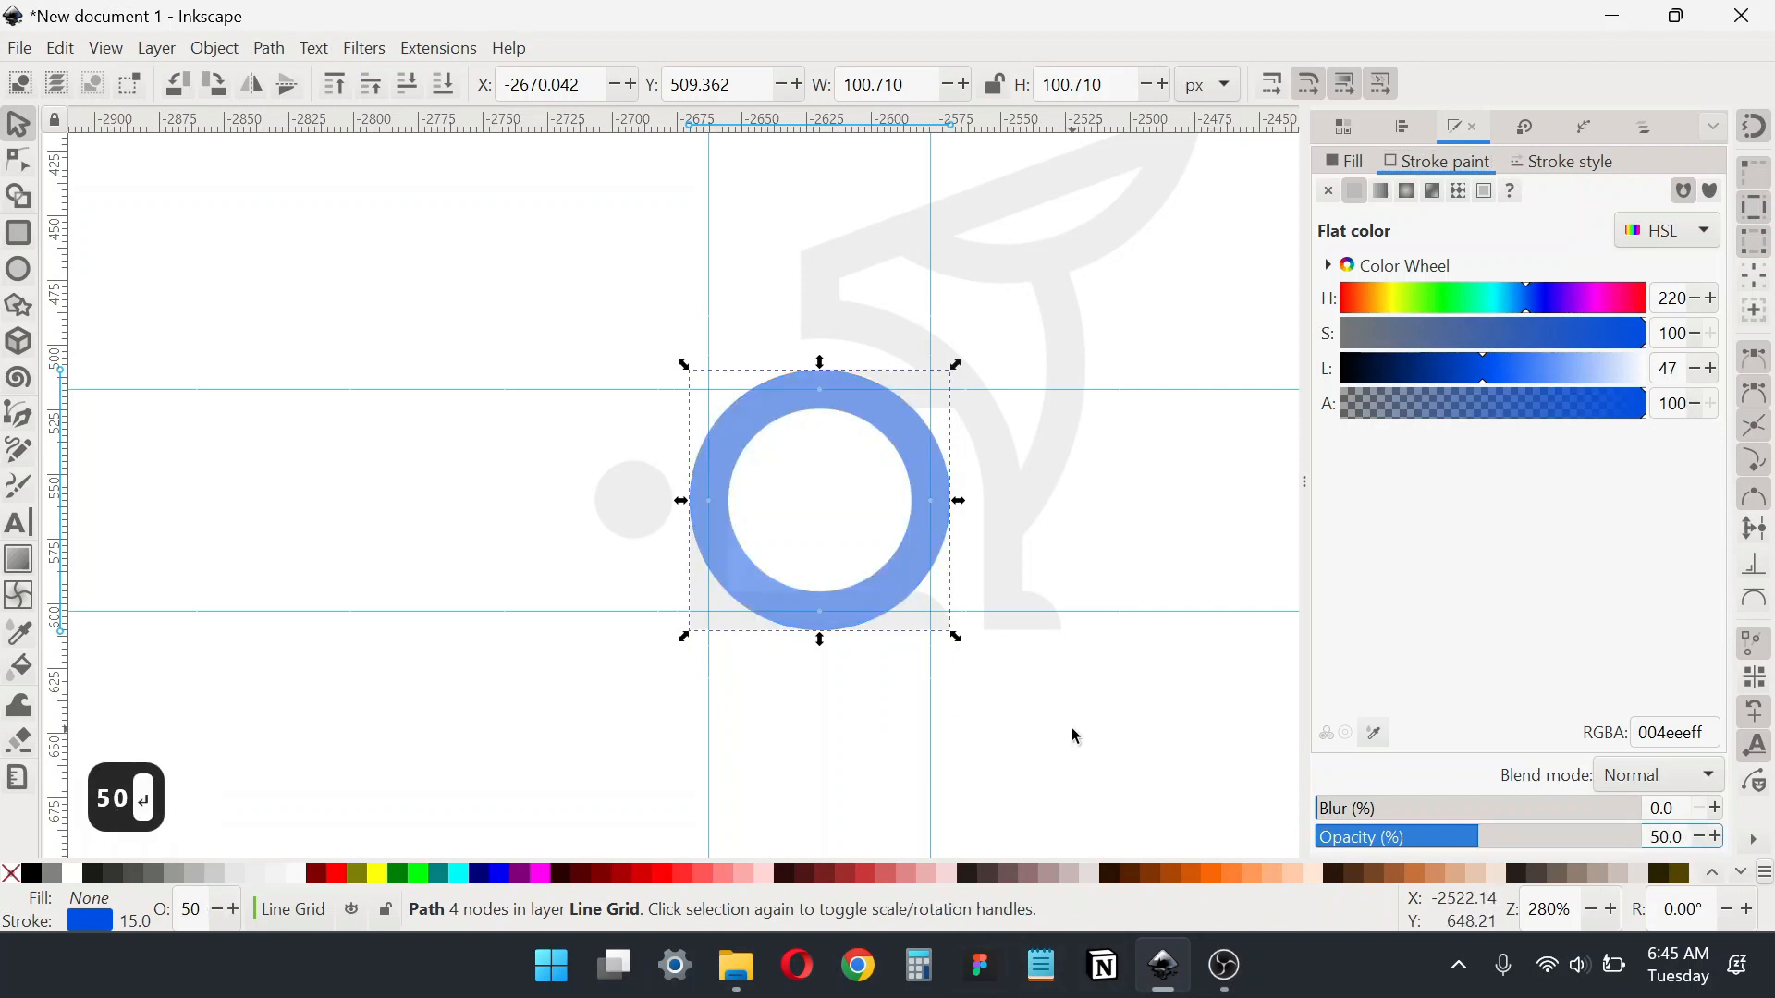
pyautogui.click(1121, 648)
pyautogui.moveTo(869, 439)
pyautogui.mouseDown()
pyautogui.moveTo(873, 486)
pyautogui.moveTo(900, 445)
pyautogui.mouseUp()
pyautogui.scroll(1, 885, 475)
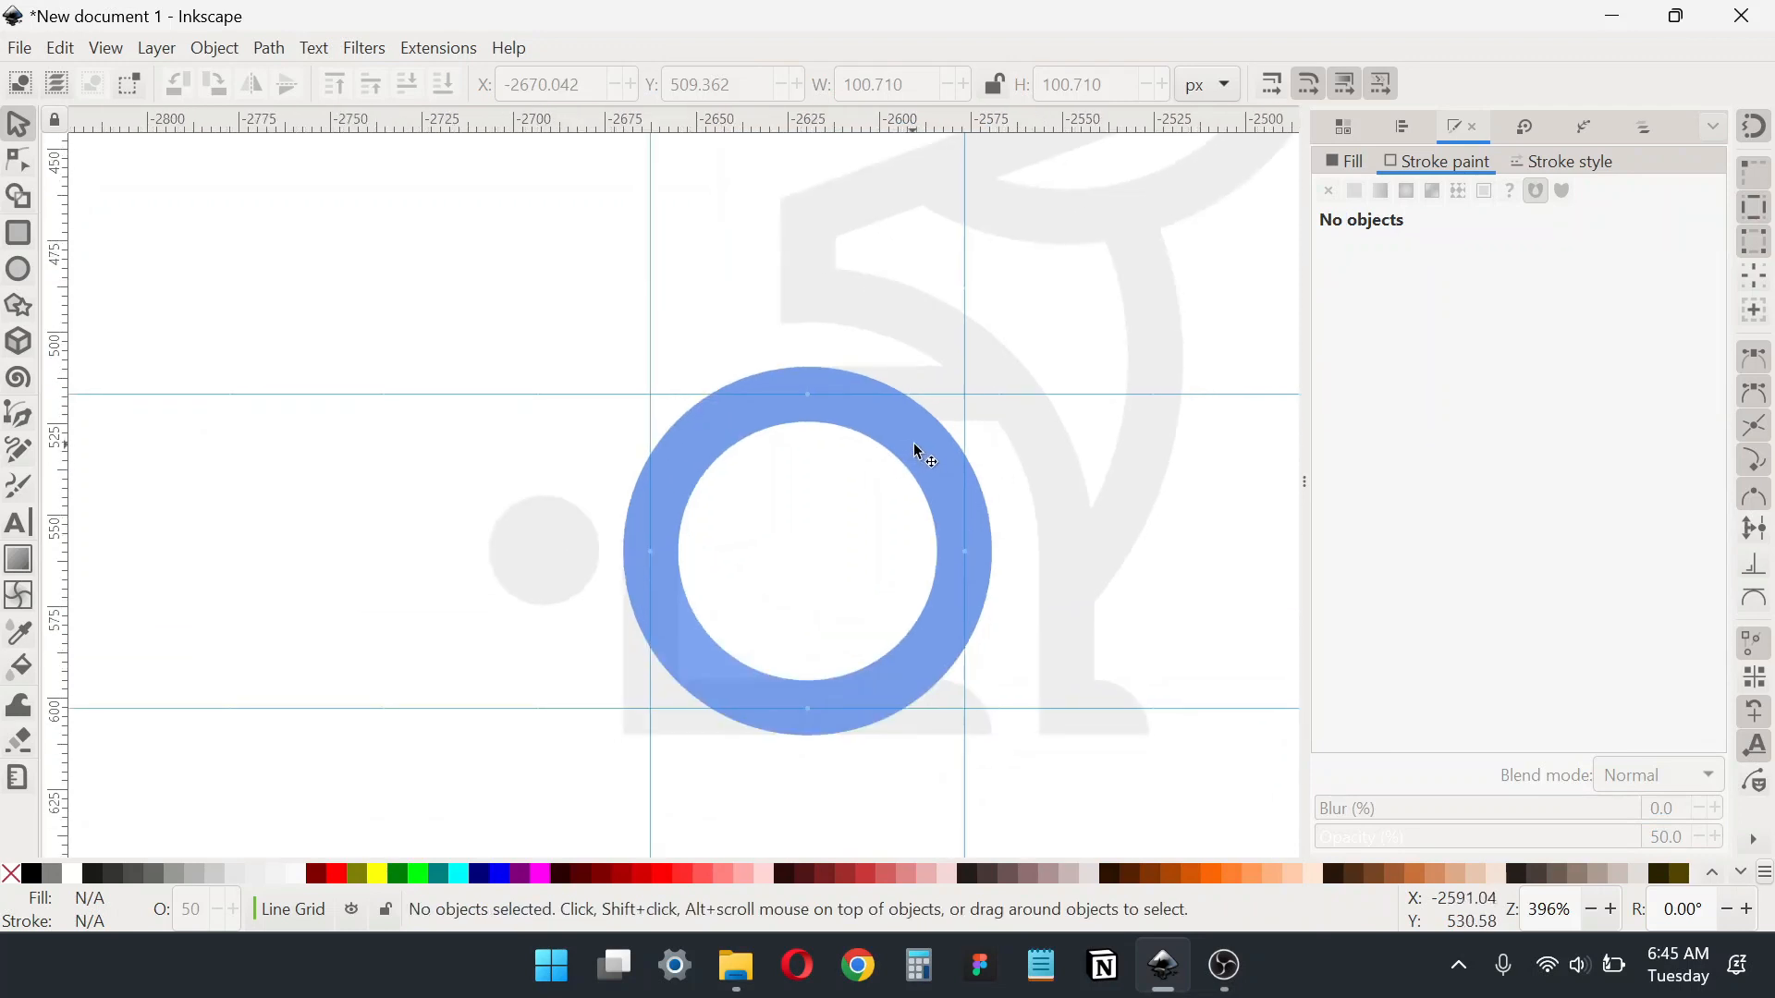
# Step: Try a pure blue 0000FF stroke on the circle with opacity lowered to 33.3%
pyautogui.click(931, 448)
pyautogui.keyDown('shift'); pyautogui.click(502, 875); pyautogui.keyUp('shift')
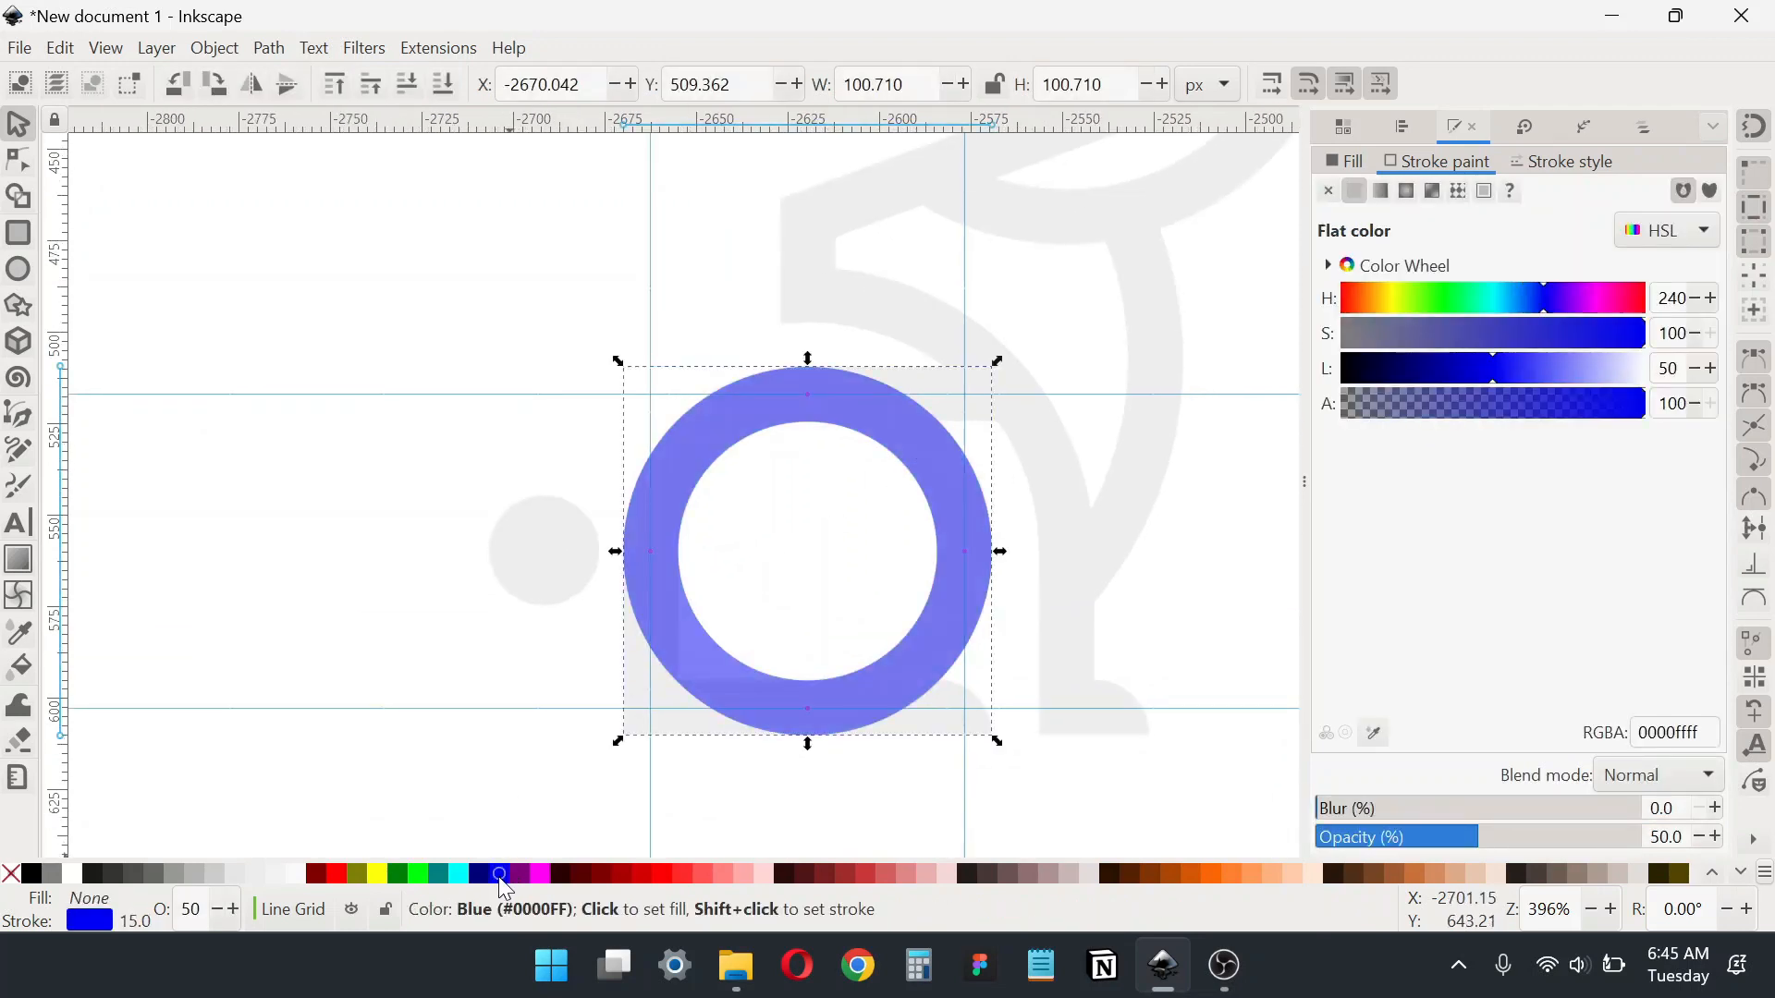
pyautogui.moveTo(1470, 838); pyautogui.dragTo(1425, 839)
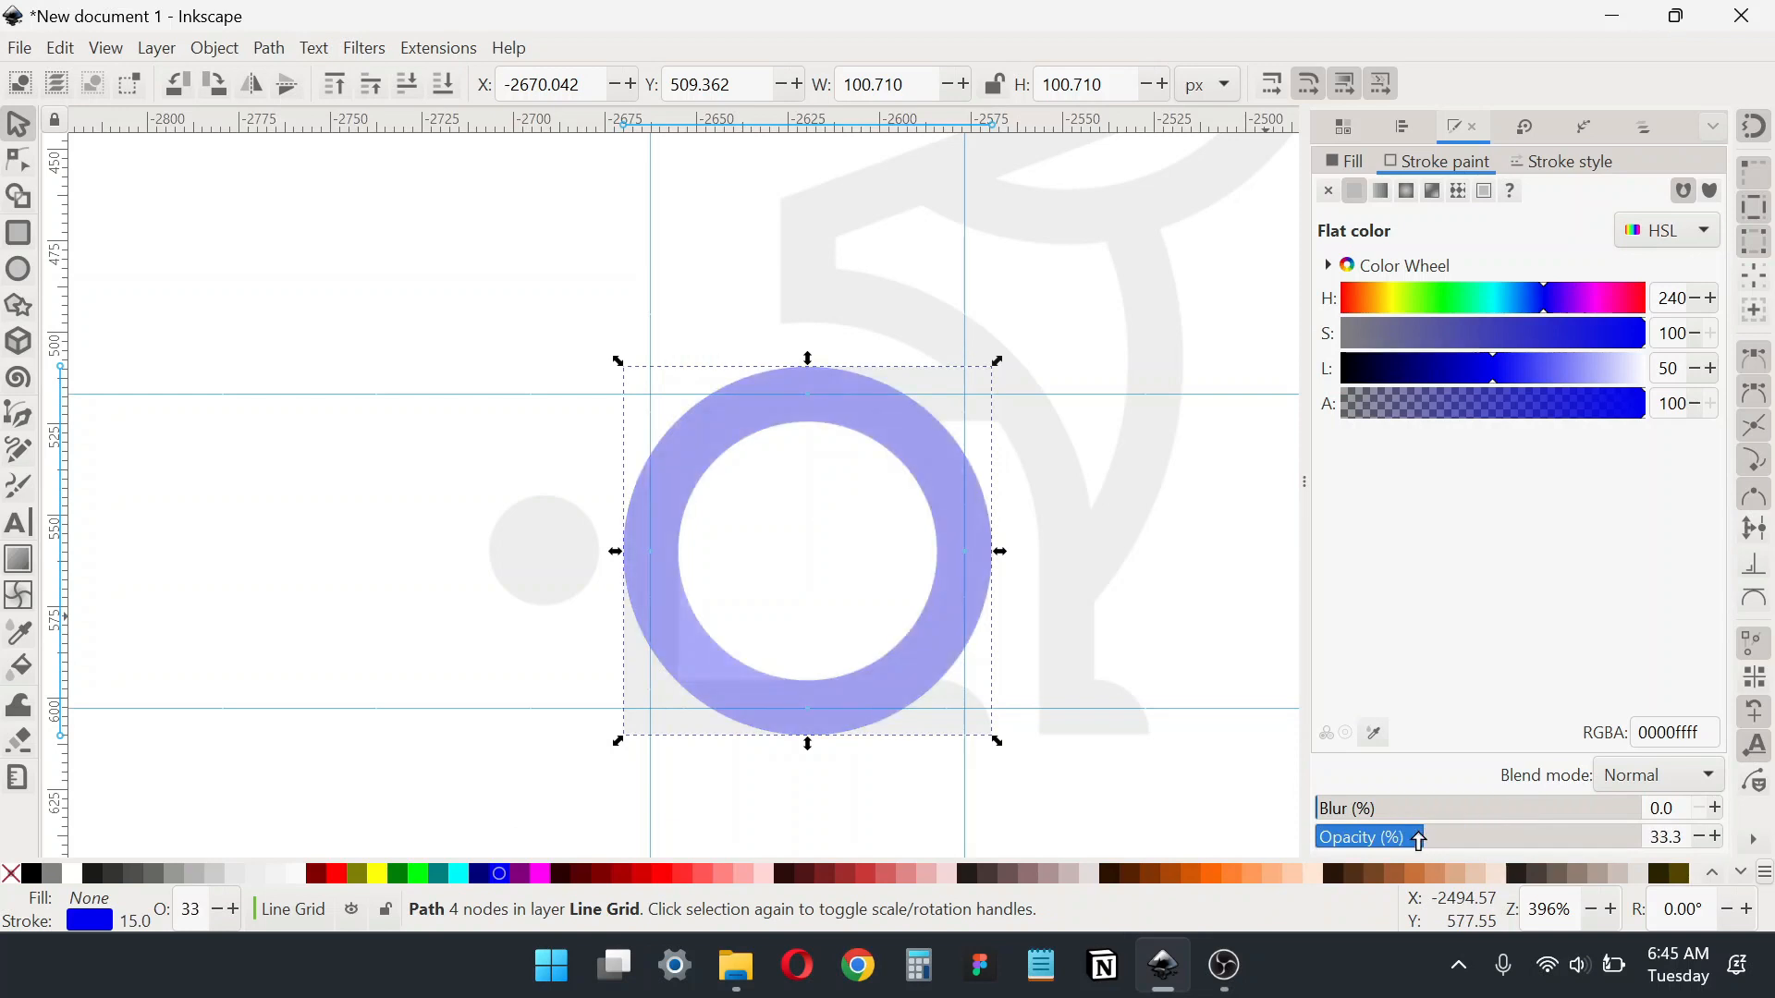
# Step: Recolour the circle's stroke to green 00FF00 and set its opacity to 50%
pyautogui.click(415, 874)
pyautogui.hotkey('ctrl', 'z')
pyautogui.keyDown('shift'); pyautogui.click(421, 875); pyautogui.keyUp('shift')
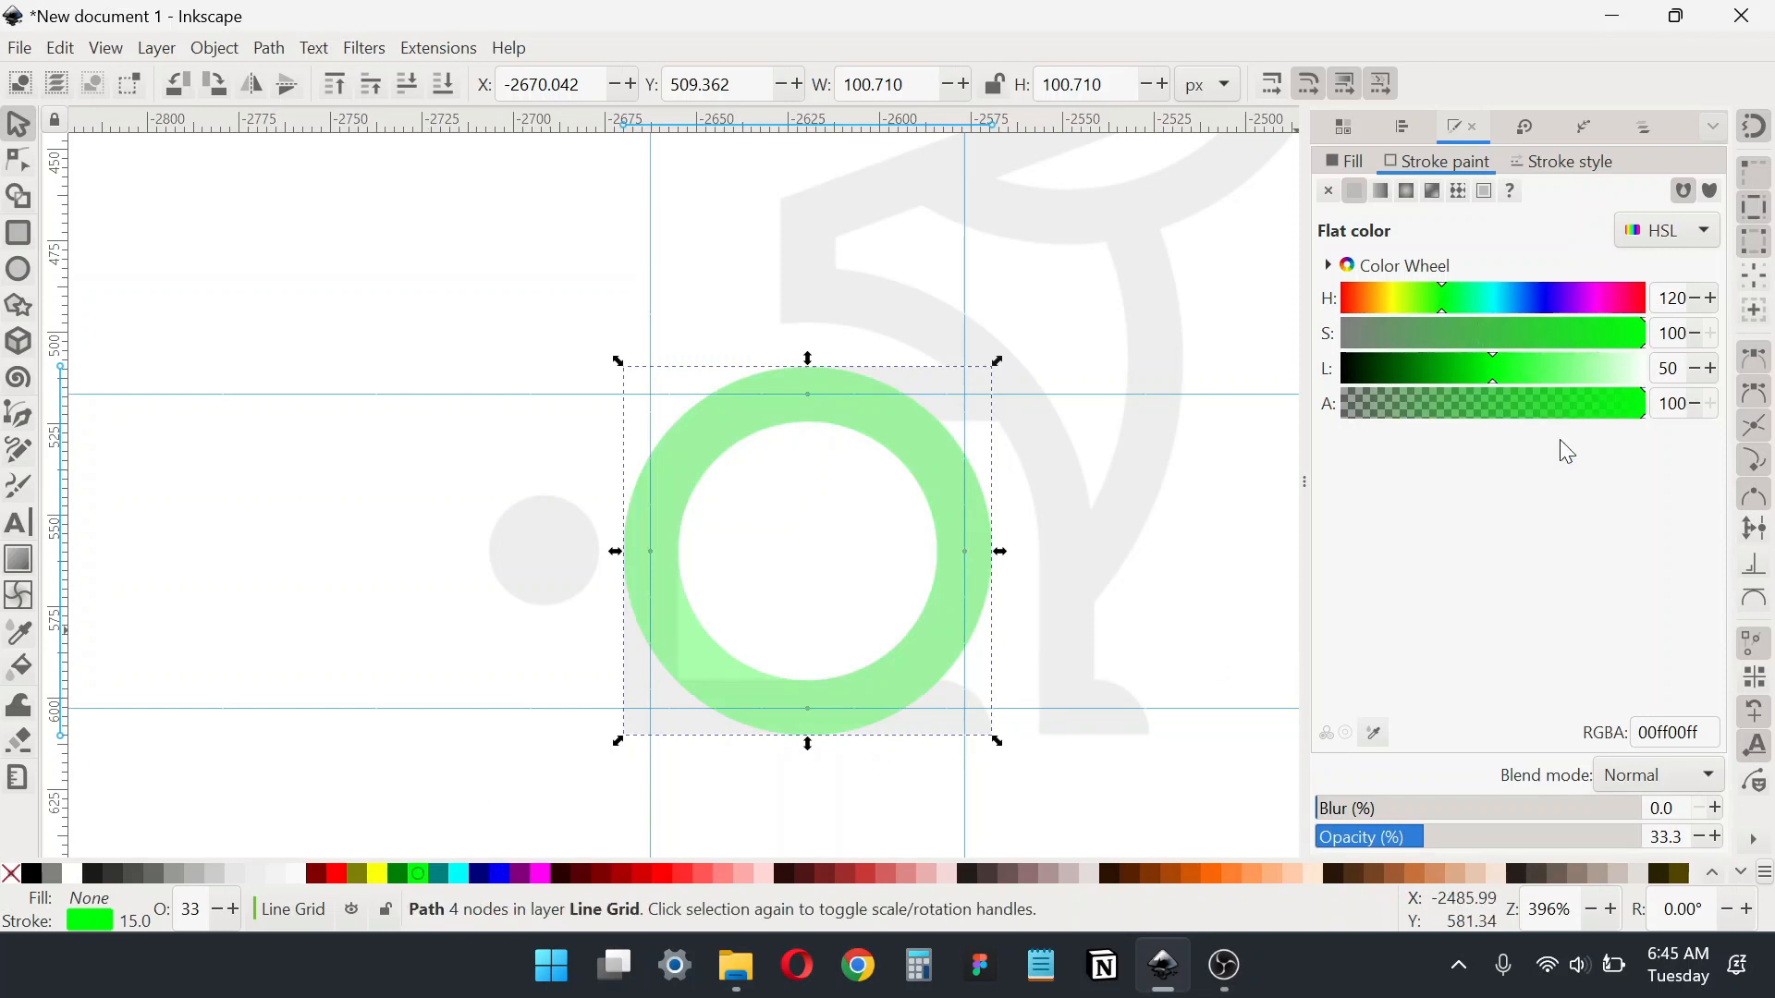
pyautogui.hotkey('ctrl', 'a')
pyautogui.write('50')
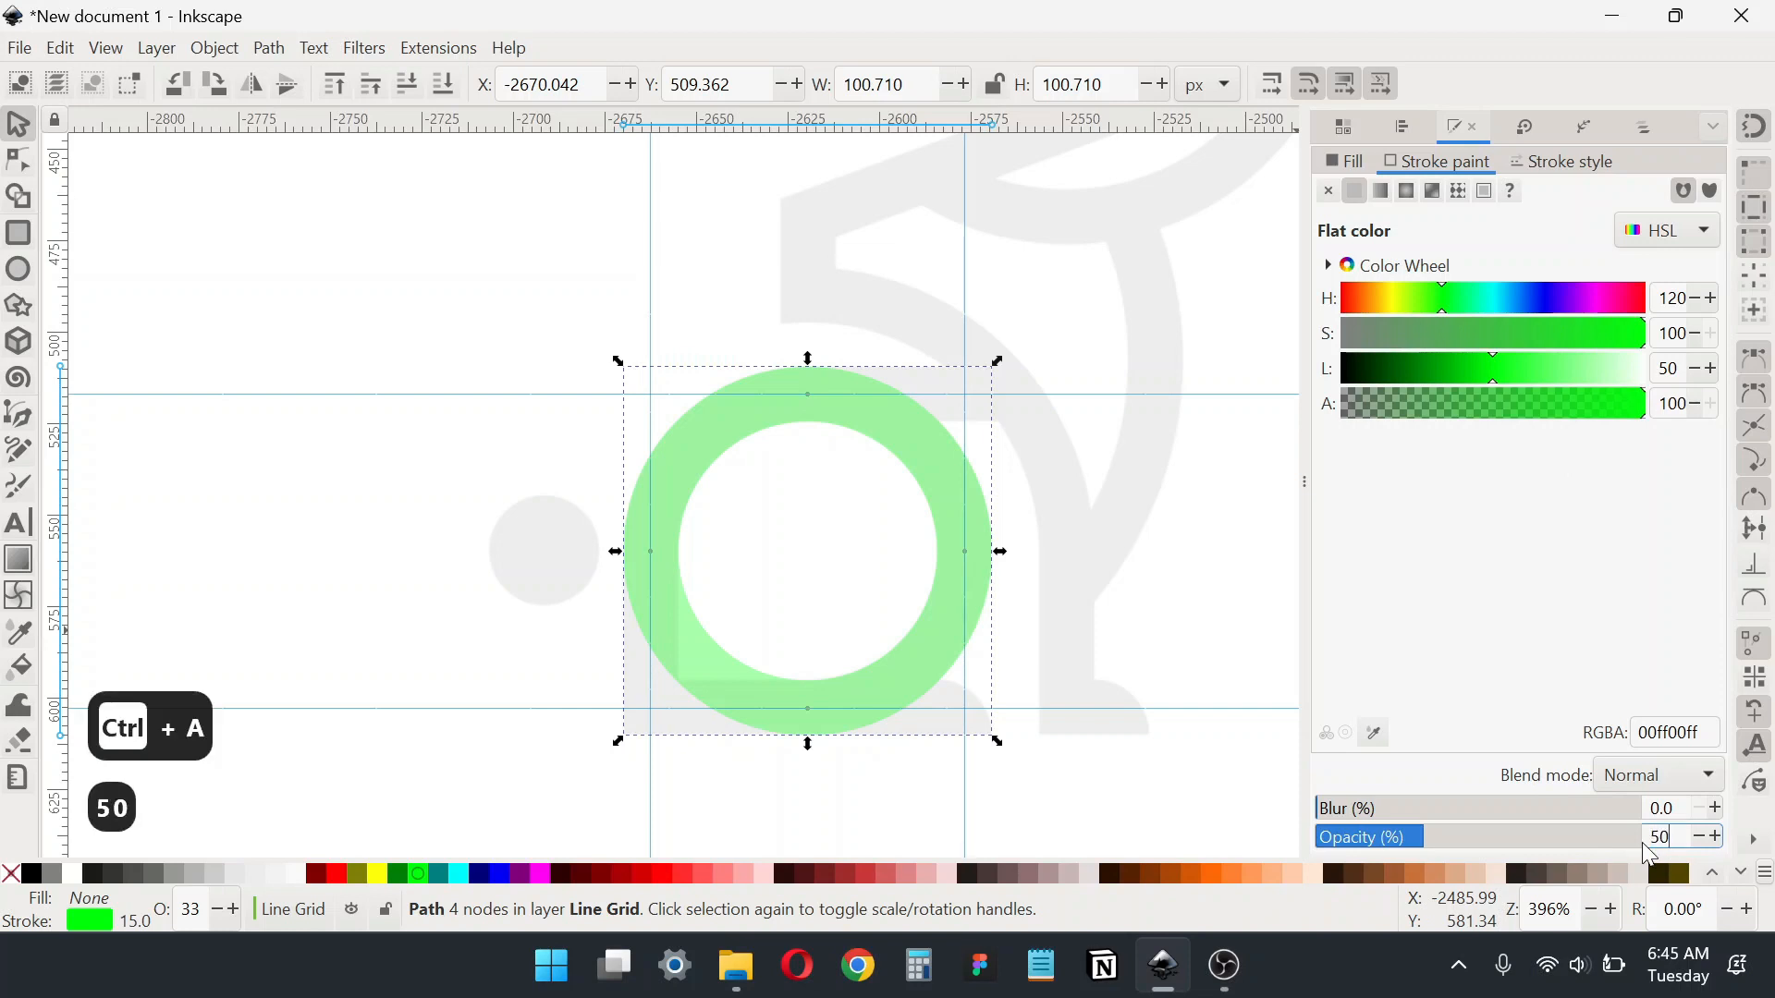
pyautogui.press('Return')
# Step: Duplicate the circle and enlarge the copy concentrically to about 155.5 px to match the rabbit's back arc
pyautogui.moveTo(1056, 498); pyautogui.dragTo(972, 567)
pyautogui.click(792, 508)
pyautogui.click(812, 503)
pyautogui.hotkey('ctrl', 'd')
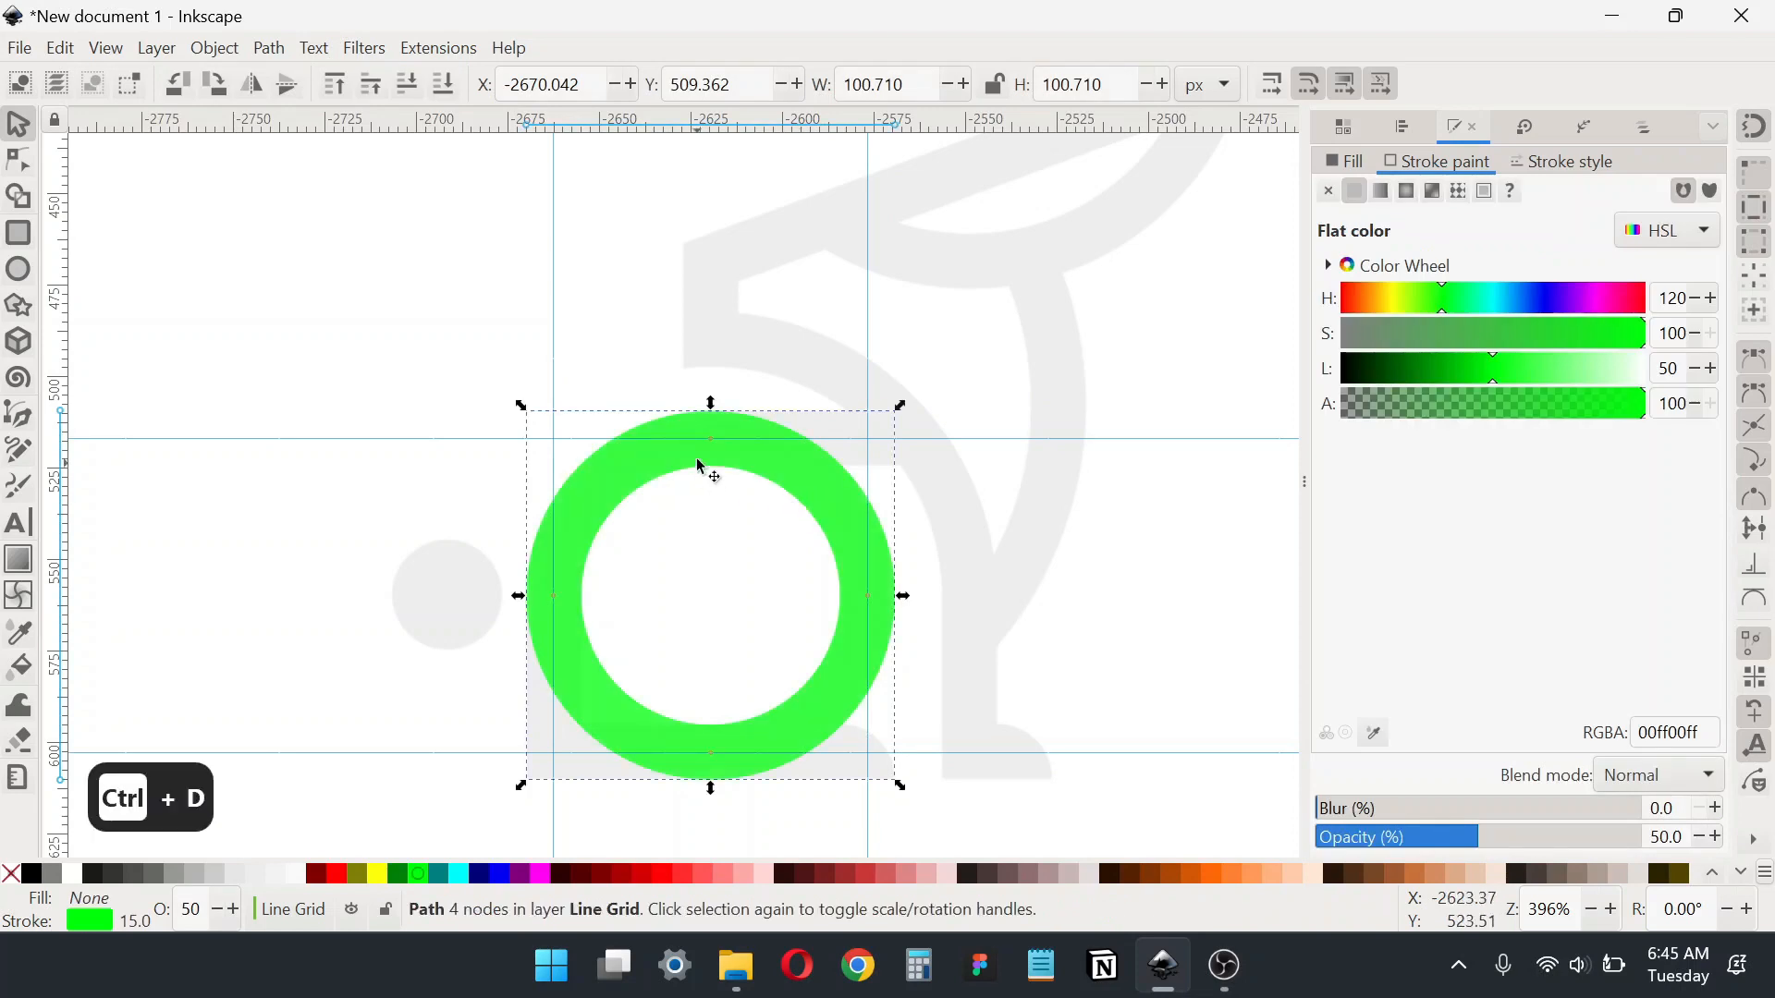
pyautogui.moveTo(711, 404); pyautogui.dragTo(717, 305)
pyautogui.hotkey('ctrl', 'z')
pyautogui.hotkey('ctrl', 'z')
pyautogui.moveTo(902, 597); pyautogui.dragTo(1010, 595)
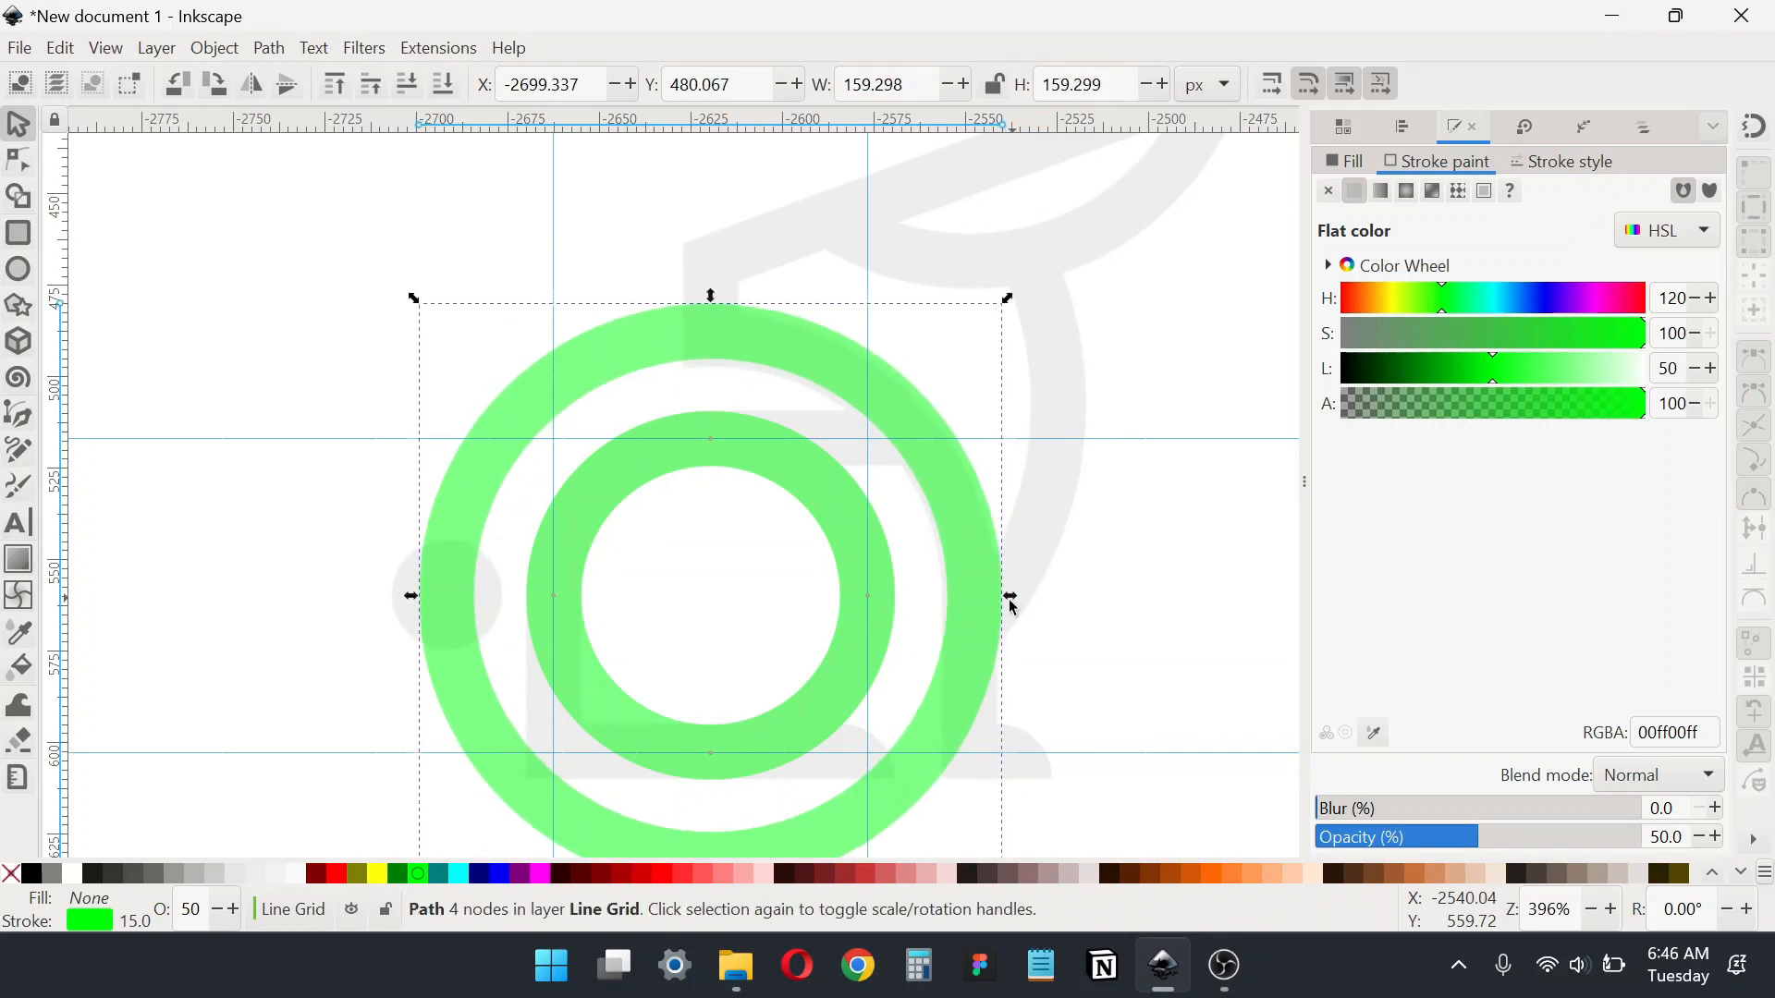
pyautogui.keyDown('ctrl'); pyautogui.scroll(2, 781, 344); pyautogui.keyUp('ctrl')
pyautogui.moveTo(781, 344); pyautogui.dragTo(778, 348)
pyautogui.keyDown('ctrl'); pyautogui.scroll(-3, 778, 349); pyautogui.keyUp('ctrl')
# Step: Add a vertical guide through the common centre of the two circles
pyautogui.moveTo(60, 595); pyautogui.dragTo(777, 629)
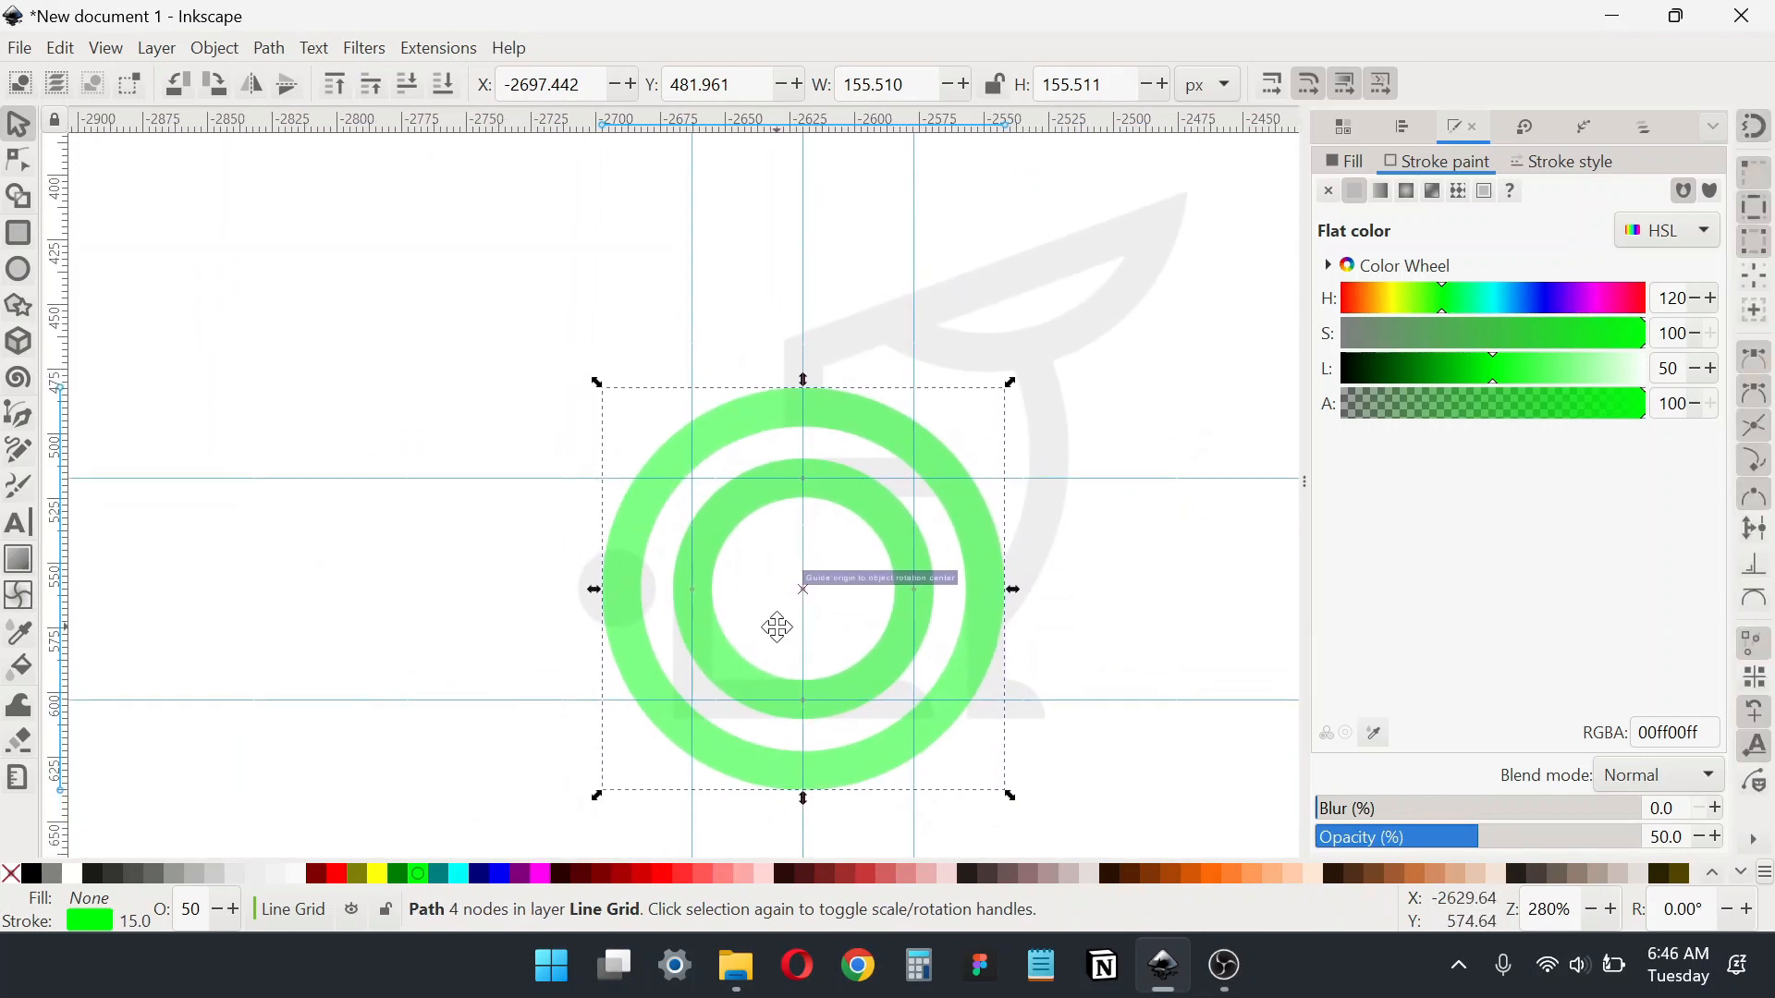
pyautogui.moveTo(1068, 689); pyautogui.dragTo(1002, 715)
pyautogui.click(799, 452)
pyautogui.click(789, 510)
# Step: Duplicate the larger circle and scale and move the copy, about 175.5 px, over the rabbit's outer back curve
pyautogui.click(926, 636)
pyautogui.hotkey('ctrl', 'd')
pyautogui.moveTo(929, 643); pyautogui.dragTo(1000, 500)
pyautogui.moveTo(988, 421); pyautogui.dragTo(980, 453)
pyautogui.moveTo(1008, 291); pyautogui.dragTo(1034, 266)
pyautogui.moveTo(998, 436); pyautogui.dragTo(977, 428)
pyautogui.moveTo(792, 259); pyautogui.dragTo(793, 234)
pyautogui.moveTo(979, 441); pyautogui.dragTo(982, 467)
pyautogui.press('Escape')
pyautogui.hscroll(2, 823, 515)
pyautogui.scroll(-2, 851, 435)
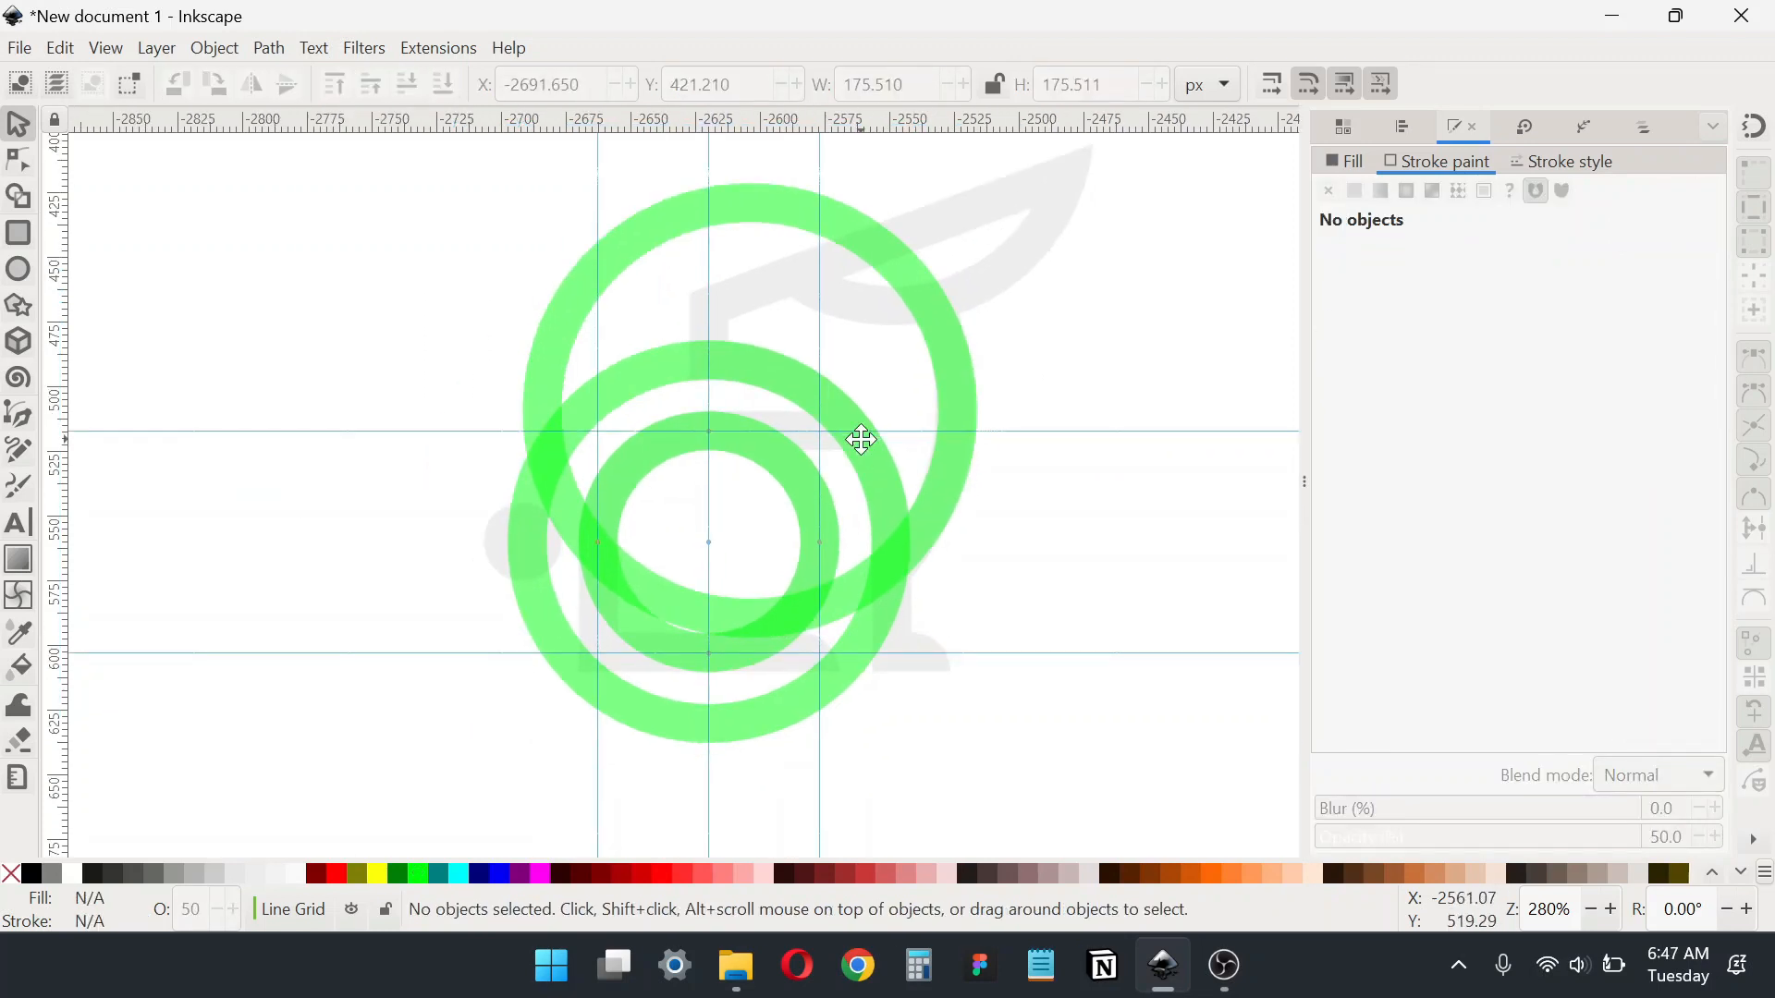
# Step: Draw a straight vertical line about 273 px long along the centre guide with the Pen tool
pyautogui.press('b')
pyautogui.scroll(3, 730, 361)
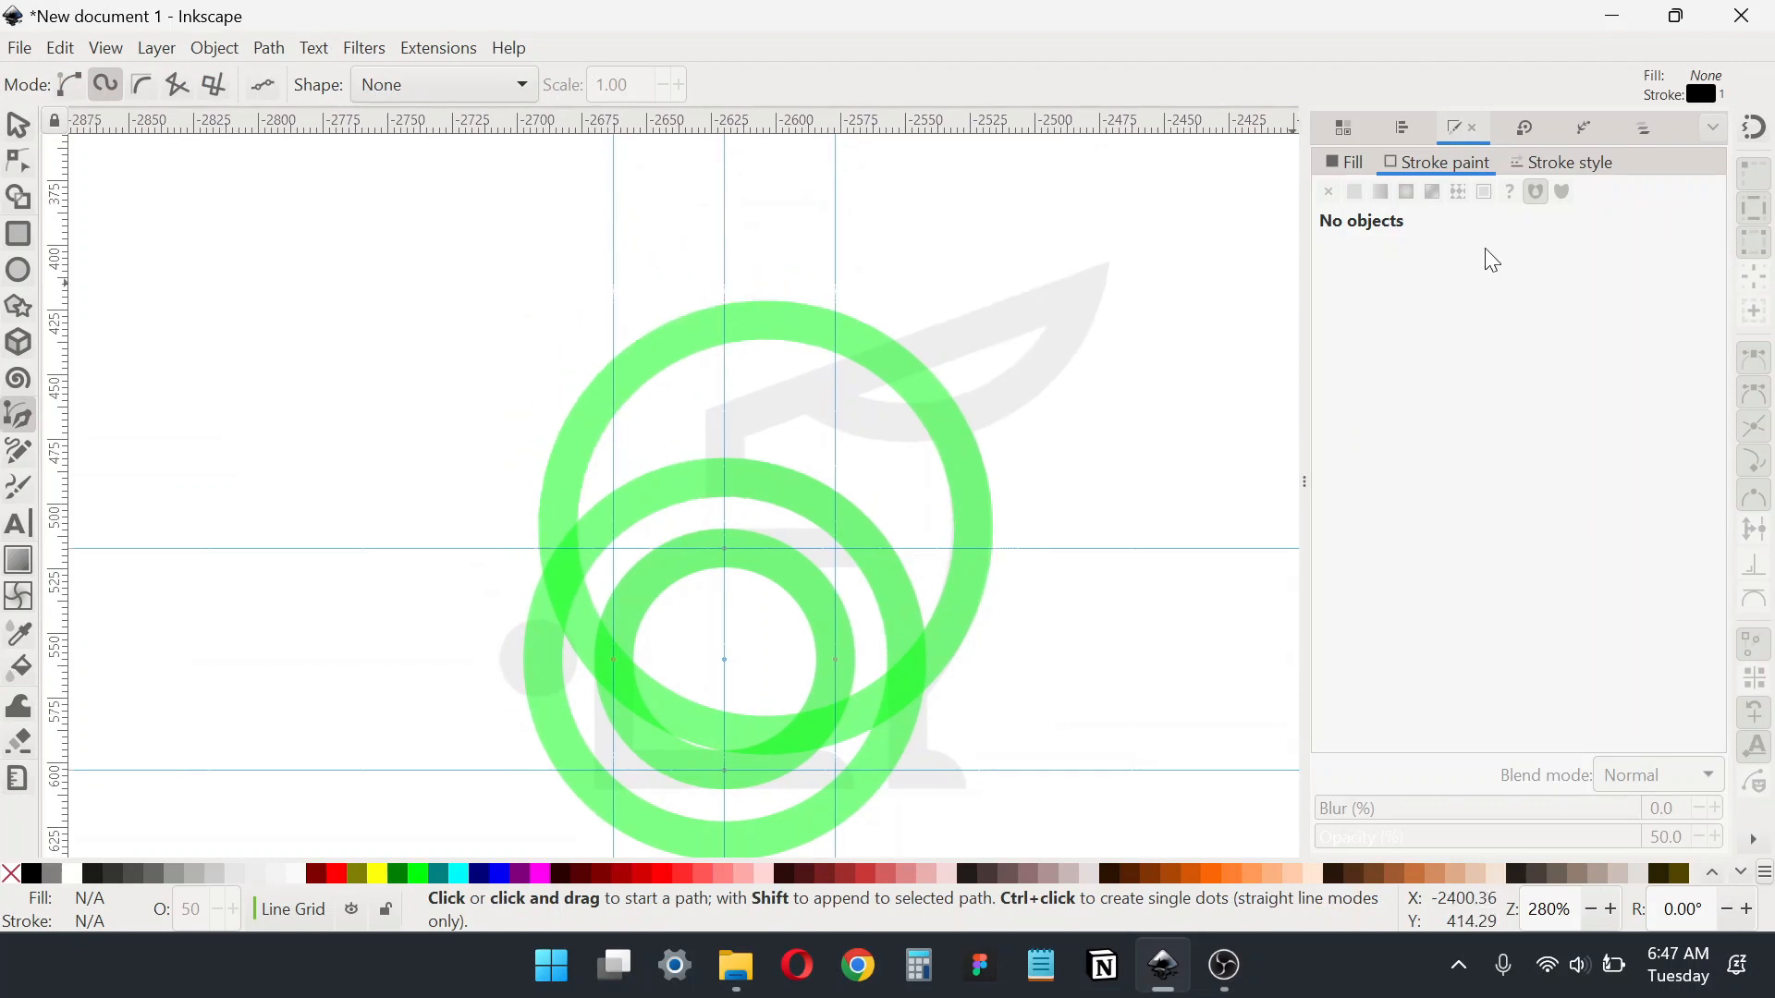
pyautogui.scroll(-1, 846, 342)
pyautogui.click(761, 273)
pyautogui.doubleClick(761, 773)
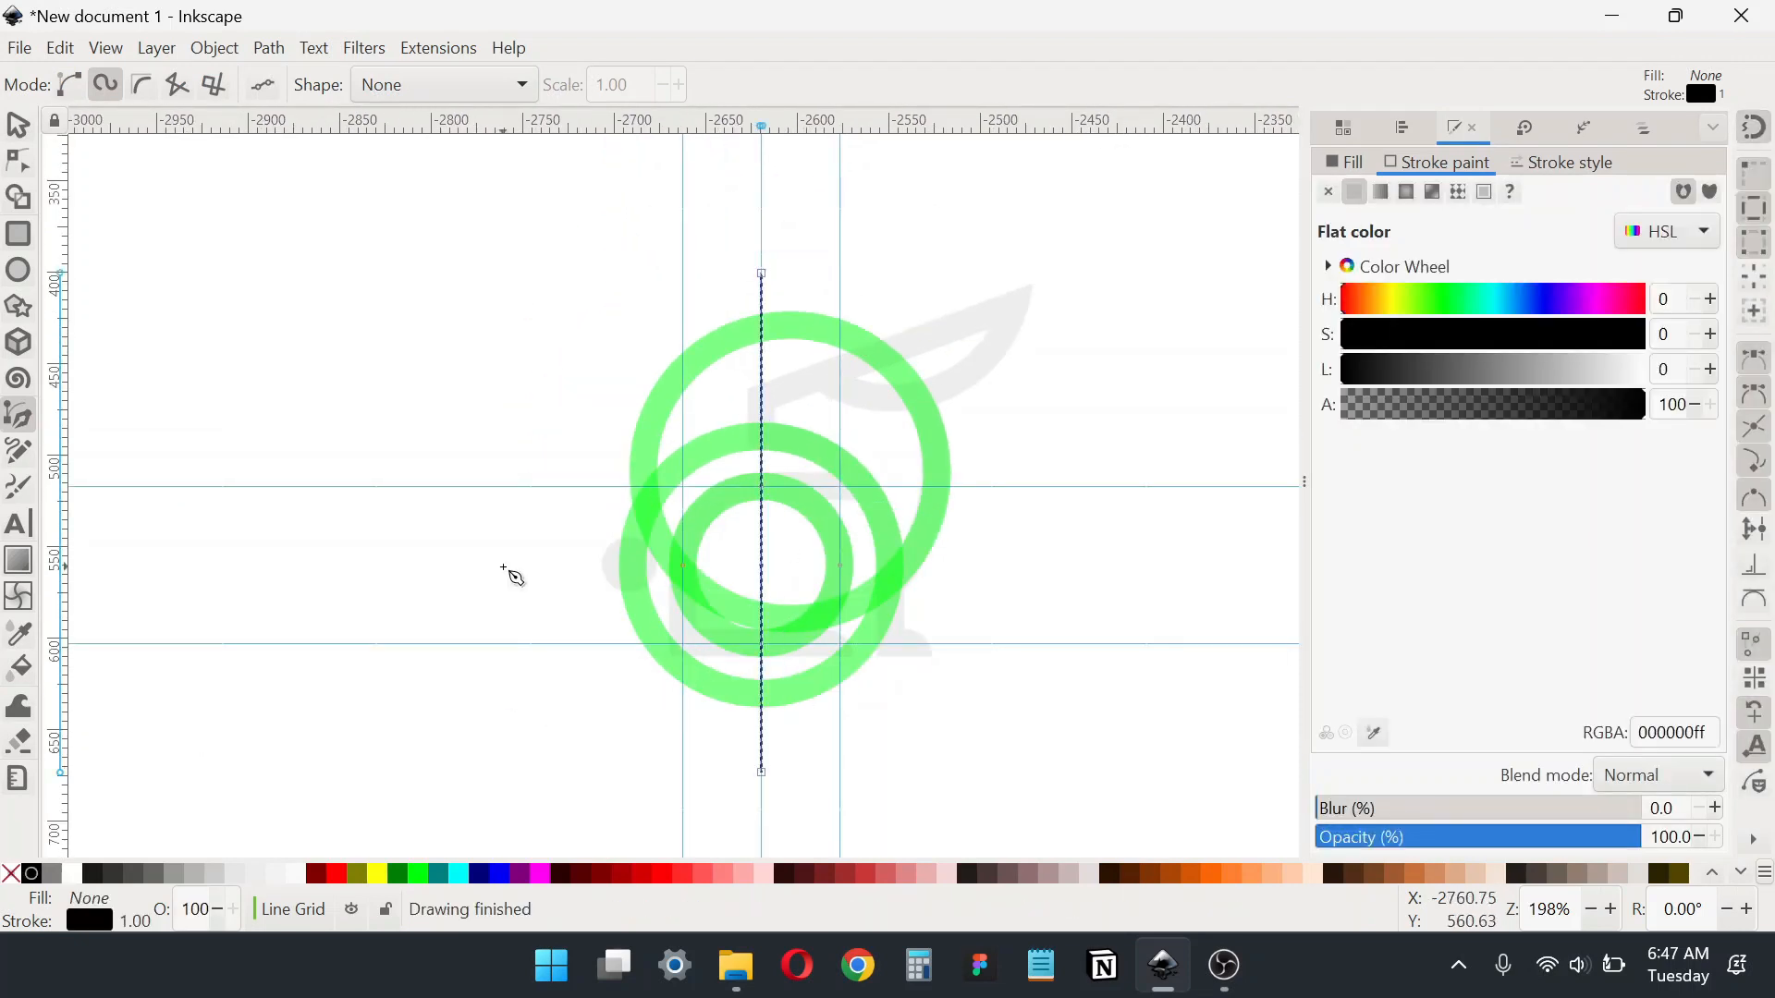
# Step: Give the vertical line a green stroke 15 px wide and 50% opacity
pyautogui.scroll(1, 663, 591)
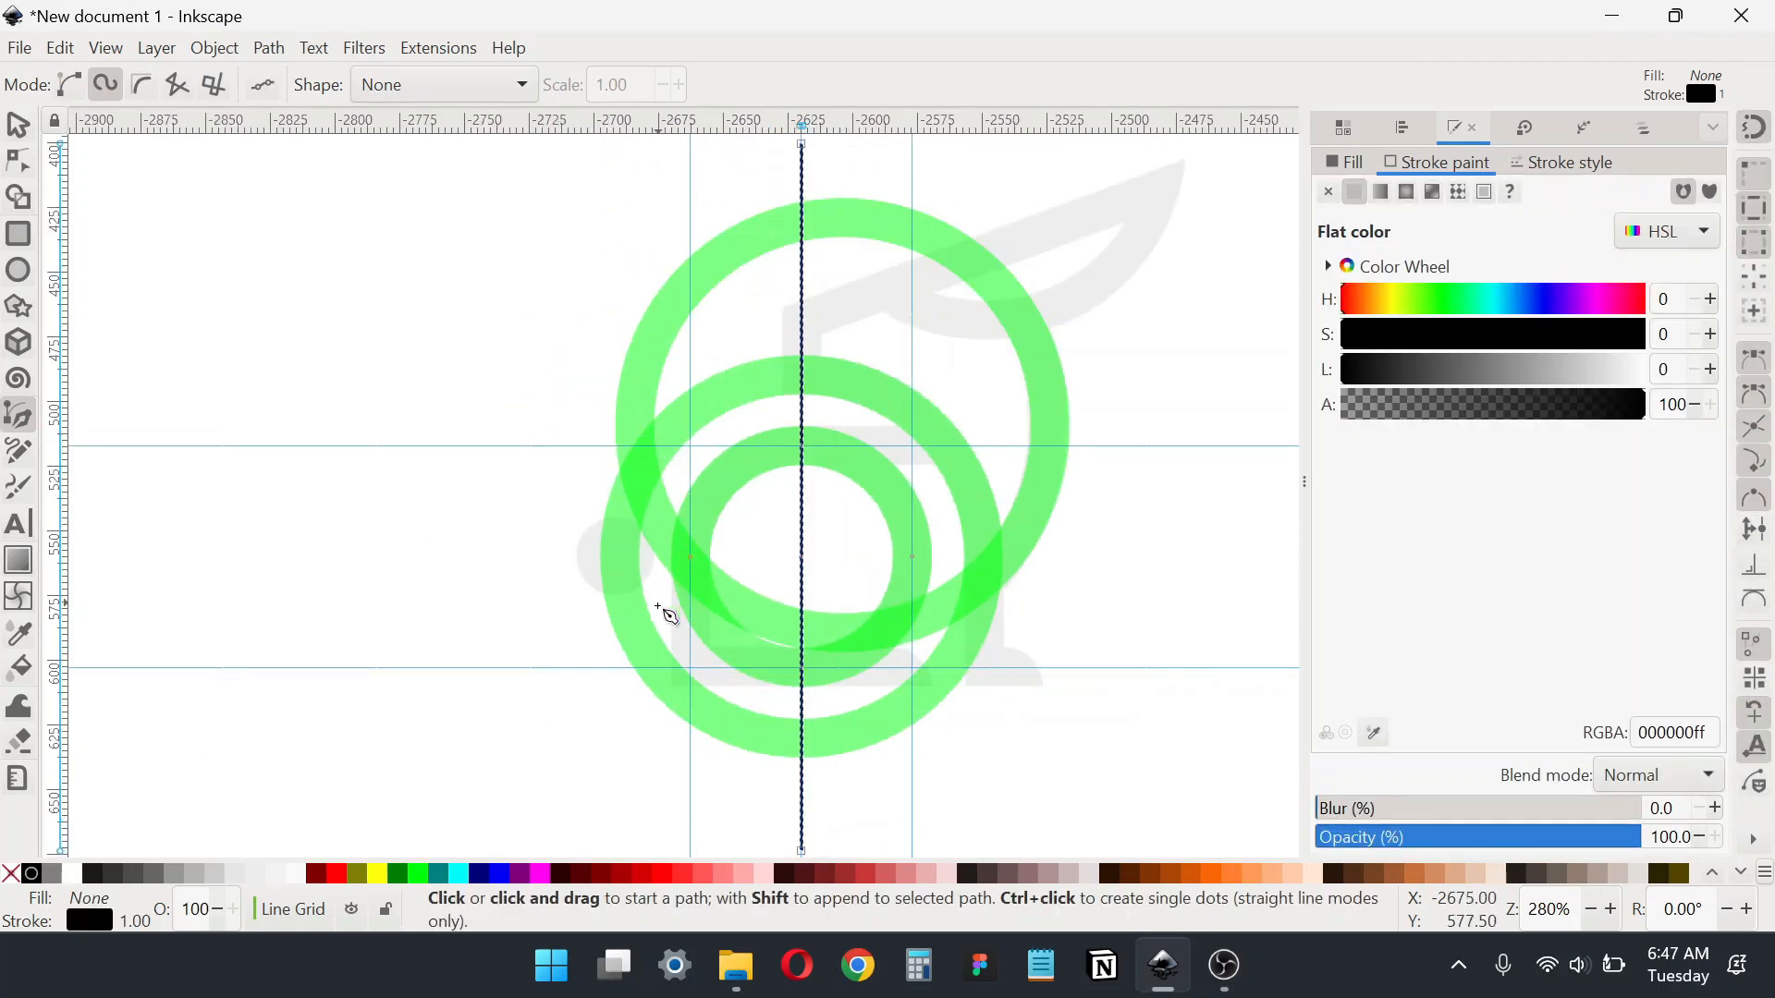
pyautogui.keyDown('shift'); pyautogui.click(418, 873); pyautogui.keyUp('shift')
pyautogui.click(1562, 162)
pyautogui.hotkey('ctrl', 'a')
pyautogui.write('15')
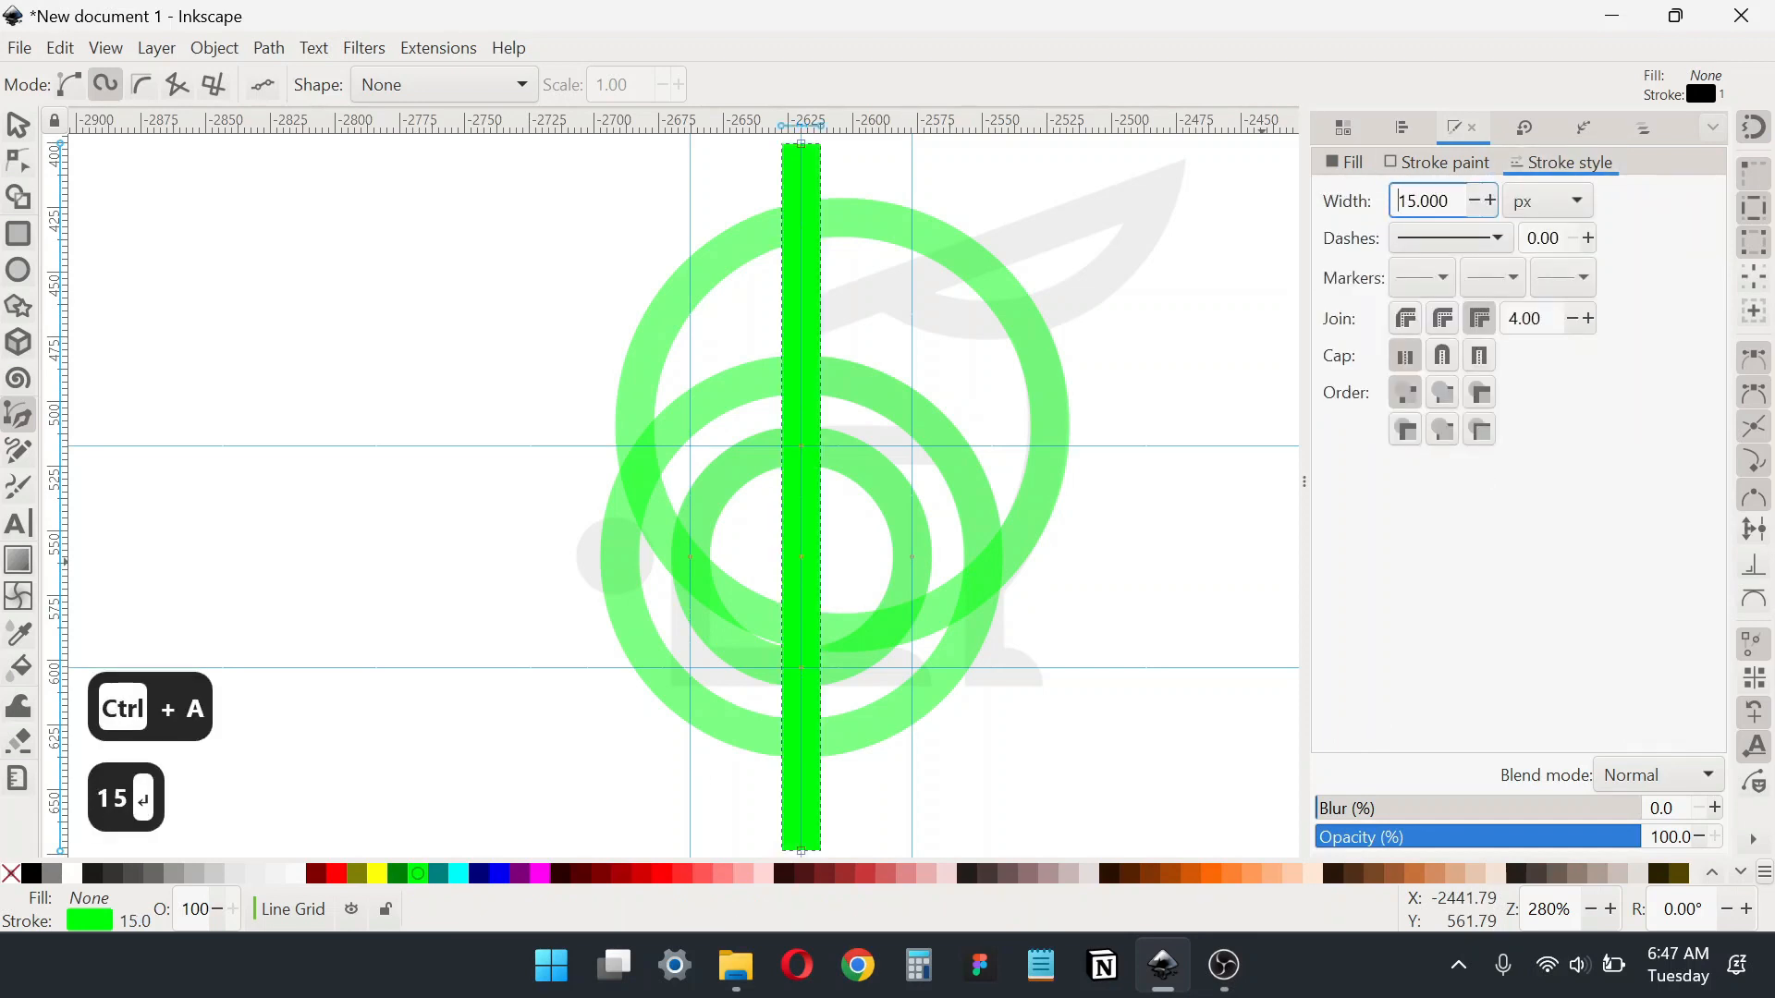
pyautogui.click(1669, 836)
pyautogui.hotkey('ctrl', 'a')
pyautogui.write('50')
pyautogui.press('Return')
pyautogui.click(18, 125)
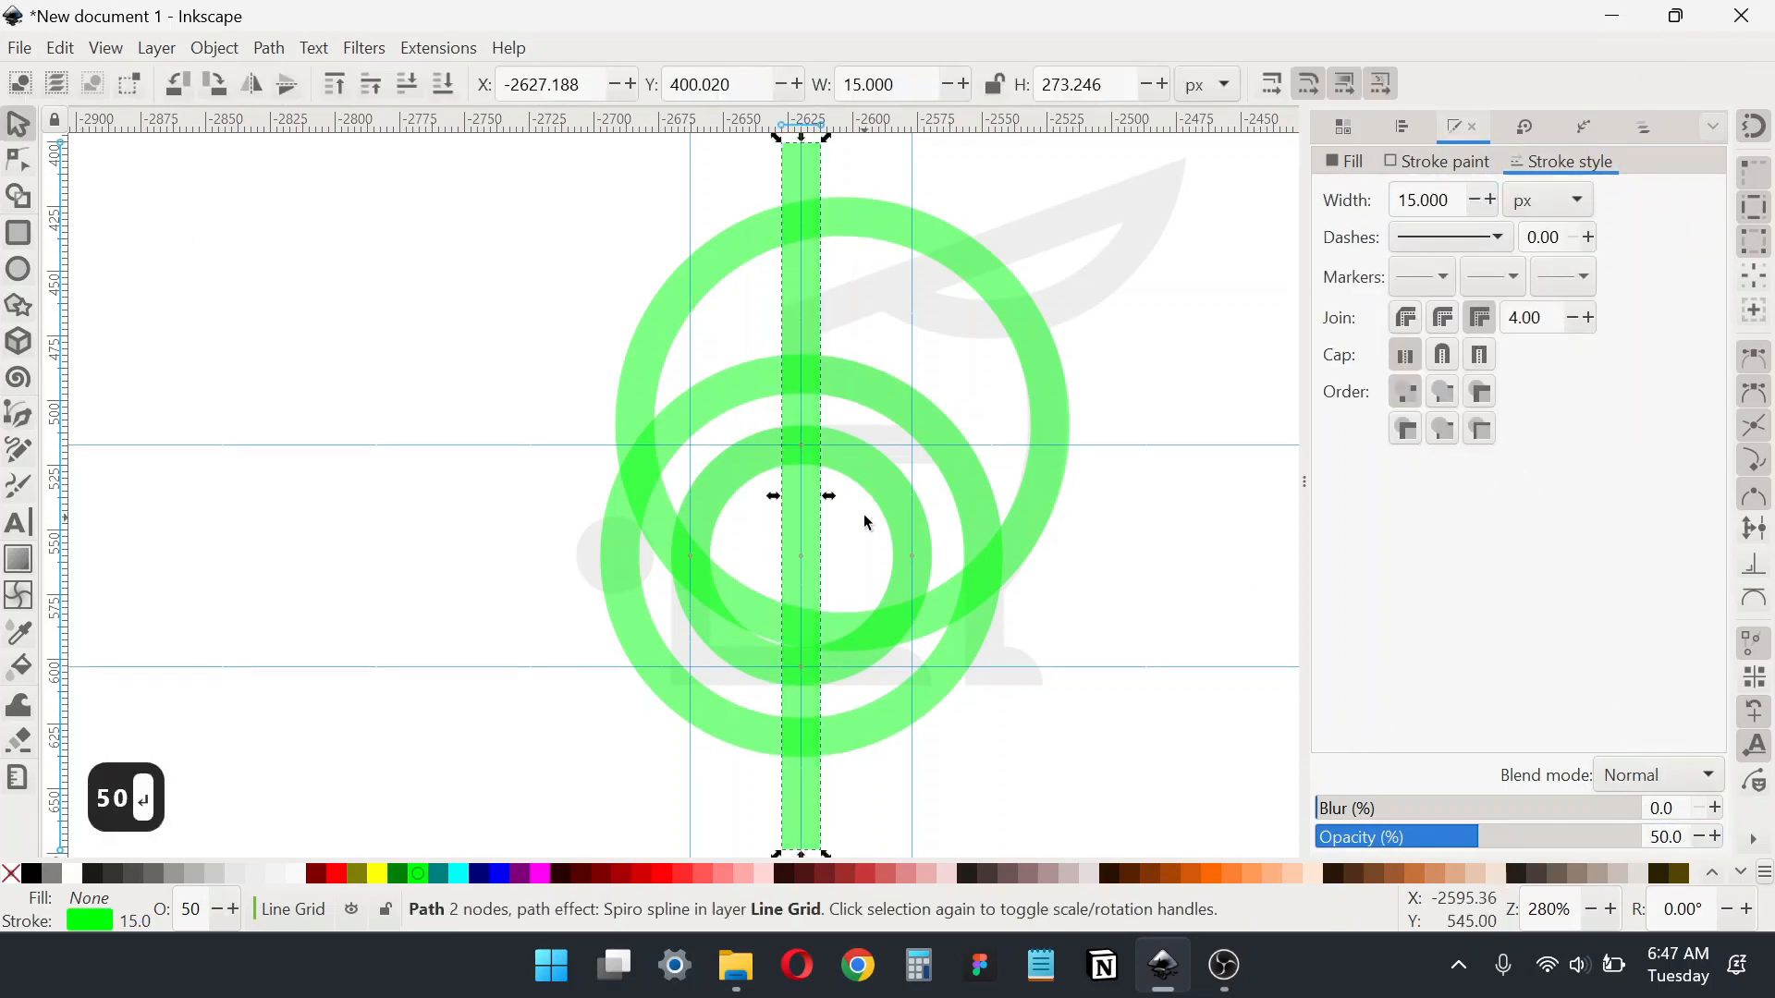
# Step: Shift the vertical line up slightly and add a vertical guide at the middle circle's right-hand node
pyautogui.scroll(-2, 867, 490)
pyautogui.scroll(3, 820, 275)
pyautogui.moveTo(809, 225); pyautogui.dragTo(809, 208)
pyautogui.moveTo(761, 453); pyautogui.dragTo(682, 404)
pyautogui.click(916, 518)
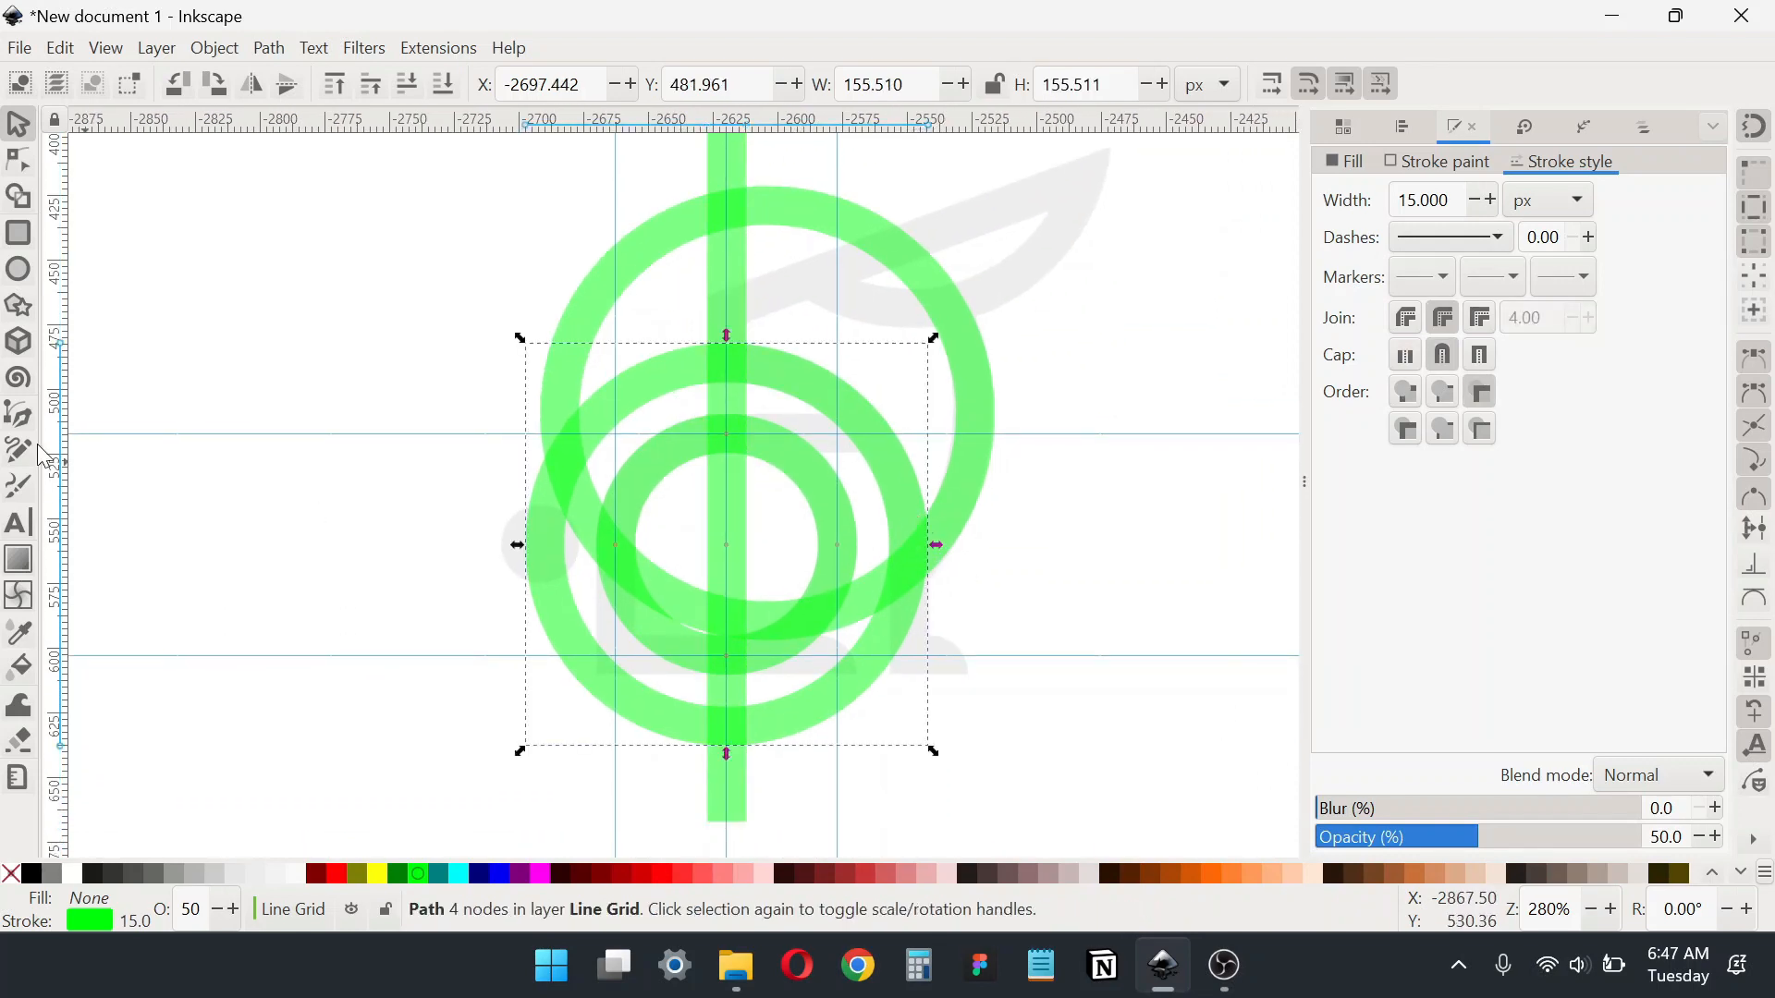
pyautogui.moveTo(69, 424); pyautogui.dragTo(912, 559)
# Step: Place duplicates of the vertical line on the guides at the middle circle's right node and the smallest circle's left node
pyautogui.scroll(2, 700, 367)
pyautogui.click(766, 239)
pyautogui.hotkey('ctrl', 'd')
pyautogui.moveTo(776, 237); pyautogui.dragTo(924, 242)
pyautogui.hotkey('ctrl', 'z')
pyautogui.moveTo(769, 222); pyautogui.dragTo(649, 238)
pyautogui.hotkey('ctrl', 'd')
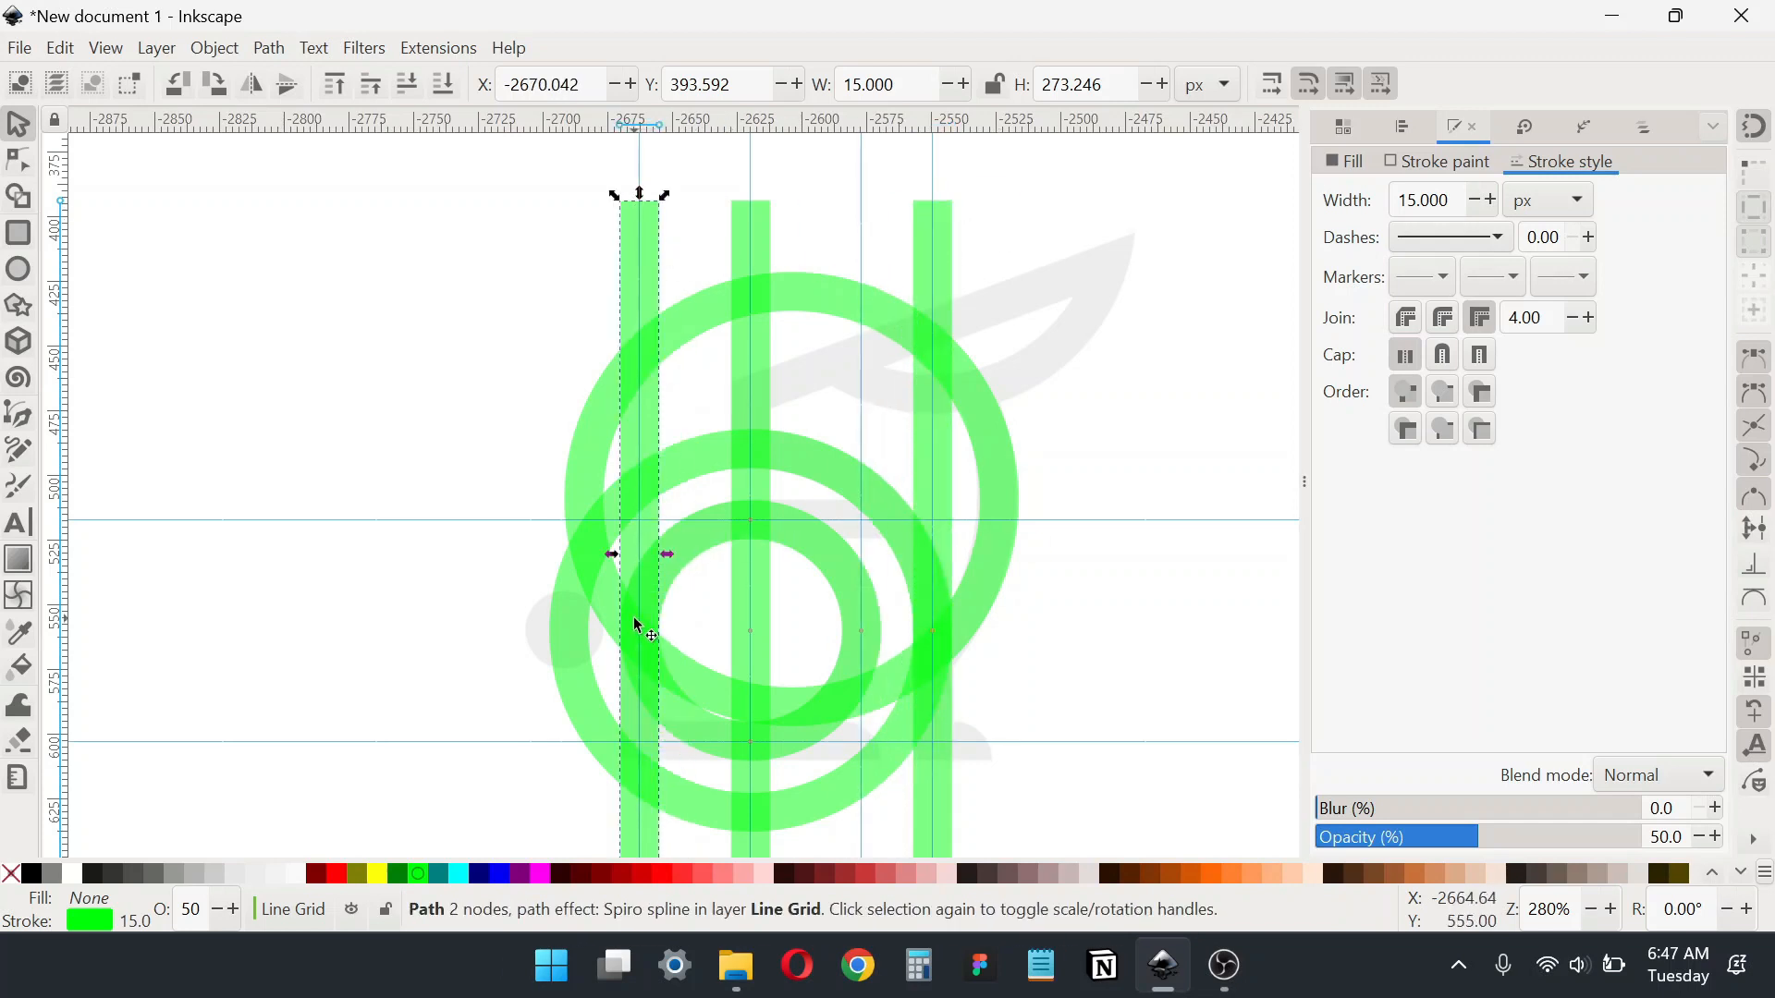
pyautogui.scroll(-2, 398, 584)
pyautogui.click(412, 587)
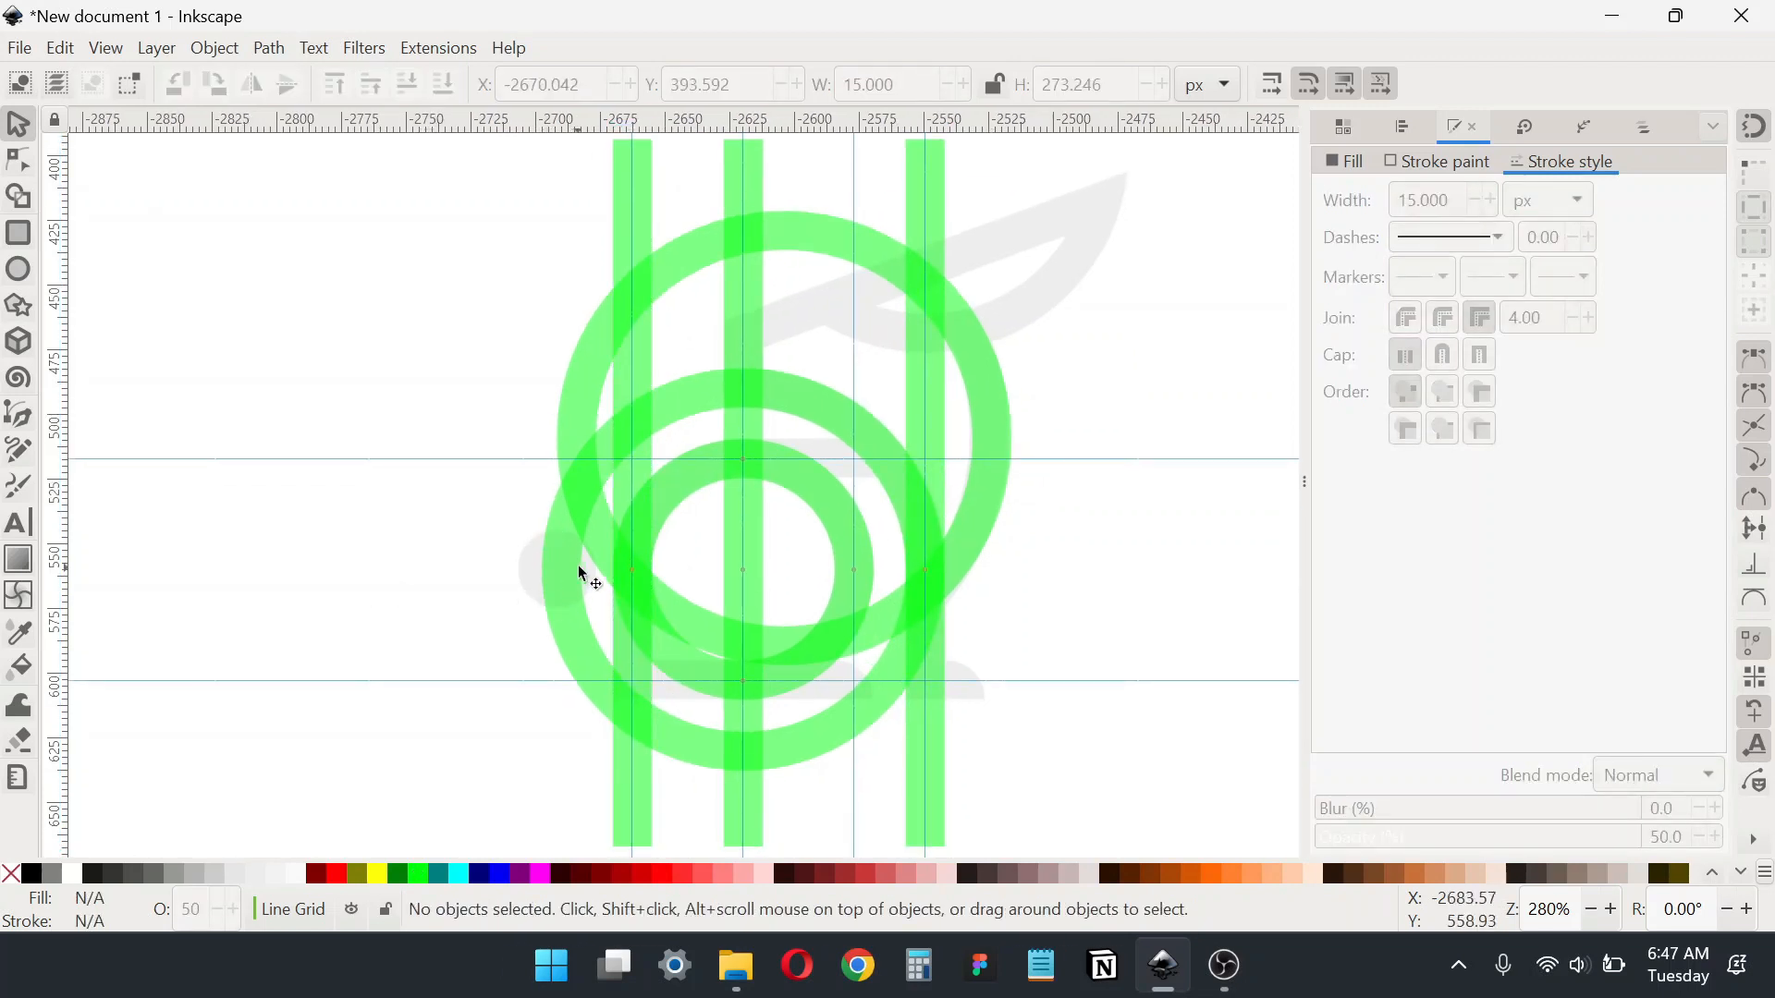
# Step: Rotate the centre line 90 degrees, size it to about 249 px and place one copy on each horizontal guide
pyautogui.keyDown('ctrl'); pyautogui.scroll(-1, 865, 351); pyautogui.keyUp('ctrl')
pyautogui.scroll(1, 832, 319)
pyautogui.click(754, 282)
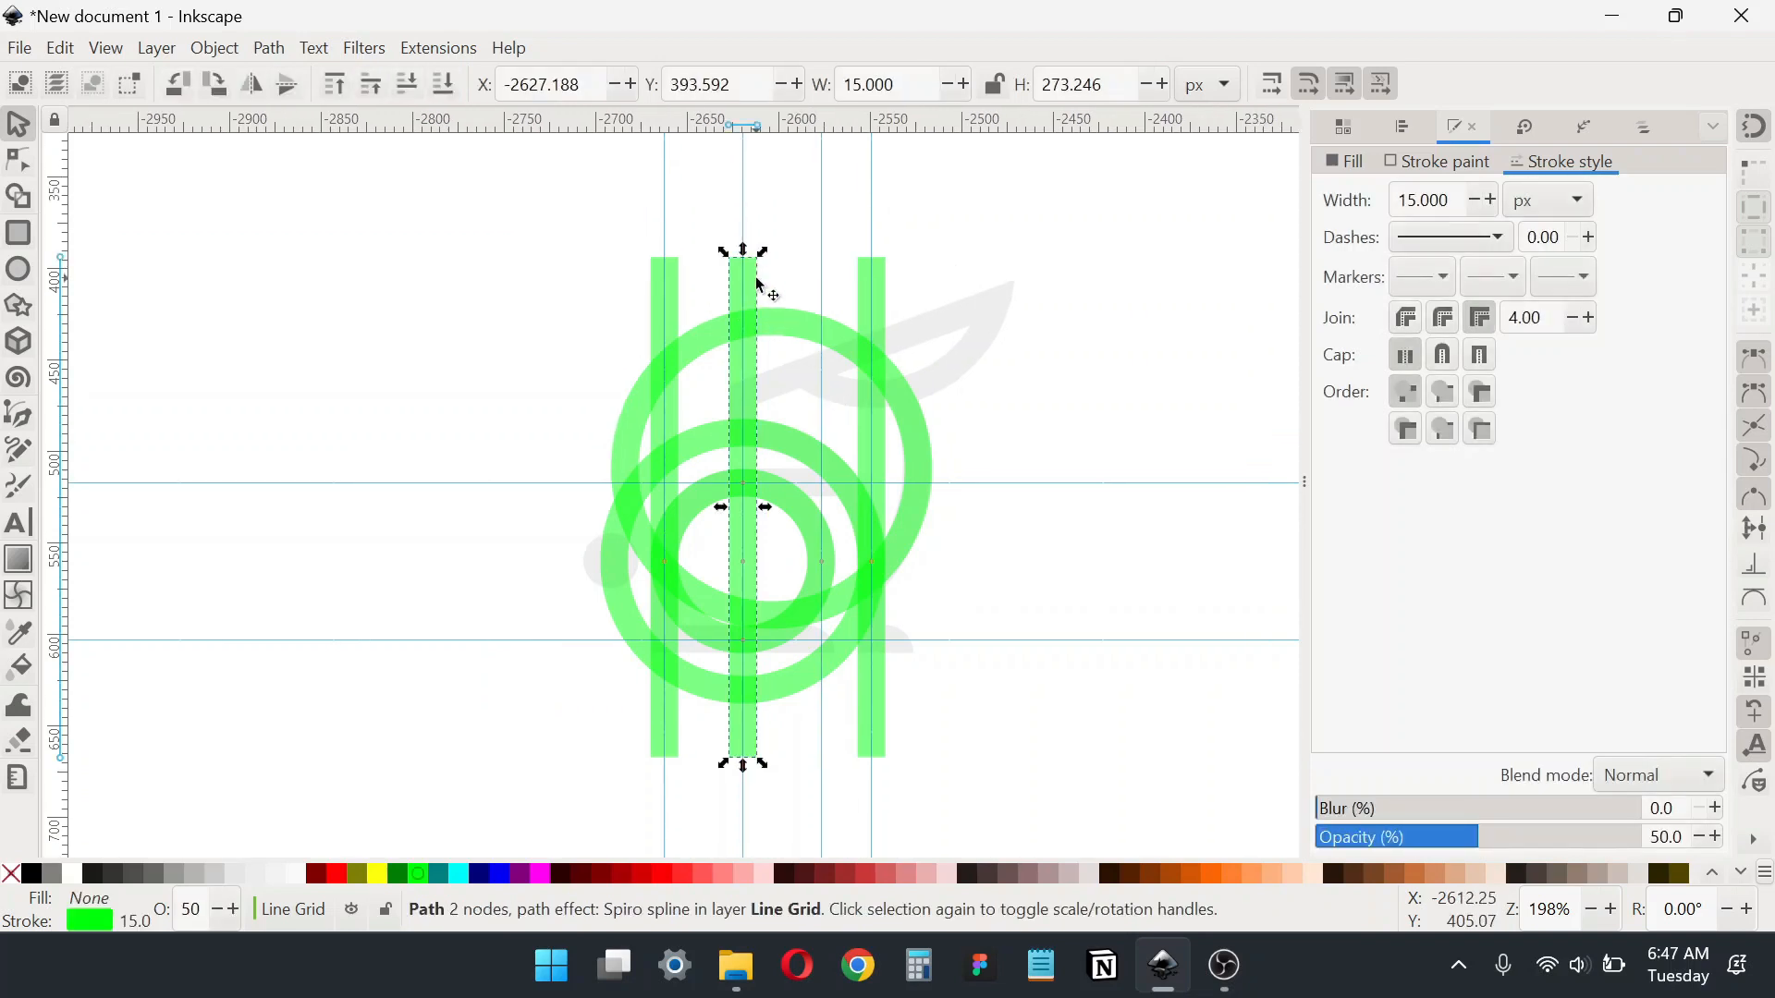
pyautogui.hotkey('ctrl', 'd')
pyautogui.click(215, 84)
pyautogui.moveTo(518, 504); pyautogui.dragTo(565, 484)
pyautogui.moveTo(1045, 482); pyautogui.dragTo(983, 695)
pyautogui.keyDown('ctrl'); pyautogui.scroll(1, 934, 532); pyautogui.keyUp('ctrl')
pyautogui.hotkey('ctrl', 'd')
pyautogui.press('Escape')
pyautogui.scroll(4, 665, 693)
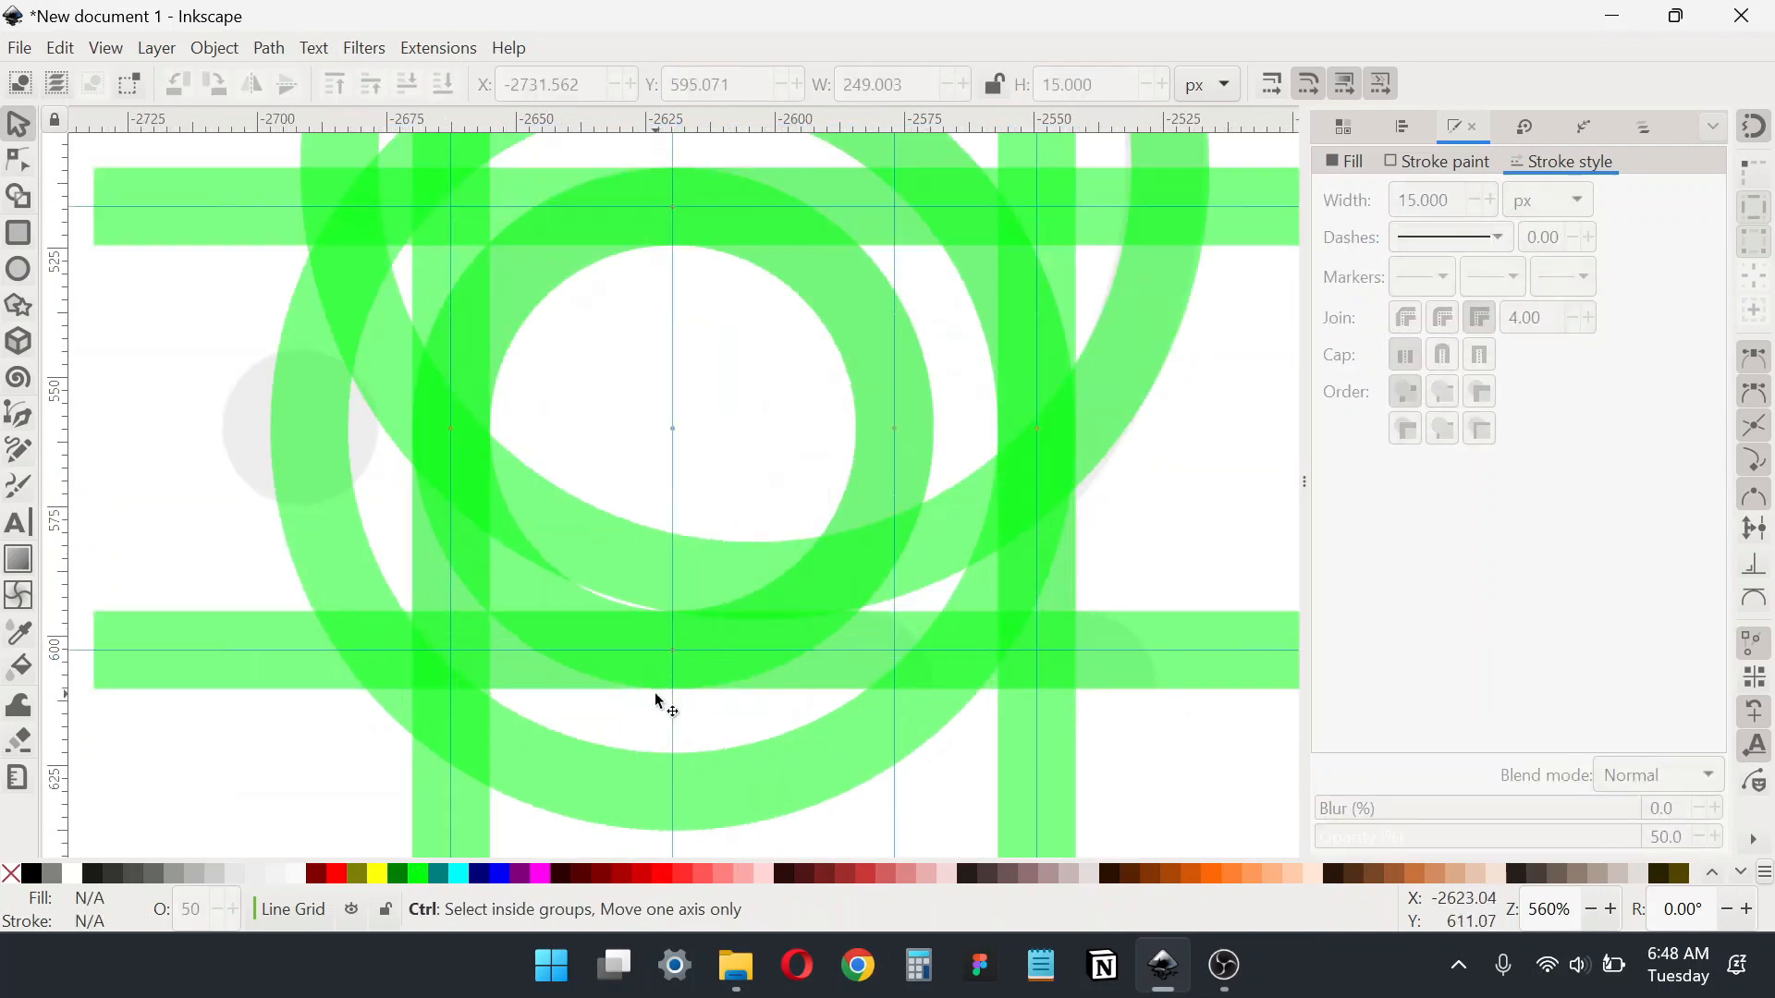
pyautogui.scroll(-4, 643, 585)
# Step: Move the upper horizontal line up to the rabbit's ear and lengthen it to about 359 px
pyautogui.moveTo(663, 456); pyautogui.dragTo(654, 639)
pyautogui.keyDown('ctrl'); pyautogui.scroll(-1, 654, 645); pyautogui.keyUp('ctrl')
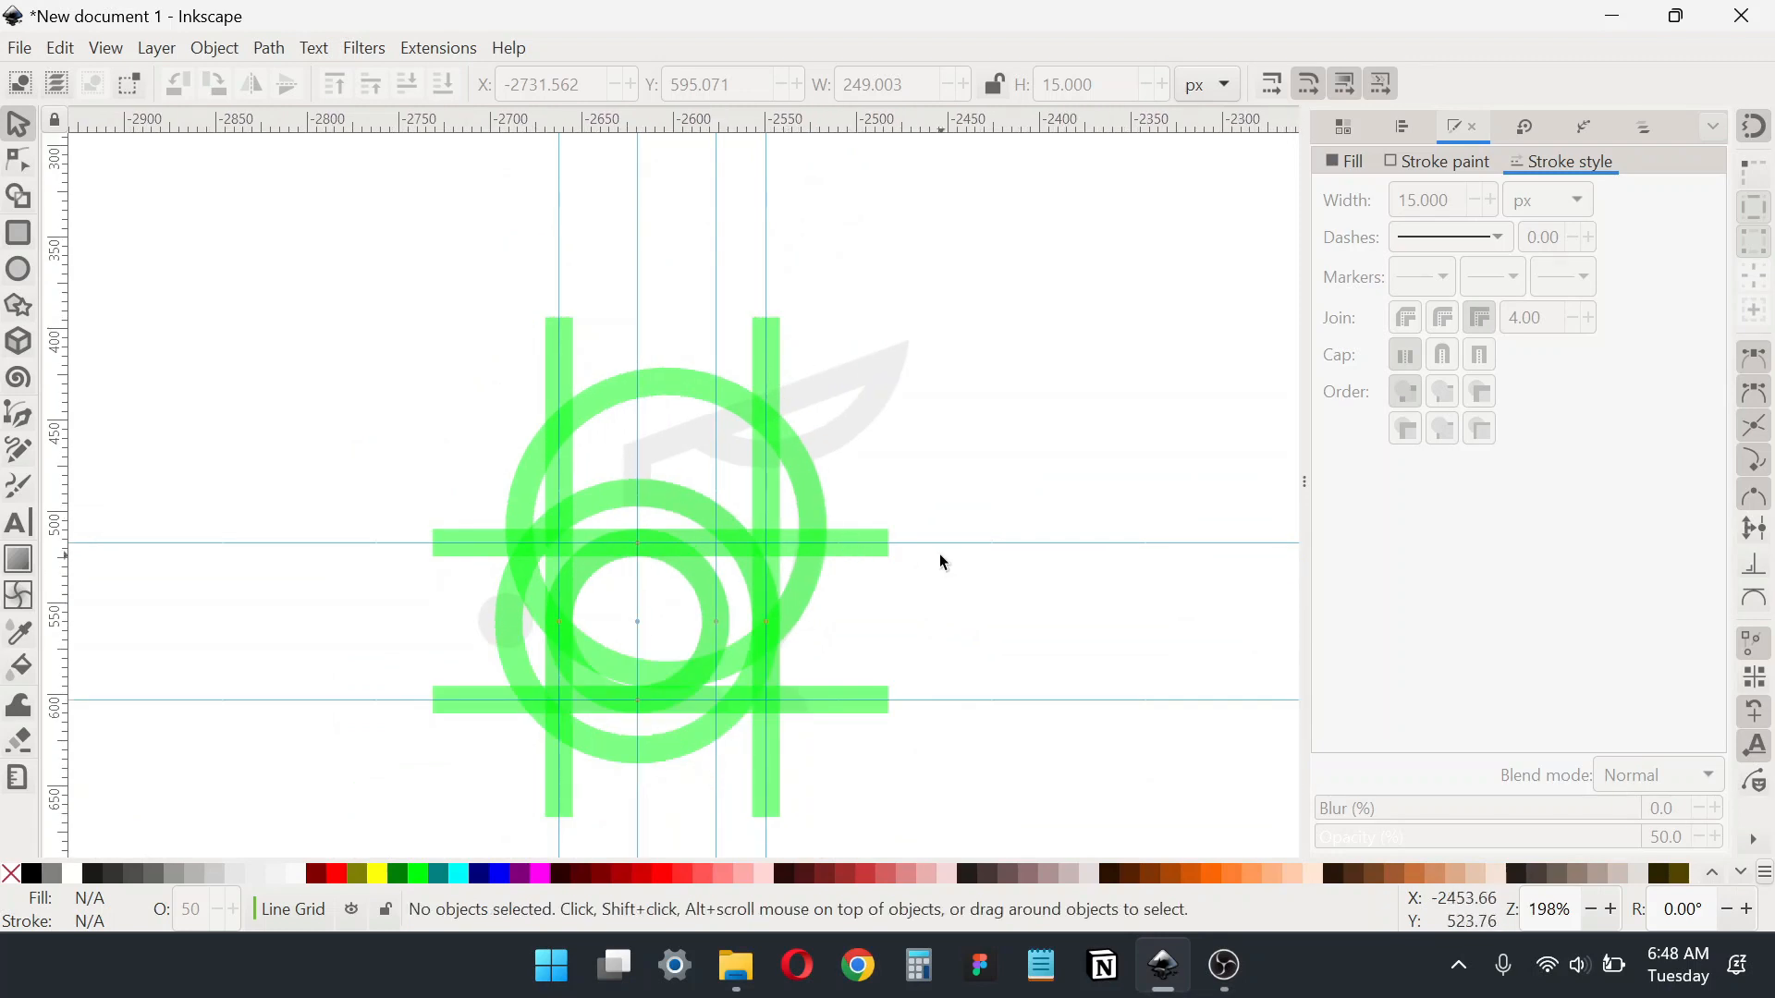
pyautogui.click(885, 555)
pyautogui.hotkey('ctrl', 'd')
pyautogui.moveTo(896, 544); pyautogui.dragTo(1007, 277)
# Step: Try to rotate and position the lengthened line along the sloping upper edge of the ear
pyautogui.click(974, 418)
pyautogui.scroll(1, 961, 339)
pyautogui.moveTo(912, 338); pyautogui.dragTo(961, 352)
pyautogui.scroll(2, 960, 352)
pyautogui.hotkey('ctrl', 'shift', 'f')
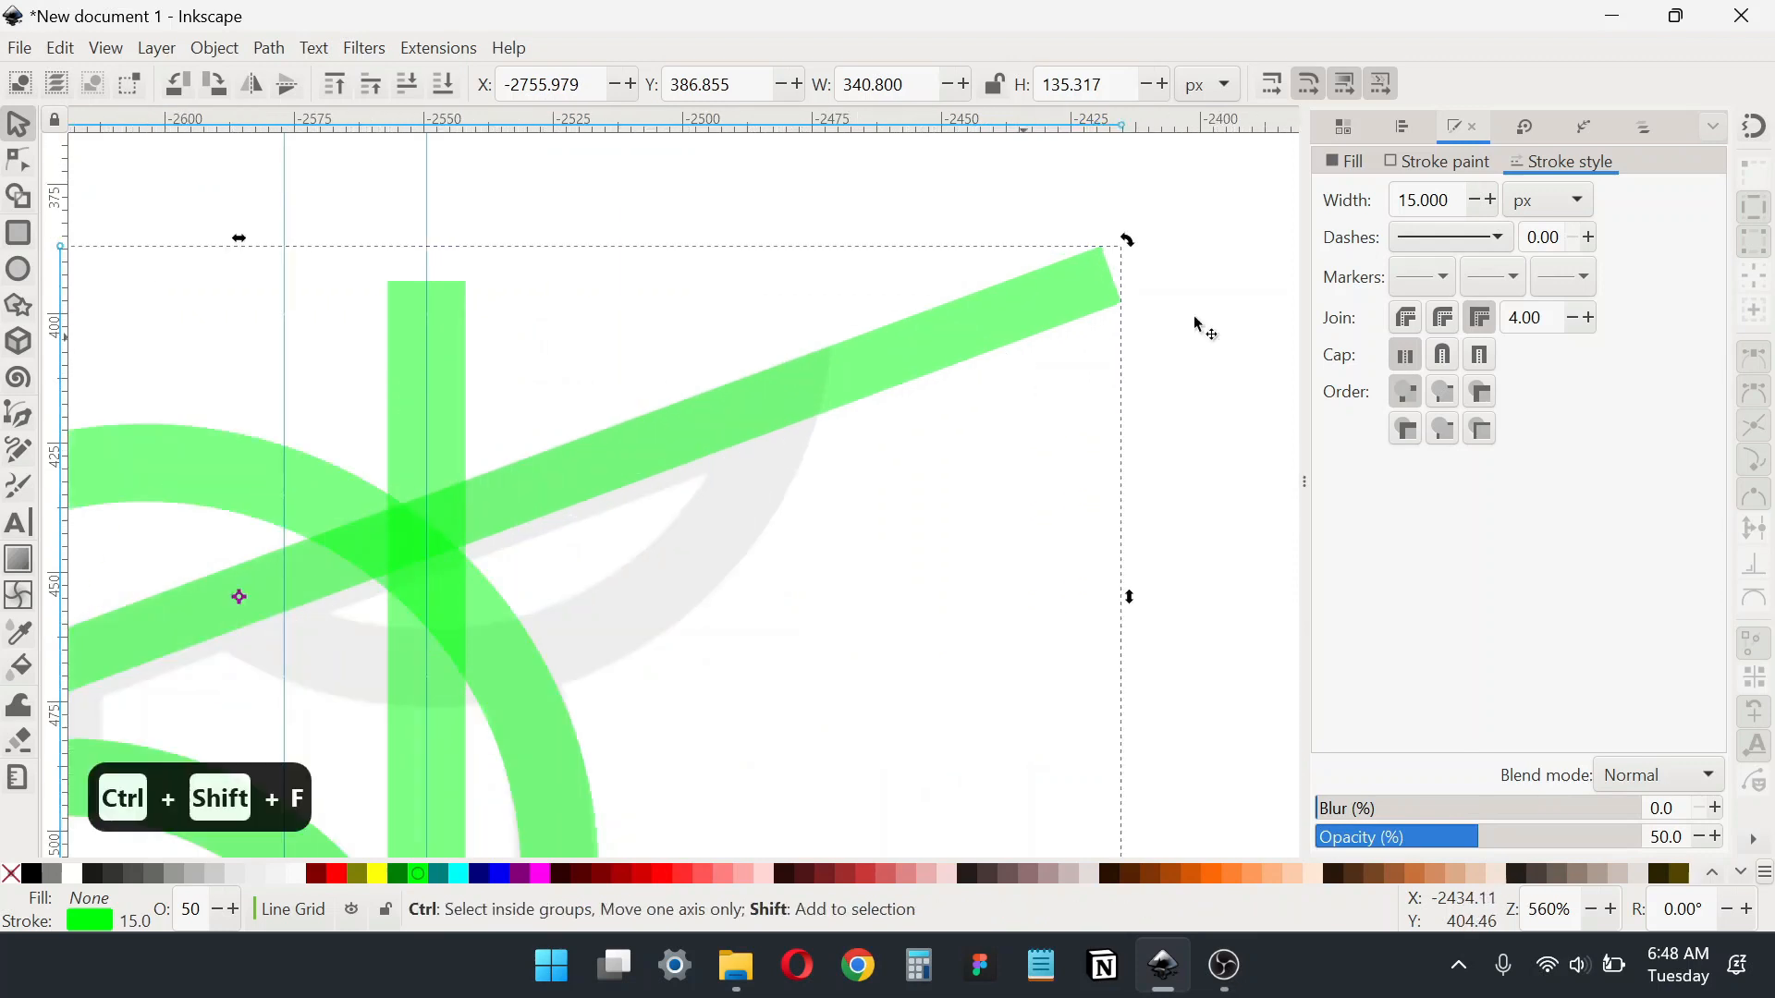
pyautogui.scroll(-1, 895, 417)
pyautogui.click(923, 569)
pyautogui.moveTo(584, 530); pyautogui.dragTo(943, 321)
pyautogui.moveTo(704, 369); pyautogui.dragTo(717, 380)
pyautogui.scroll(-3, 717, 380)
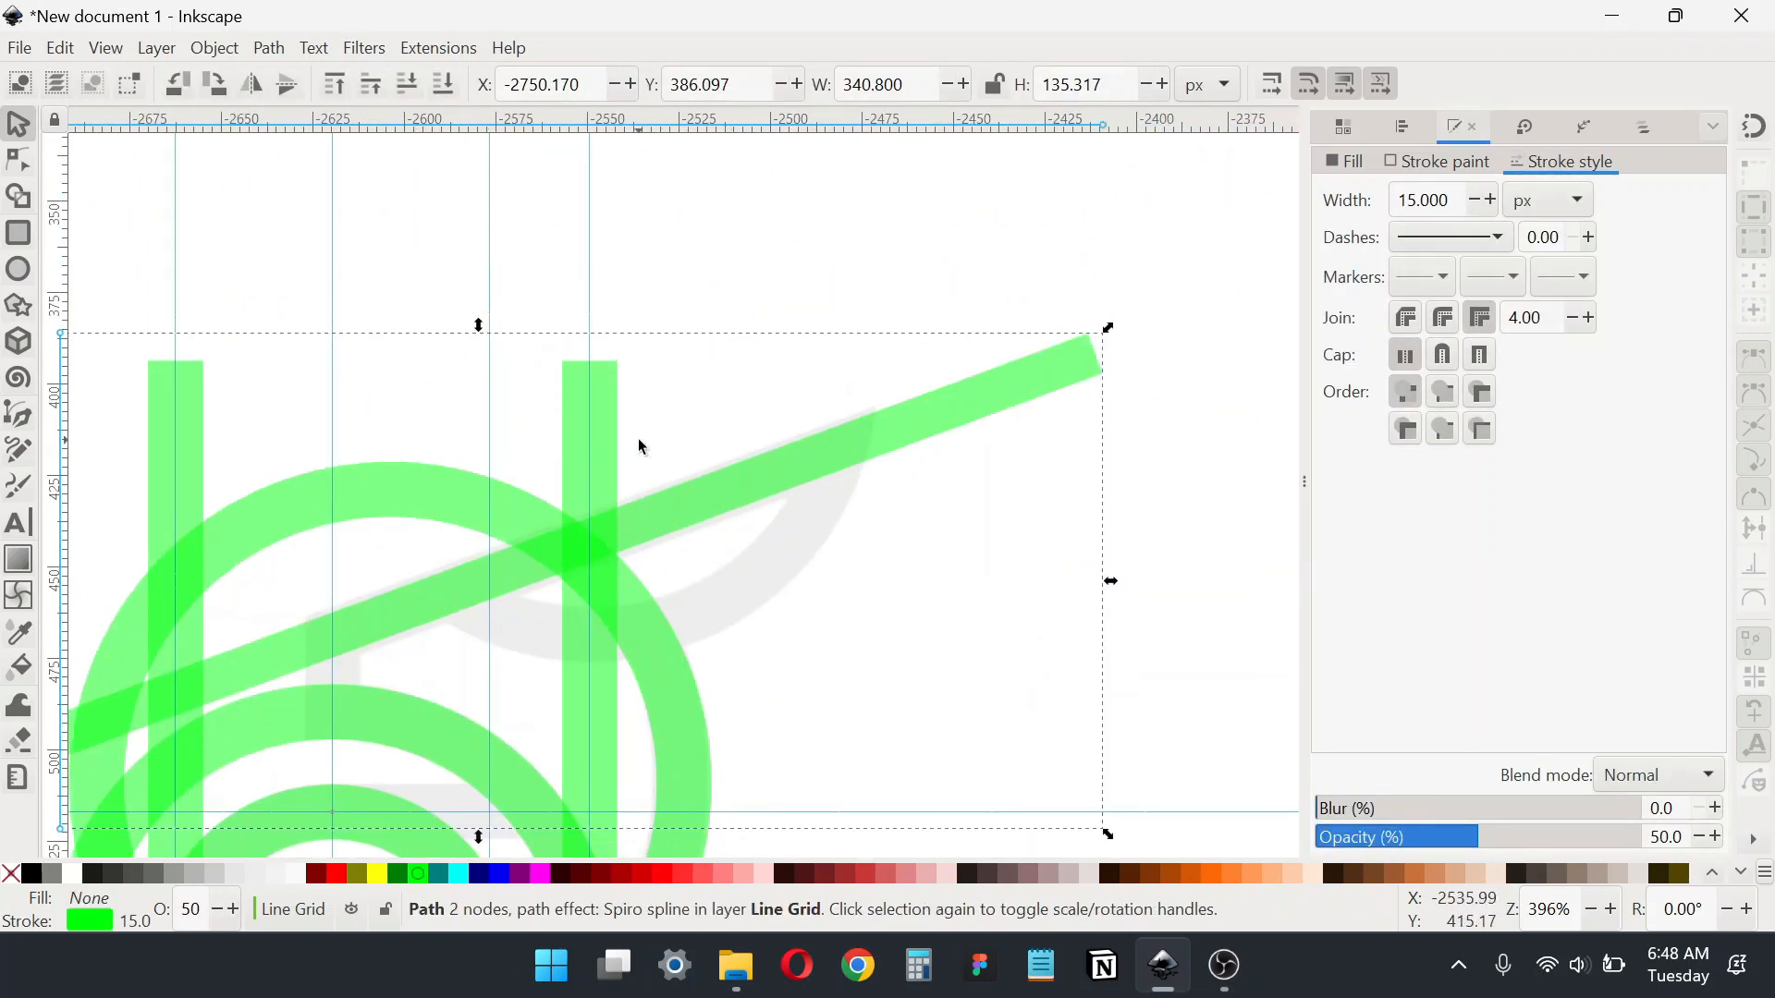
pyautogui.scroll(3, 551, 591)
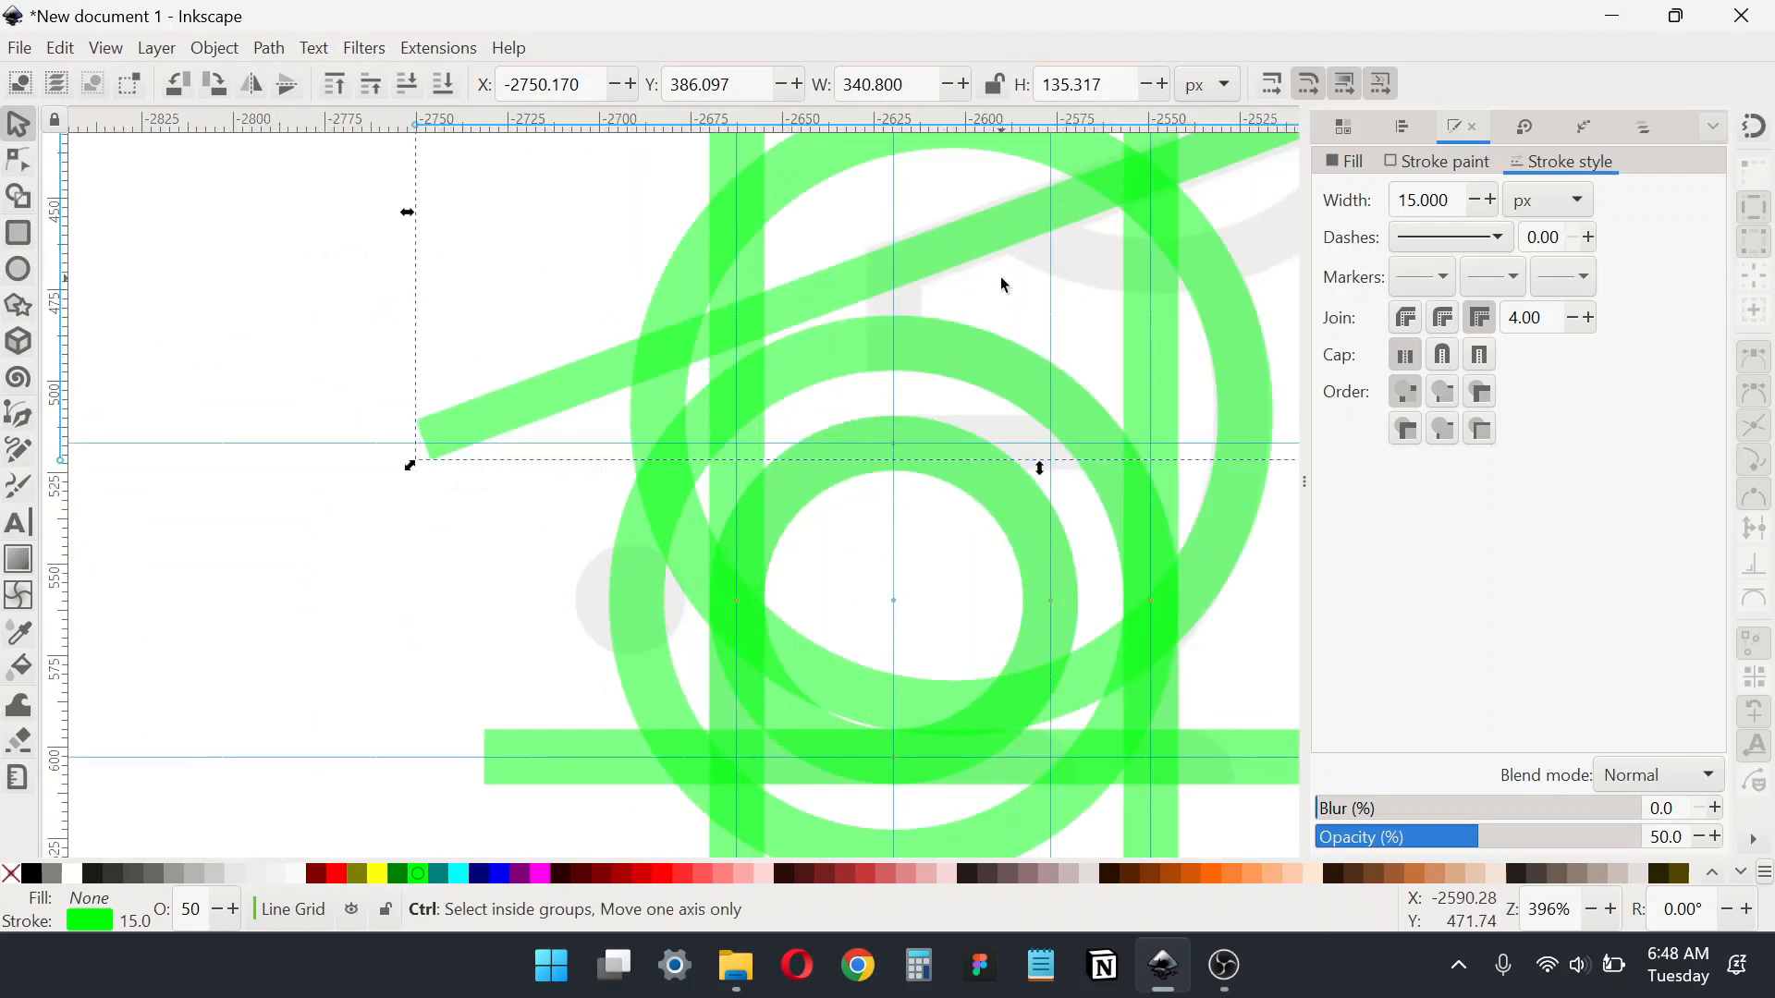
# Step: Check the slanted line against the sketch, undo its rotation and placement, and delete the line
pyautogui.click(1044, 689)
pyautogui.scroll(10, 1039, 437)
pyautogui.hscroll(10, 824, 374)
pyautogui.click(825, 375)
pyautogui.hscroll(-3, 792, 392)
pyautogui.scroll(-1, 868, 352)
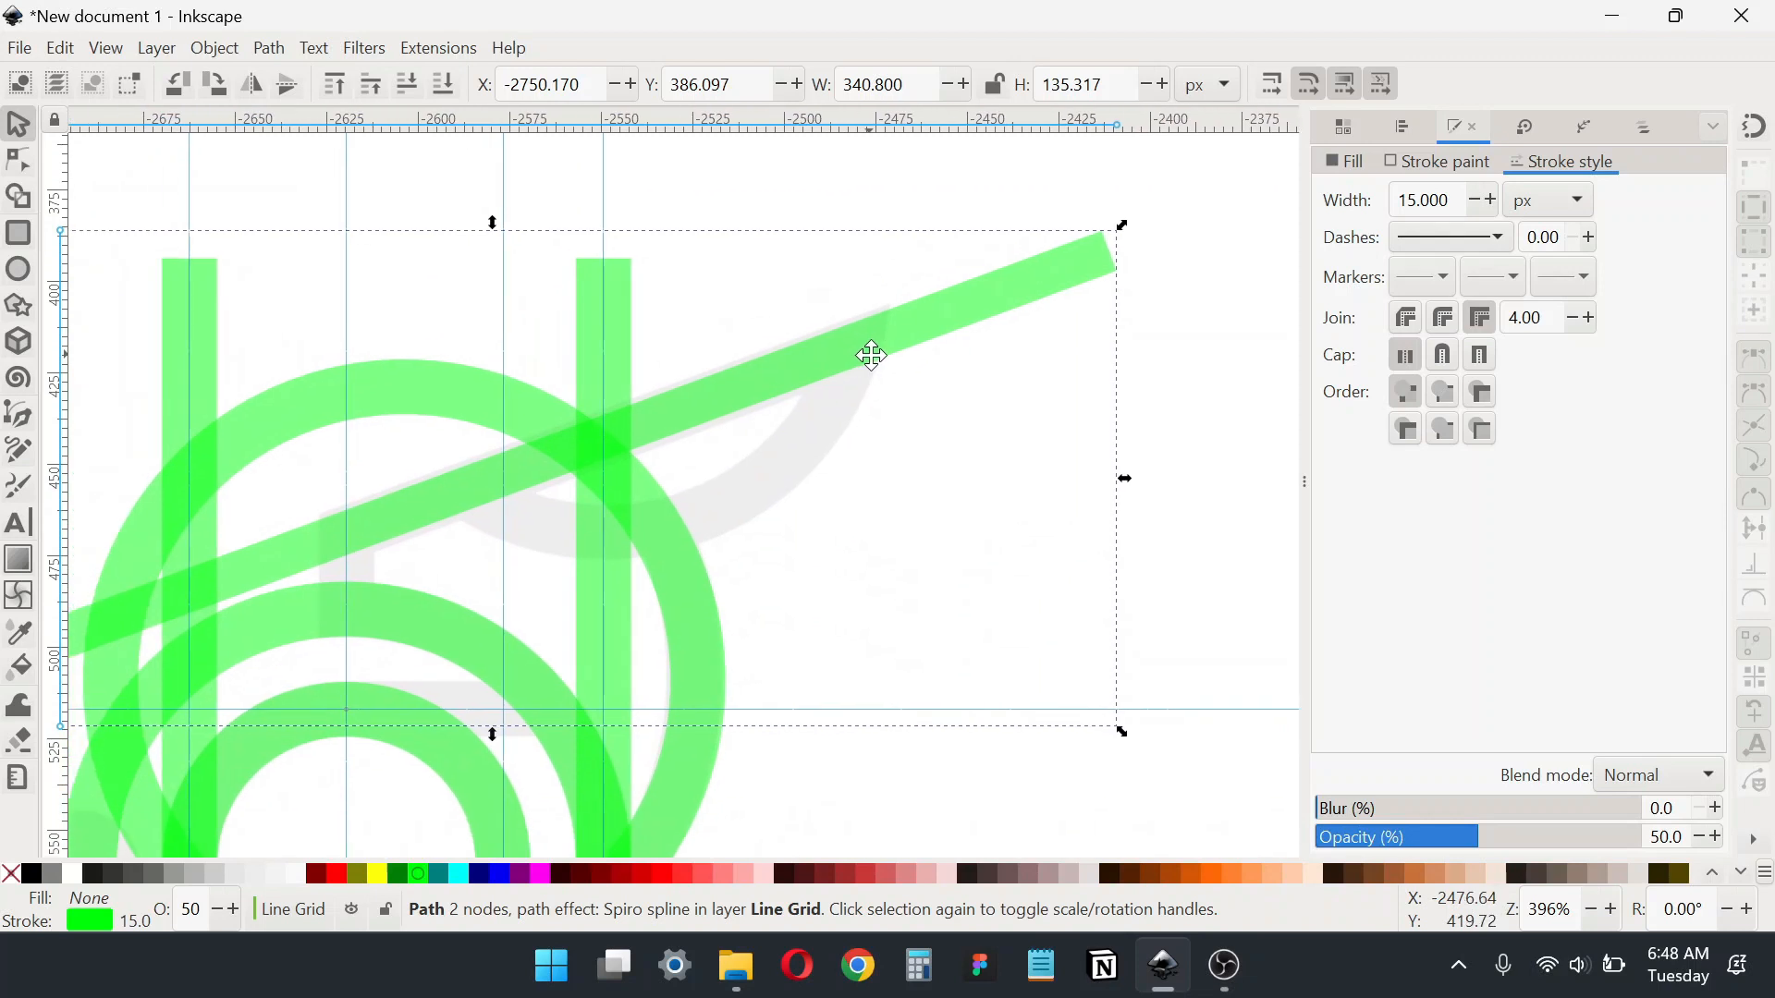
pyautogui.hotkey('ctrl', 'z')
pyautogui.hotkey('ctrl', 'z')
pyautogui.hotkey('ctrl', 'z')
pyautogui.hotkey('ctrl', 'z')
pyautogui.hotkey('ctrl', 'z')
pyautogui.scroll(-4, 930, 402)
pyautogui.scroll(2, 950, 525)
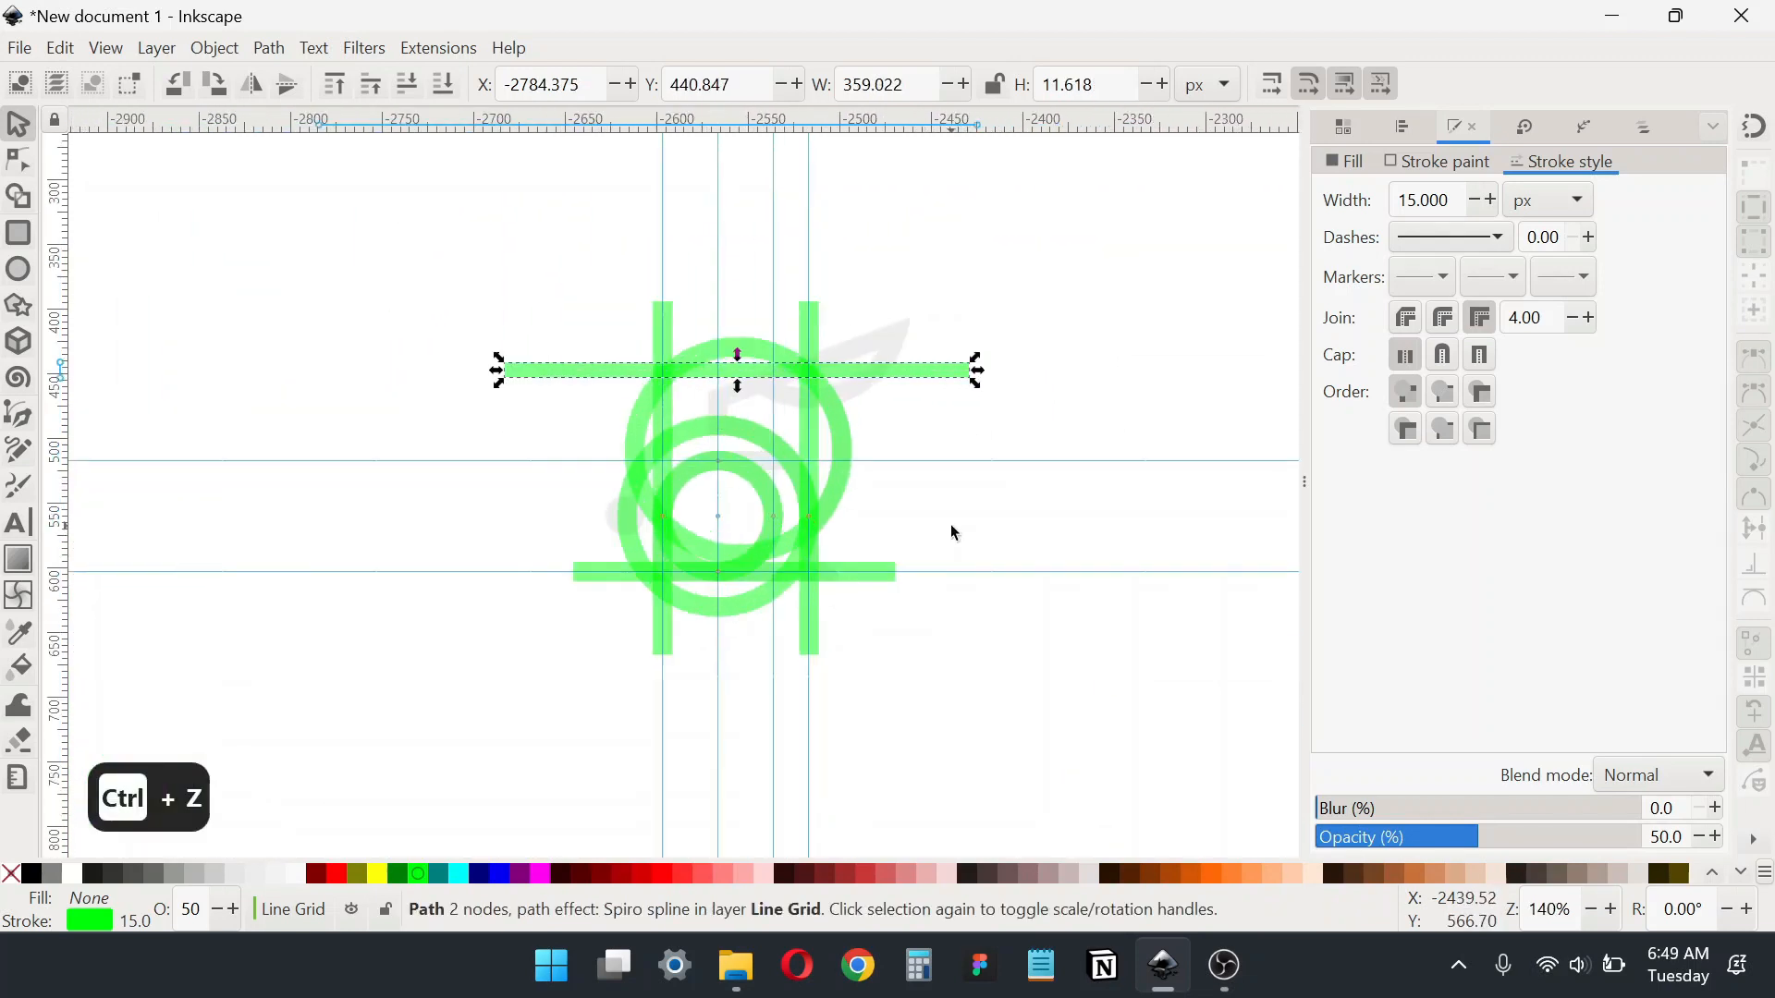
pyautogui.press('Delete')
# Step: Duplicate the lower horizontal line to place one copy on the upper horizontal guide and a longer one over the ear
pyautogui.scroll(1, 950, 524)
pyautogui.moveTo(866, 554); pyautogui.dragTo(989, 628)
pyautogui.click(990, 754)
pyautogui.hotkey('ctrl', 'd')
pyautogui.hotkey('ctrl', 'z')
pyautogui.hotkey('ctrl', 'd')
pyautogui.moveTo(980, 745); pyautogui.dragTo(1142, 336)
pyautogui.hotkey('ctrl', 'd')
# Step: Rotate the long line over the ear to follow the slope of the ear's upper edge
pyautogui.scroll(-1, 977, 547)
pyautogui.click(1130, 443)
pyautogui.scroll(2, 968, 286)
pyautogui.moveTo(1204, 420); pyautogui.dragTo(986, 404)
pyautogui.moveTo(1079, 317); pyautogui.dragTo(1064, 274)
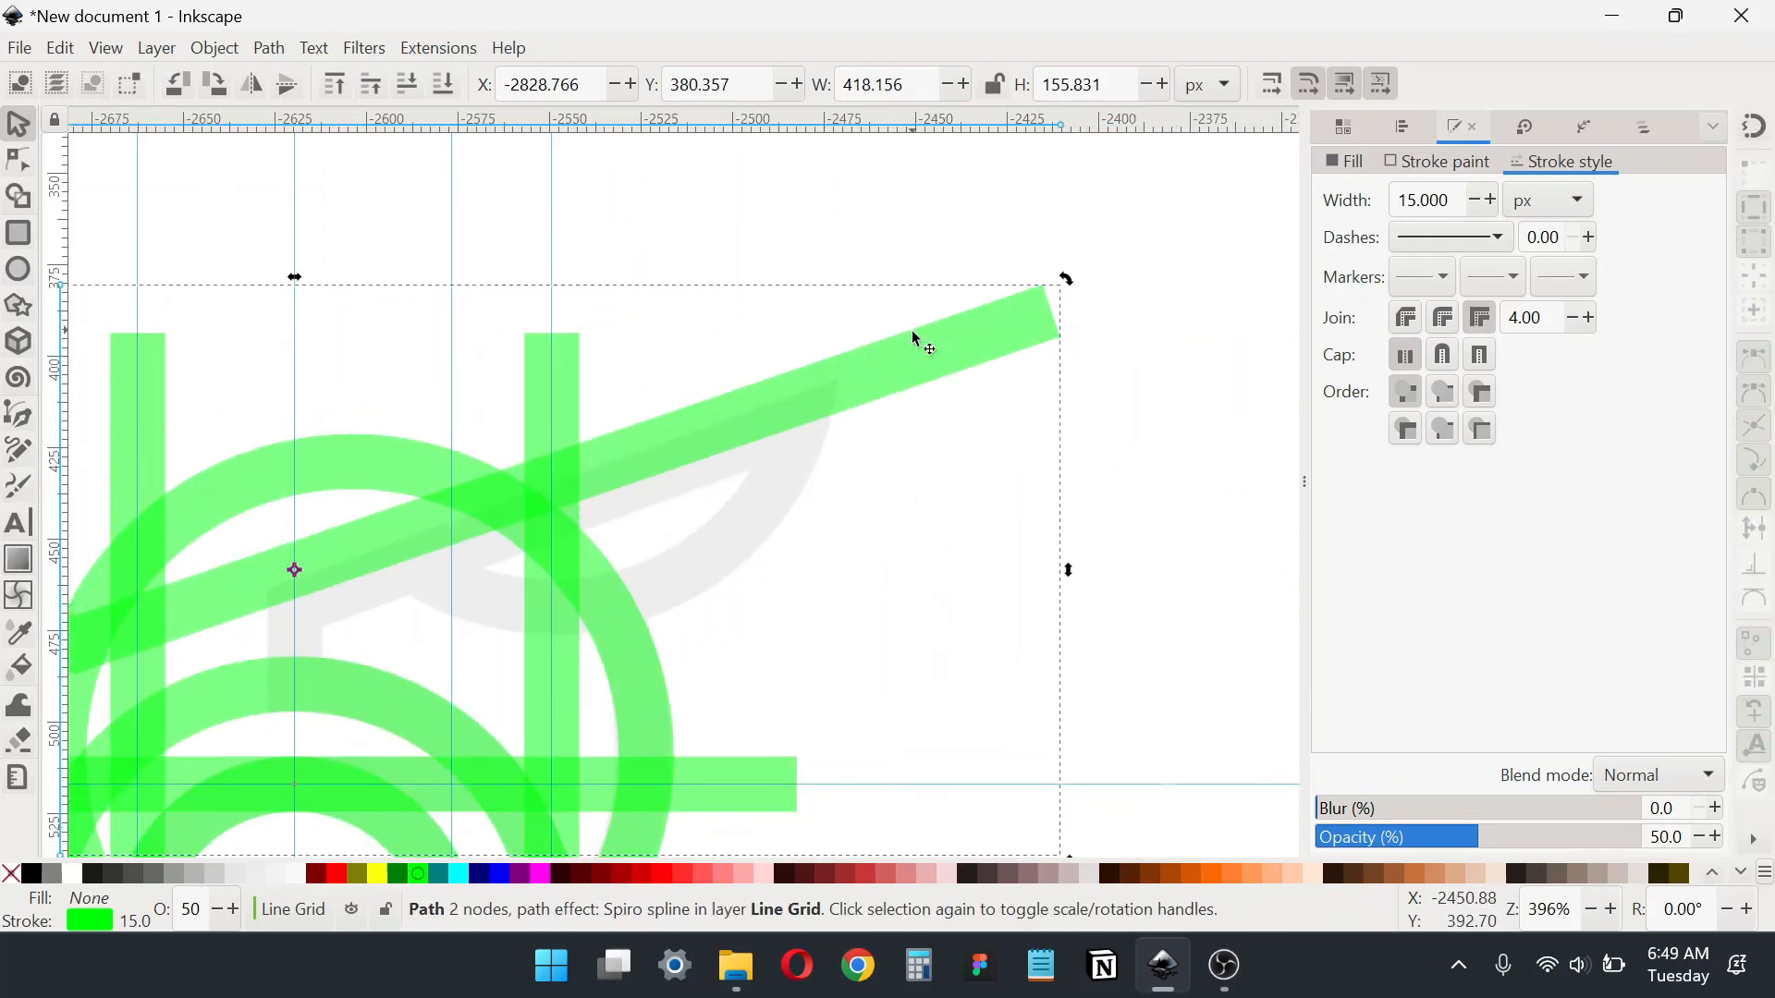
# Step: Fine-tune the slanted line's angle and position until it covers the sloping upper edge of the ear in the sketch
pyautogui.moveTo(912, 342); pyautogui.dragTo(940, 364)
pyautogui.moveTo(1102, 308); pyautogui.dragTo(1095, 281)
pyautogui.moveTo(931, 370); pyautogui.dragTo(932, 372)
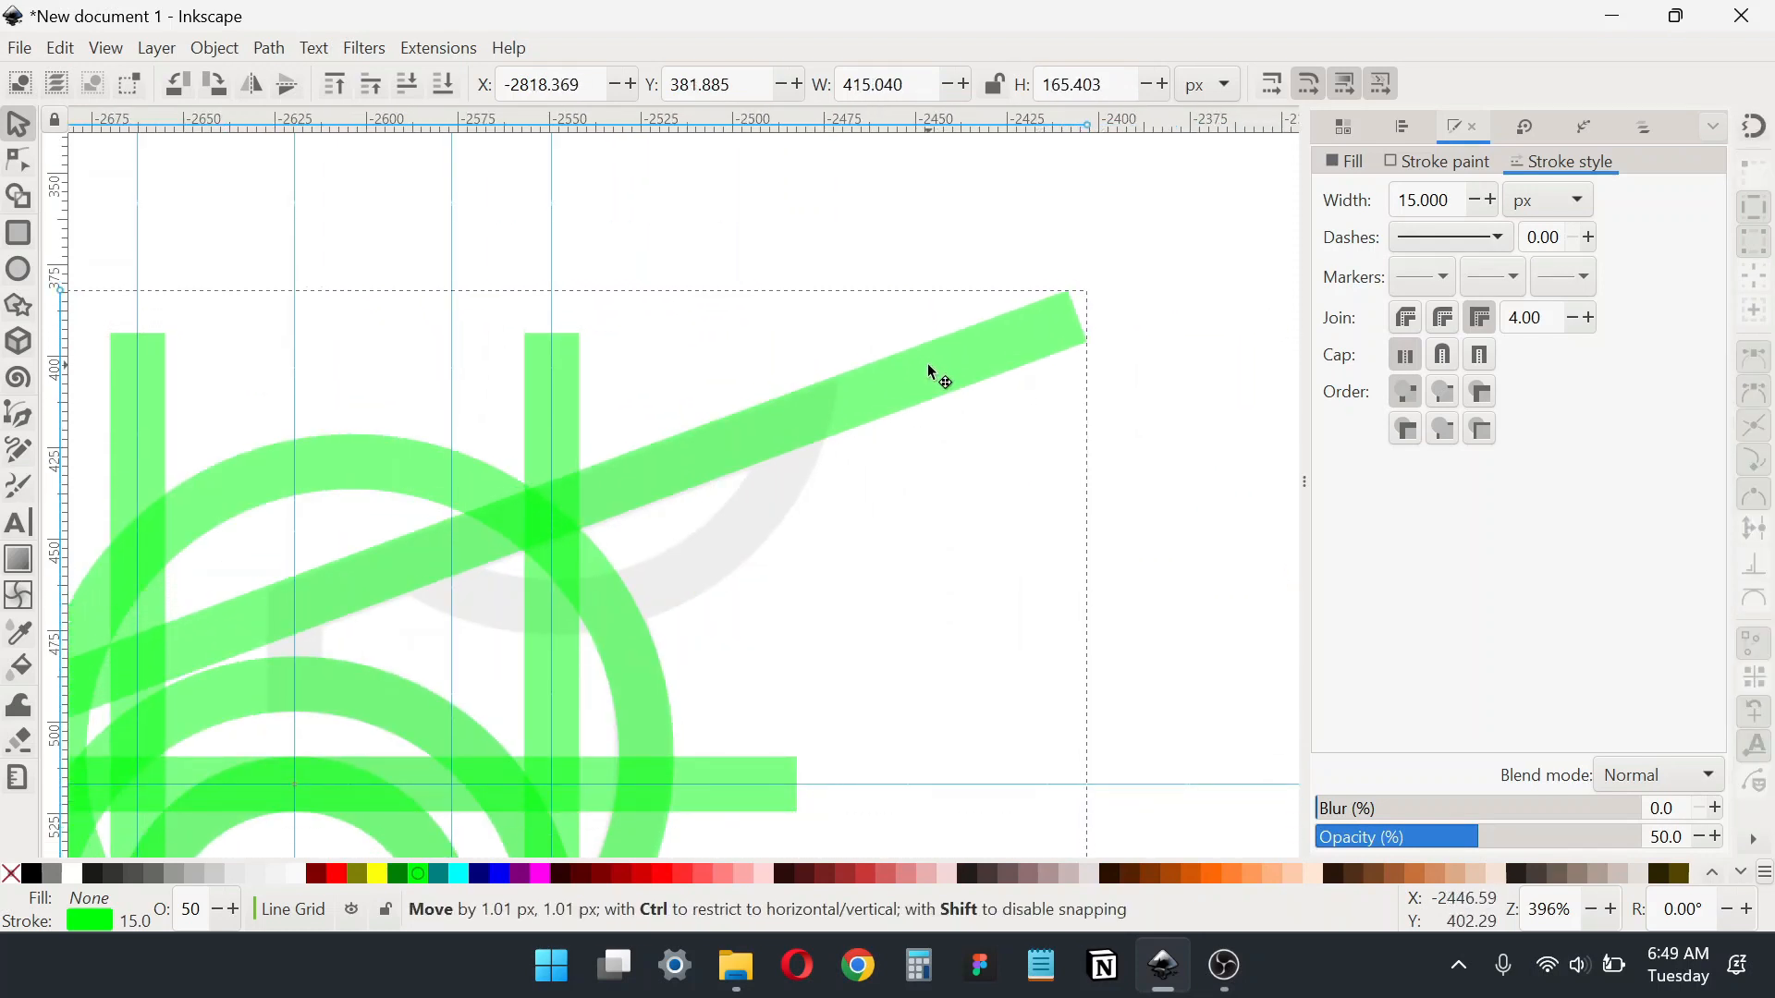
pyautogui.scroll(-2, 932, 372)
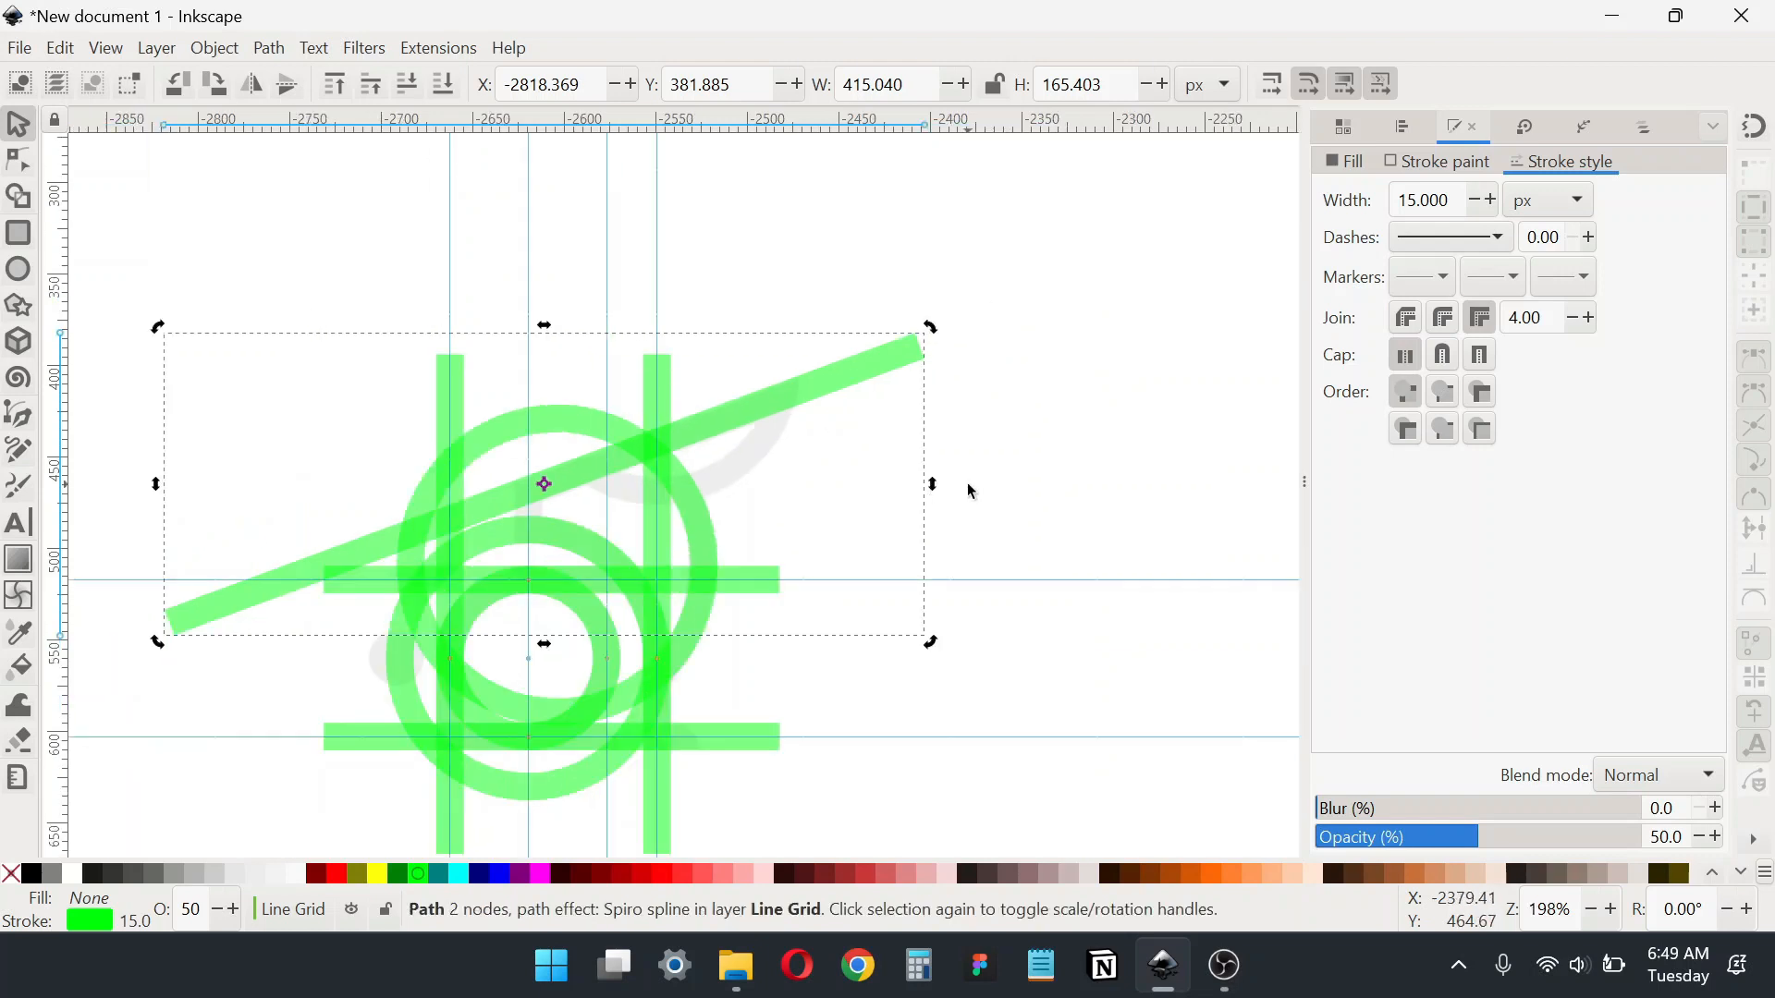
pyautogui.press('Escape')
# Step: Duplicate the rightmost vertical line onto the middle vertical guide and align the copy level with the leftmost vertical line
pyautogui.click(726, 321)
pyautogui.hotkey('ctrl', 'd')
pyautogui.moveTo(726, 321); pyautogui.dragTo(594, 332)
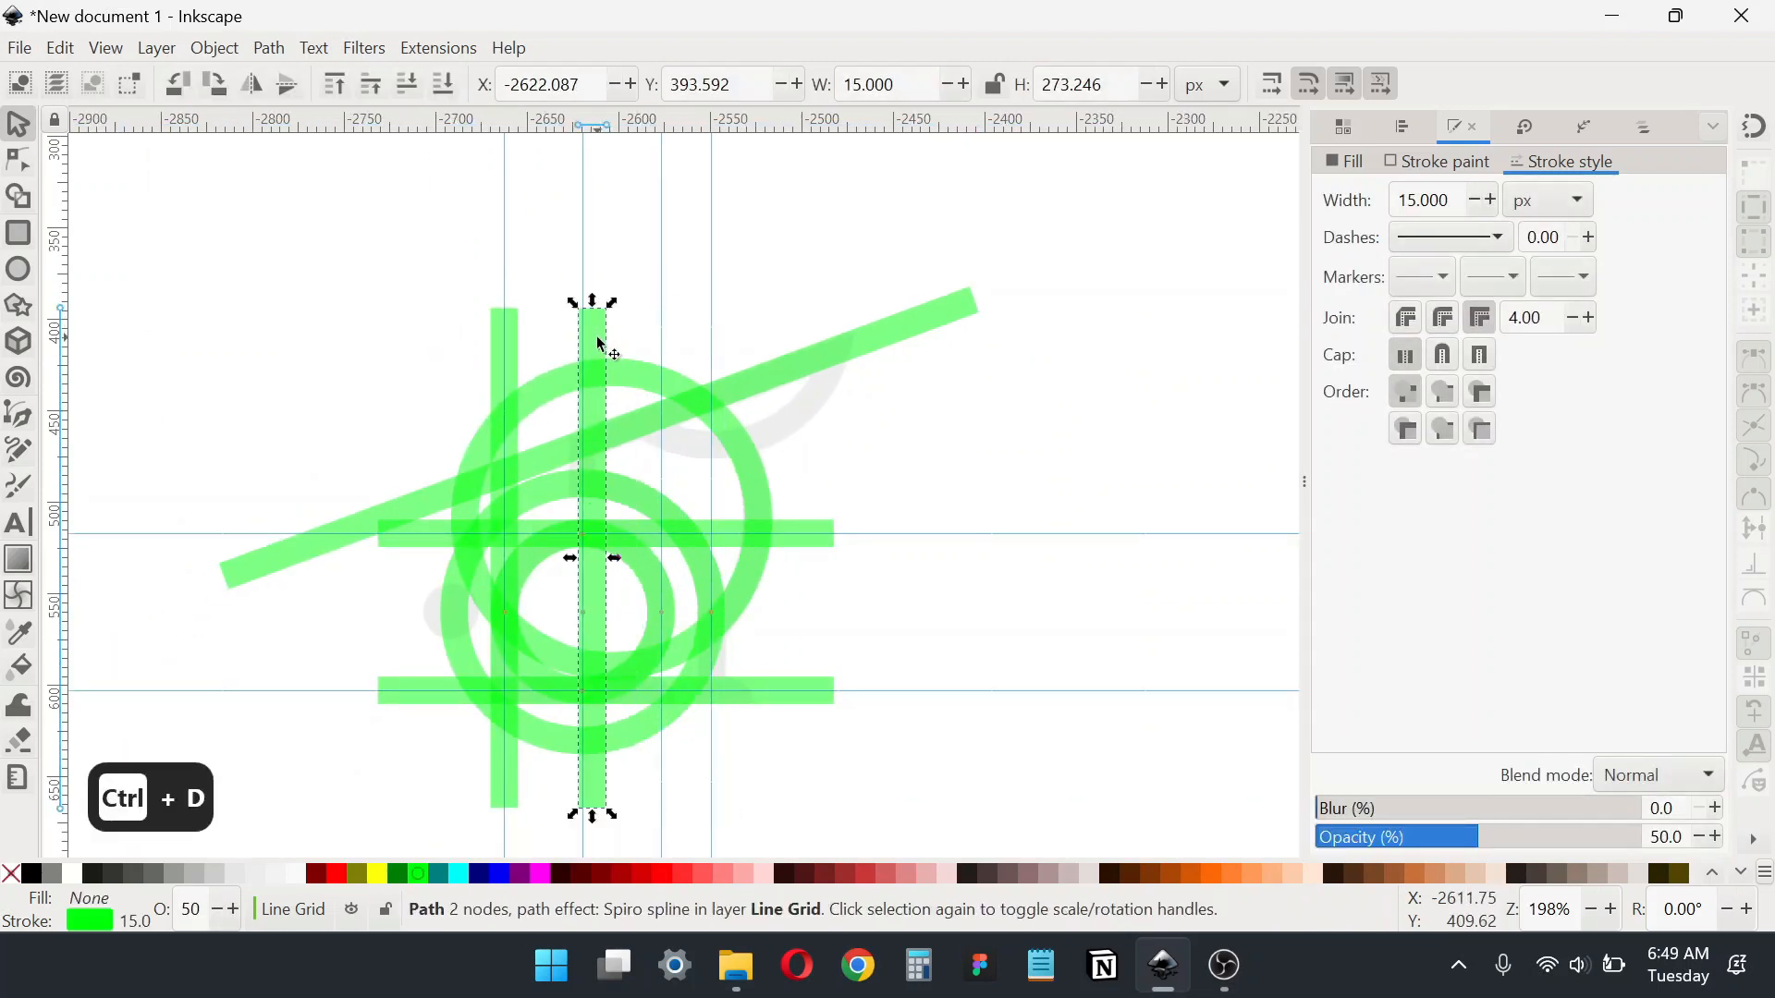
pyautogui.hotkey('ctrl', 'z')
pyautogui.moveTo(718, 324); pyautogui.dragTo(546, 328)
pyautogui.hotkey('shift', '5')
pyautogui.scroll(2, 638, 317)
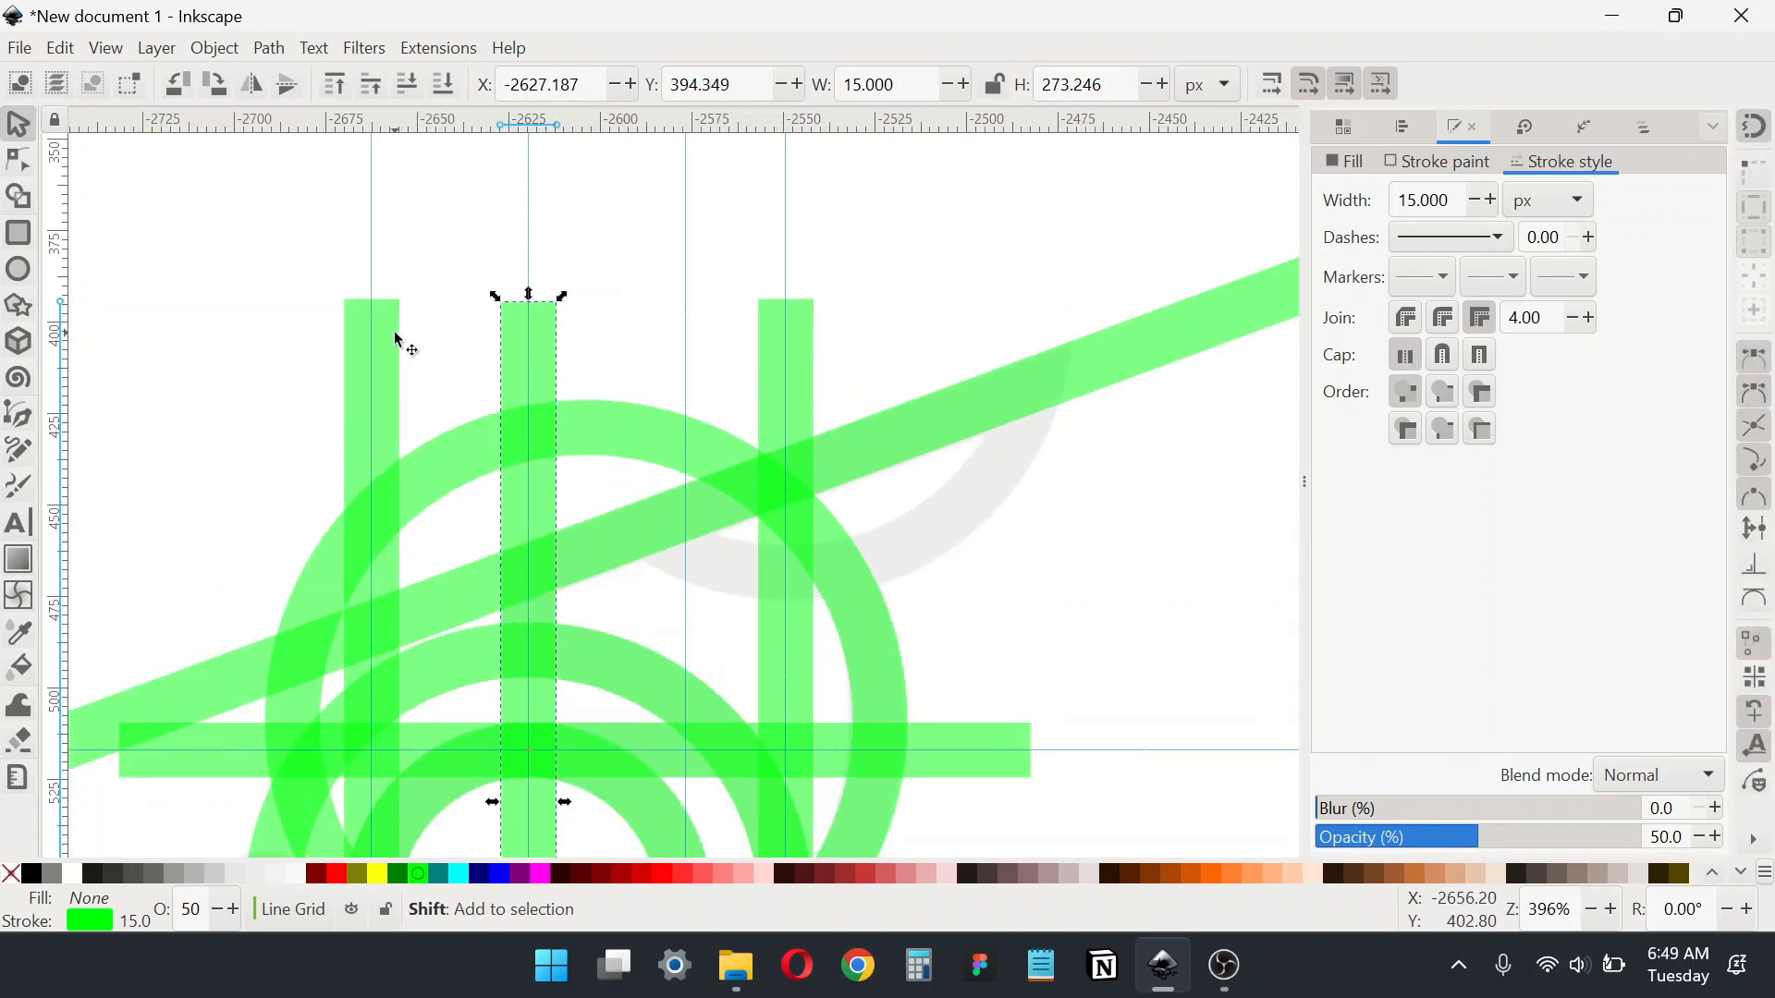
pyautogui.keyDown('shift'); pyautogui.click(393, 345); pyautogui.keyUp('shift')
pyautogui.hotkey('ctrl', 'shift', 'a')
pyautogui.scroll(-2, 1030, 586)
pyautogui.press('Escape')
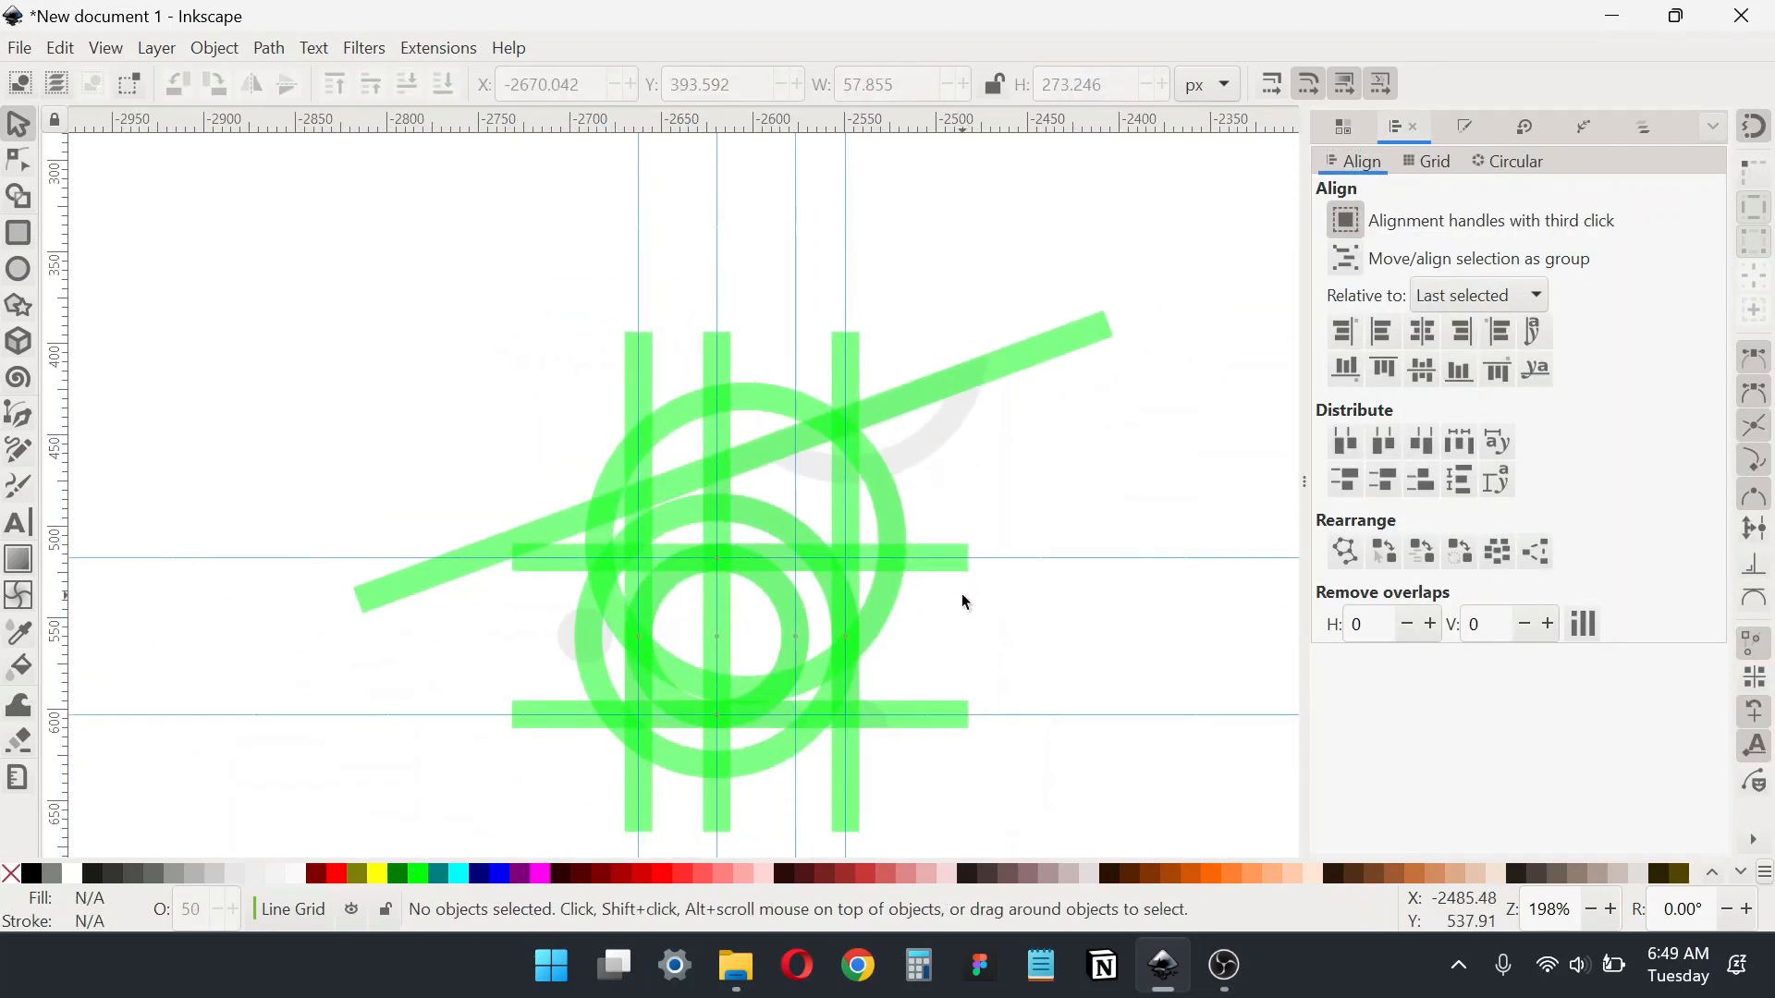
# Step: Duplicate the medium-sized circle and place the copy over the lower curve of the ear, centred on the rightmost vertical guide
pyautogui.keyDown('ctrl'); pyautogui.click(801, 539); pyautogui.keyUp('ctrl')
pyautogui.hotkey('ctrl', 'd')
pyautogui.moveTo(796, 530); pyautogui.dragTo(943, 218)
pyautogui.hotkey('ctrl', 'z')
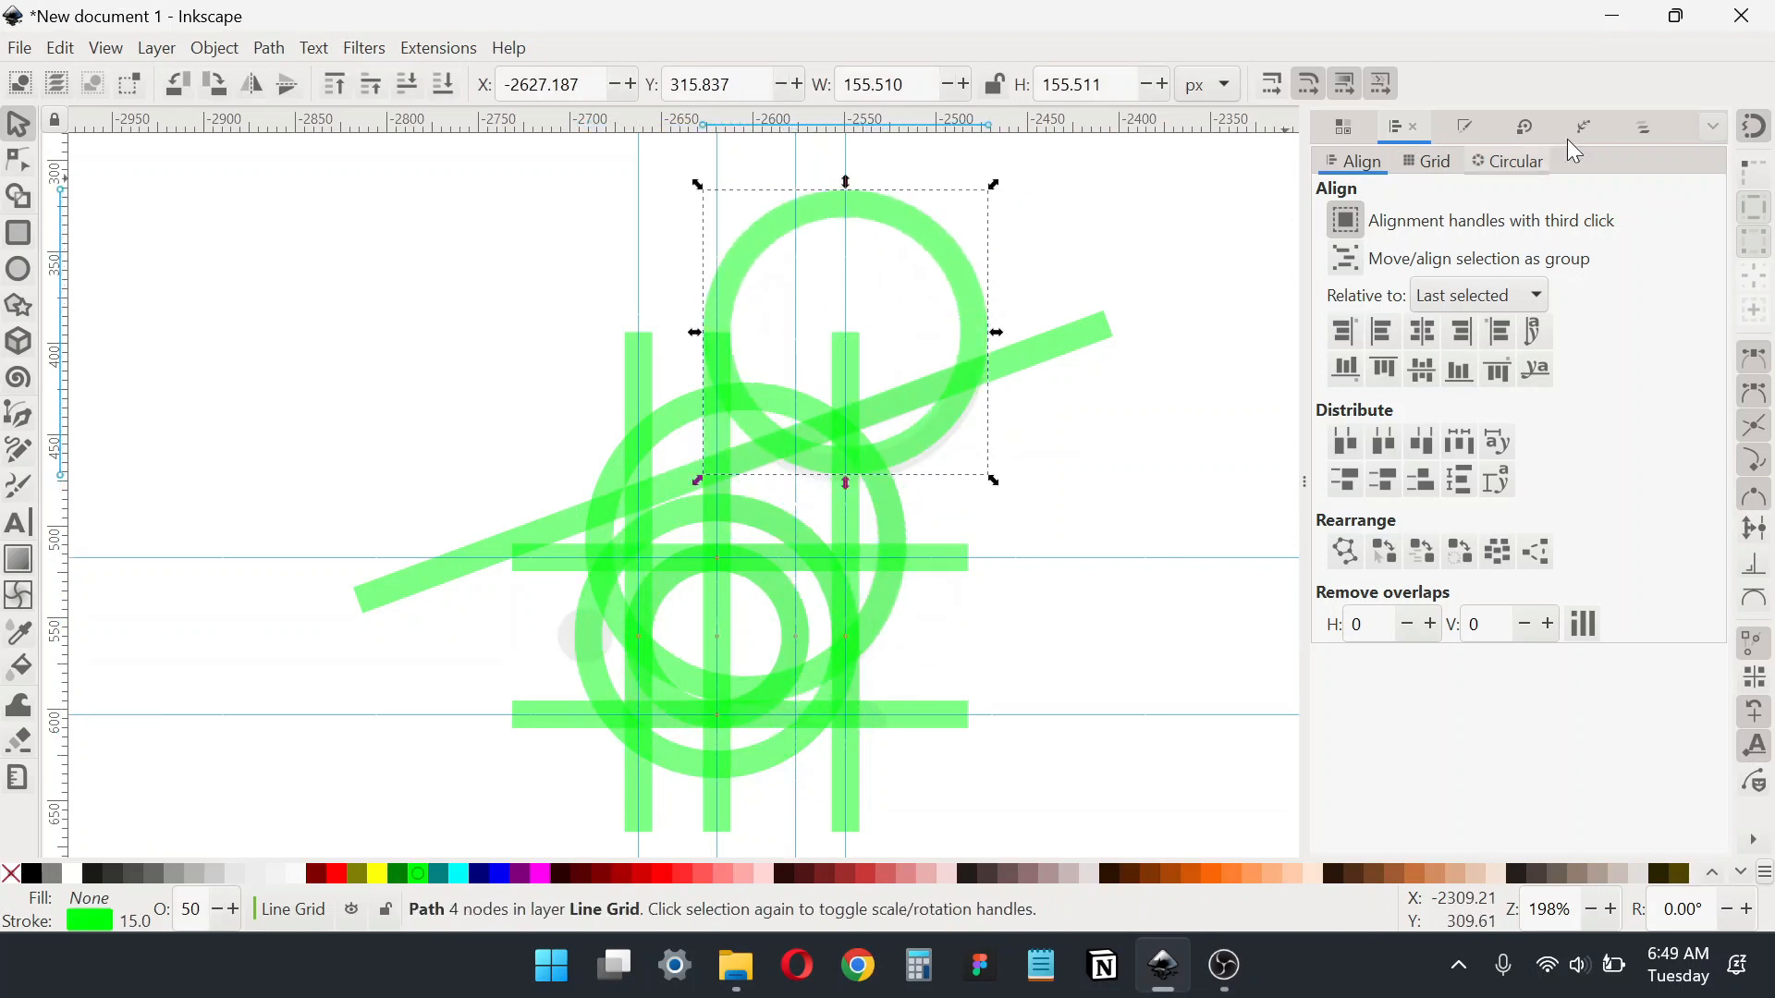
pyautogui.scroll(1, 943, 222)
pyautogui.moveTo(947, 331); pyautogui.dragTo(959, 344)
pyautogui.moveTo(923, 274); pyautogui.dragTo(924, 277)
pyautogui.click(1110, 331)
pyautogui.scroll(-2, 959, 255)
pyautogui.click(542, 717)
pyautogui.scroll(1, 782, 541)
pyautogui.moveTo(1063, 440); pyautogui.dragTo(1038, 527)
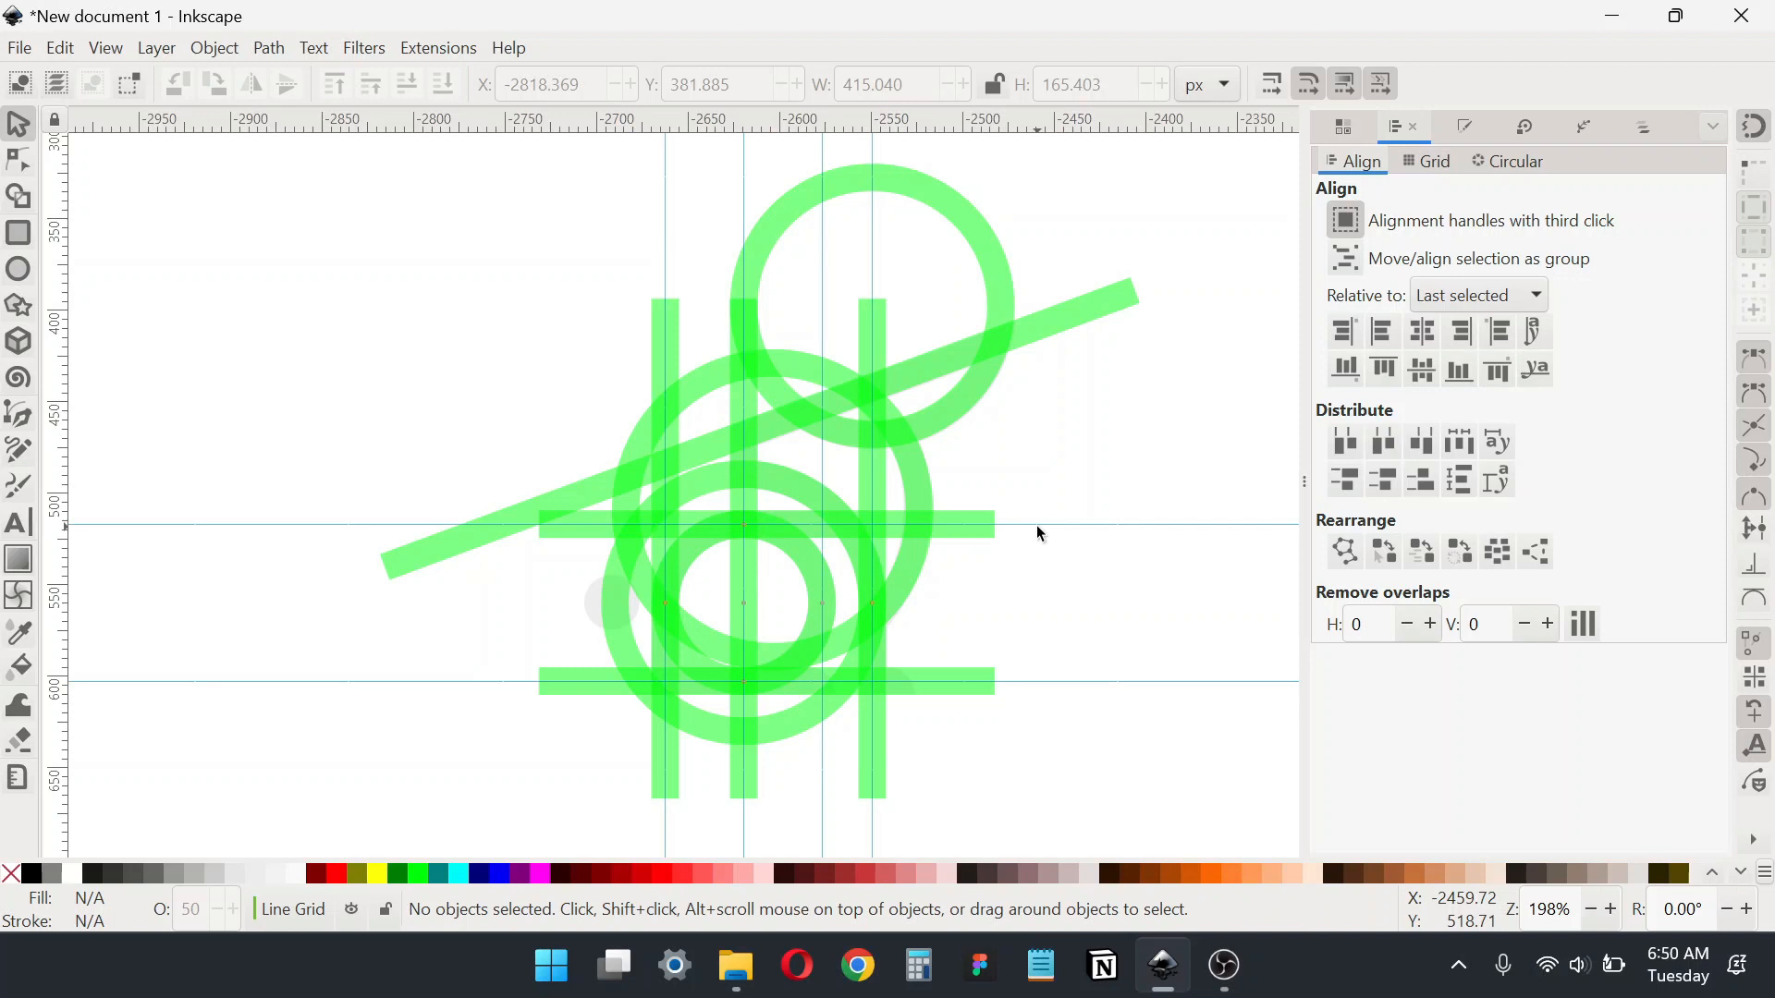
# Step: Collapse the Line Grid layer and duplicate it
pyautogui.hotkey('ctrl', 'shift', 'l')
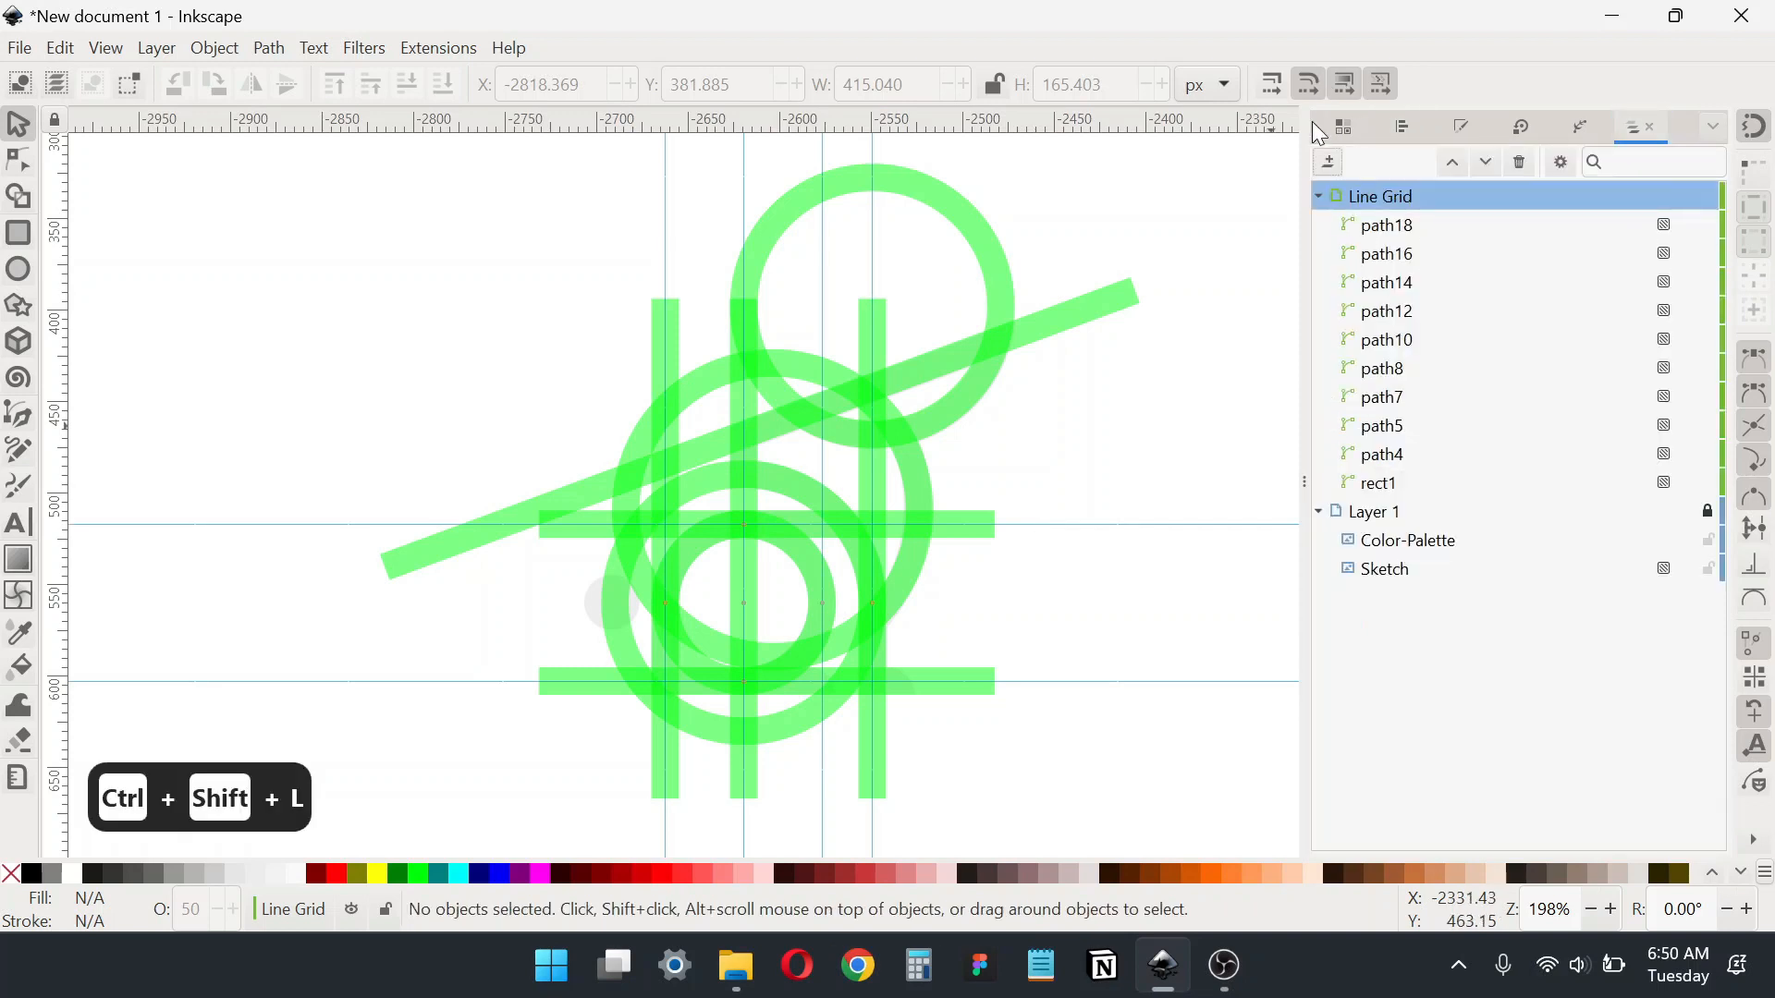
pyautogui.click(1318, 196)
pyautogui.scroll(2, 1007, 487)
pyautogui.hscroll(1, 1007, 488)
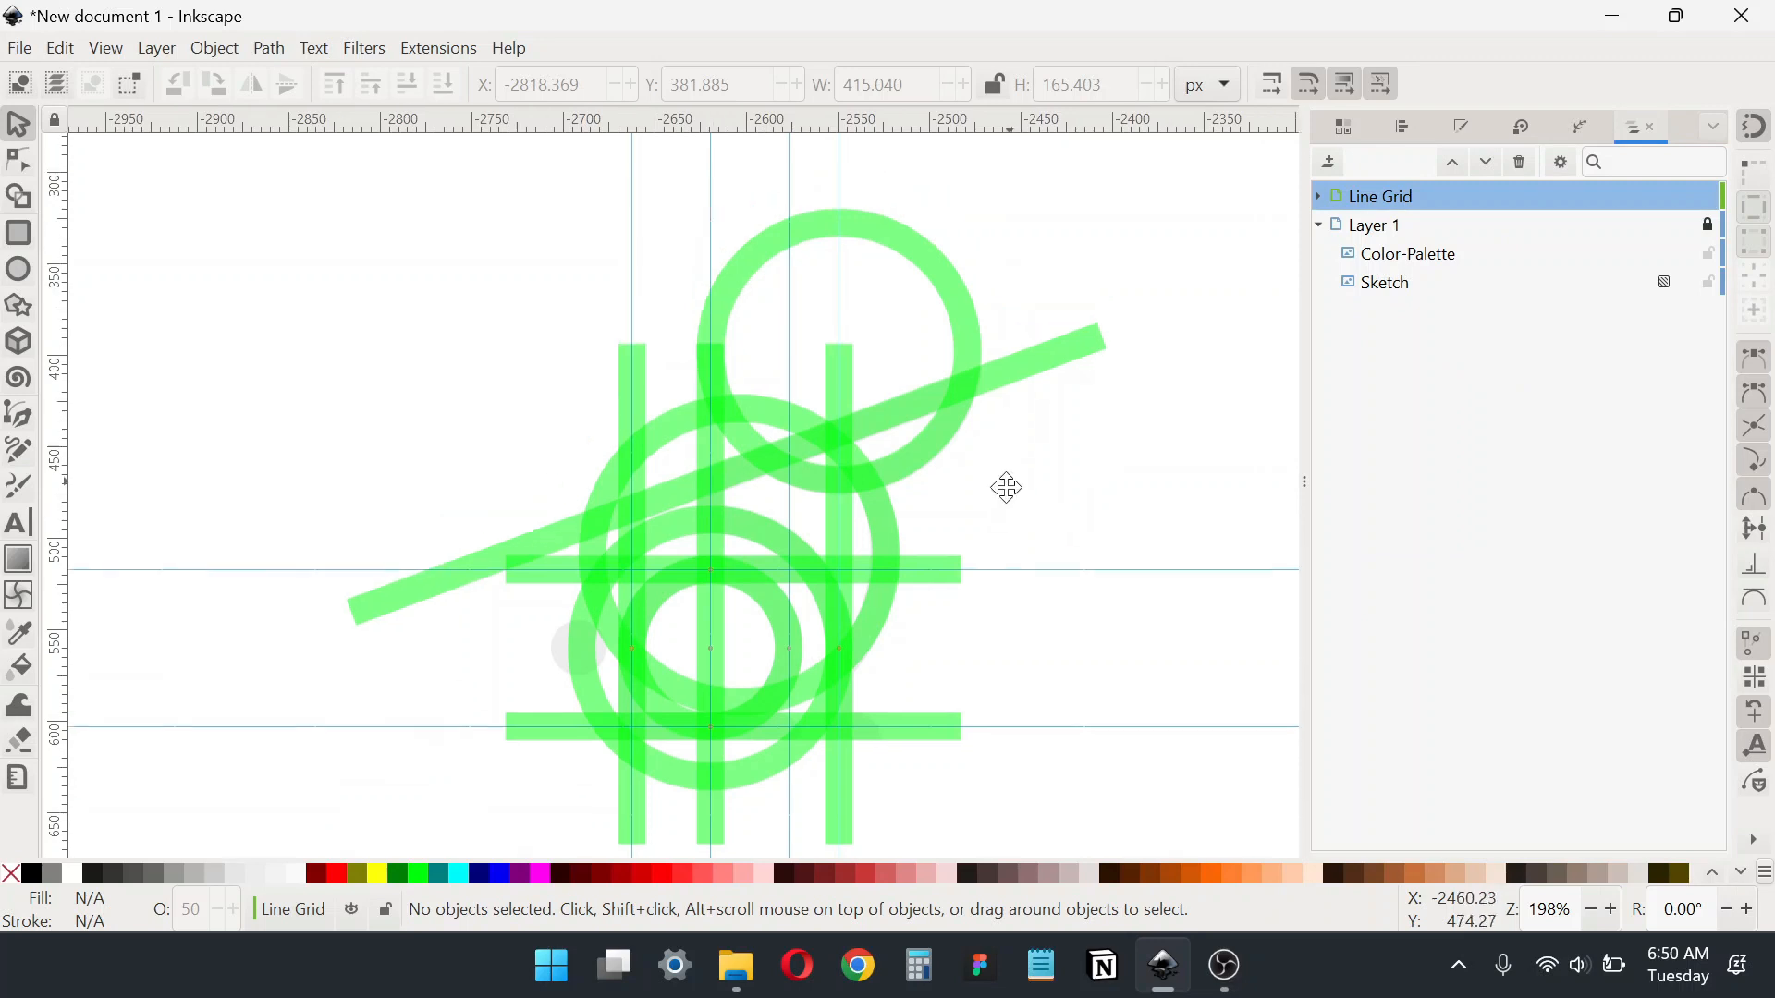
pyautogui.scroll(-1, 1007, 487)
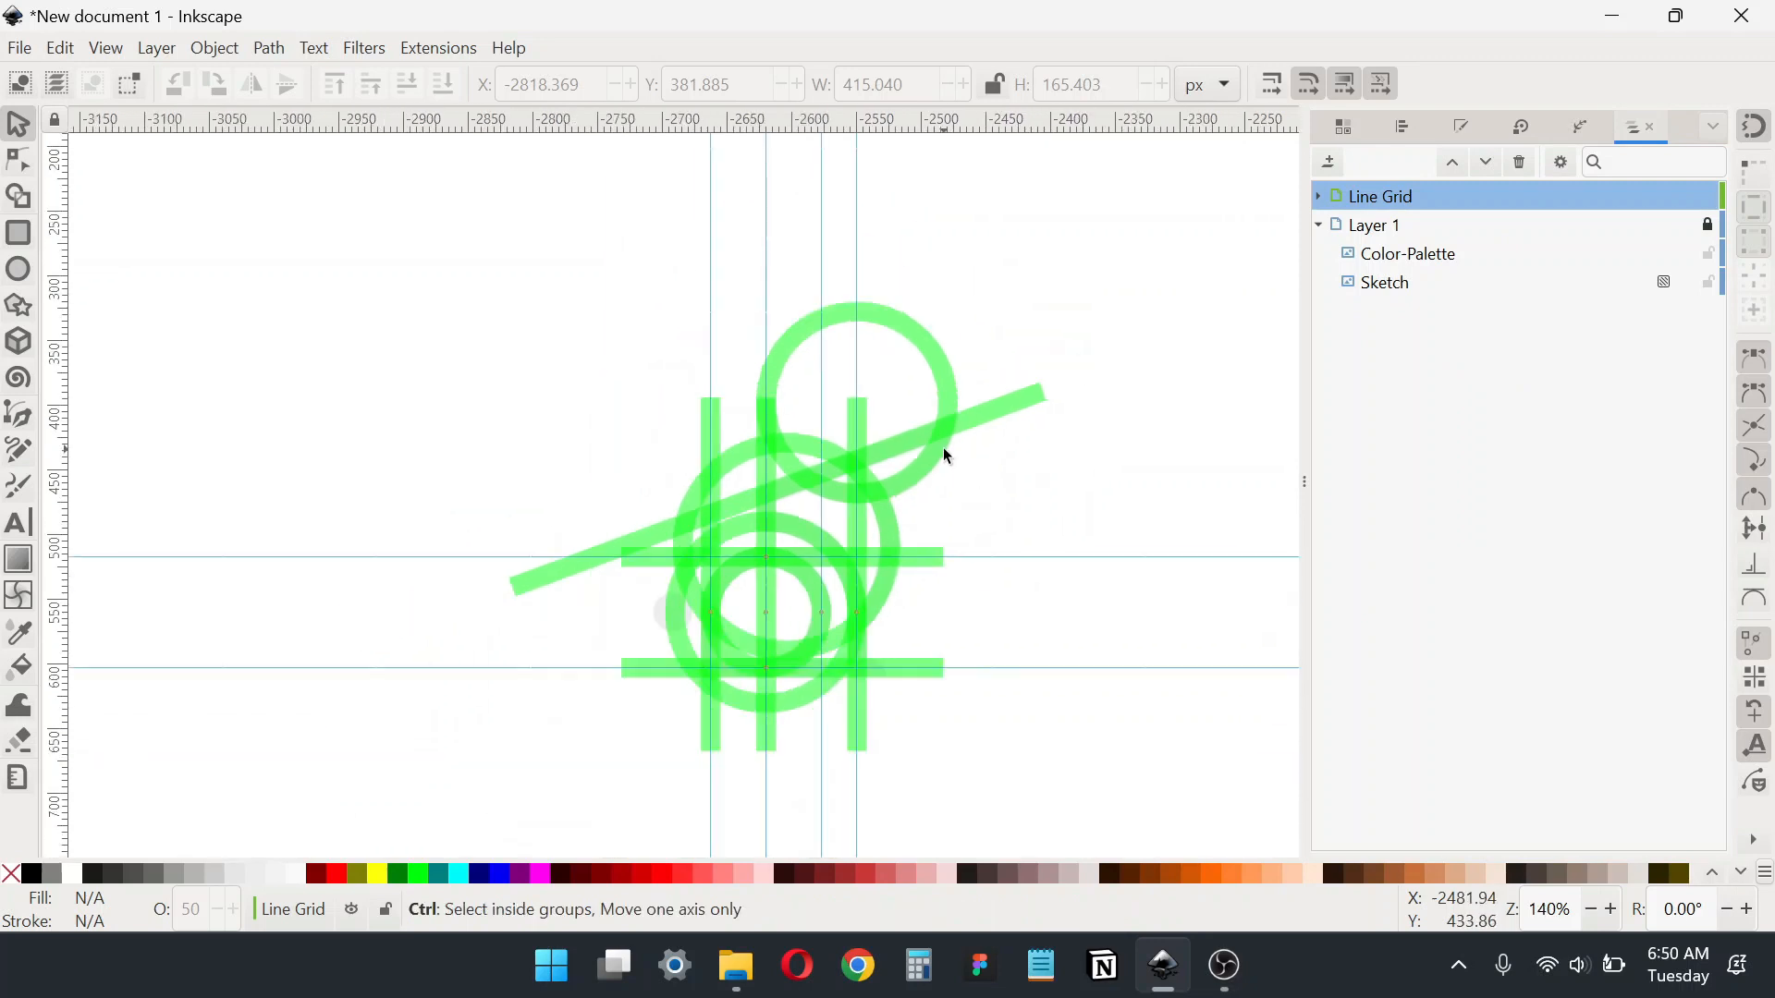
pyautogui.rightClick(1457, 198)
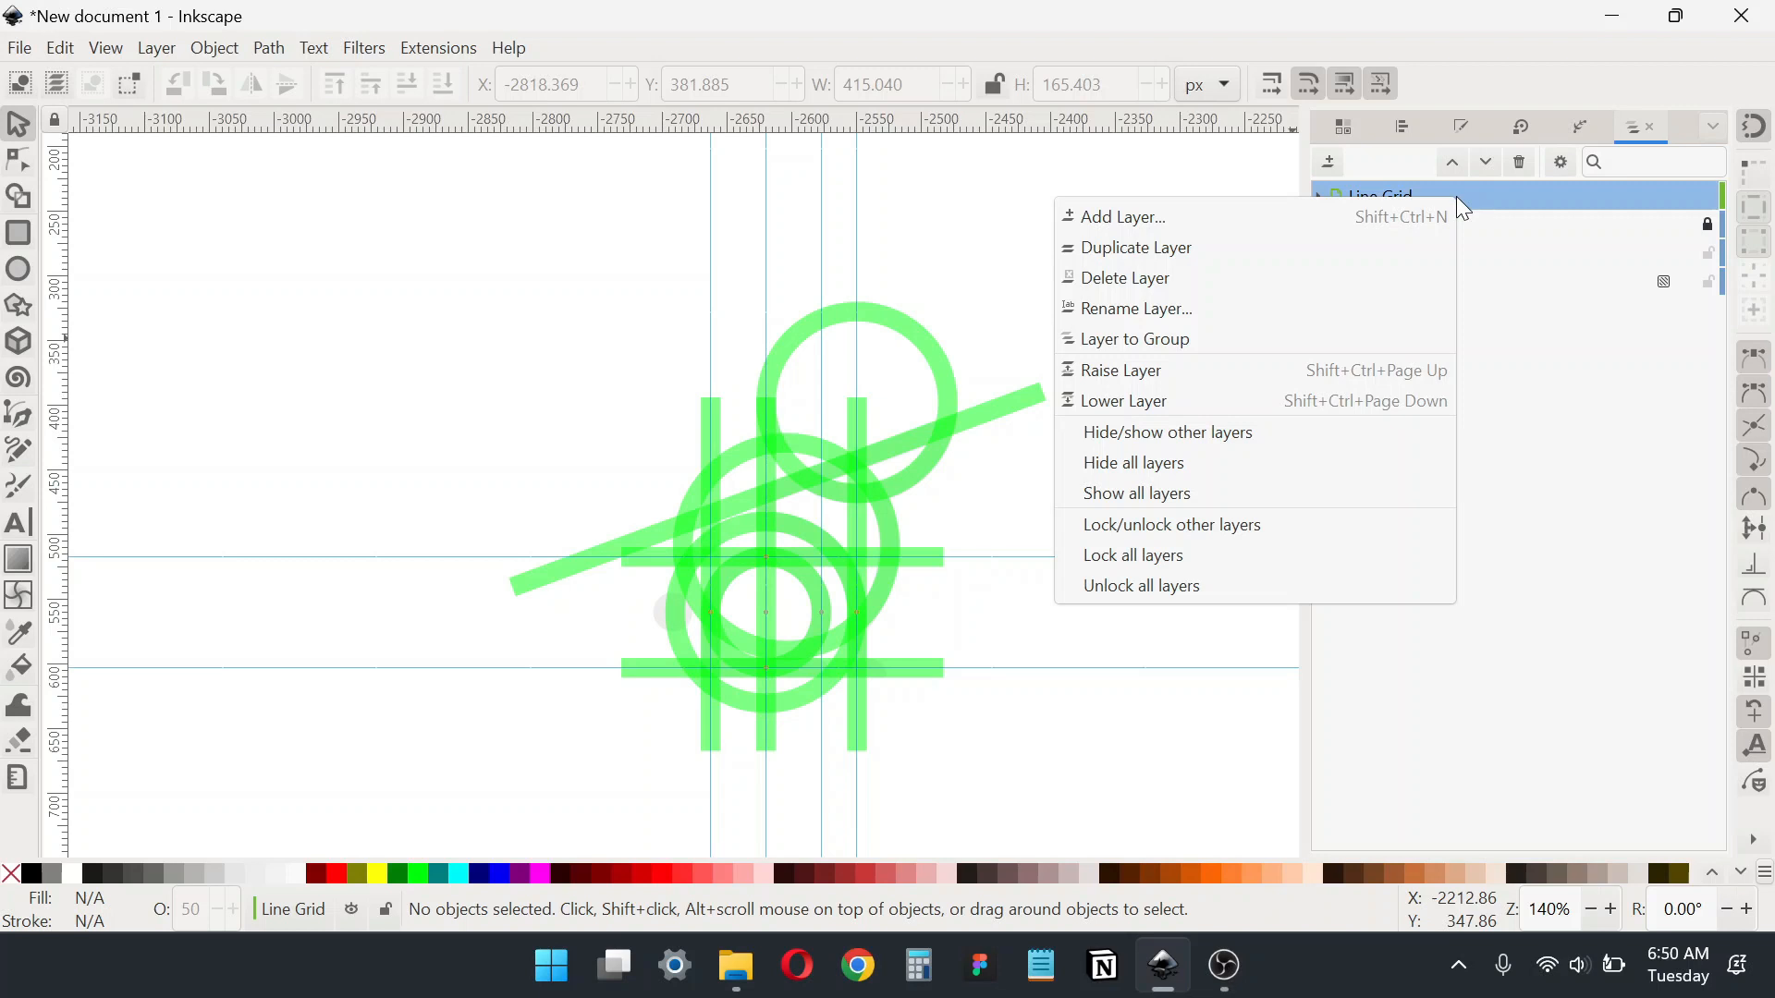
pyautogui.click(1428, 248)
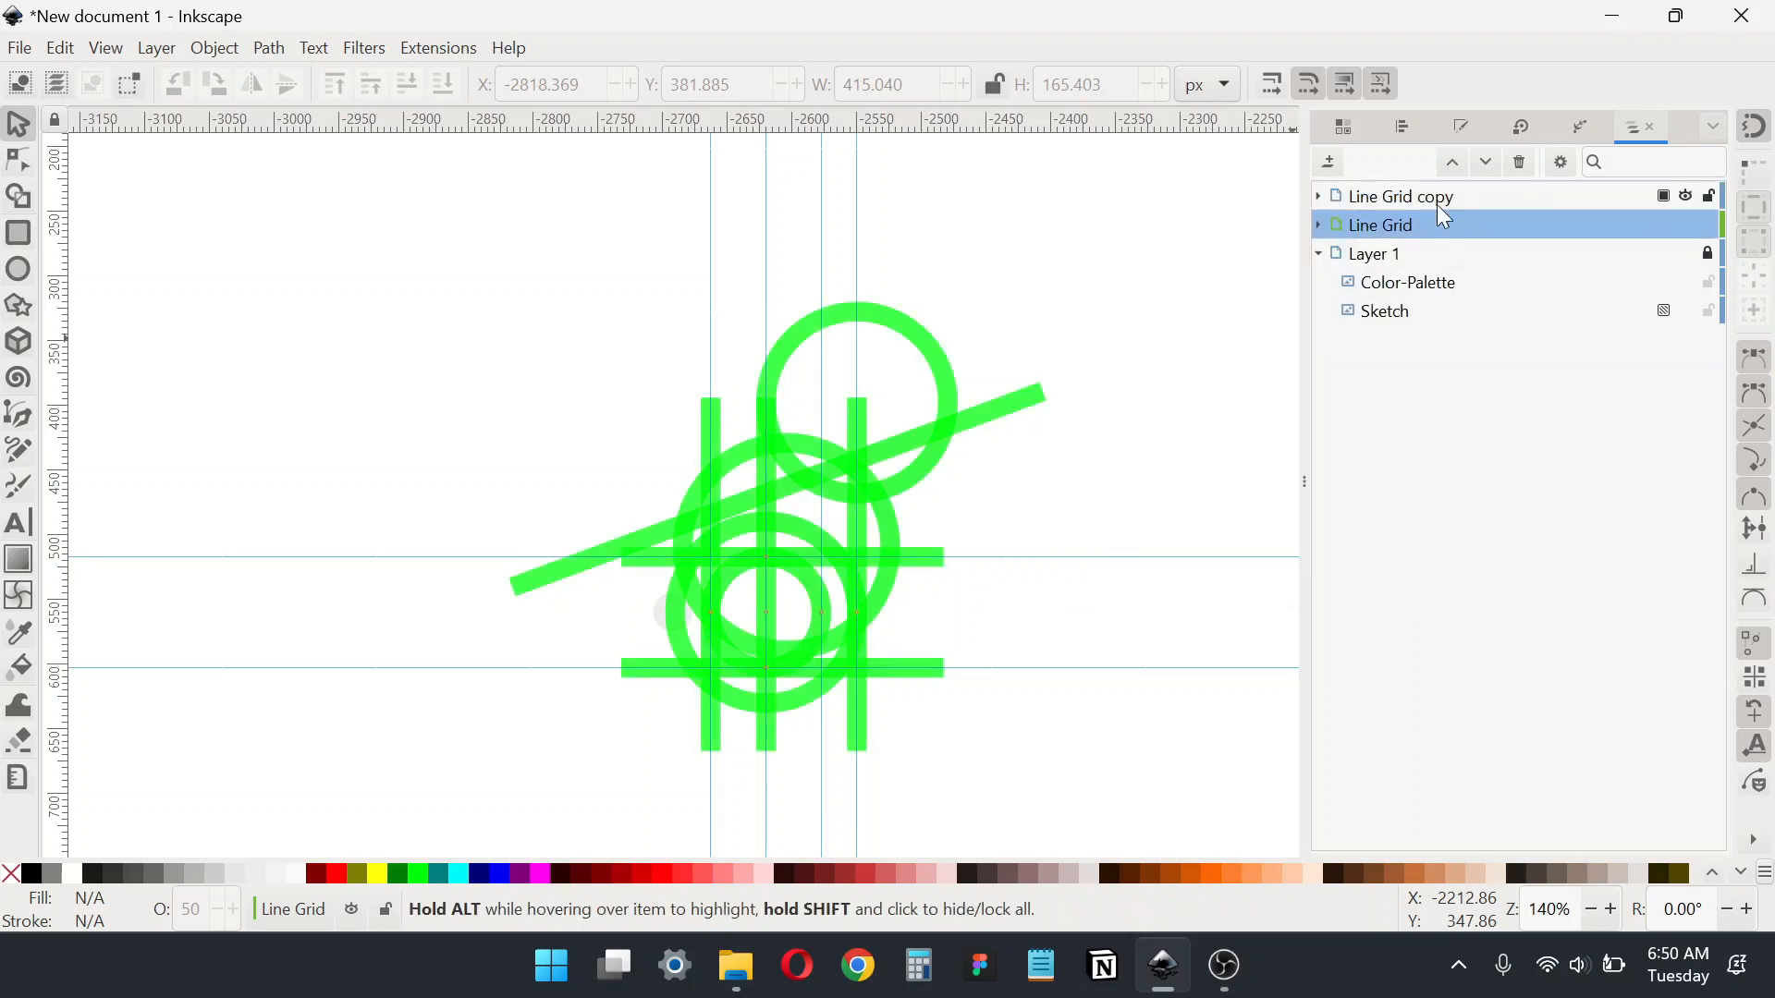
# Step: Rename the duplicated Line Grid layer as Logo Design
pyautogui.doubleClick(1440, 198)
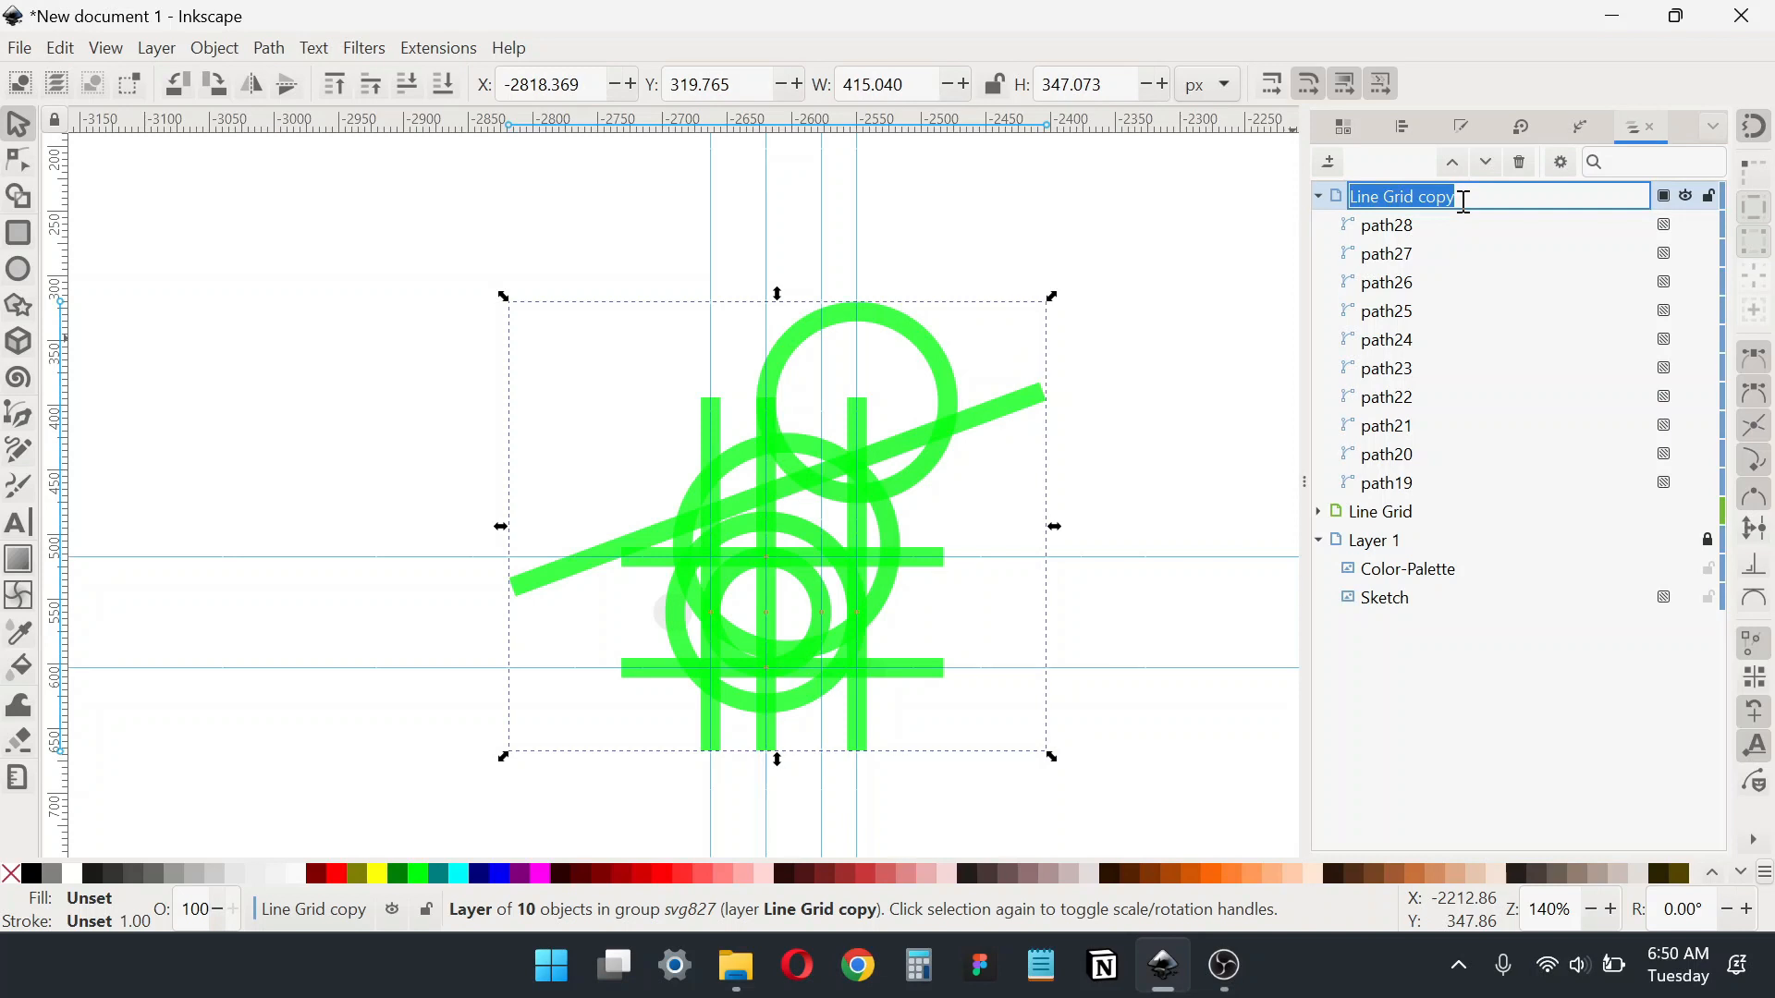
pyautogui.write('D')
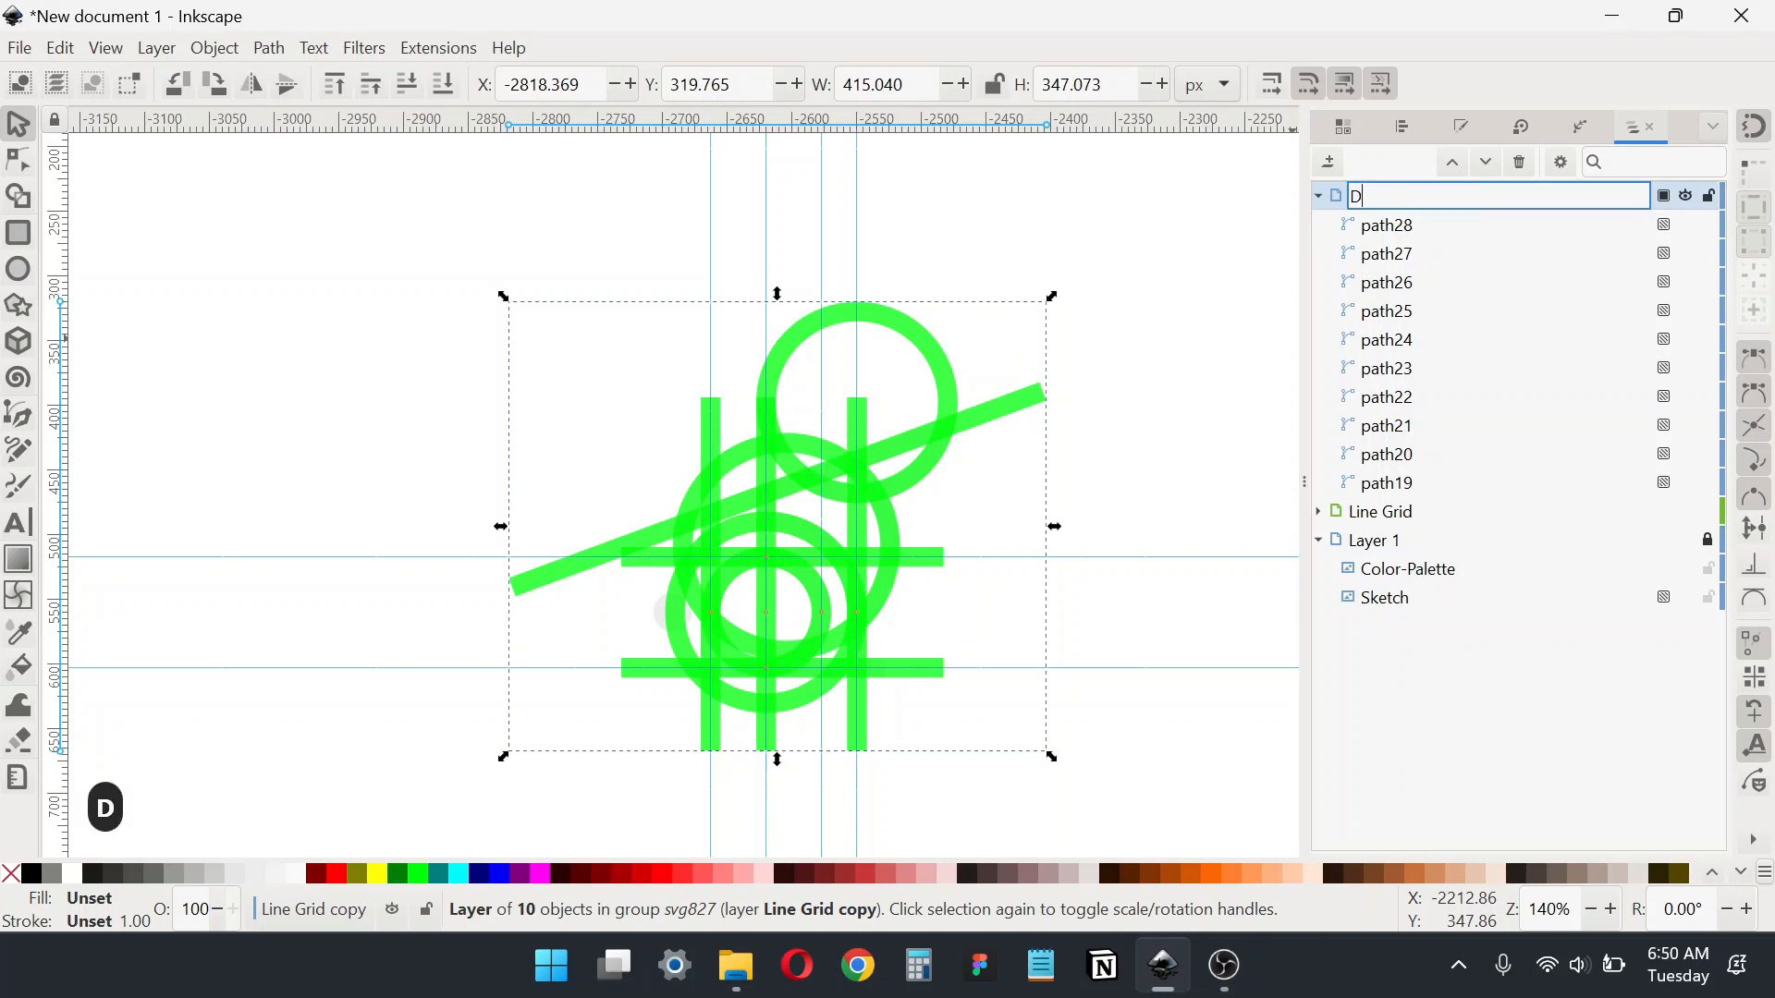
pyautogui.write('esain')
pyautogui.hotkey('ctrl', 'a')
pyautogui.write('Logo D')
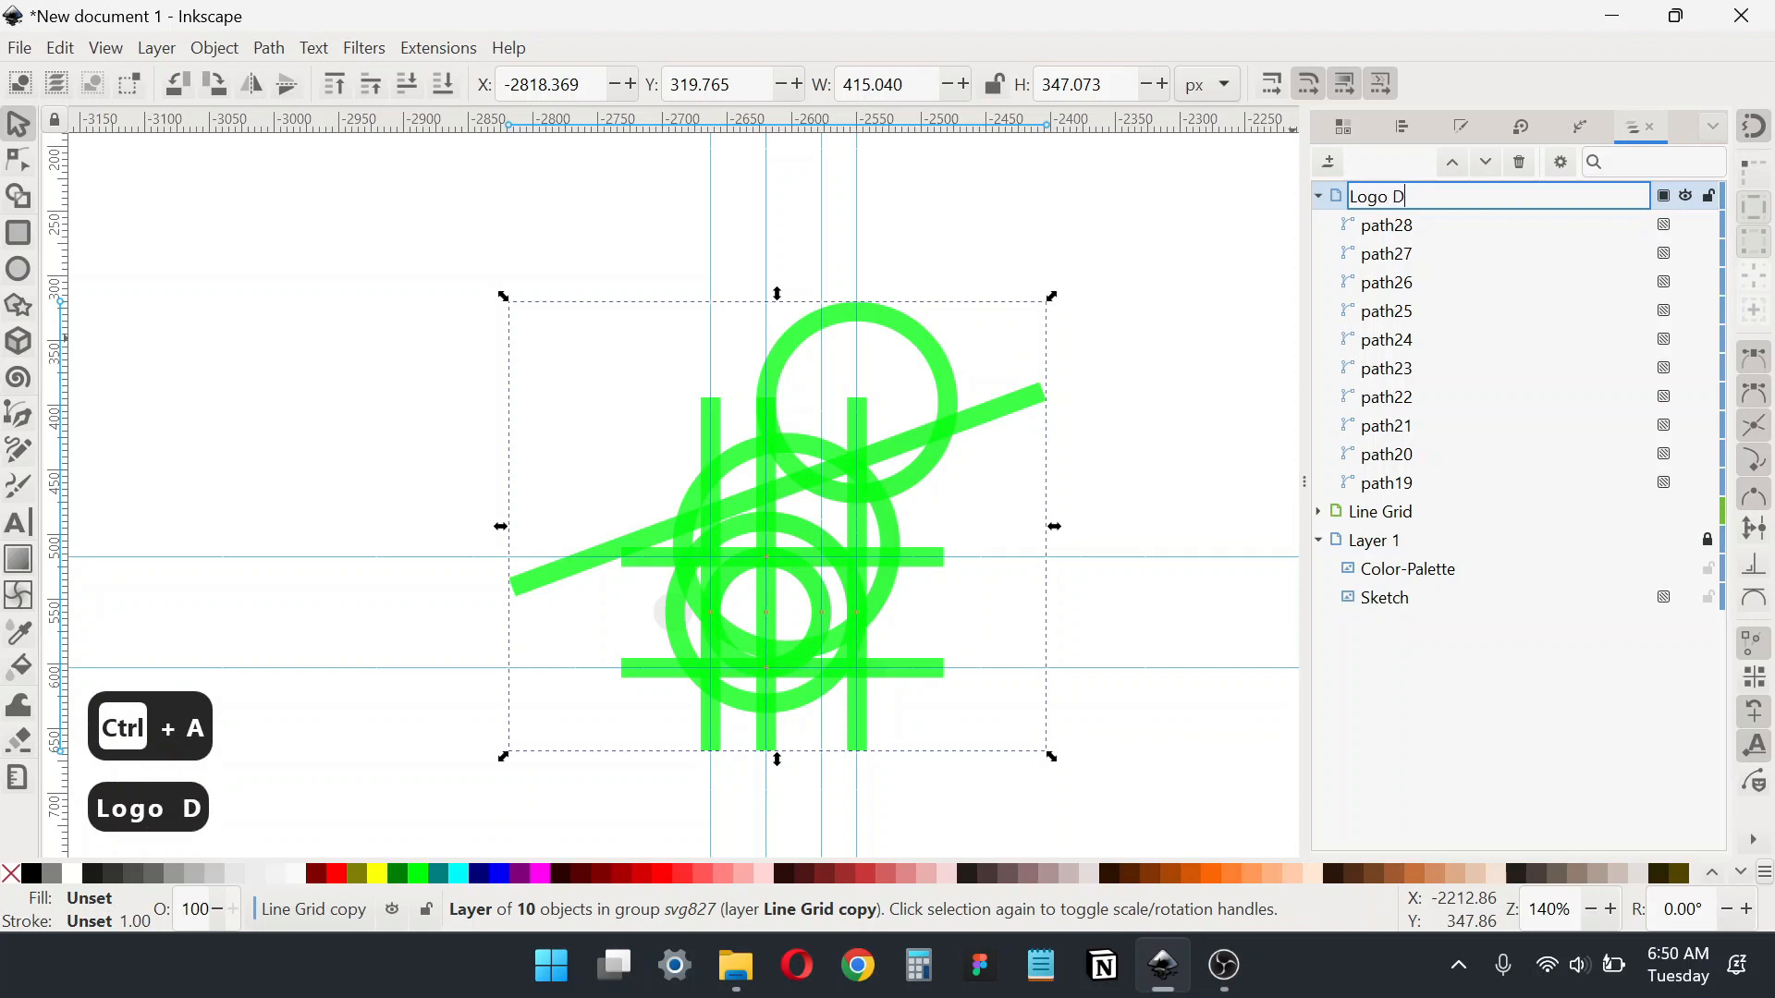
pyautogui.write('esign')
pyautogui.press('Return')
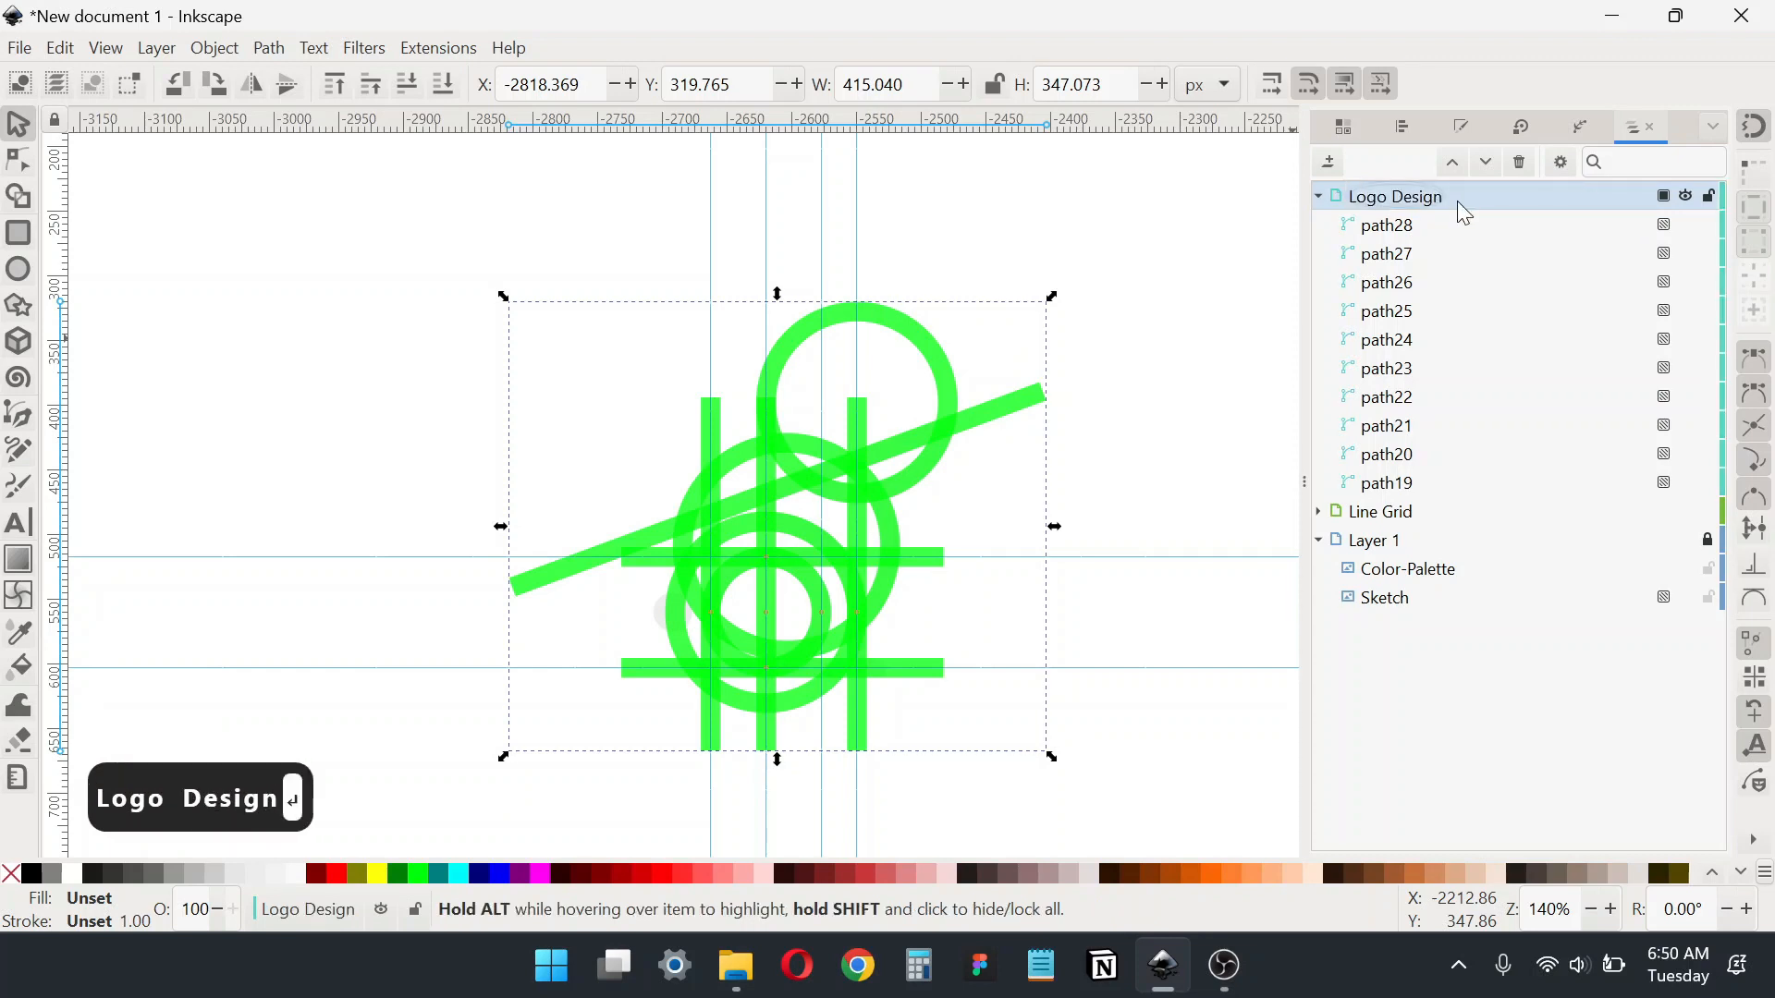
# Step: Hide the Line Grid layer and collapse the Logo Design and Layer 1 entries
pyautogui.click(1320, 194)
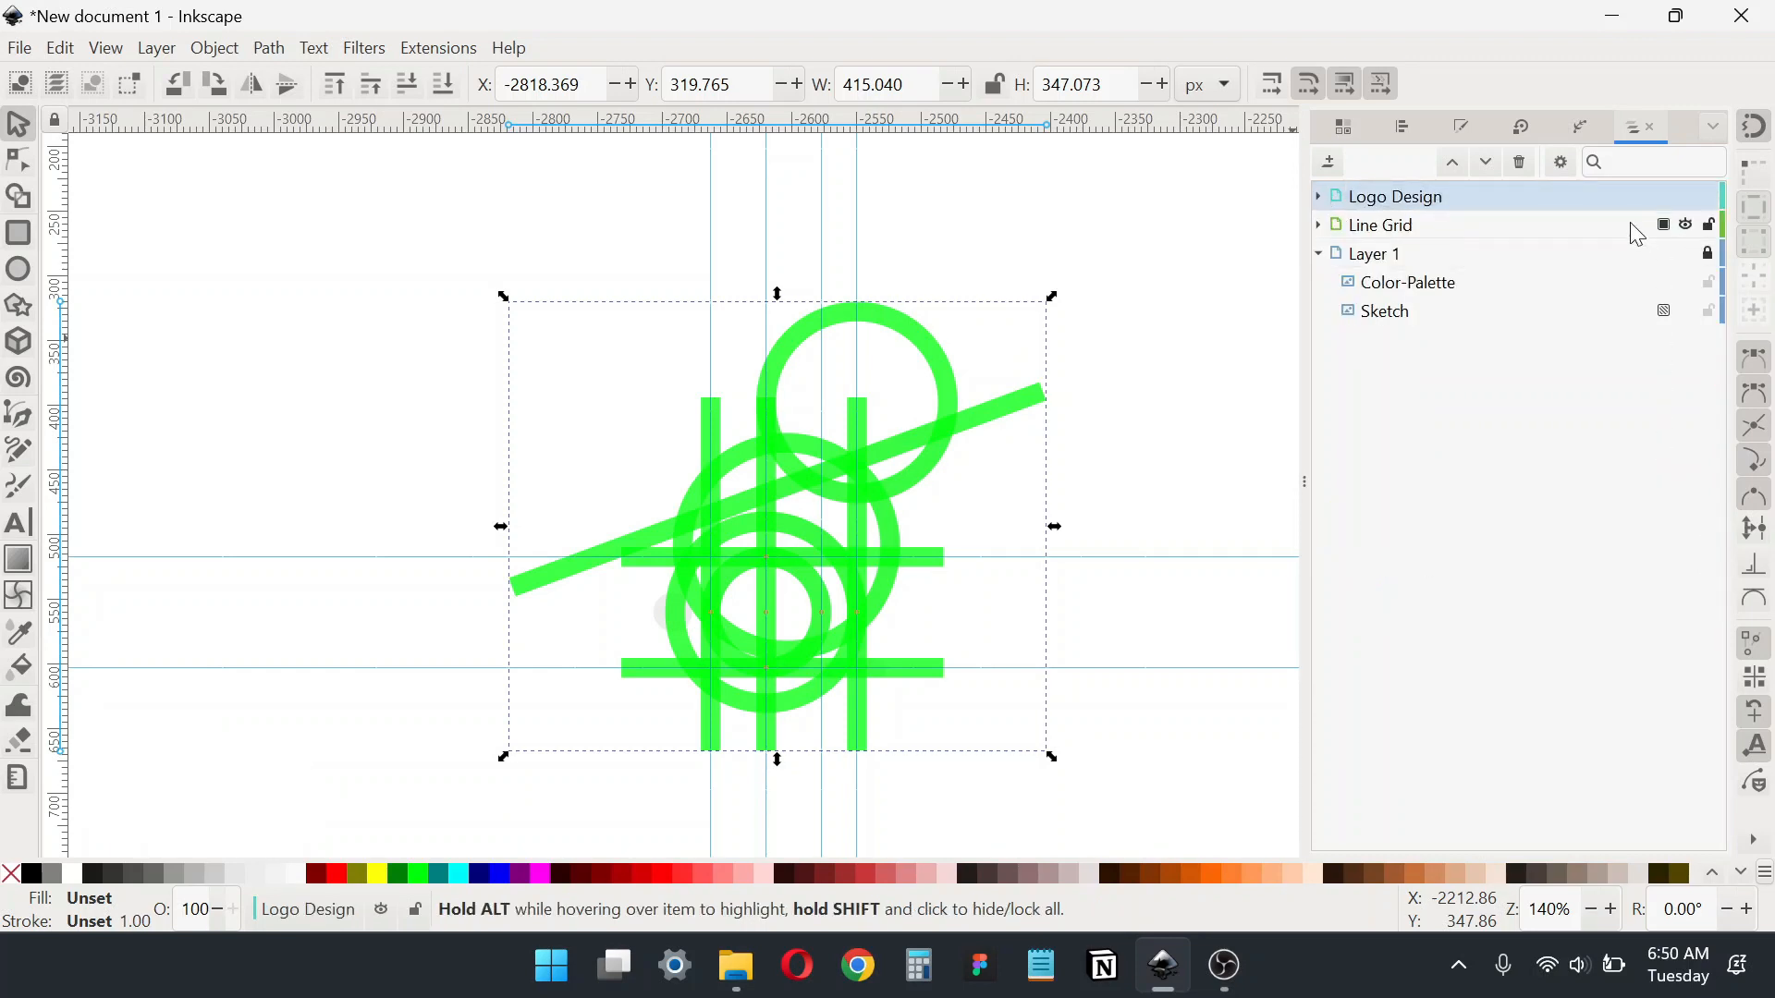
pyautogui.click(1686, 224)
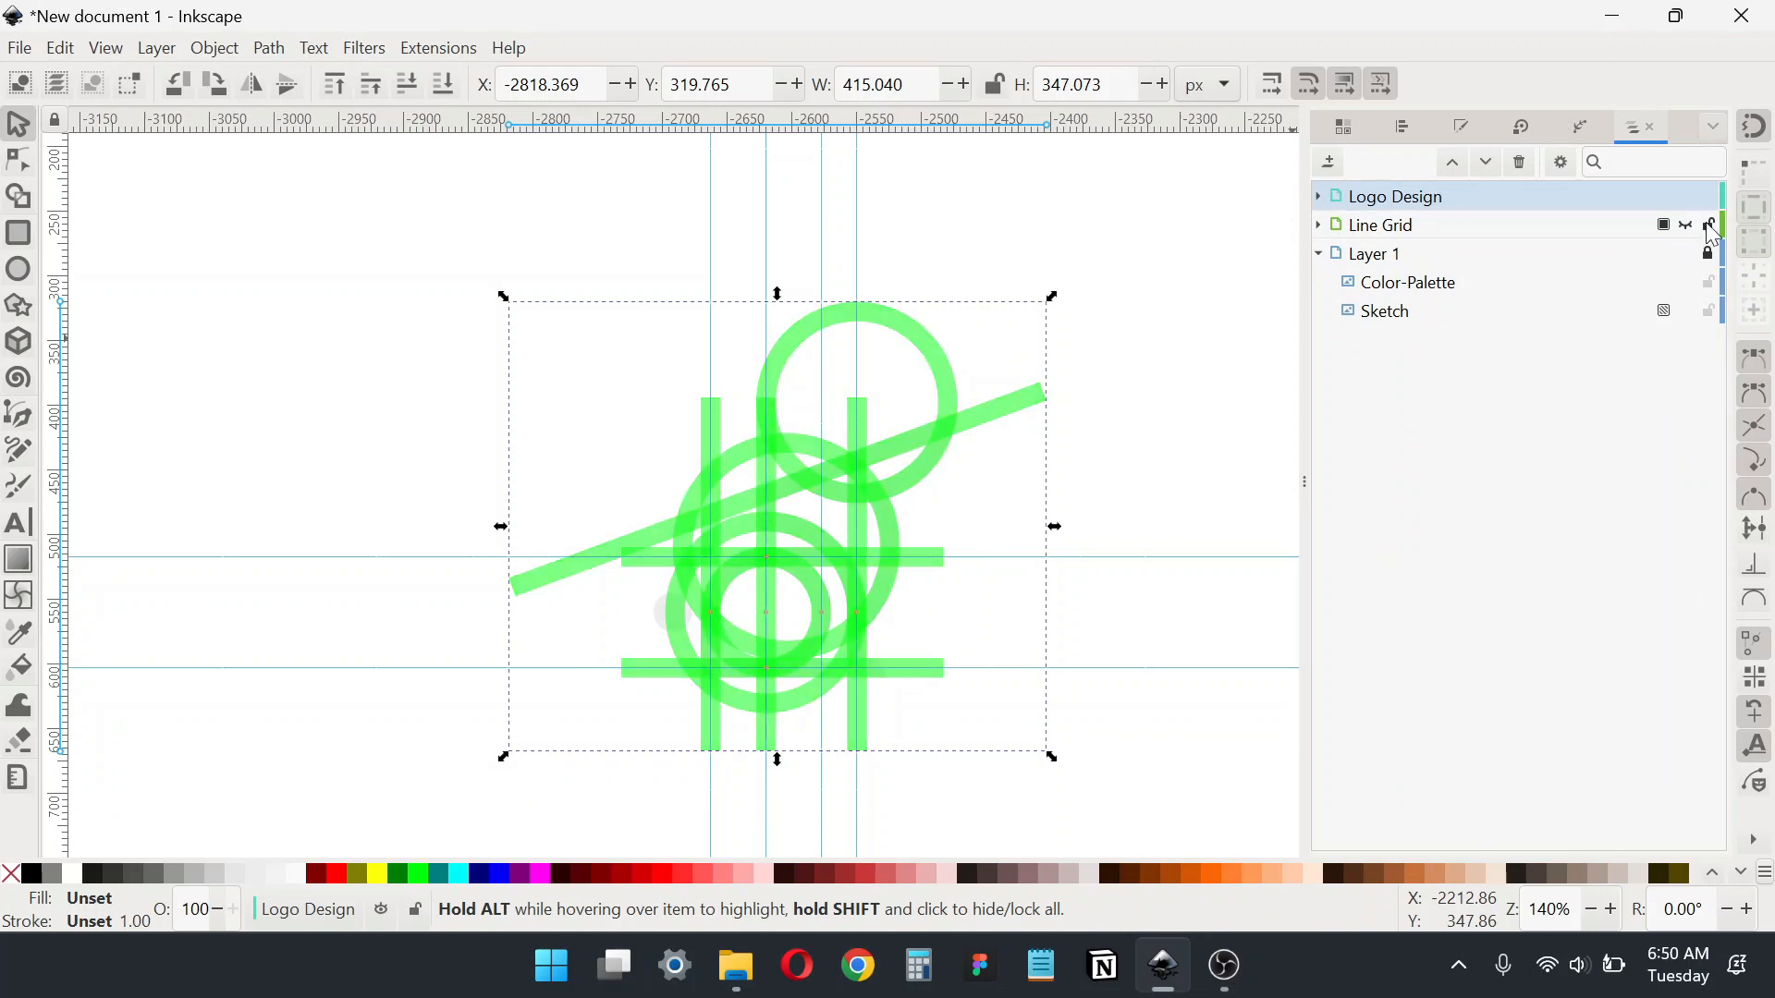
pyautogui.click(1320, 255)
# Step: Select all circles and lines in the Logo Design layer and convert their strokes to paths
pyautogui.moveTo(399, 242); pyautogui.dragTo(1114, 839)
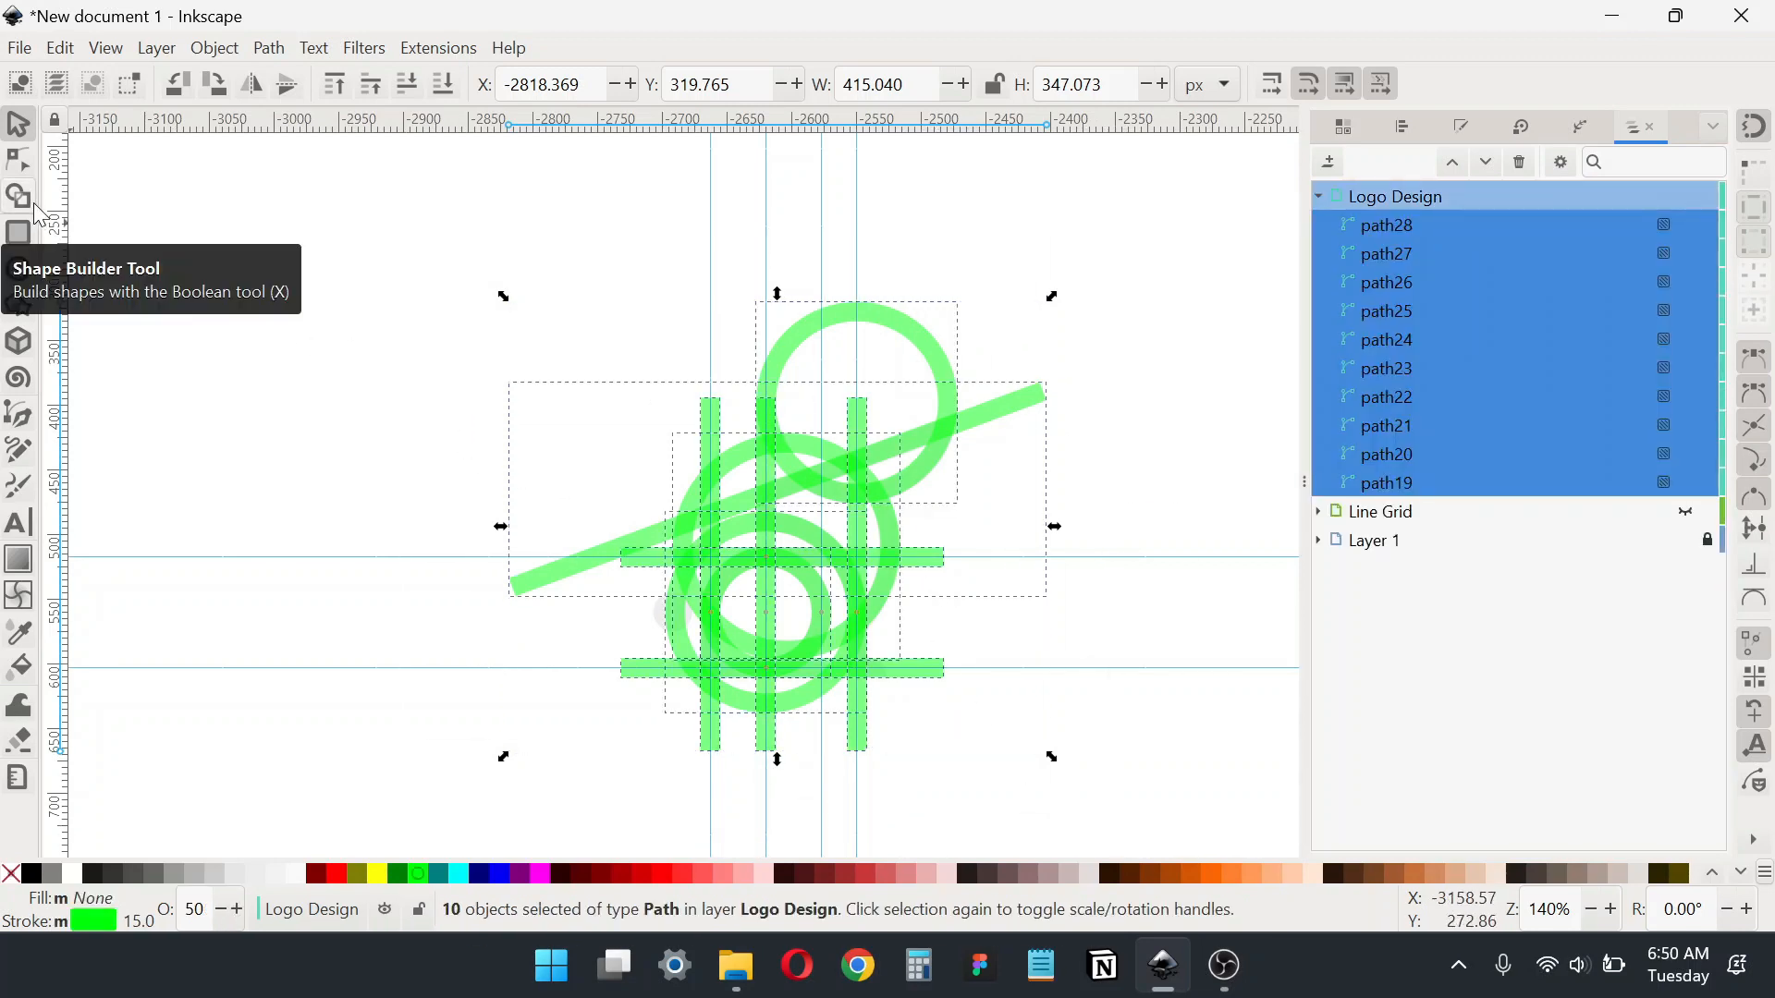
pyautogui.click(18, 160)
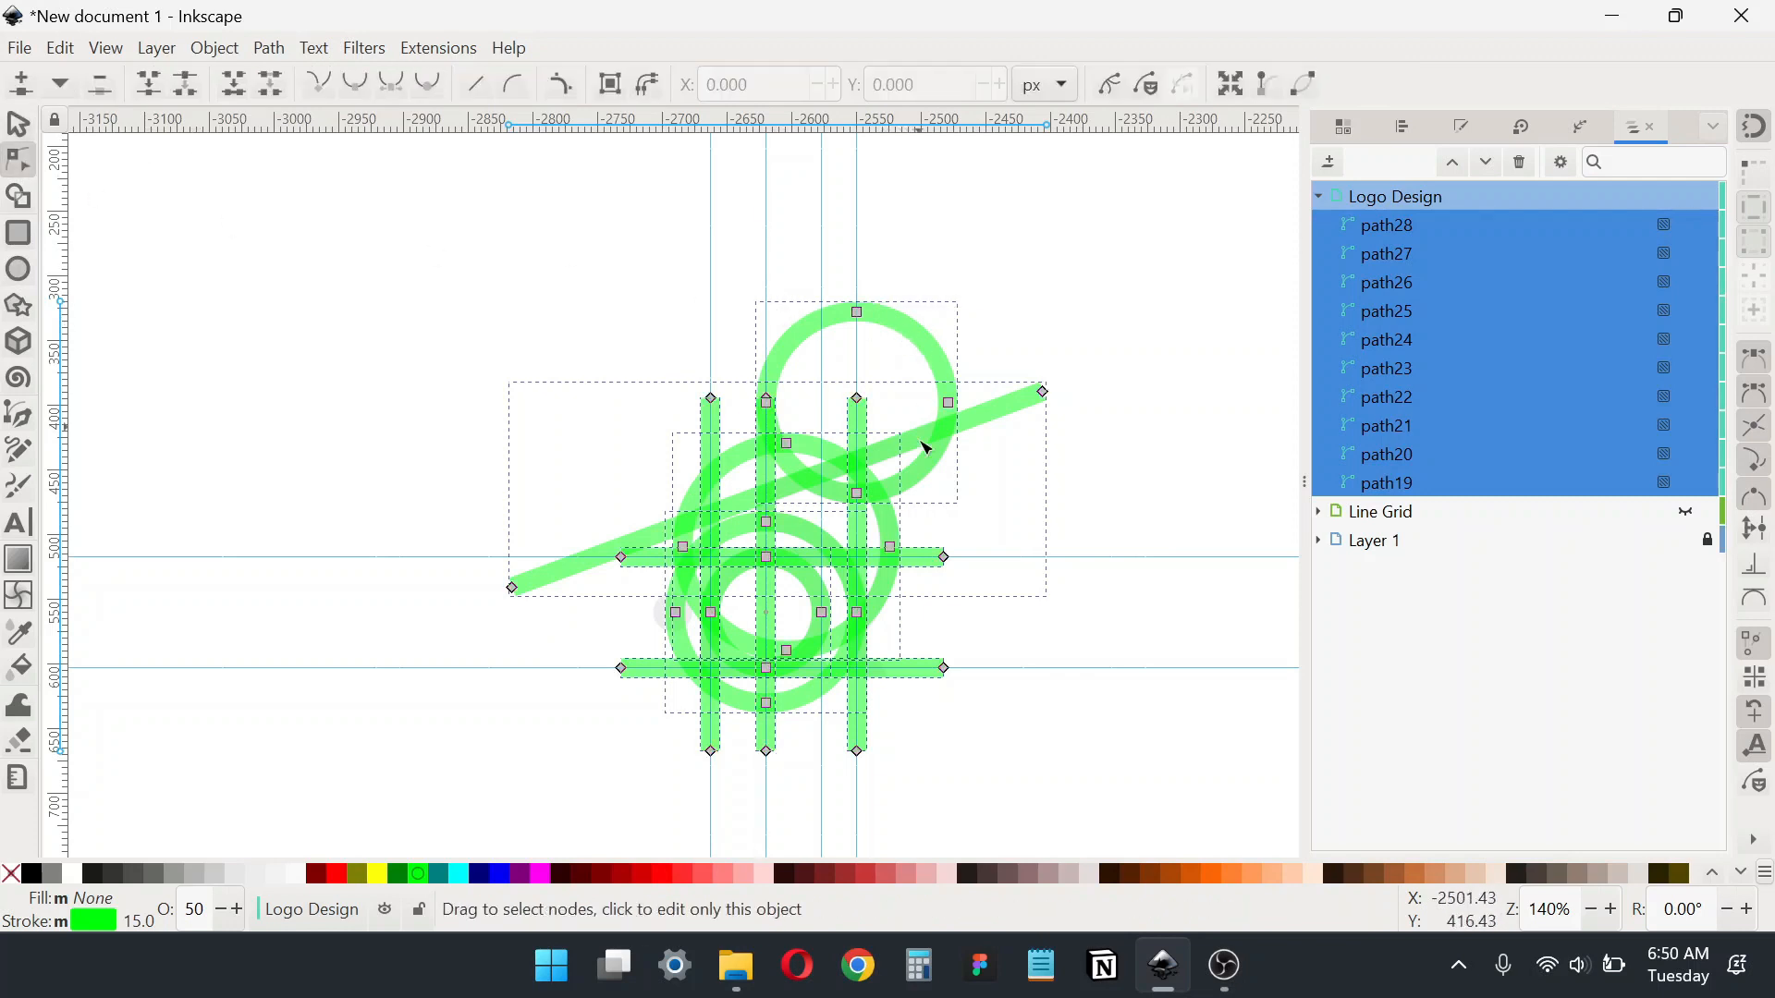
pyautogui.scroll(1, 901, 612)
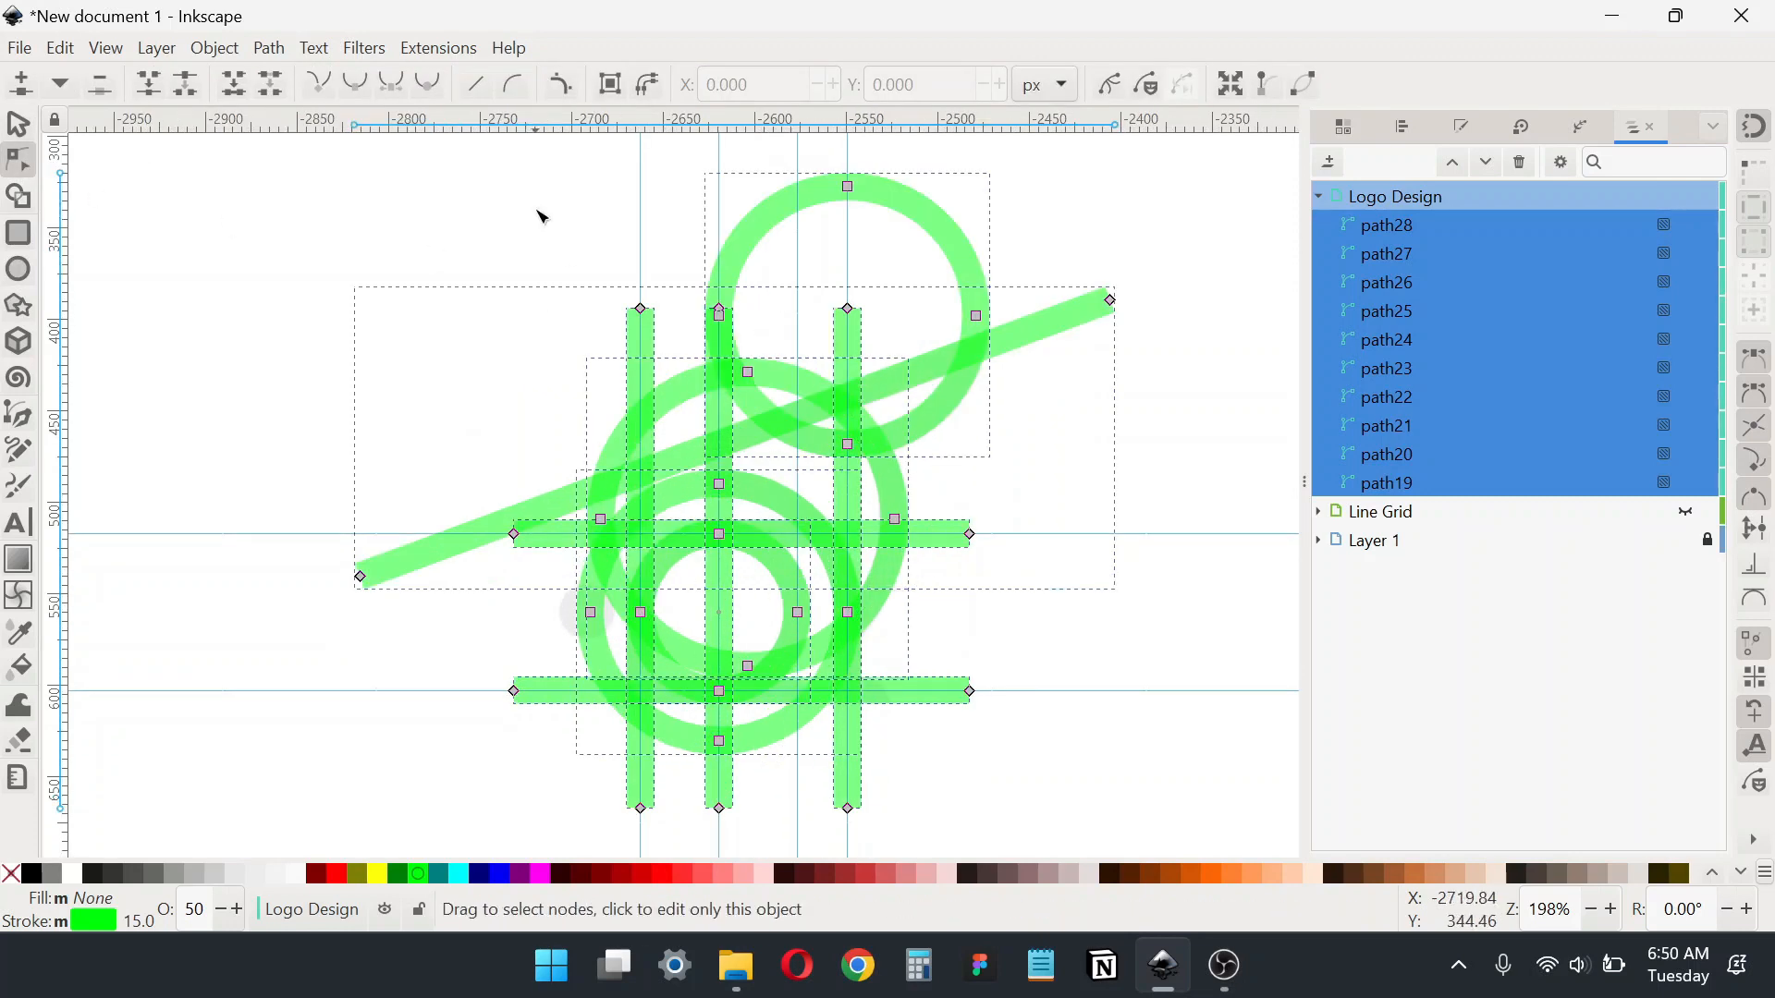
pyautogui.click(269, 48)
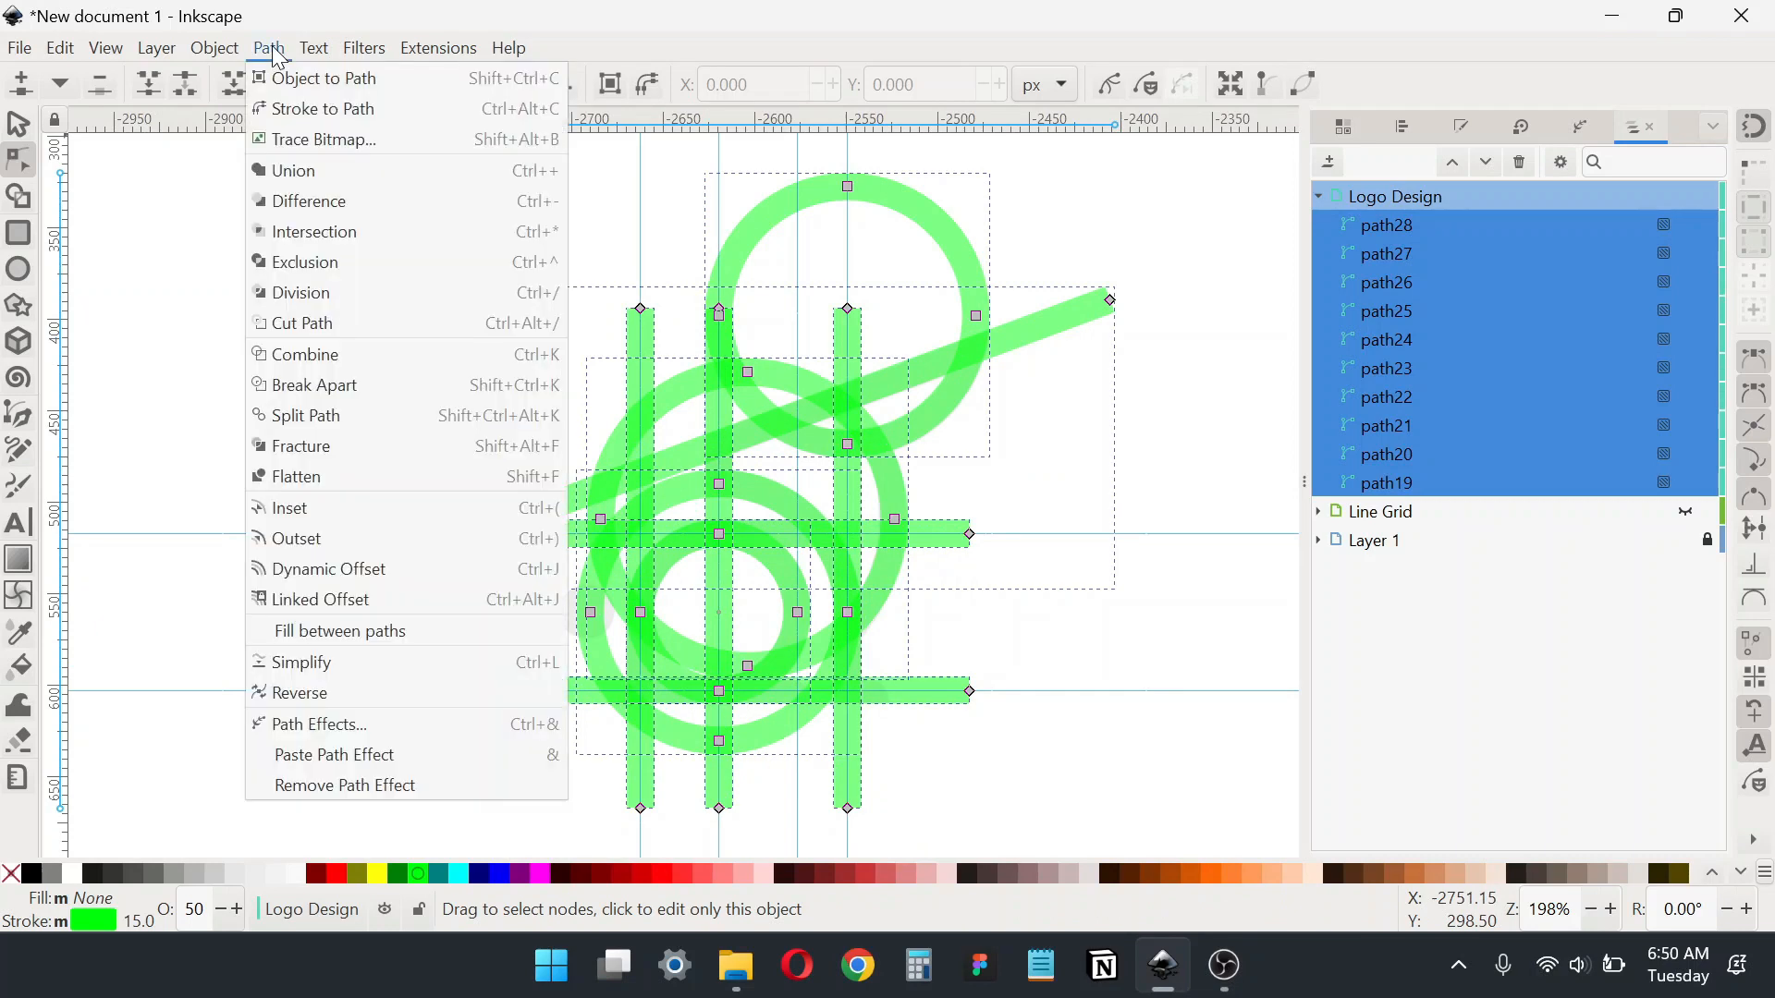
pyautogui.click(298, 111)
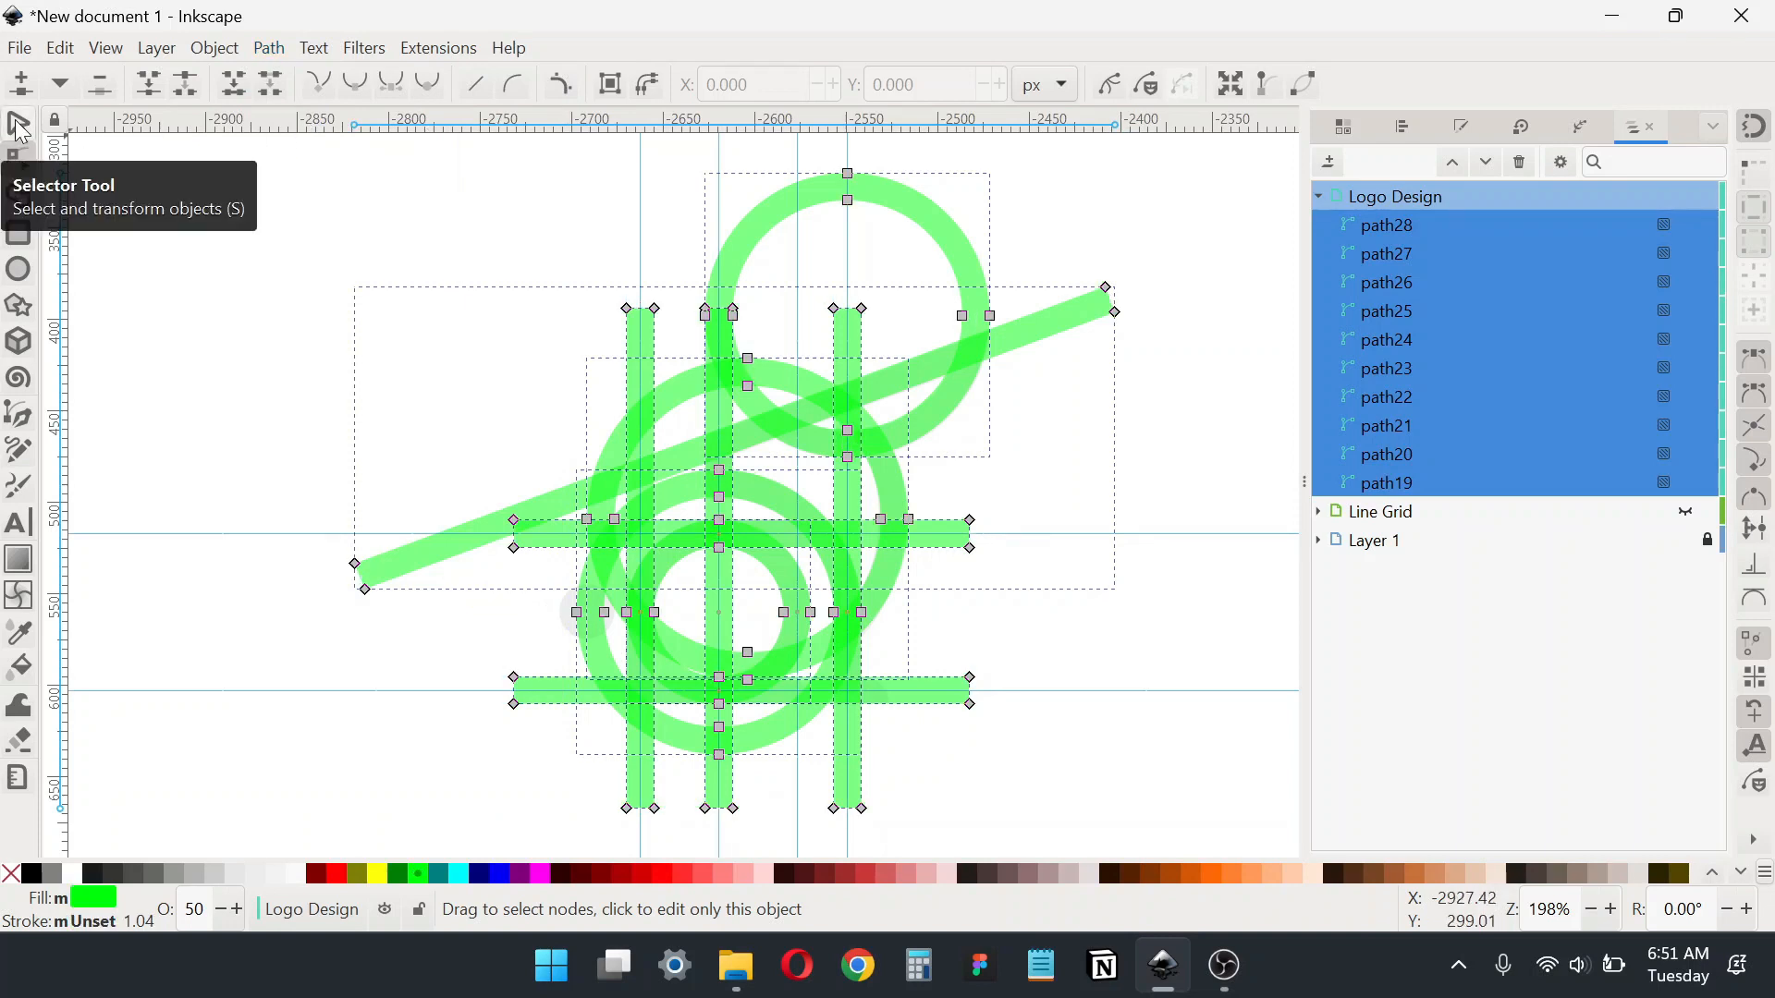
pyautogui.click(21, 128)
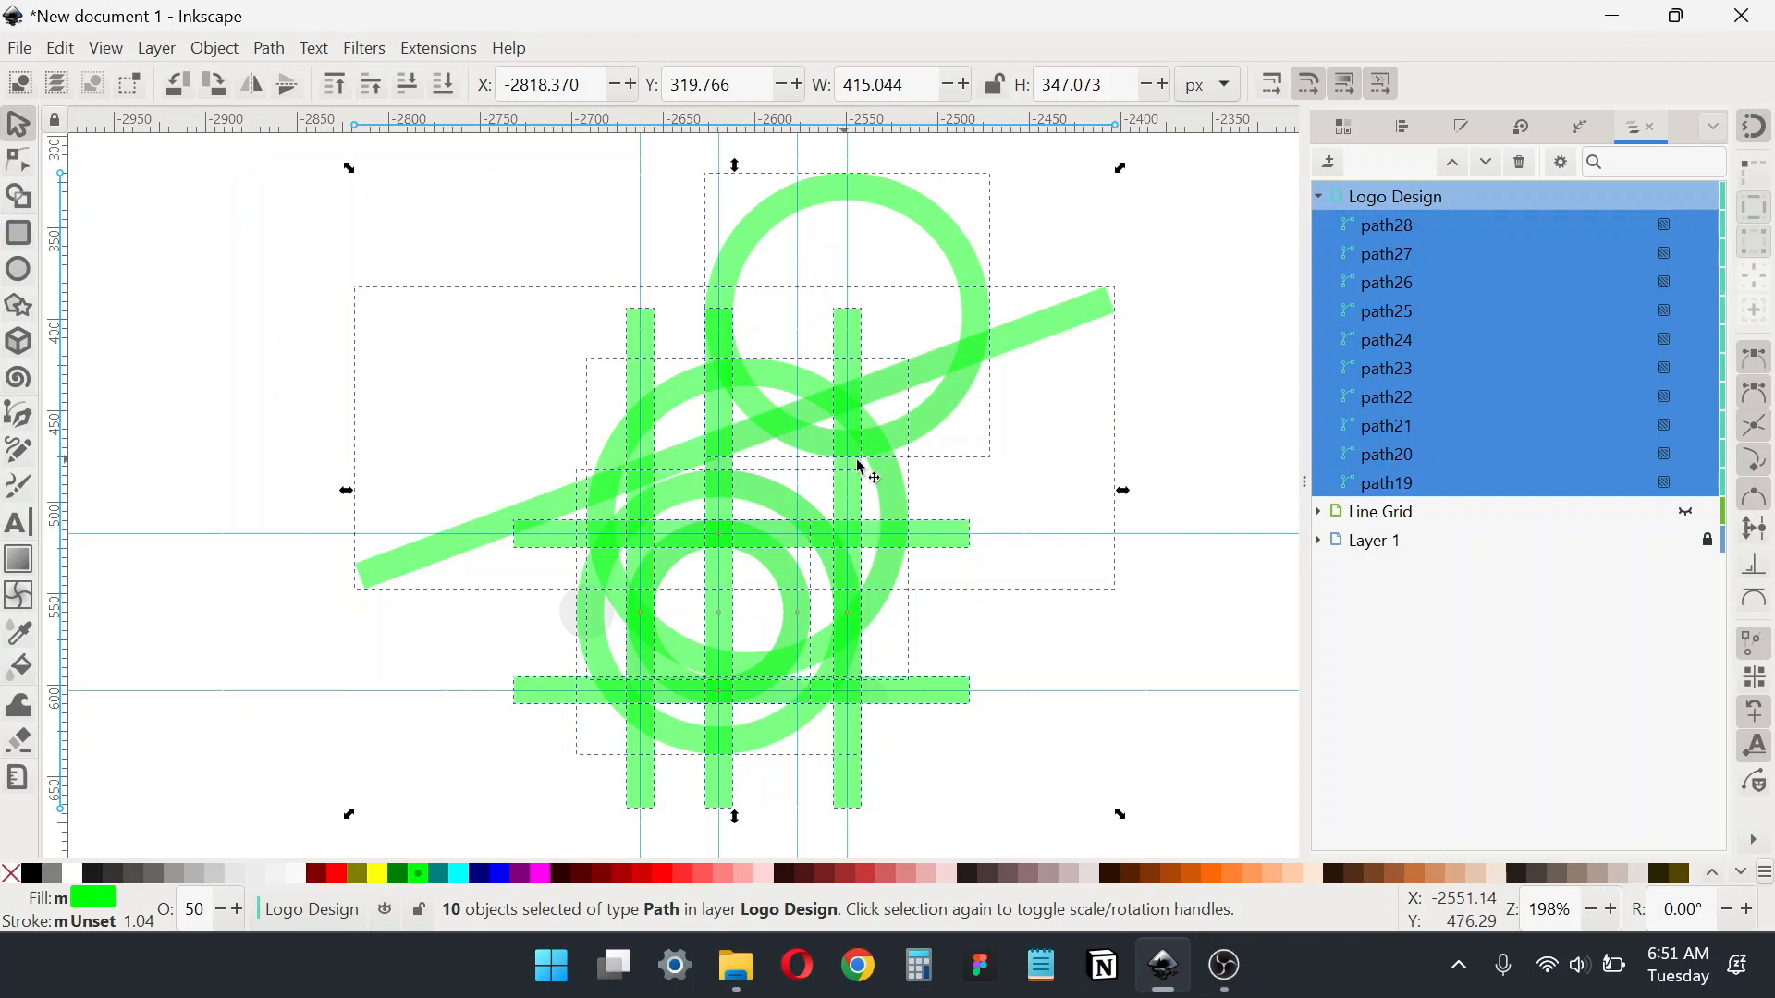
# Step: With the Shape Builder, unite the slanted strip inside the ear circle with the short piece of the middle vertical strip below it
pyautogui.hotkey('ctrl', 'shift', 'f')
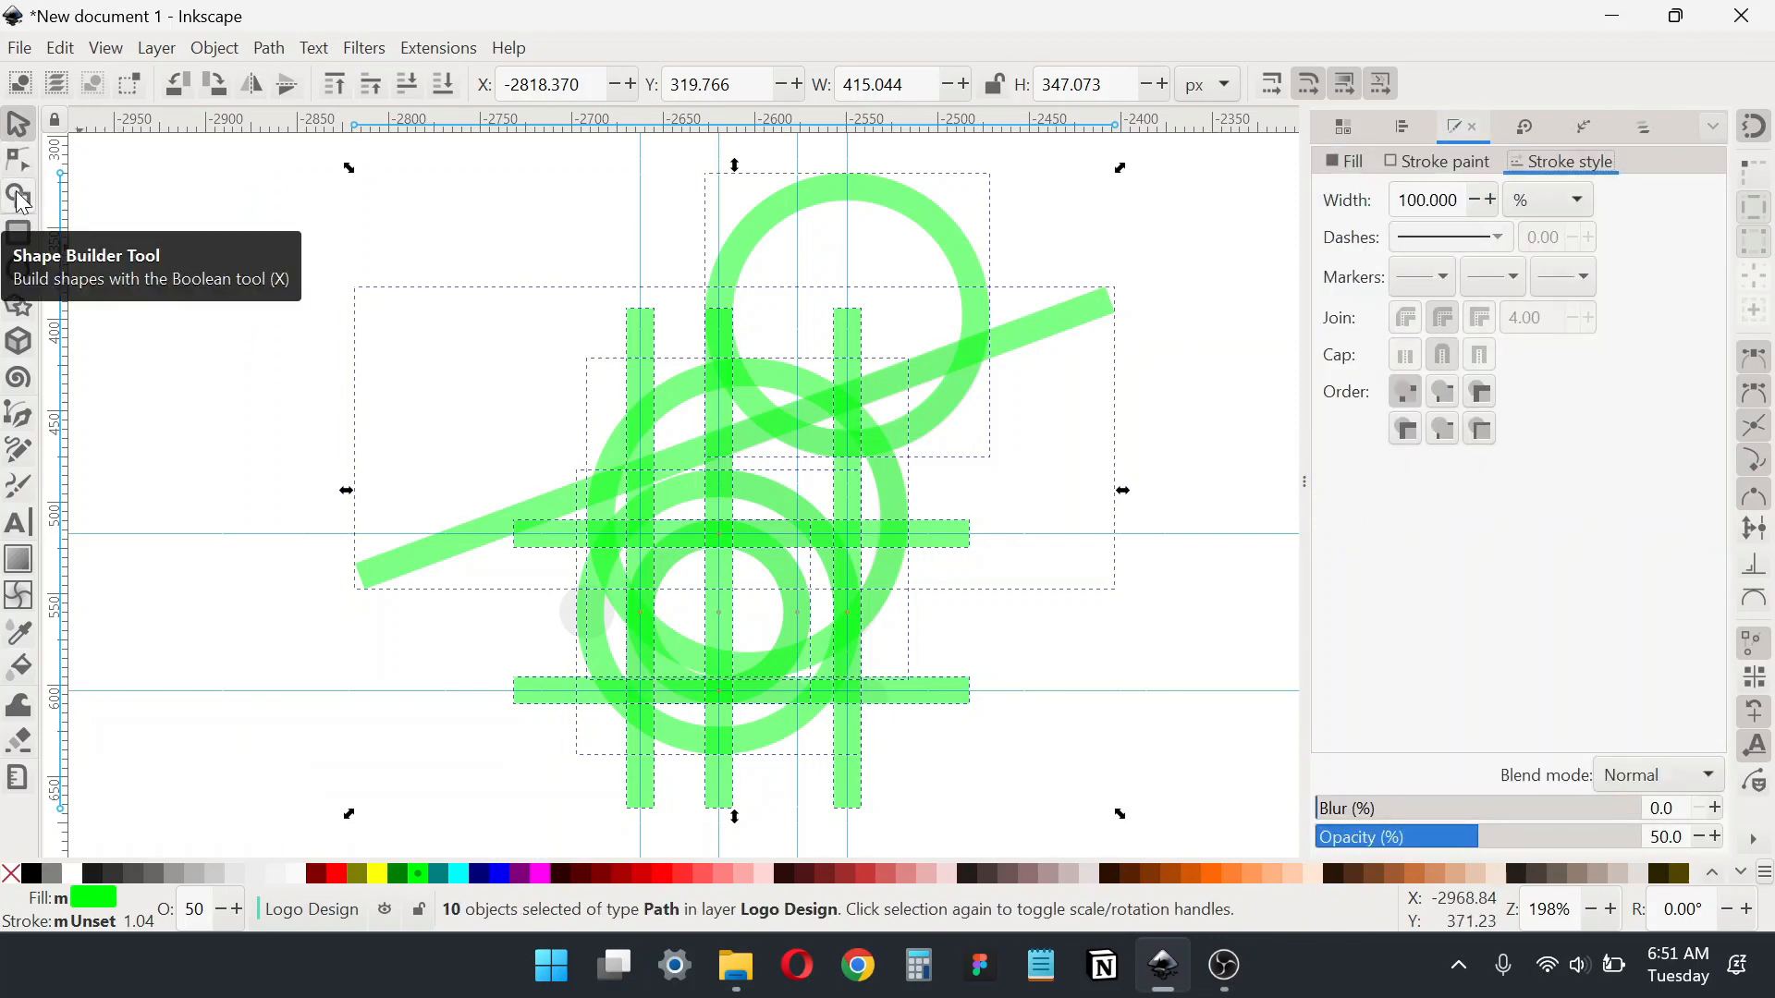
pyautogui.click(20, 199)
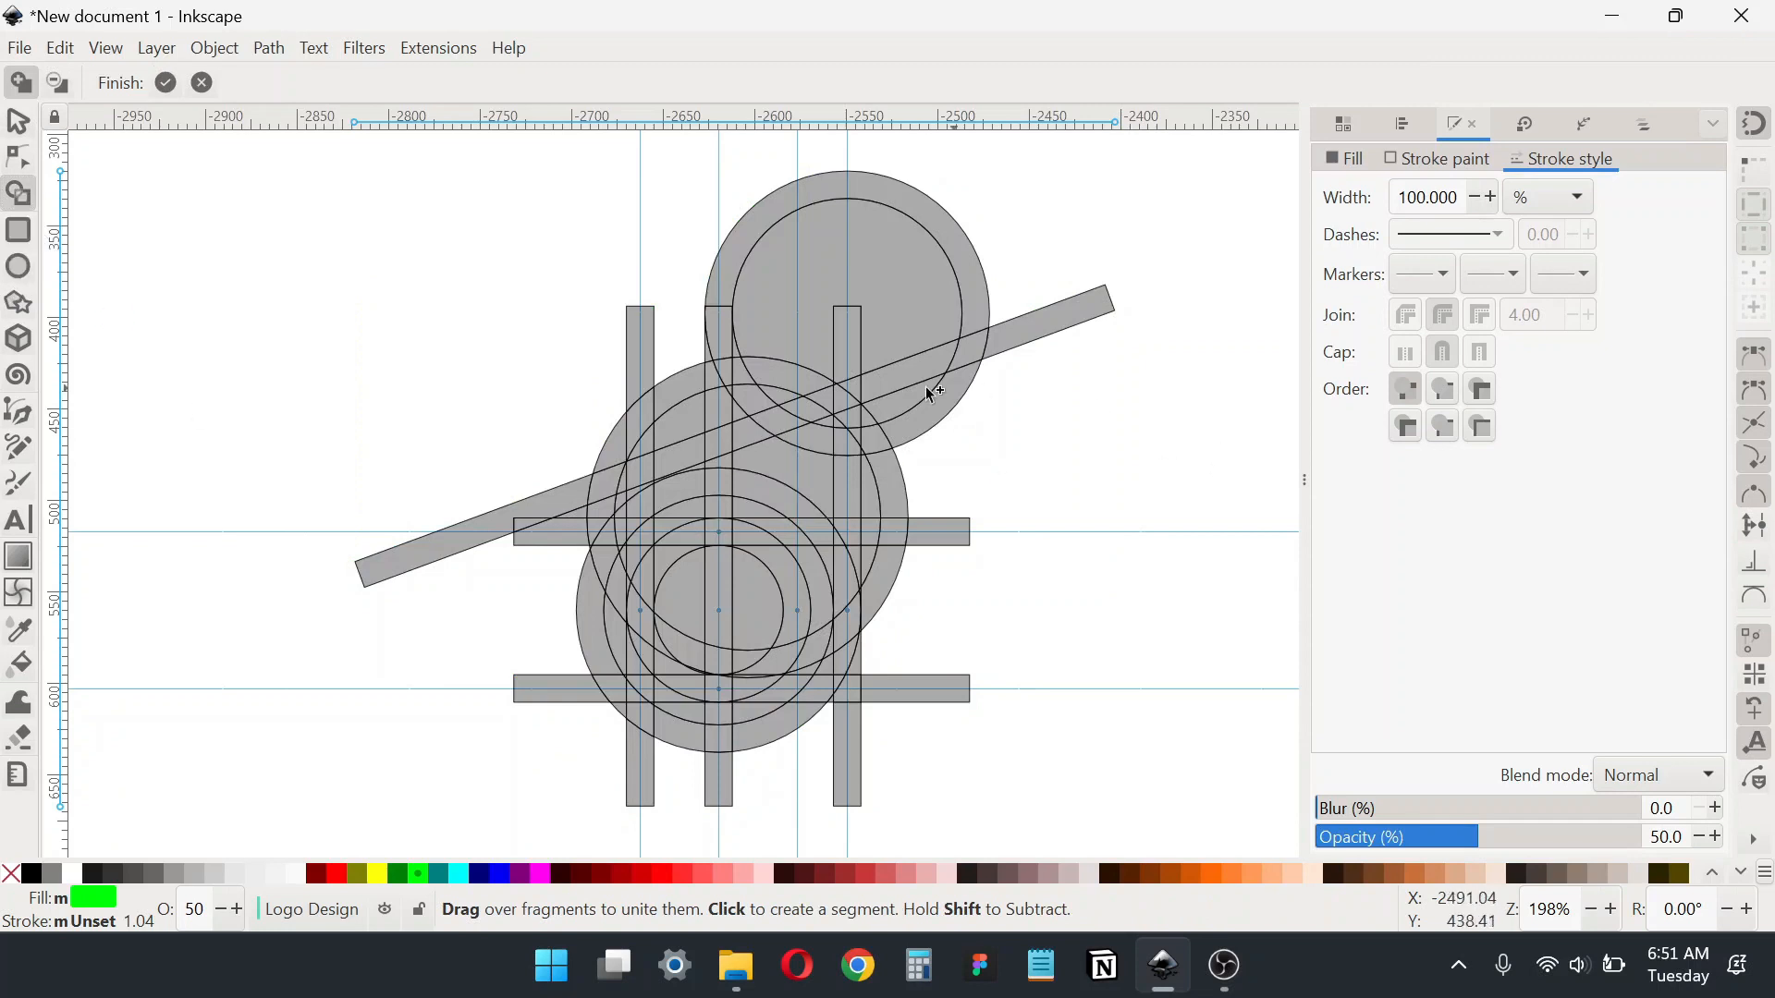
pyautogui.press('+')
pyautogui.press('+')
pyautogui.hscroll(-3, 911, 383)
pyautogui.scroll(-1, 910, 383)
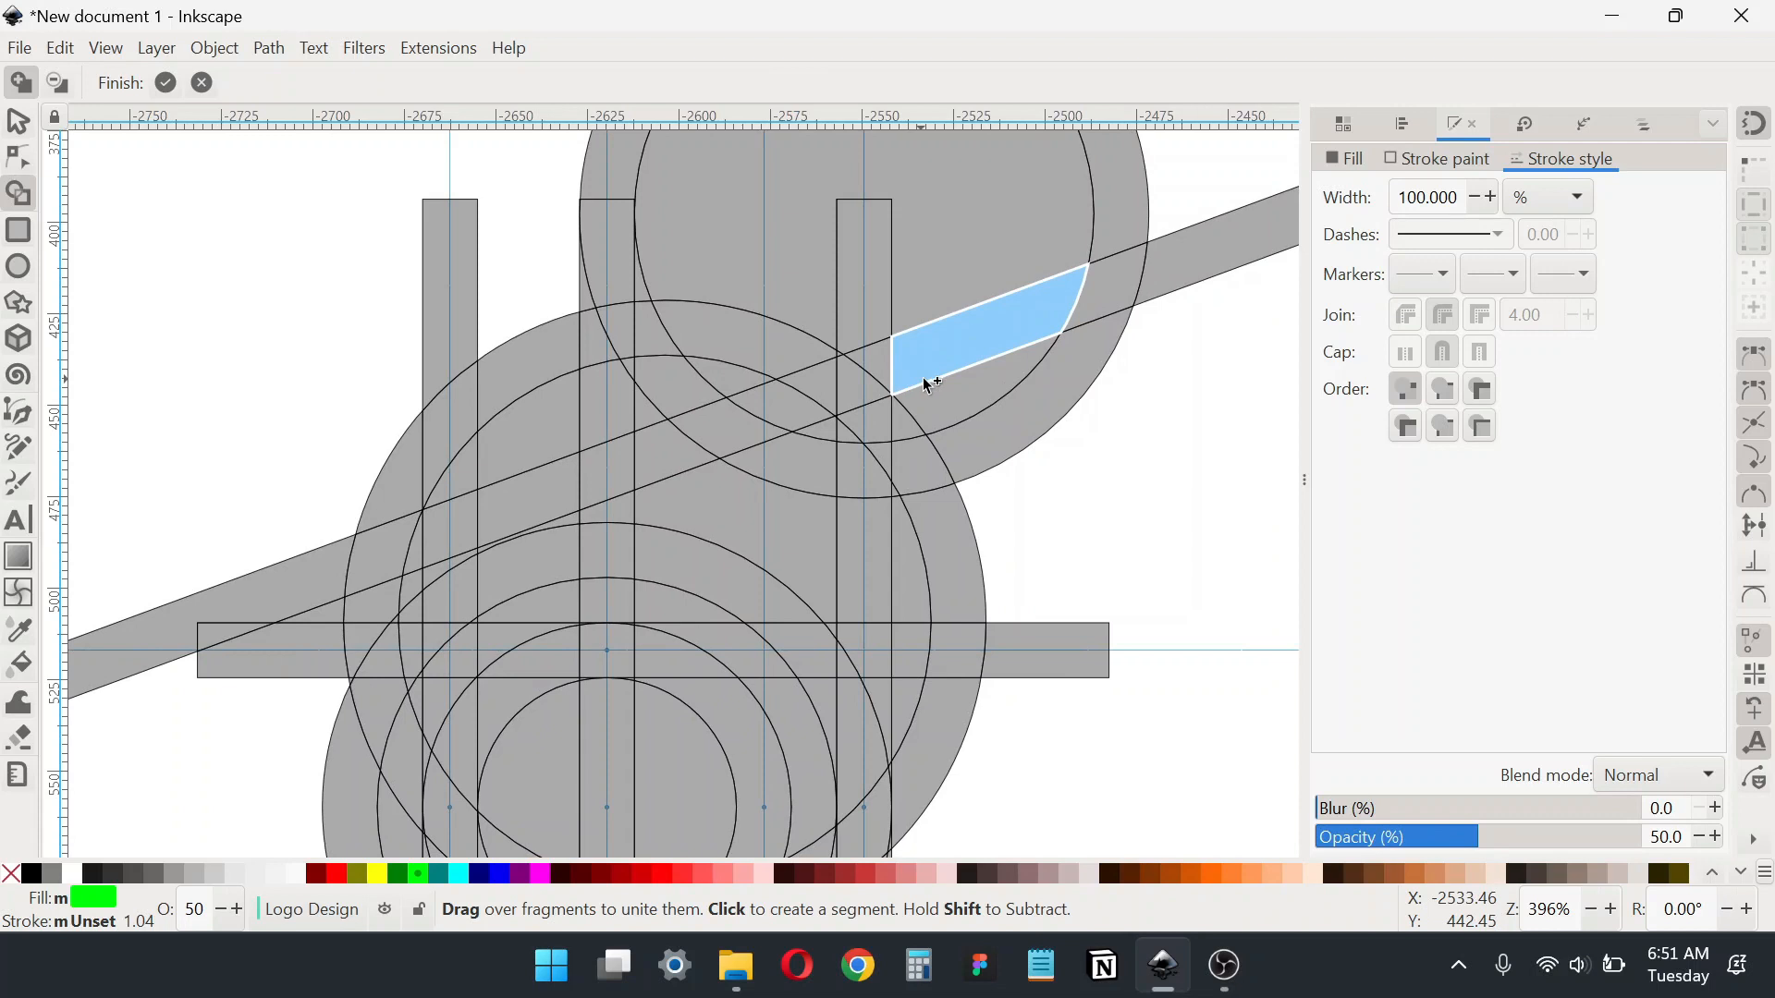
pyautogui.moveTo(1096, 297); pyautogui.dragTo(619, 462)
pyautogui.scroll(5, 888, 384)
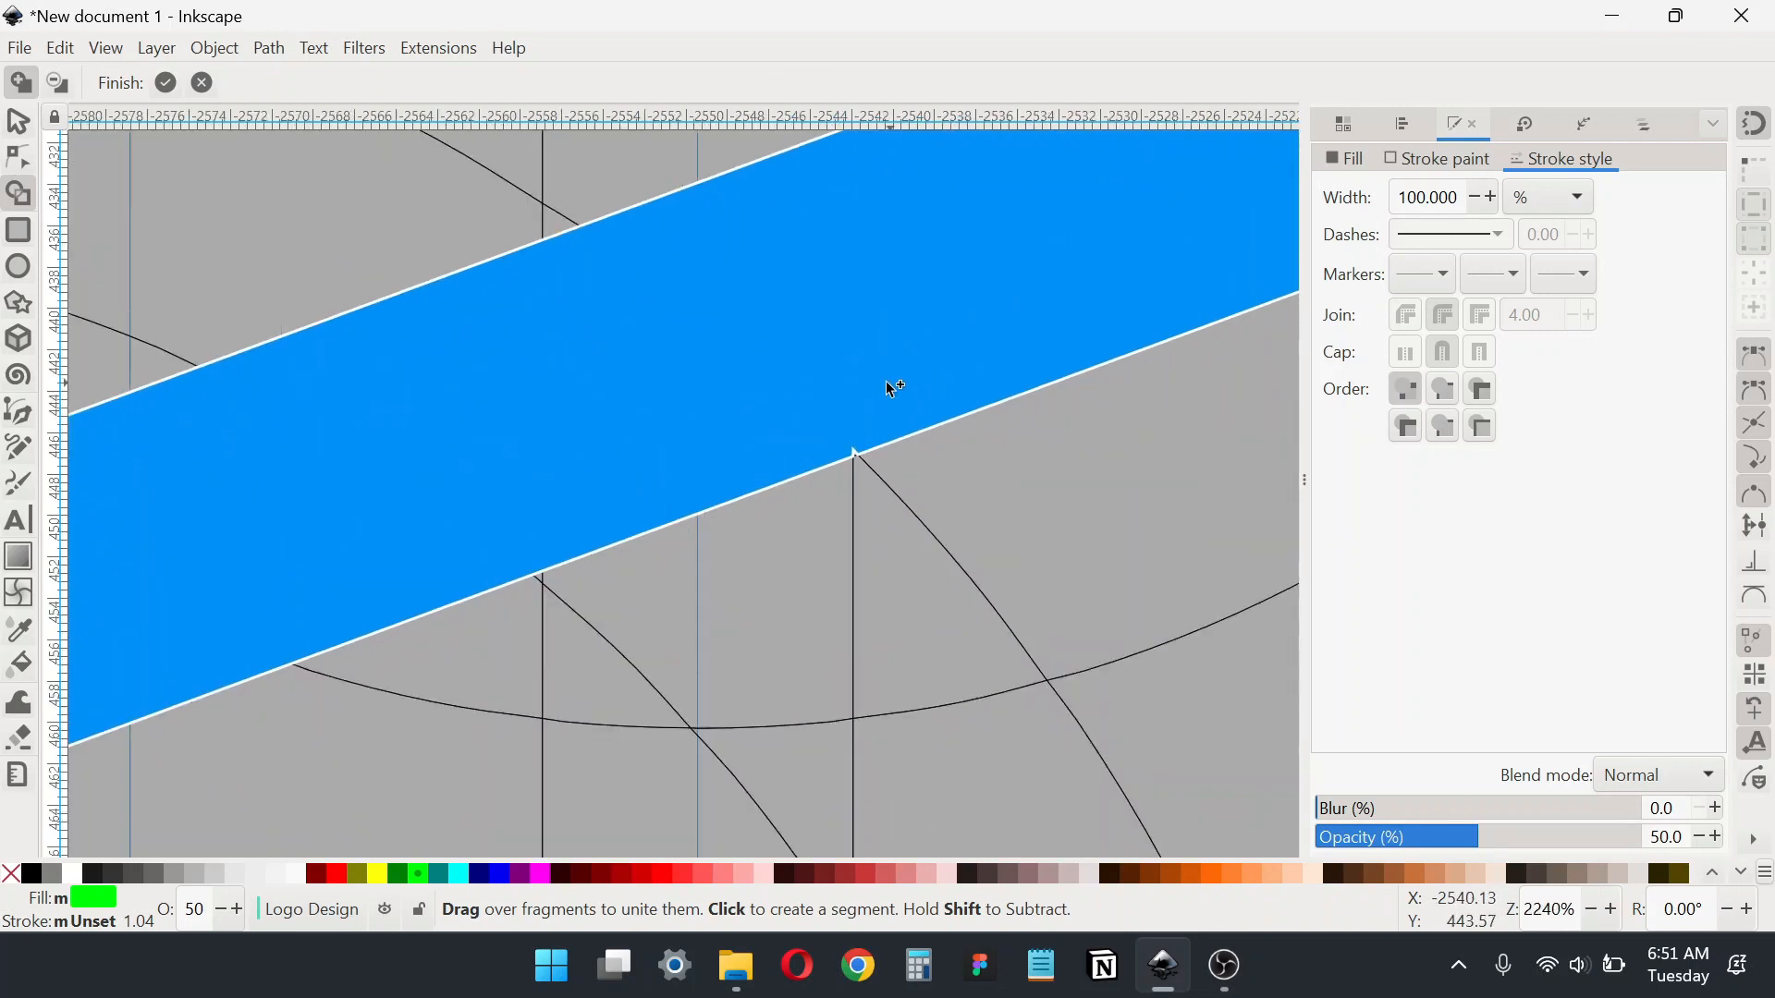
pyautogui.scroll(3, 888, 384)
pyautogui.scroll(-8, 816, 578)
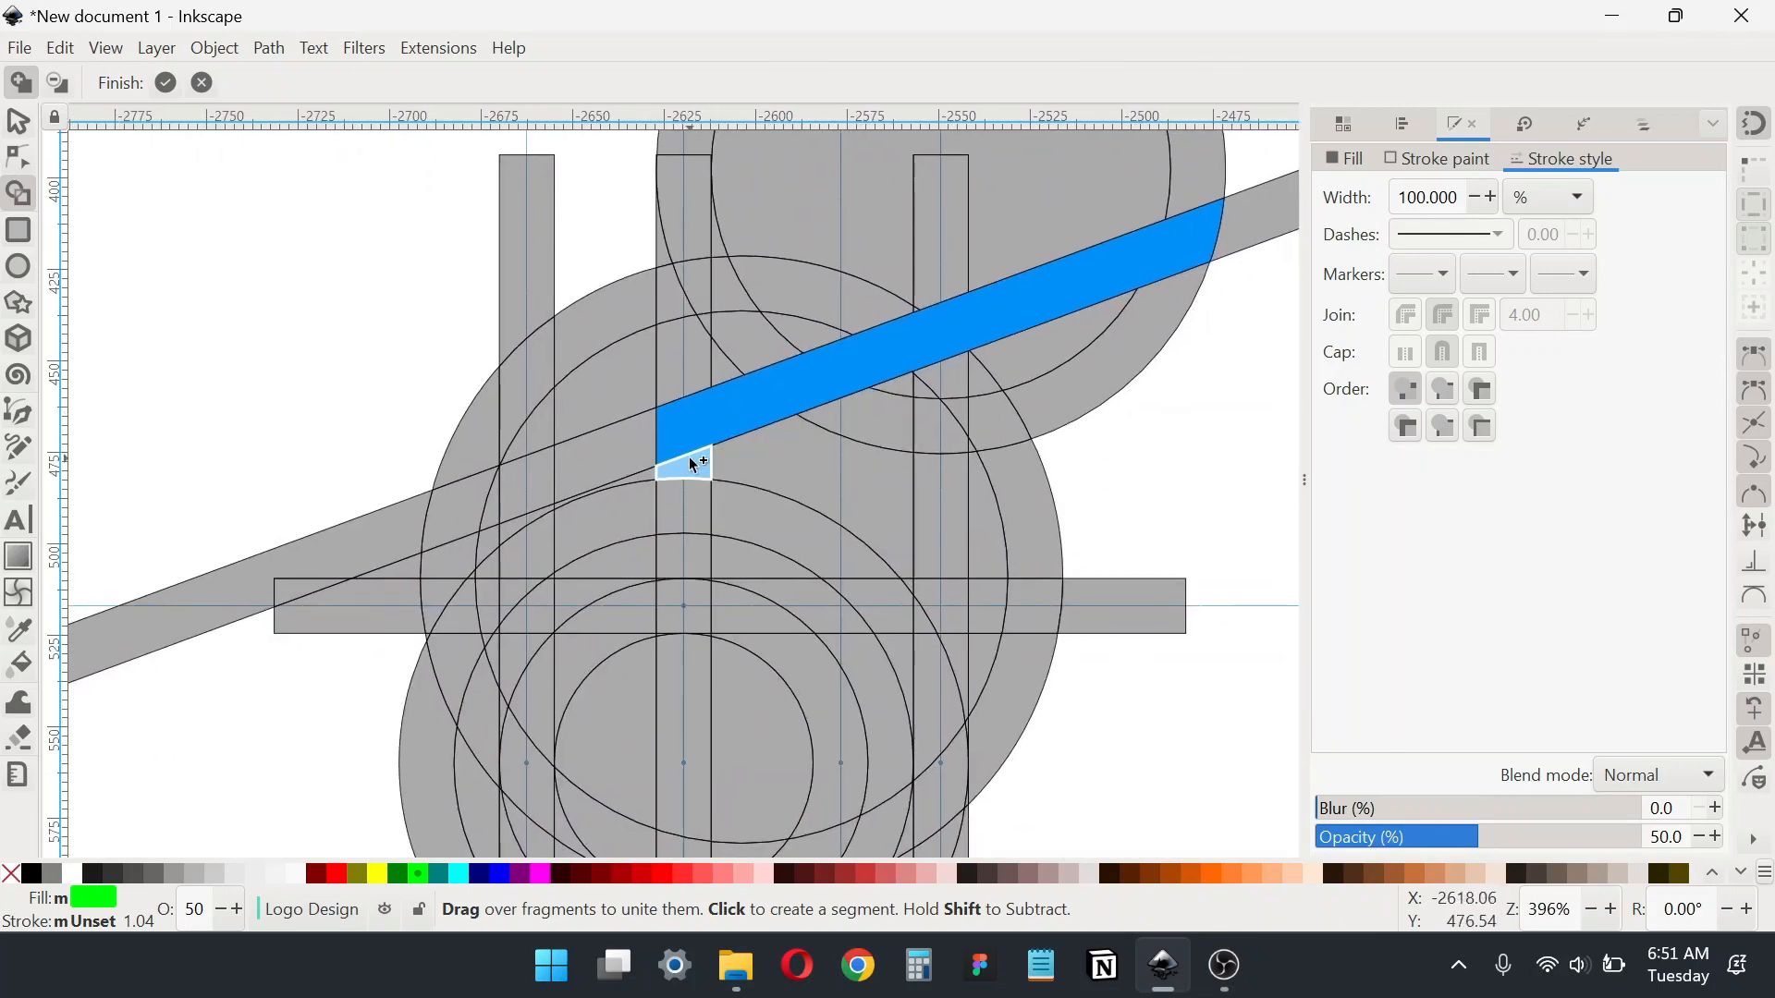
pyautogui.moveTo(693, 428); pyautogui.dragTo(690, 487)
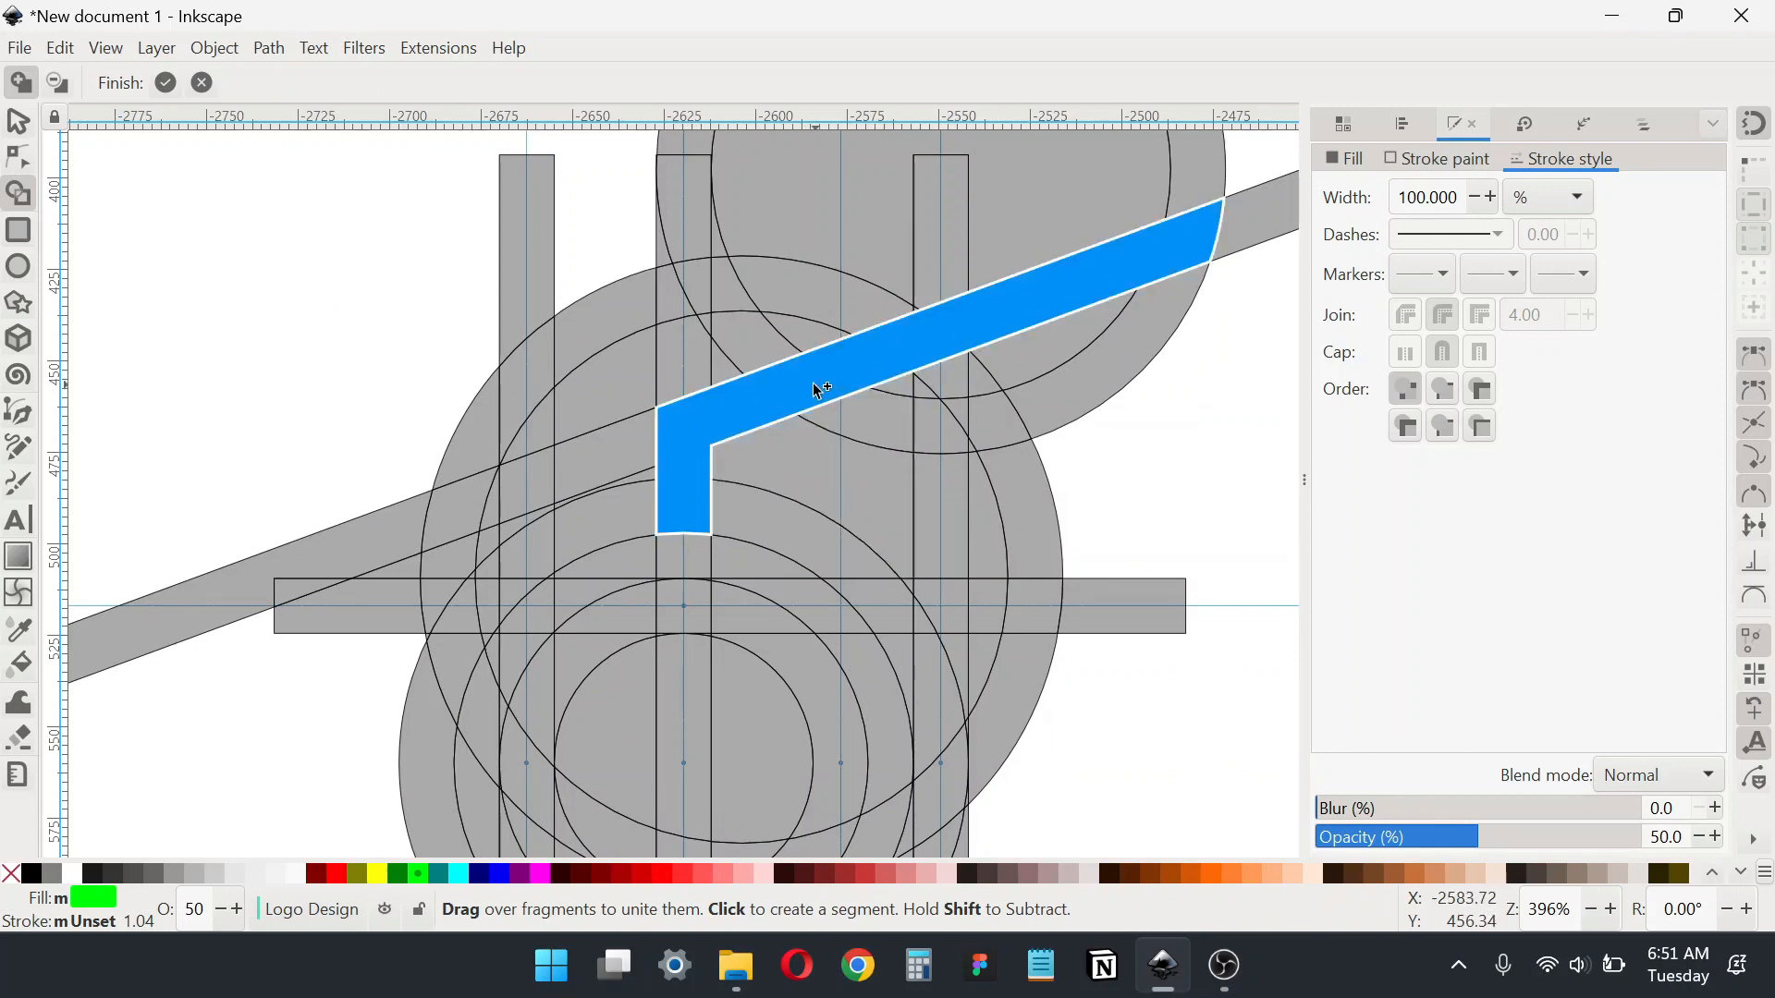
# Step: Unite the ear's lower curve and the large circle's right arc with the shape, down to the rightmost vertical strip, including the leftover sliver
pyautogui.moveTo(822, 398)
pyautogui.mouseDown()
pyautogui.moveTo(971, 419)
pyautogui.moveTo(1074, 392)
pyautogui.moveTo(961, 434)
pyautogui.moveTo(1011, 400)
pyautogui.moveTo(962, 472)
pyautogui.moveTo(1001, 433)
pyautogui.moveTo(1045, 453)
pyautogui.mouseUp()
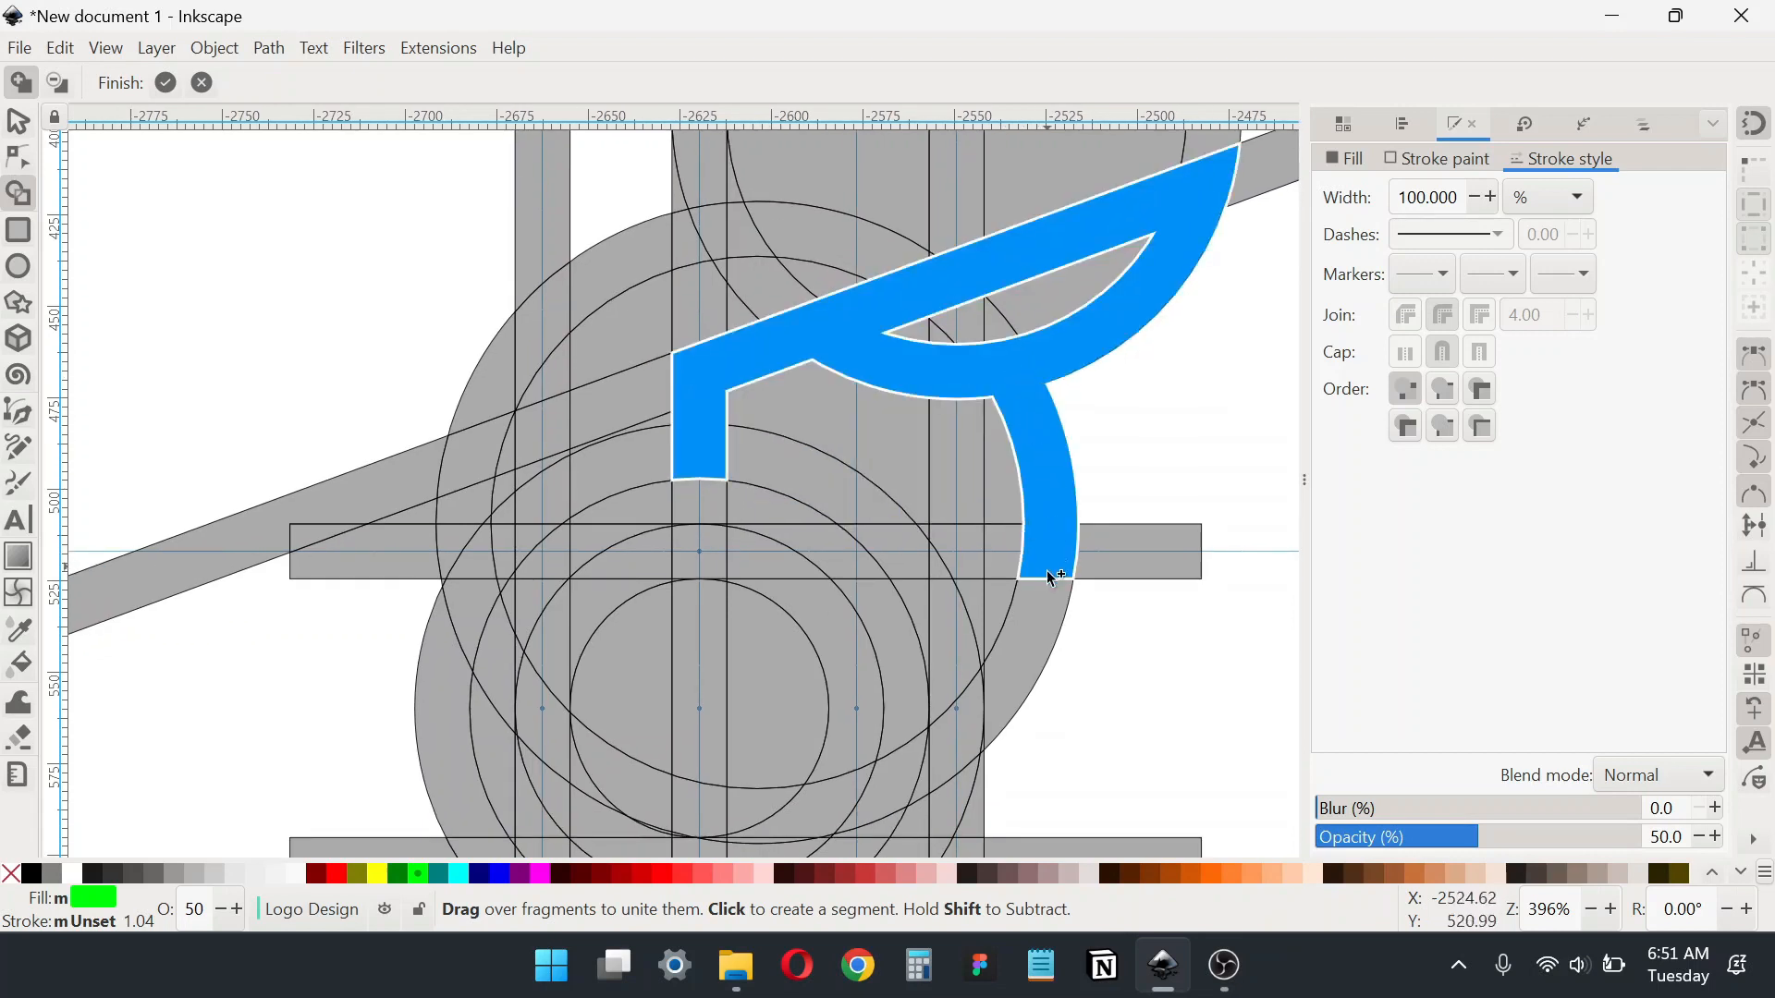
pyautogui.moveTo(1049, 574); pyautogui.dragTo(1045, 627)
pyautogui.moveTo(1006, 718); pyautogui.dragTo(969, 750)
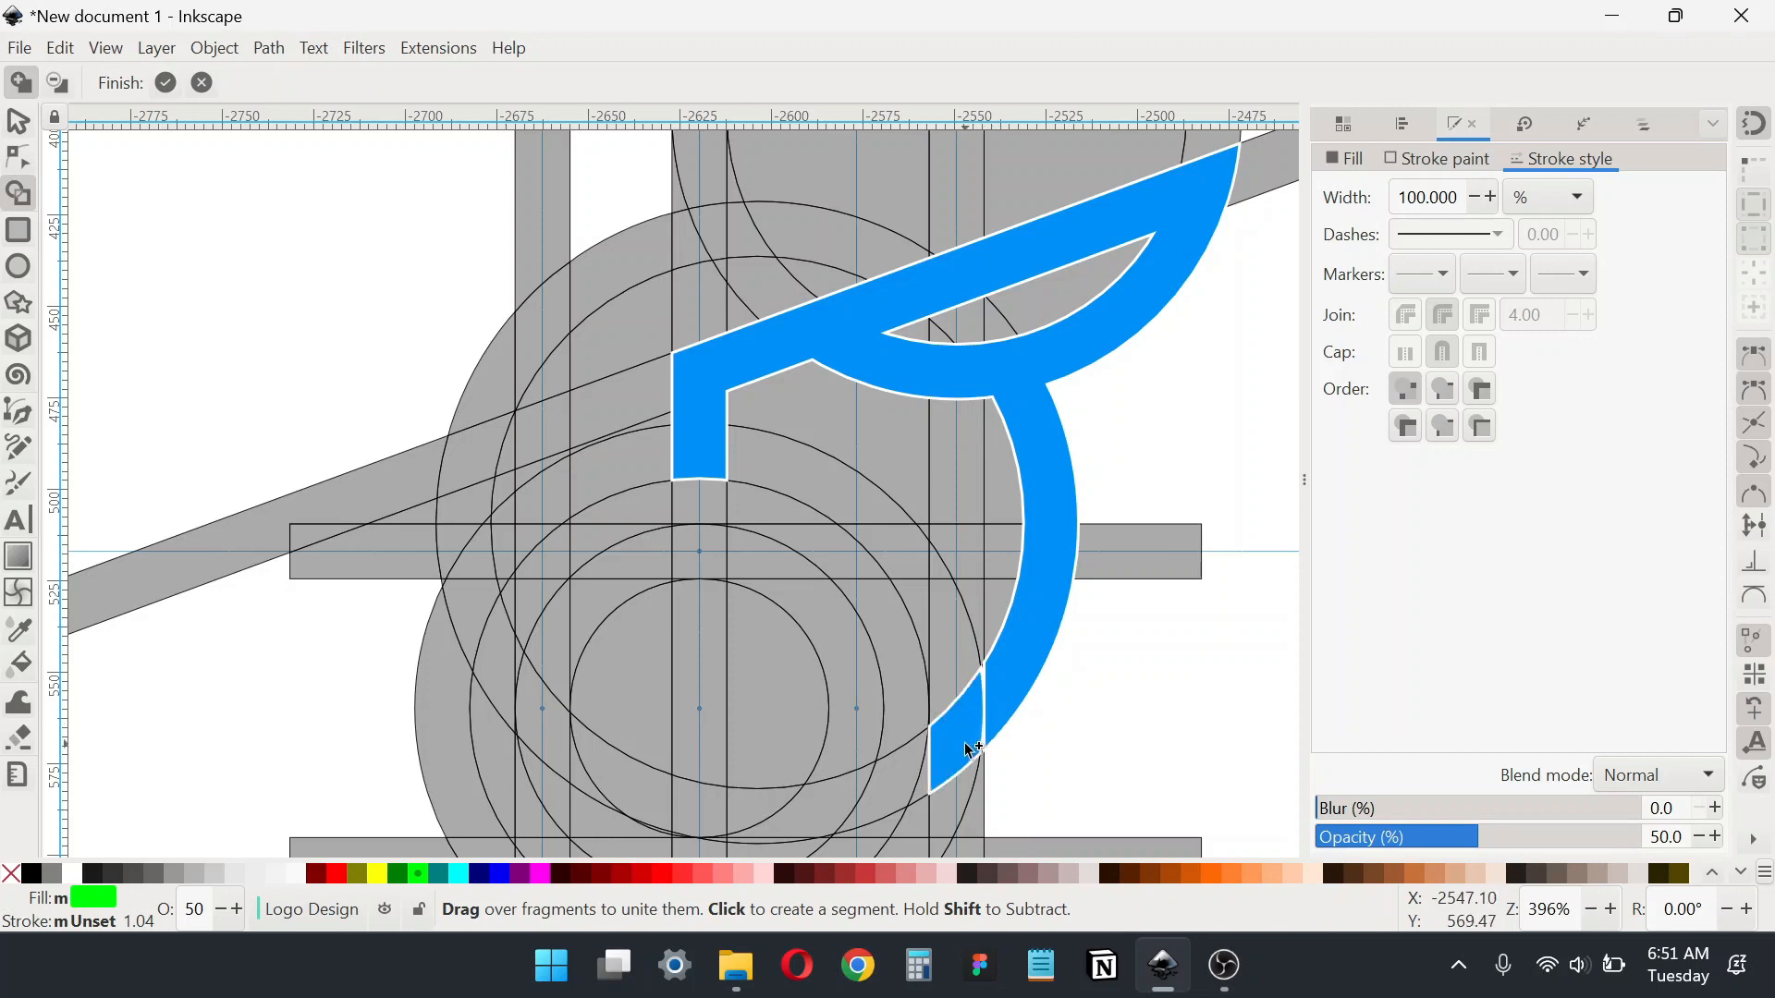
pyautogui.scroll(4, 971, 749)
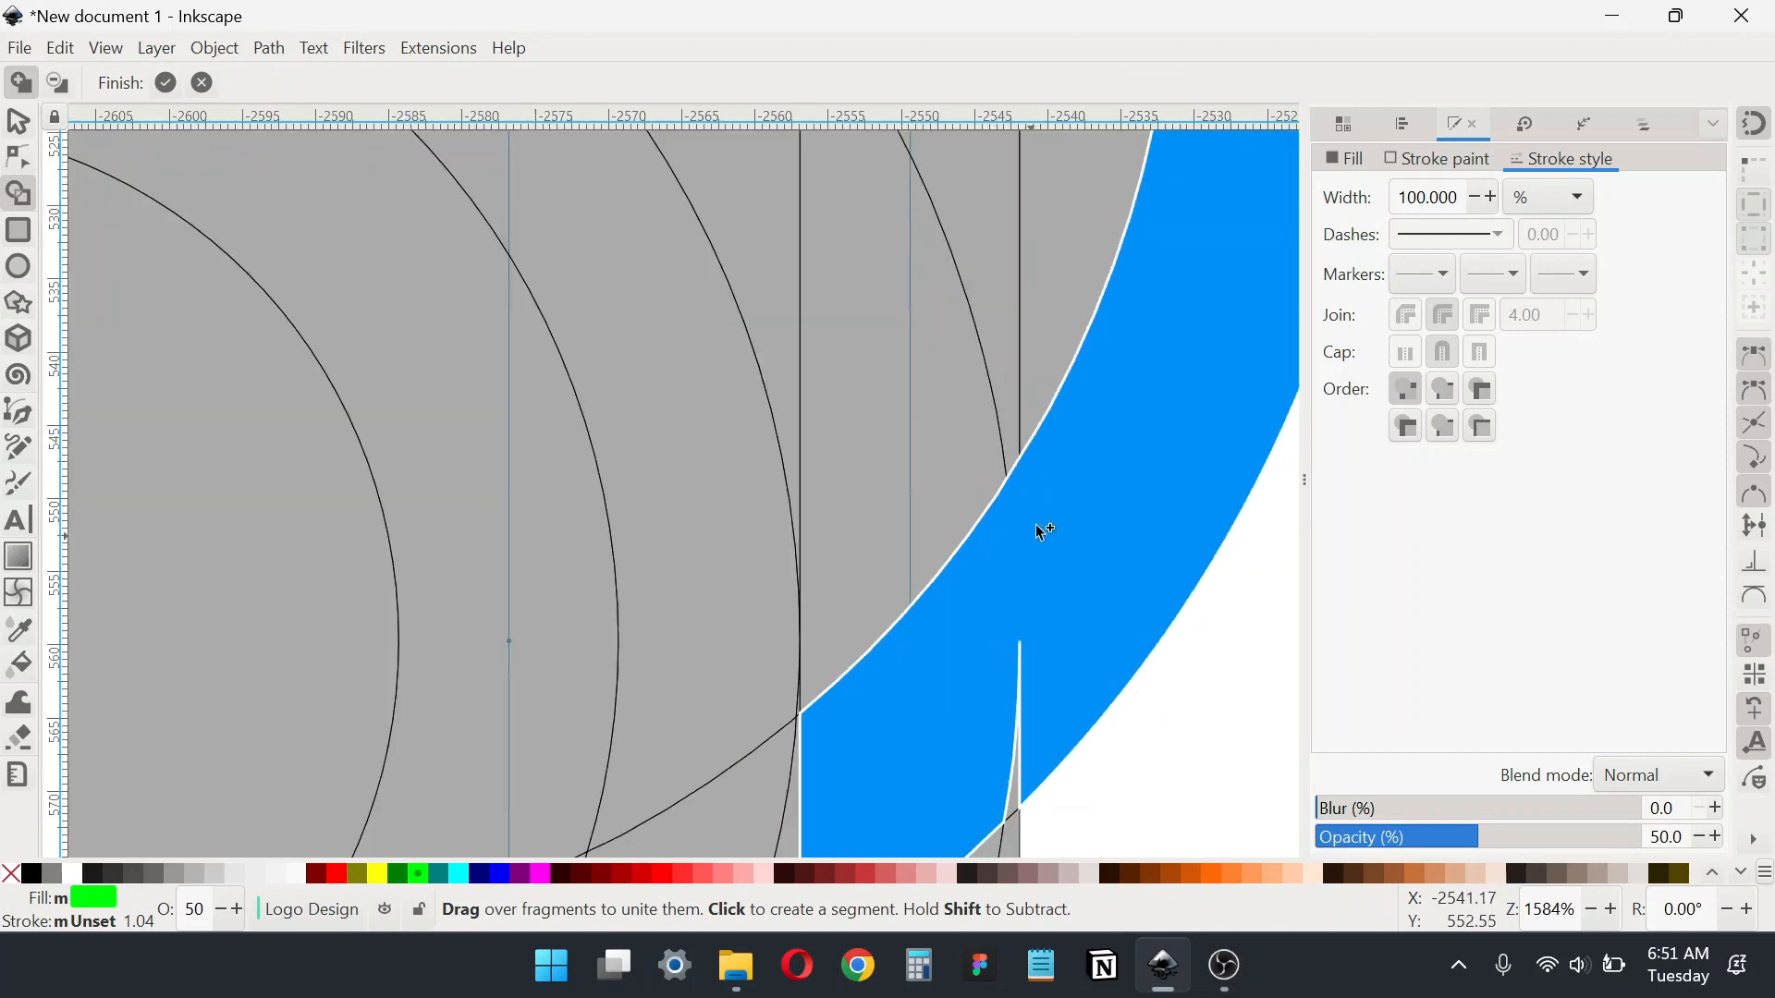
pyautogui.moveTo(964, 774); pyautogui.dragTo(1008, 651)
pyautogui.scroll(-4, 1064, 627)
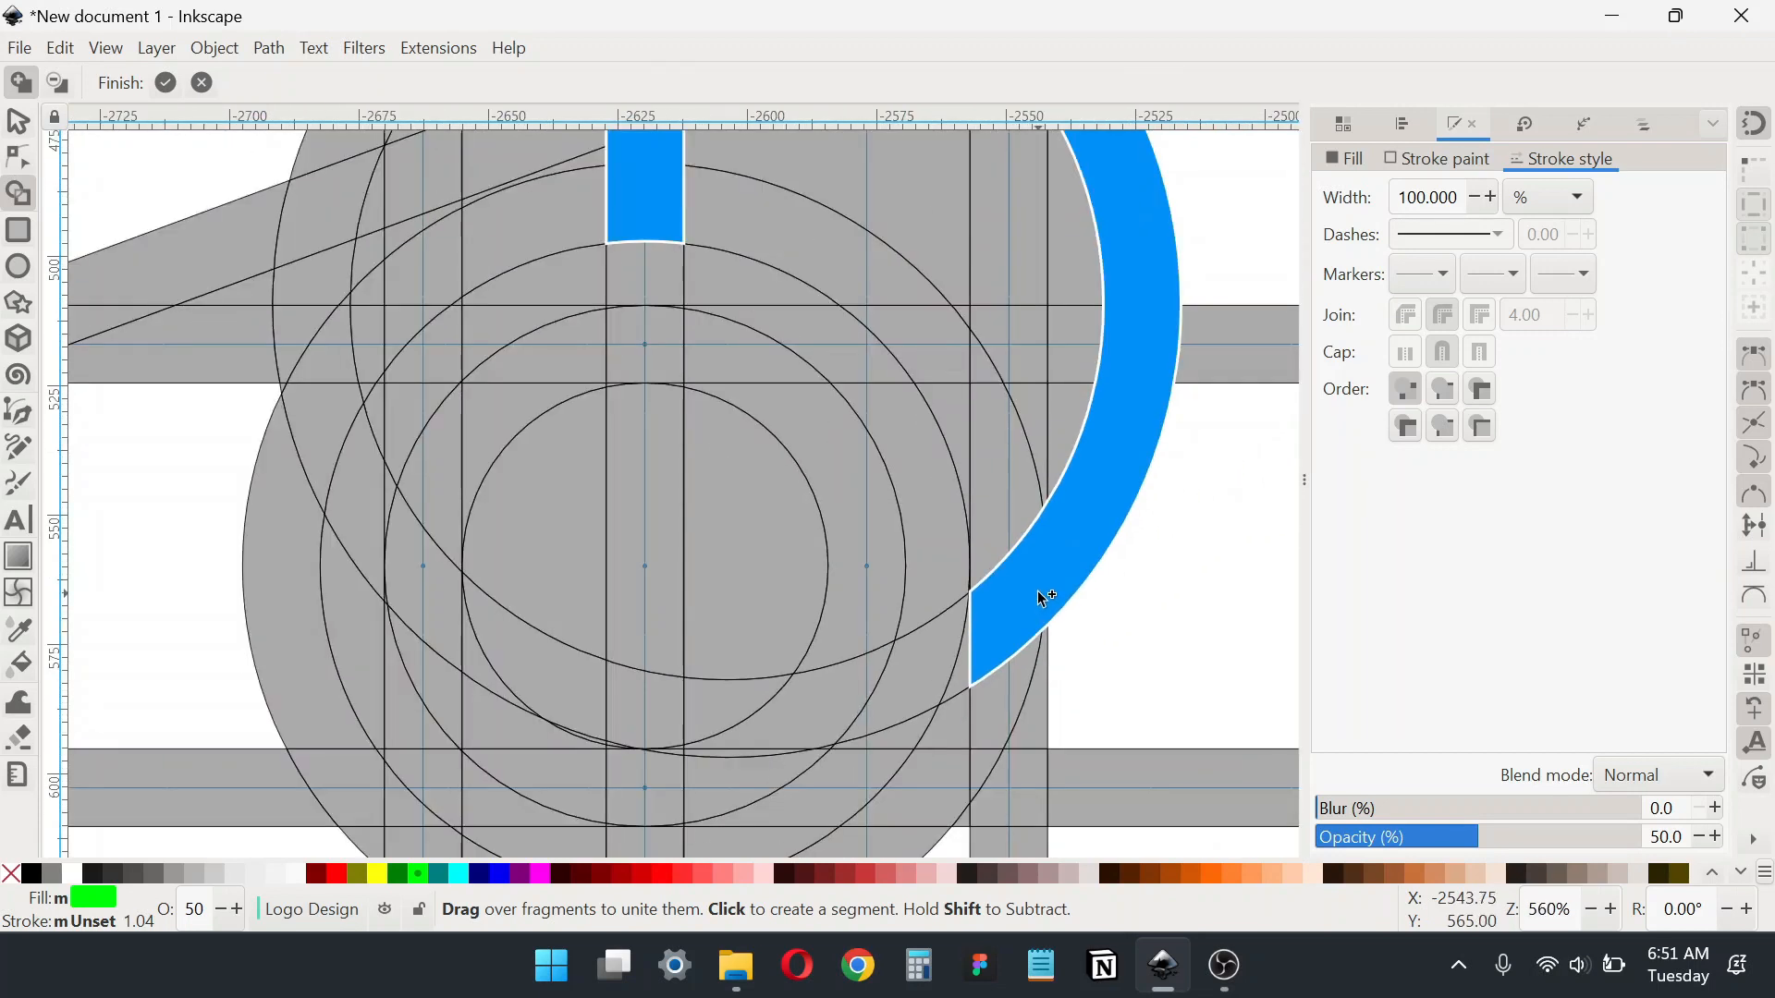
# Step: Unite the upper-right arc of the medium circle, linking the short vertical piece to the lower end of the large arc
pyautogui.moveTo(714, 351)
pyautogui.mouseDown()
pyautogui.moveTo(796, 369)
pyautogui.moveTo(899, 429)
pyautogui.moveTo(955, 511)
pyautogui.moveTo(947, 499)
pyautogui.mouseUp()
pyautogui.scroll(2, 947, 499)
pyautogui.scroll(-2, 941, 434)
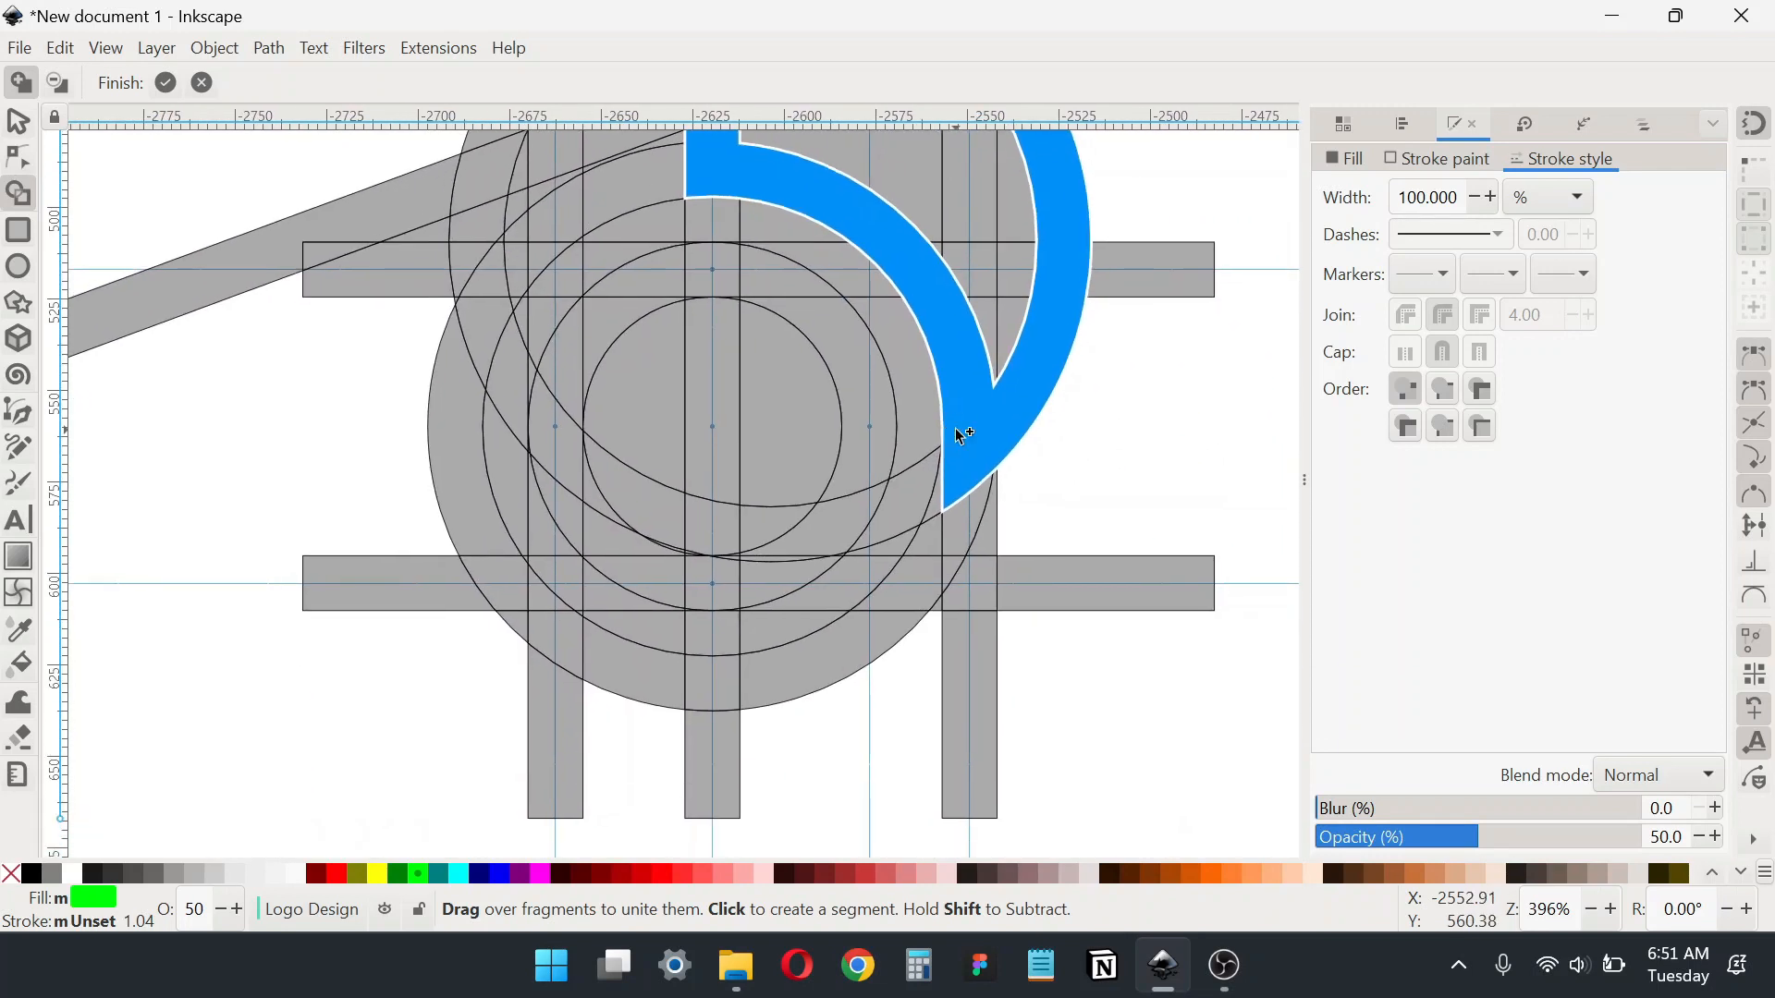
# Step: Unite the front leg's segments of the rightmost vertical strip with the shape, down to the lower edge of the lower horizontal strip
pyautogui.scroll(2, 968, 494)
pyautogui.moveTo(982, 412); pyautogui.dragTo(1009, 573)
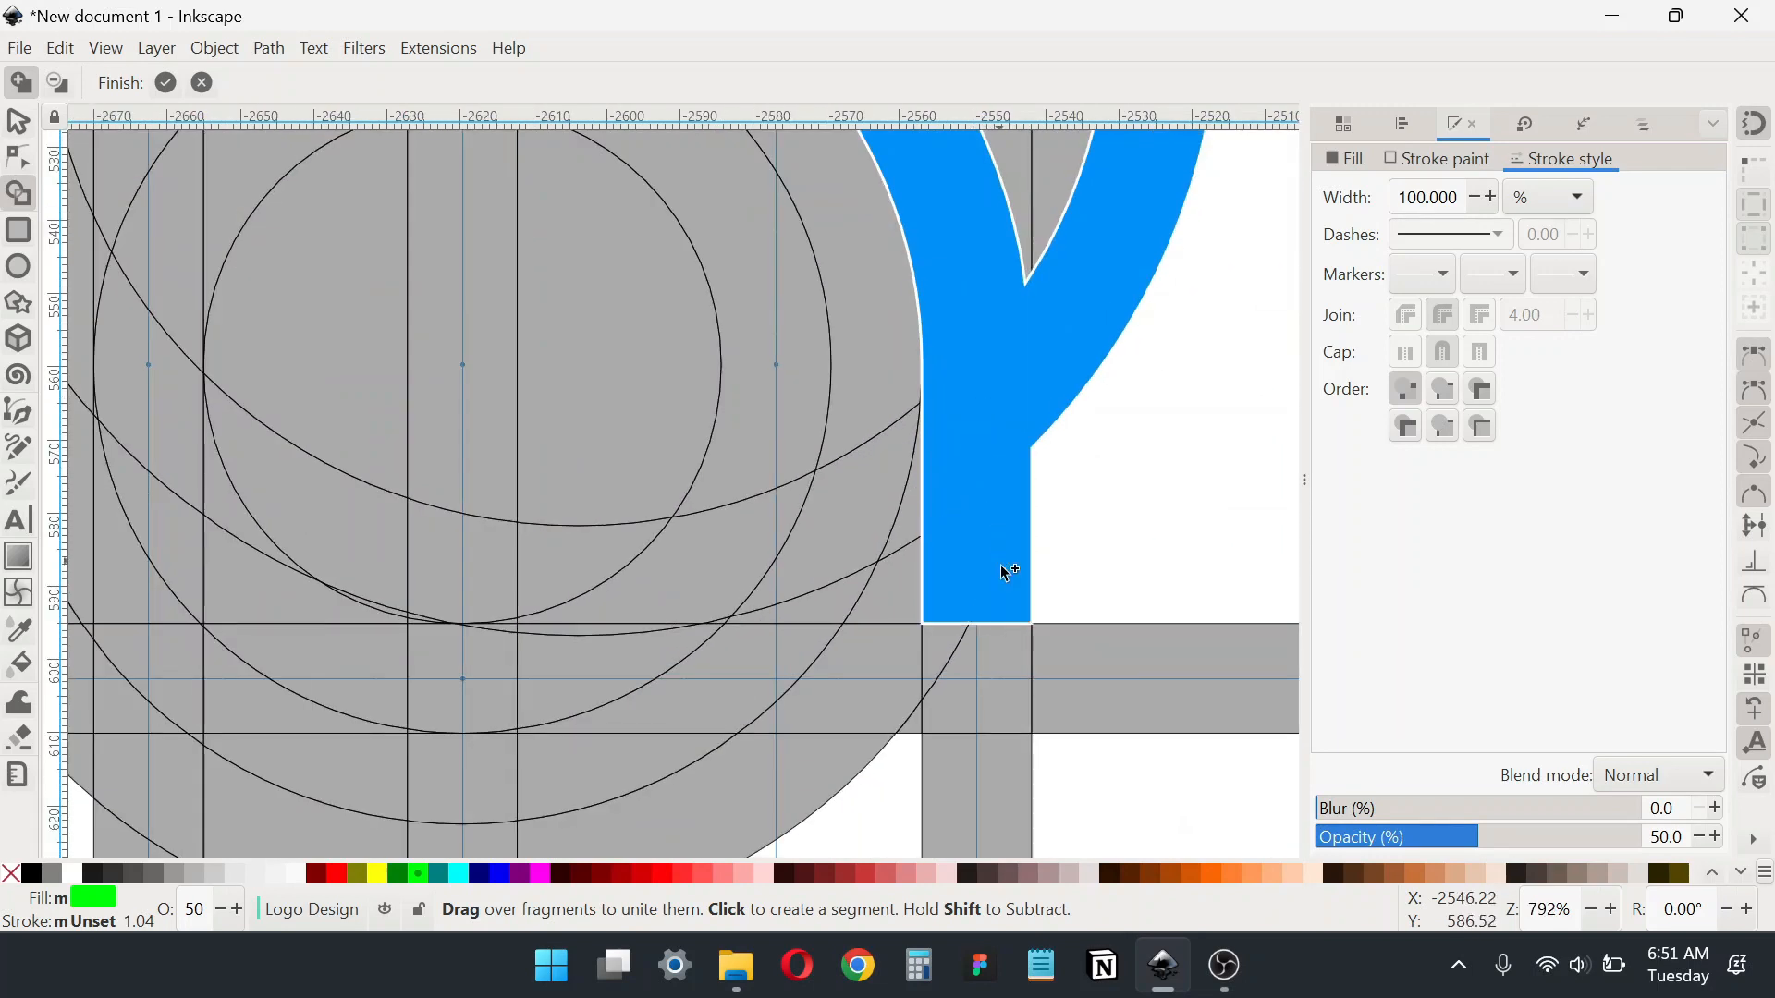
pyautogui.moveTo(1009, 637); pyautogui.dragTo(994, 667)
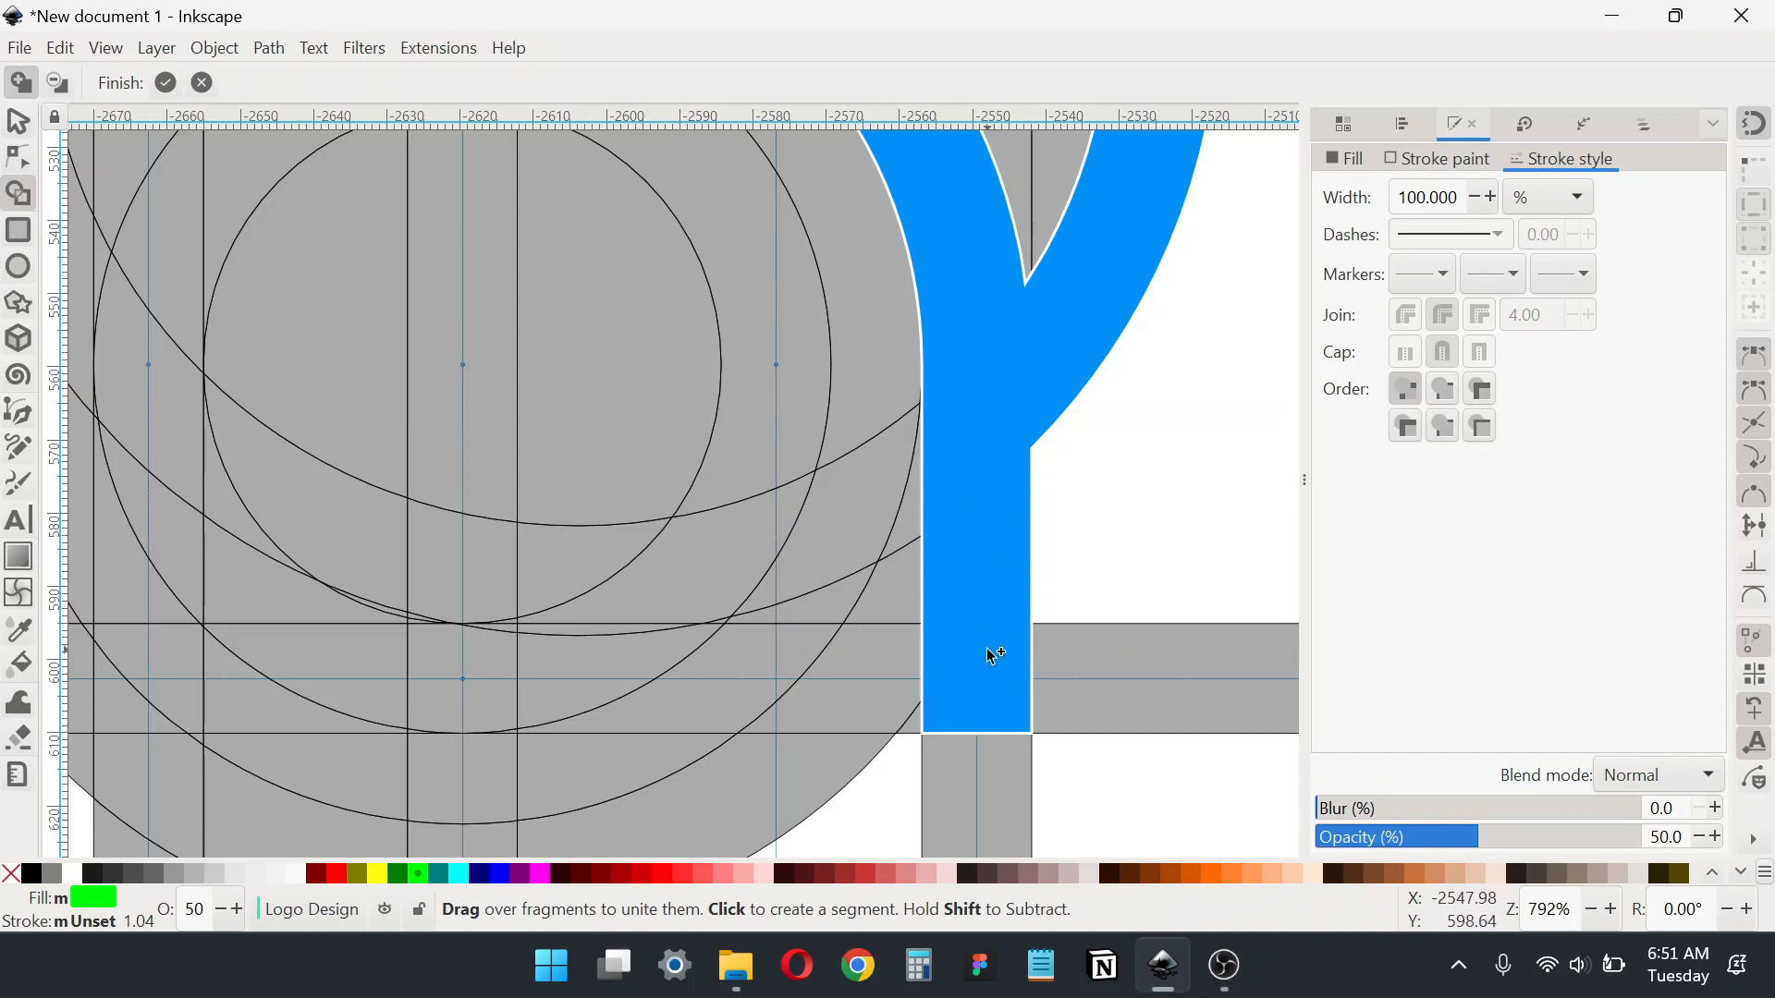
pyautogui.scroll(-4, 996, 655)
# Step: Unite the upper horizontal strip from the front leg to the middle vertical strip's far edge with the shape, including the small slivers
pyautogui.scroll(2, 1039, 479)
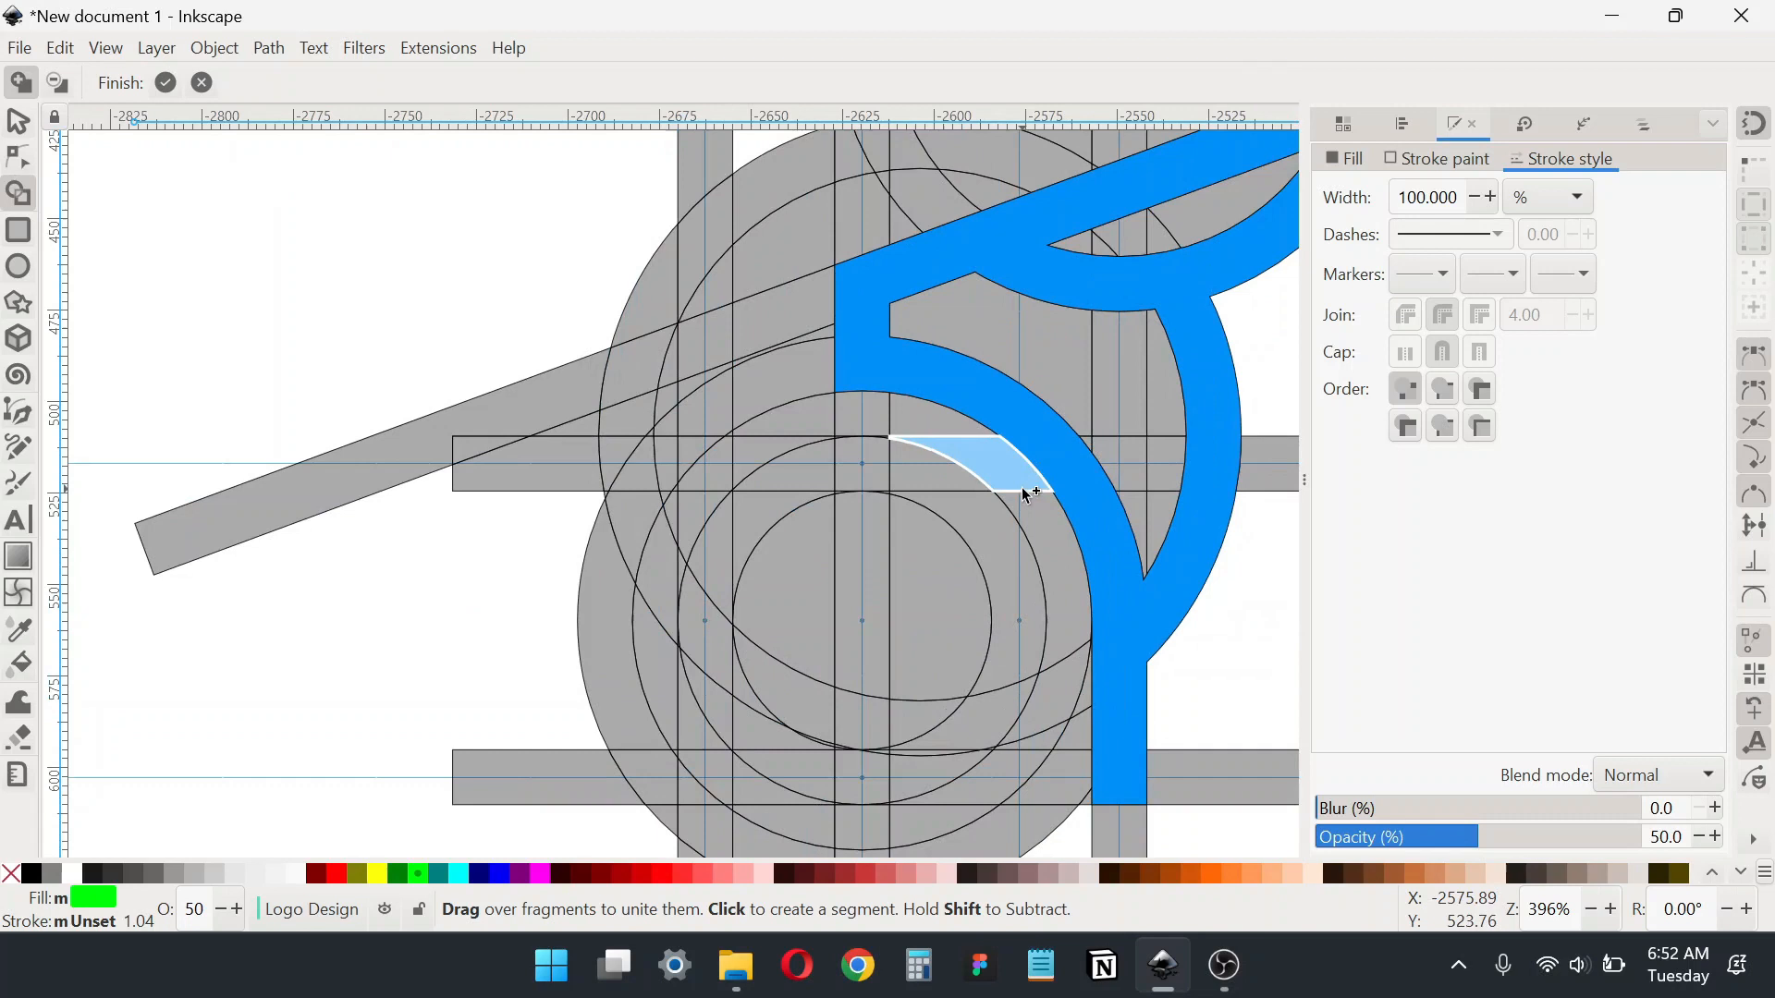
pyautogui.scroll(1, 1028, 495)
pyautogui.moveTo(954, 458); pyautogui.dragTo(885, 458)
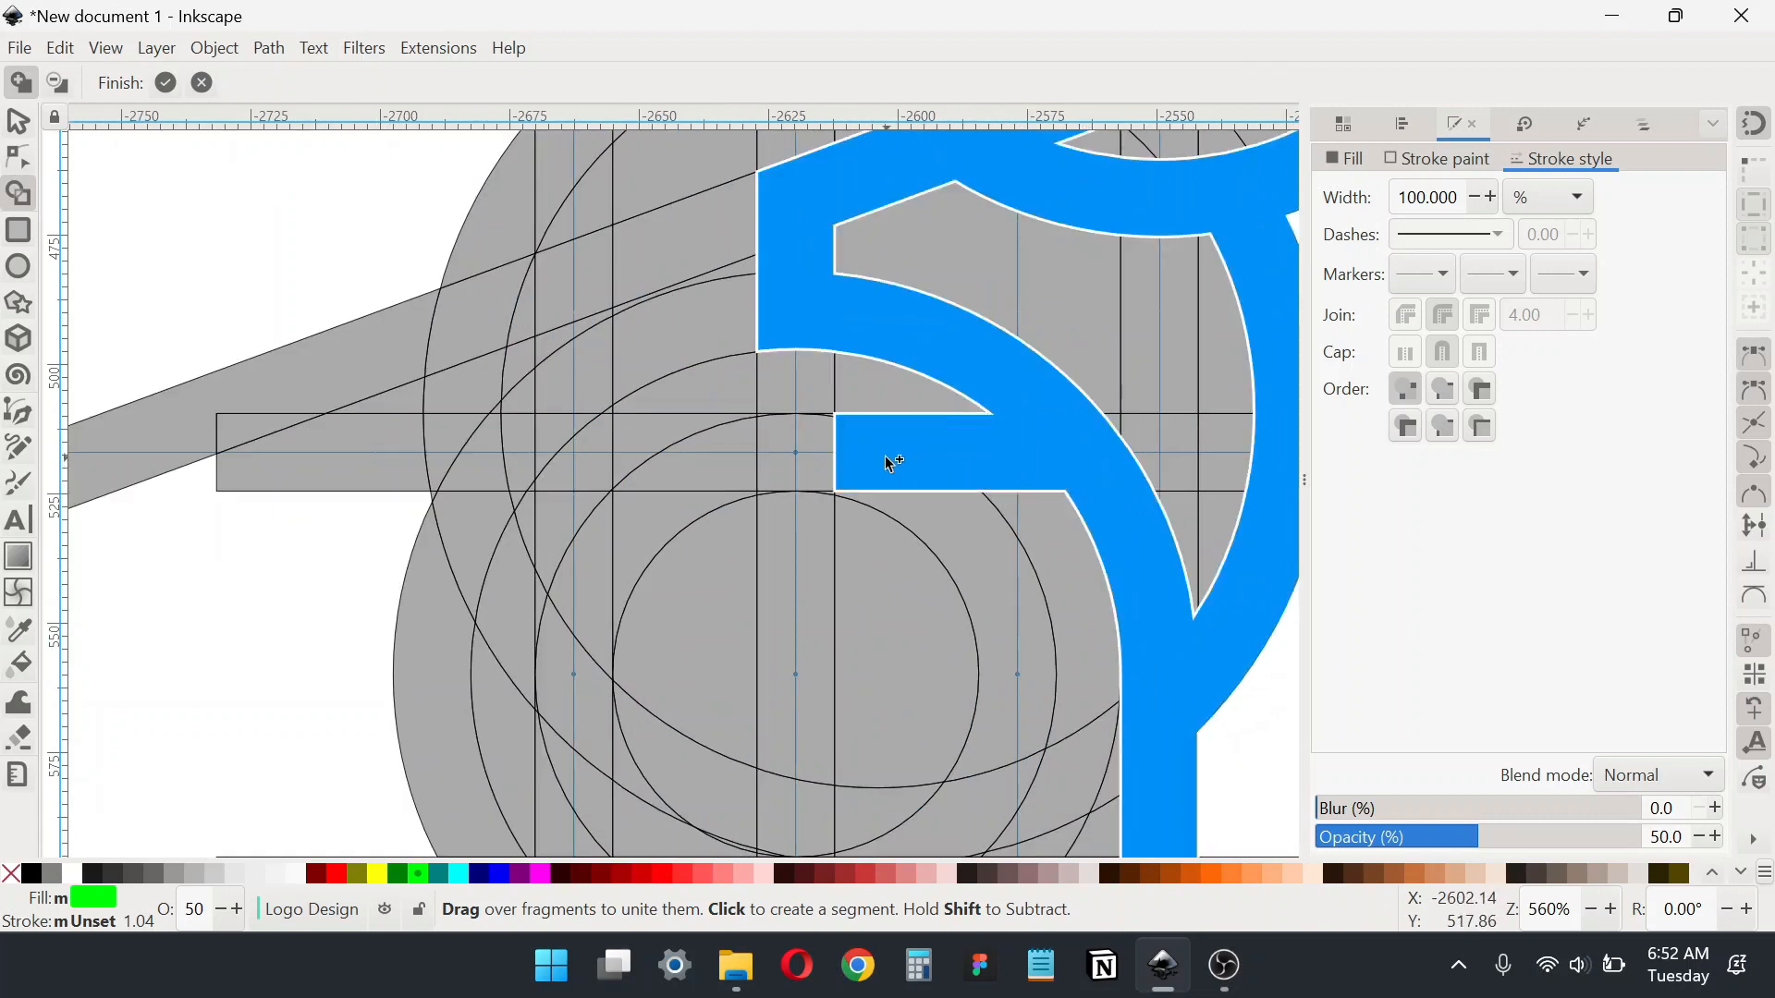
pyautogui.scroll(4, 798, 446)
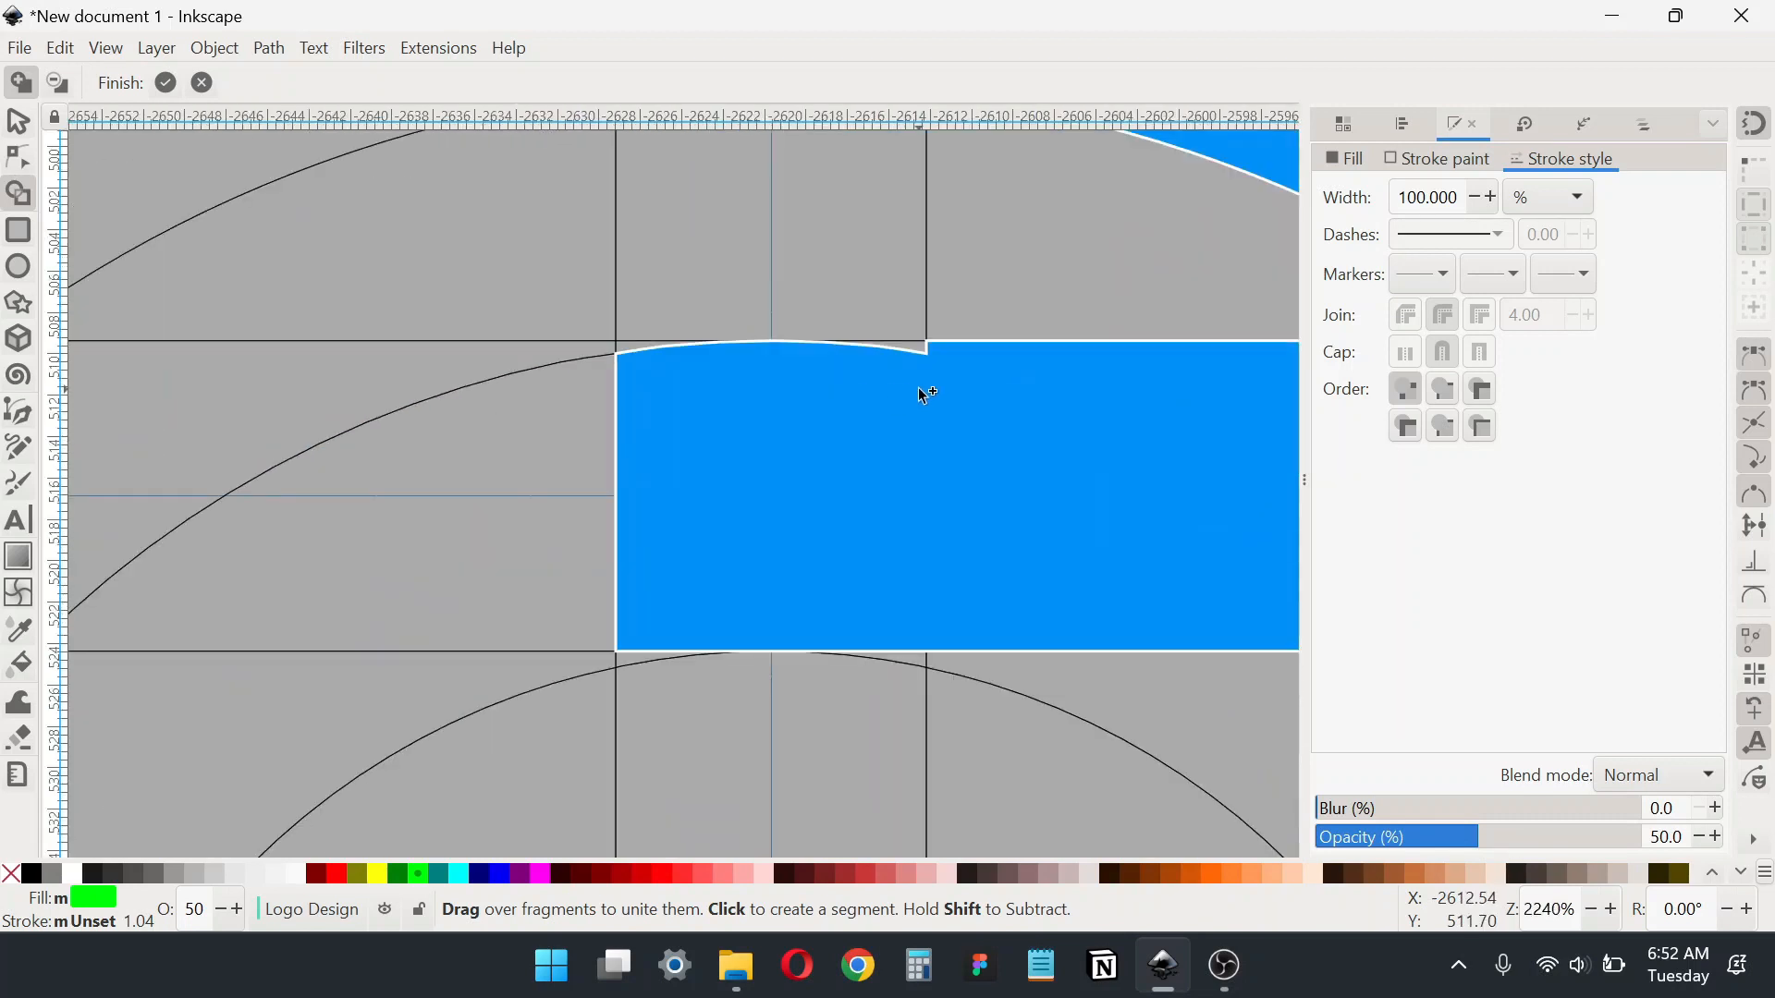
pyautogui.click(917, 351)
pyautogui.moveTo(697, 457)
pyautogui.mouseDown()
pyautogui.moveTo(609, 400)
pyautogui.moveTo(444, 497)
pyautogui.mouseUp()
pyautogui.moveTo(617, 478); pyautogui.dragTo(628, 472)
pyautogui.scroll(-4, 837, 434)
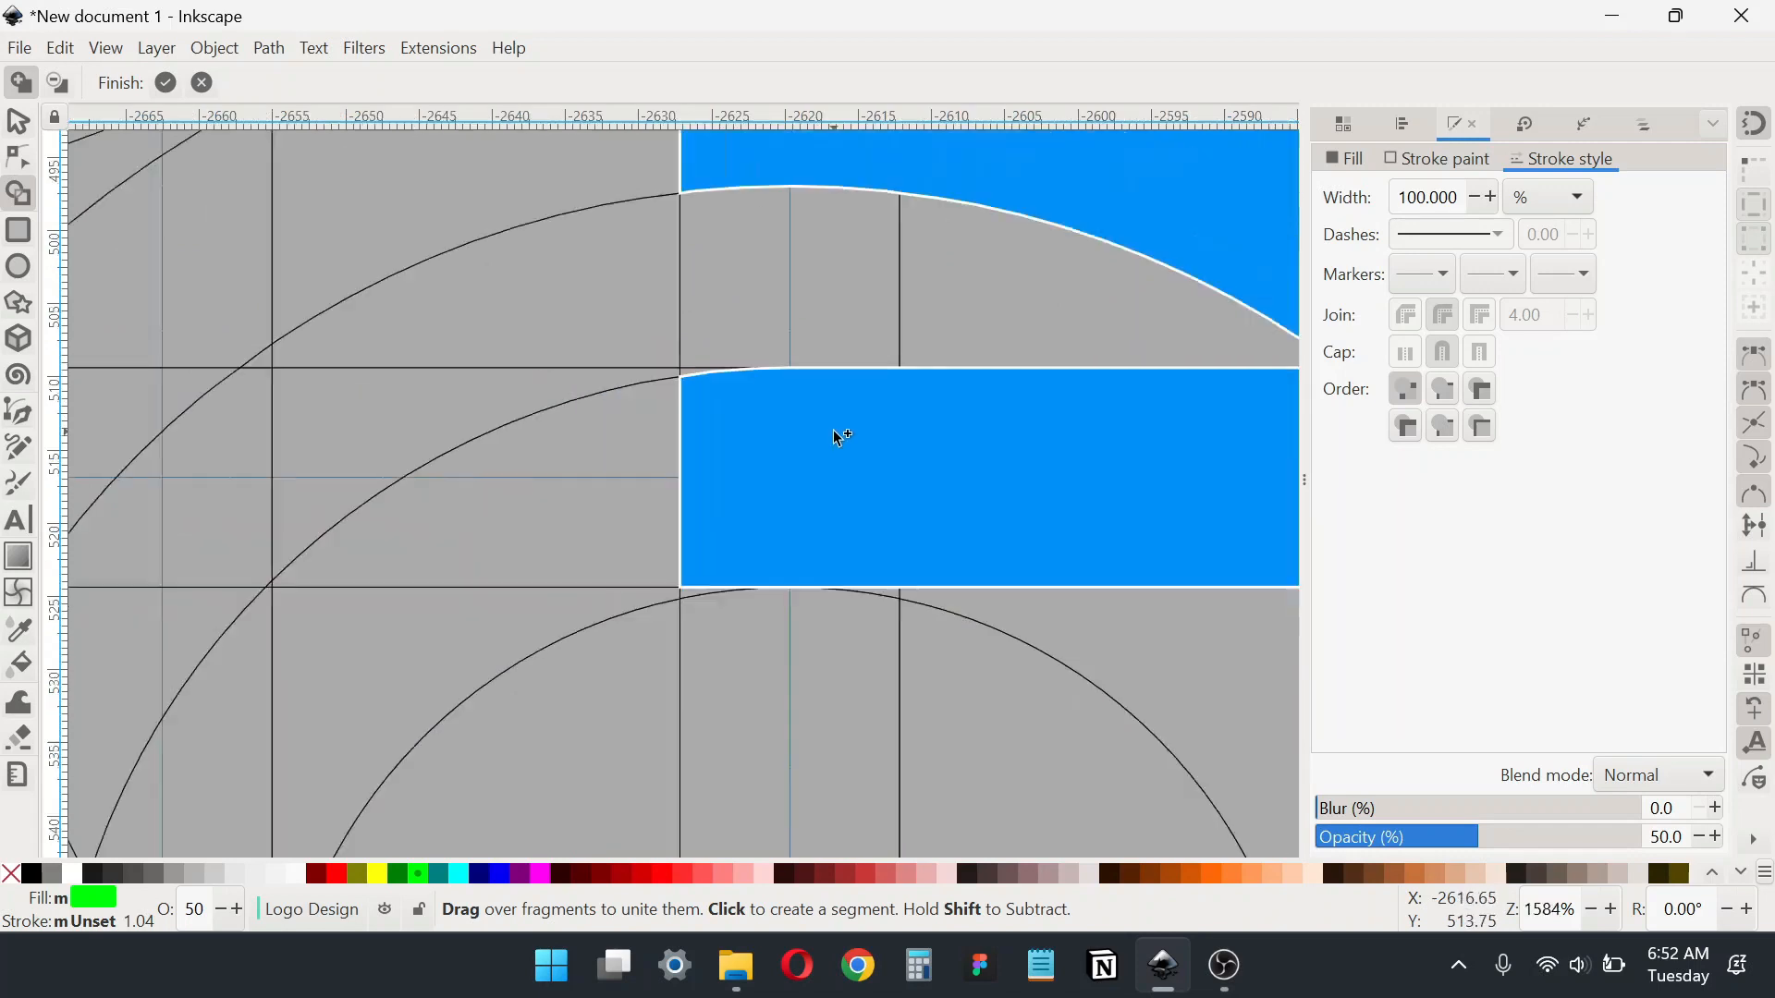
# Step: Unite the small ring's upper-left arc and the leftmost vertical strip below it with the shape, down through the lower horizontal strip
pyautogui.scroll(-4, 867, 484)
pyautogui.hscroll(-2, 919, 330)
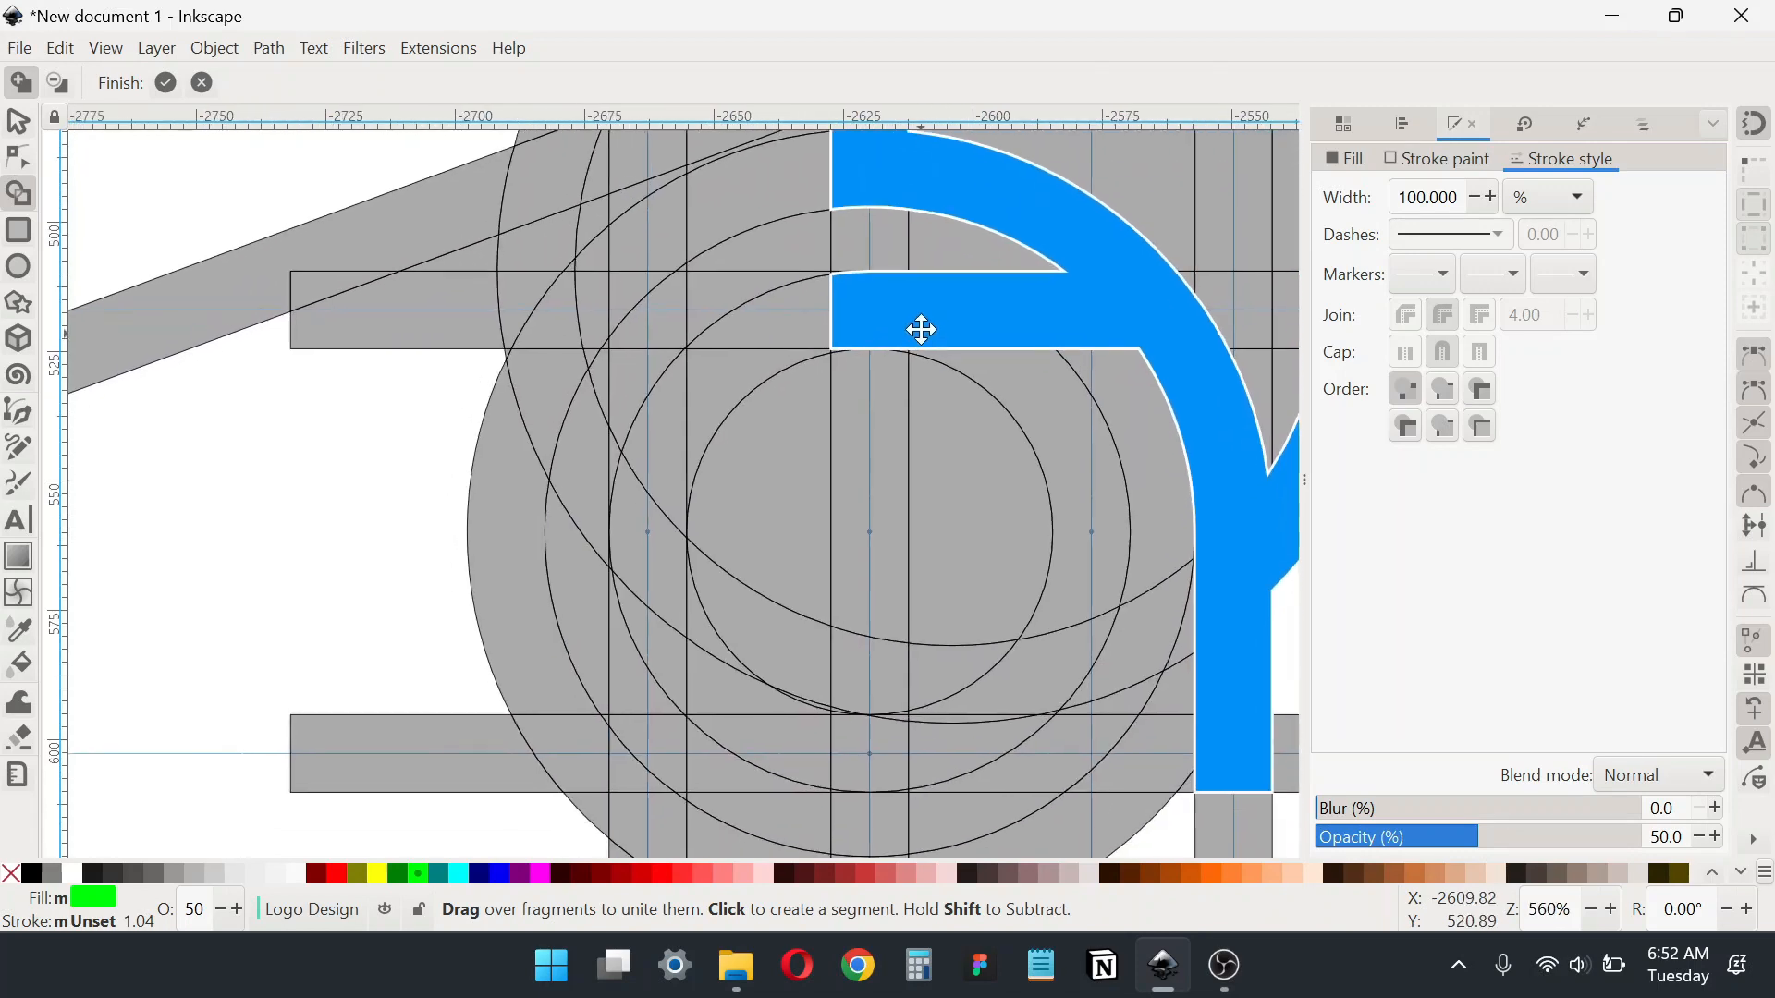
pyautogui.moveTo(916, 269)
pyautogui.mouseDown()
pyautogui.moveTo(802, 322)
pyautogui.moveTo(697, 418)
pyautogui.moveTo(674, 484)
pyautogui.mouseUp()
pyautogui.moveTo(680, 557); pyautogui.dragTo(692, 731)
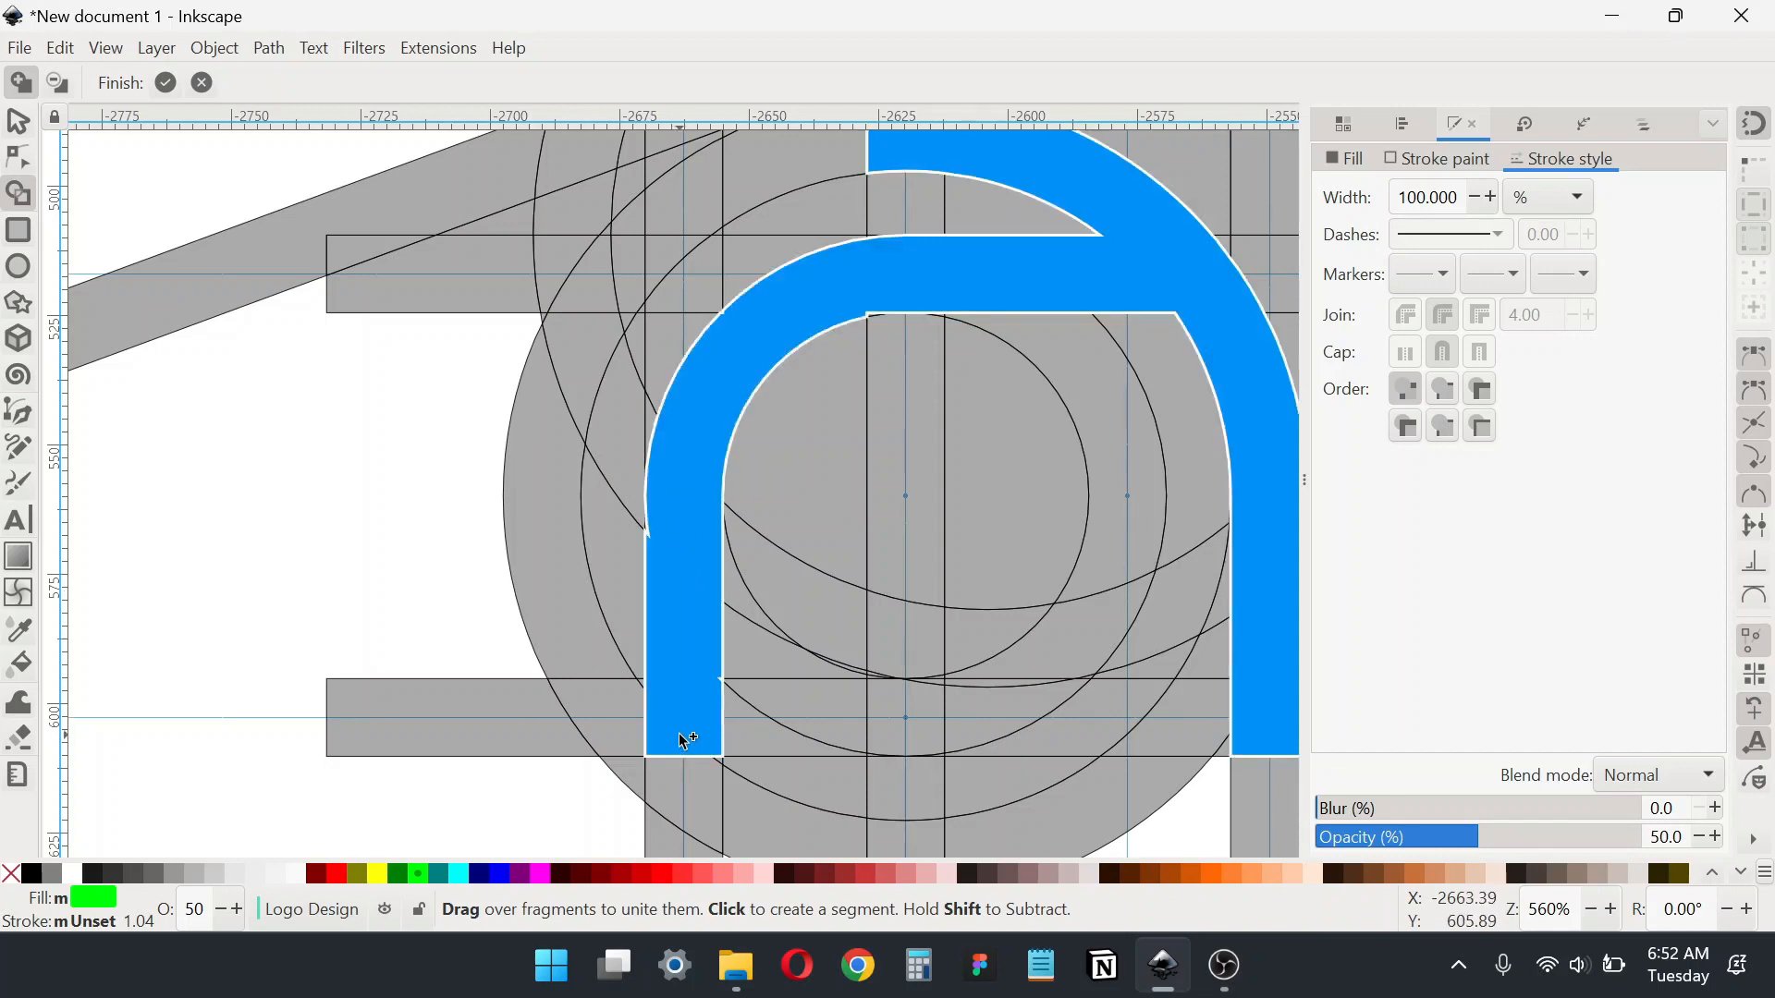
# Step: Unite the leftover slivers along the leftmost vertical strip and the notch beneath the upper horizontal strip with the shape
pyautogui.scroll(4, 699, 726)
pyautogui.scroll(8, 702, 463)
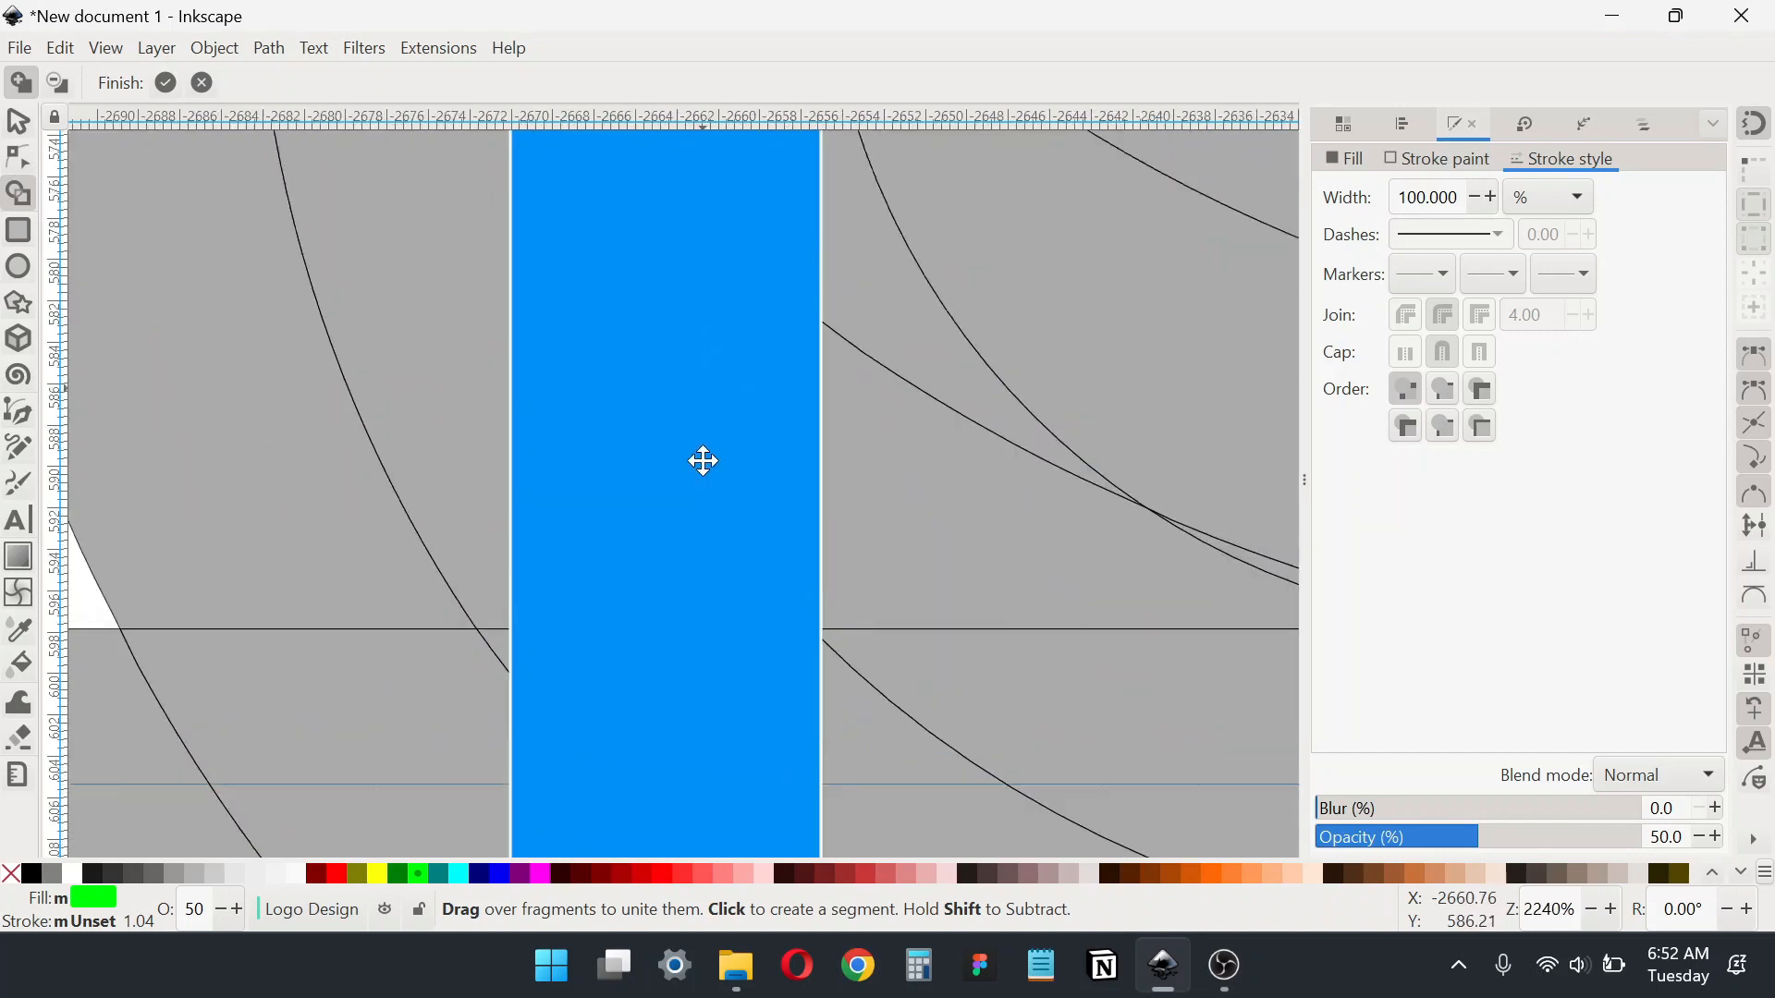
pyautogui.scroll(-4, 678, 524)
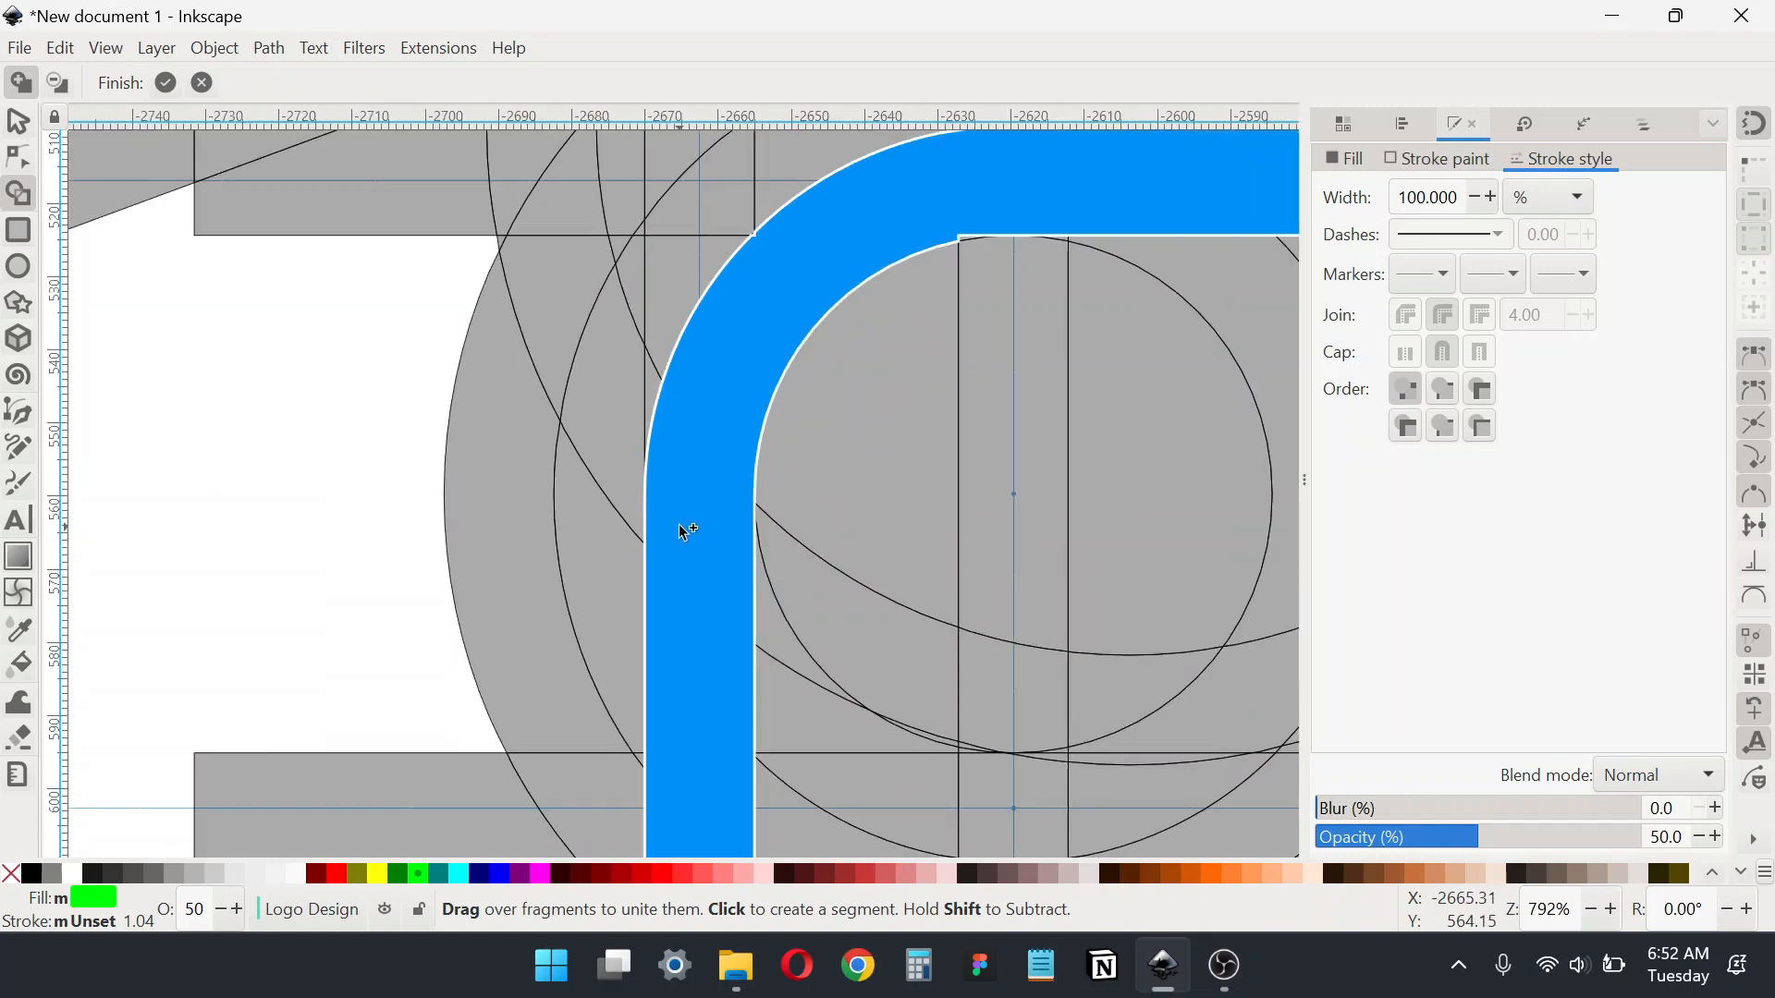
pyautogui.scroll(3, 685, 440)
pyautogui.scroll(-3, 718, 424)
pyautogui.scroll(1, 871, 286)
pyautogui.scroll(3, 874, 287)
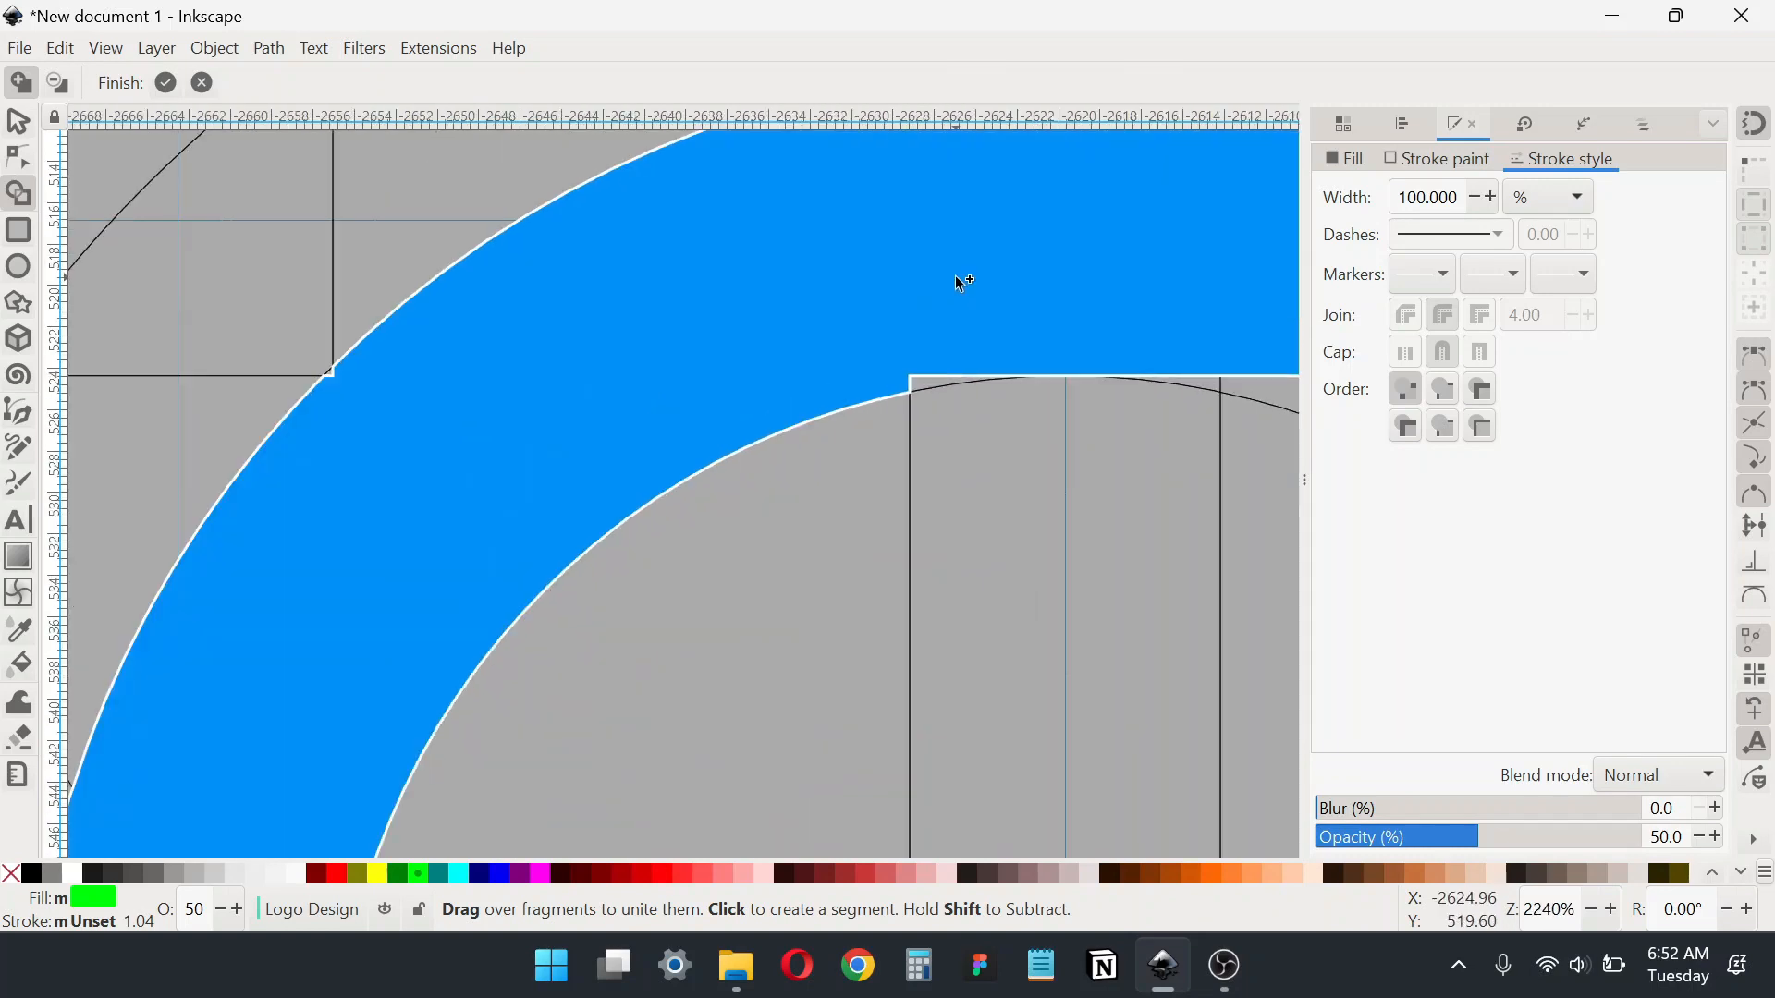
pyautogui.scroll(-2, 950, 286)
pyautogui.scroll(3, 935, 289)
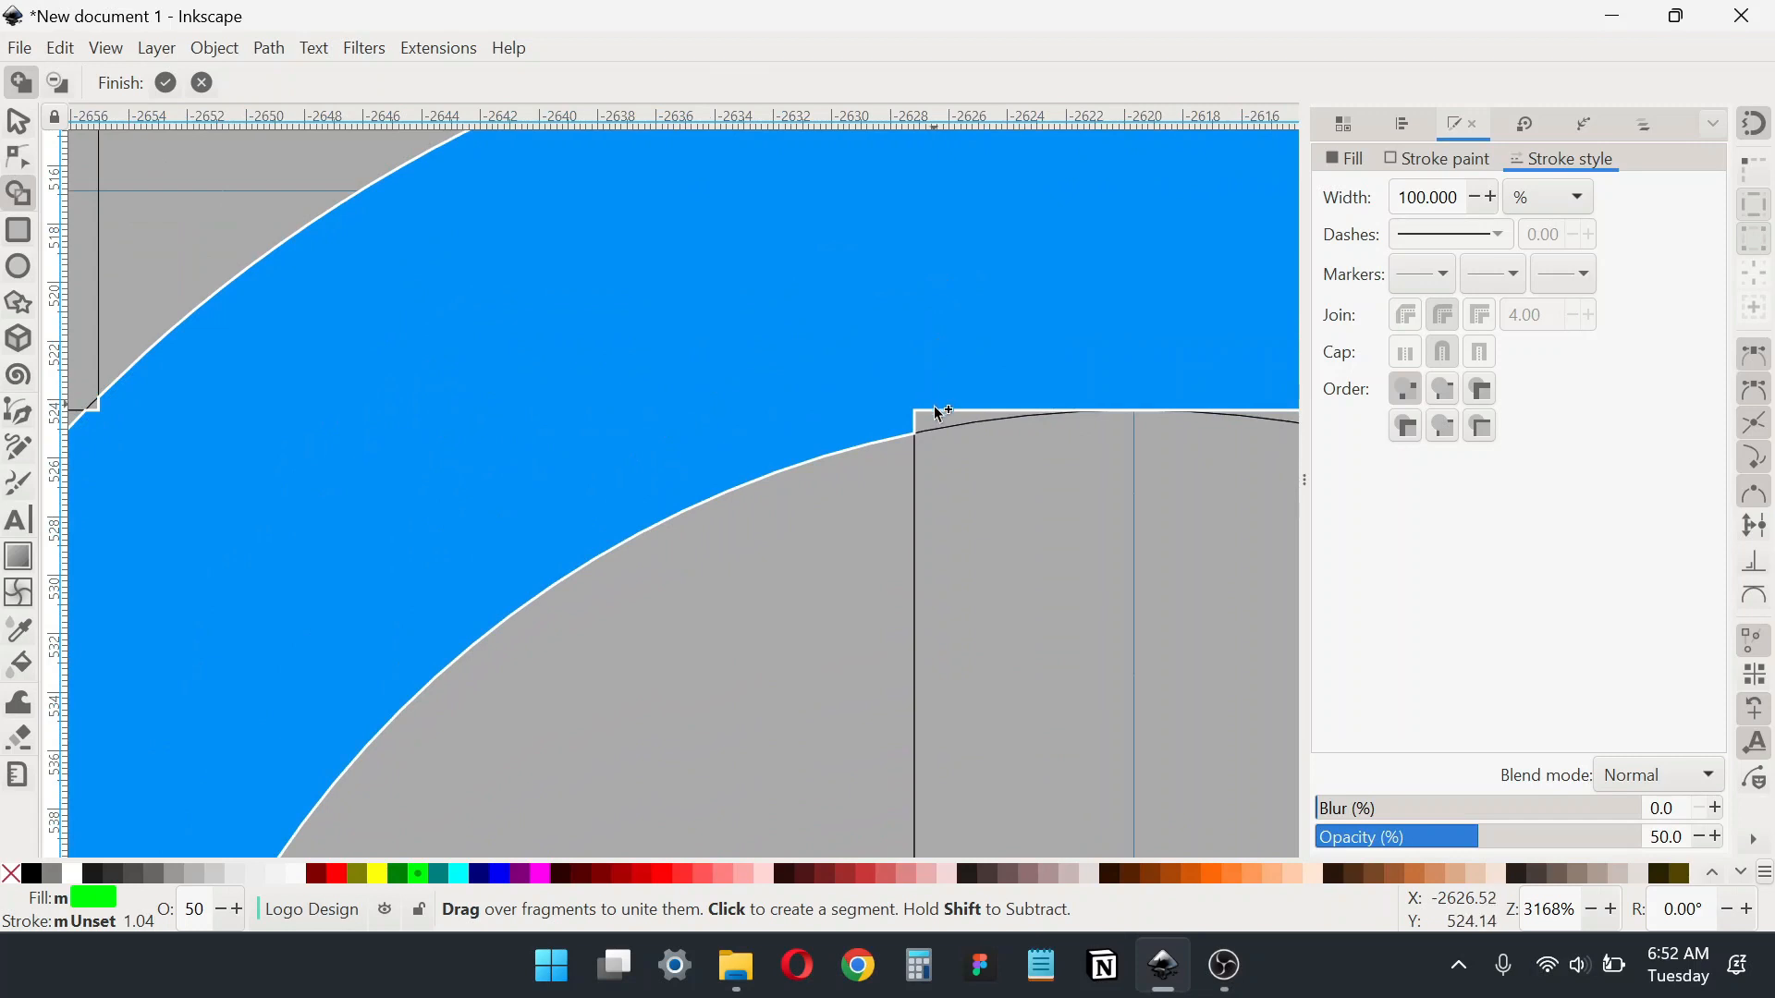
pyautogui.scroll(-5, 925, 388)
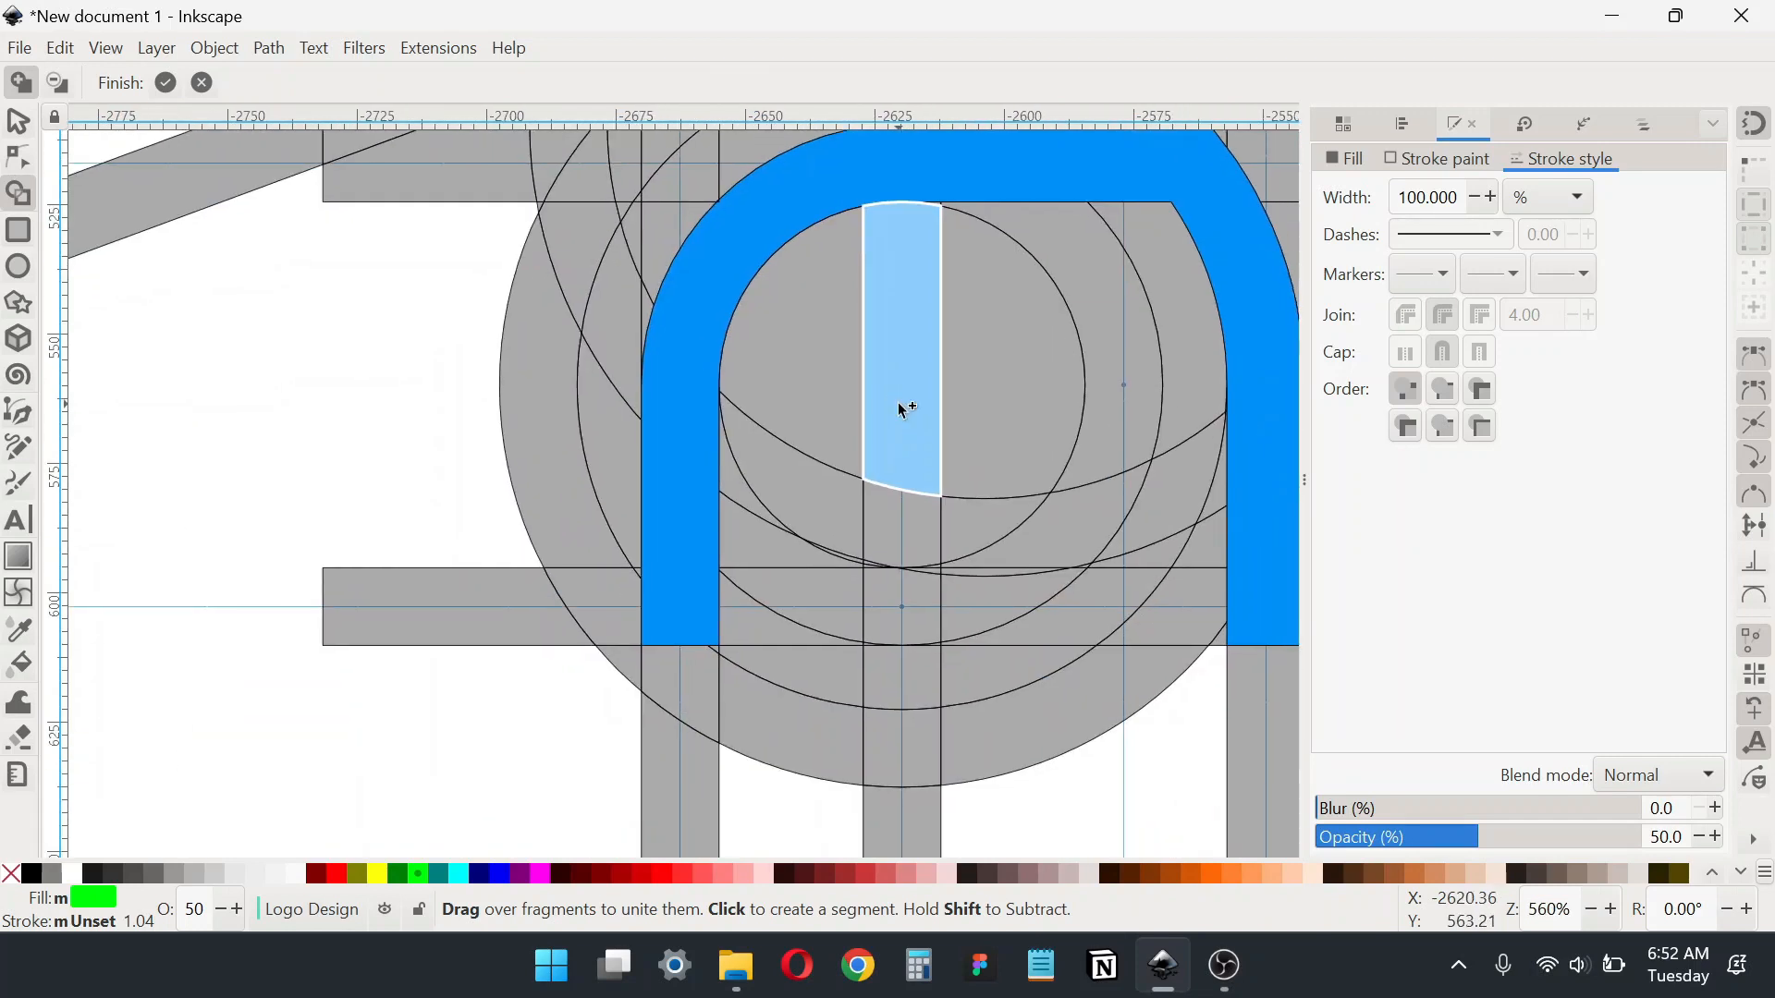
# Step: Unite the lower horizontal strip and the small ring's right arc with the shape to close the rounded body loop
pyautogui.moveTo(816, 561); pyautogui.dragTo(627, 628)
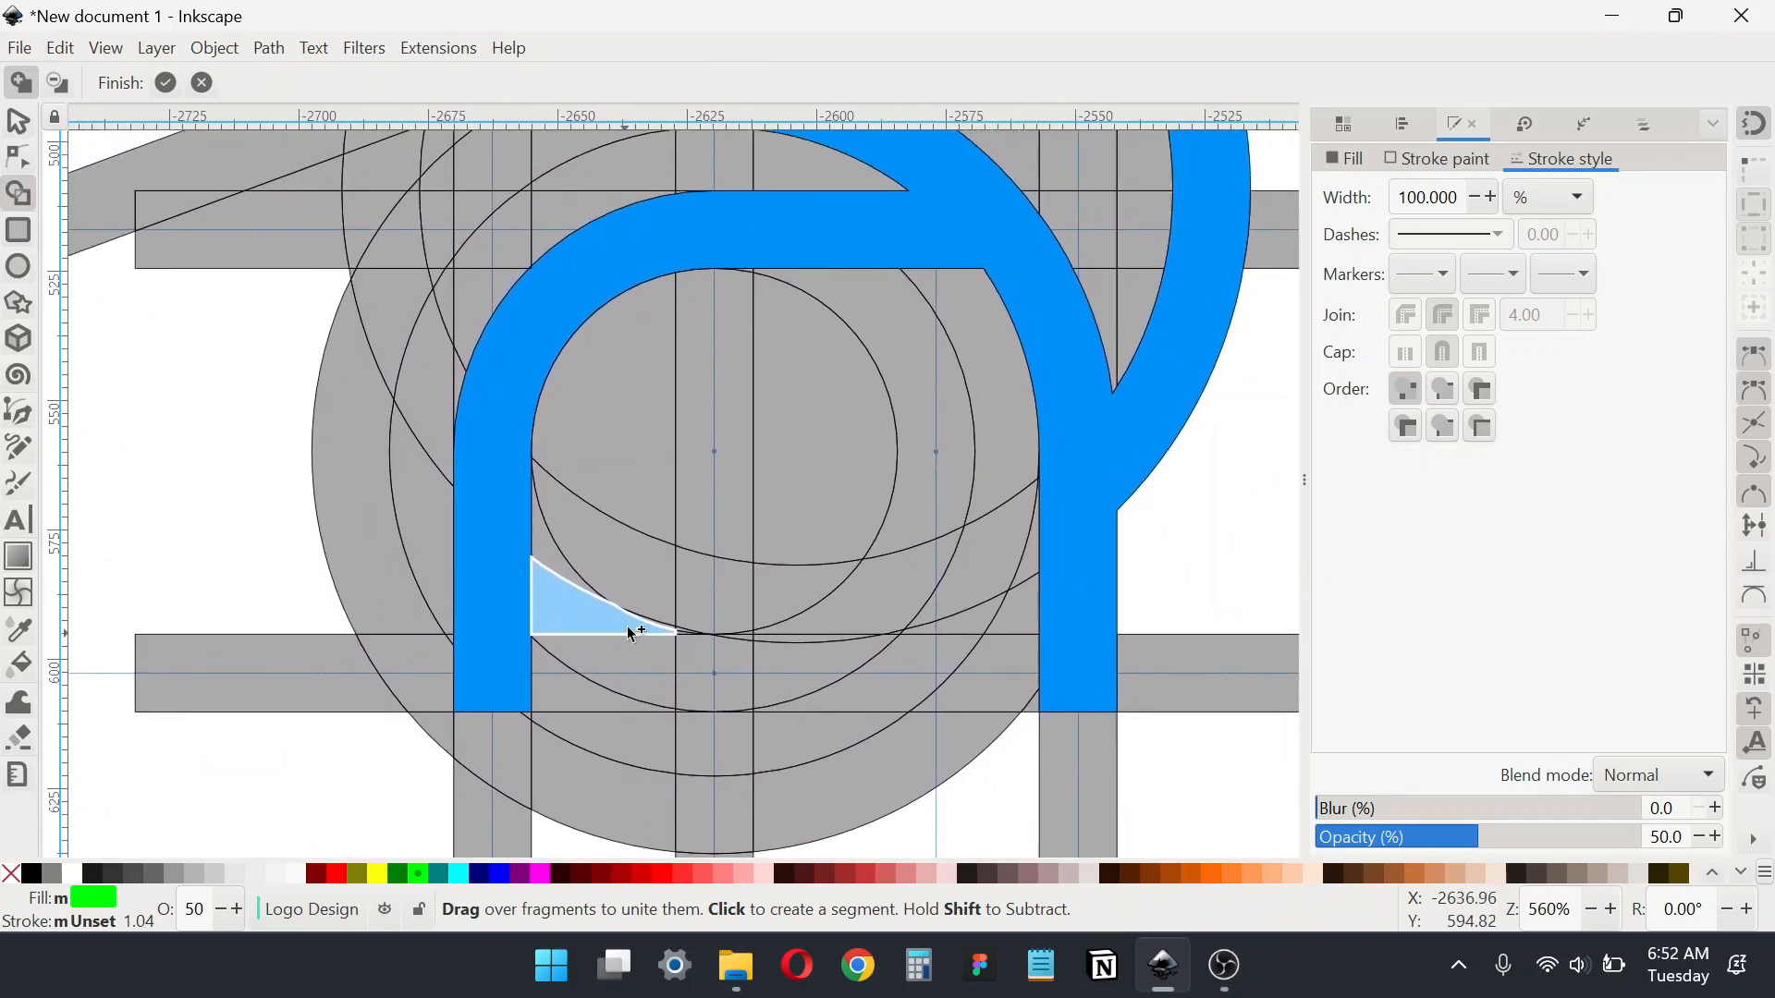
pyautogui.moveTo(487, 682)
pyautogui.mouseDown()
pyautogui.moveTo(765, 654)
pyautogui.moveTo(813, 633)
pyautogui.moveTo(902, 536)
pyautogui.mouseUp()
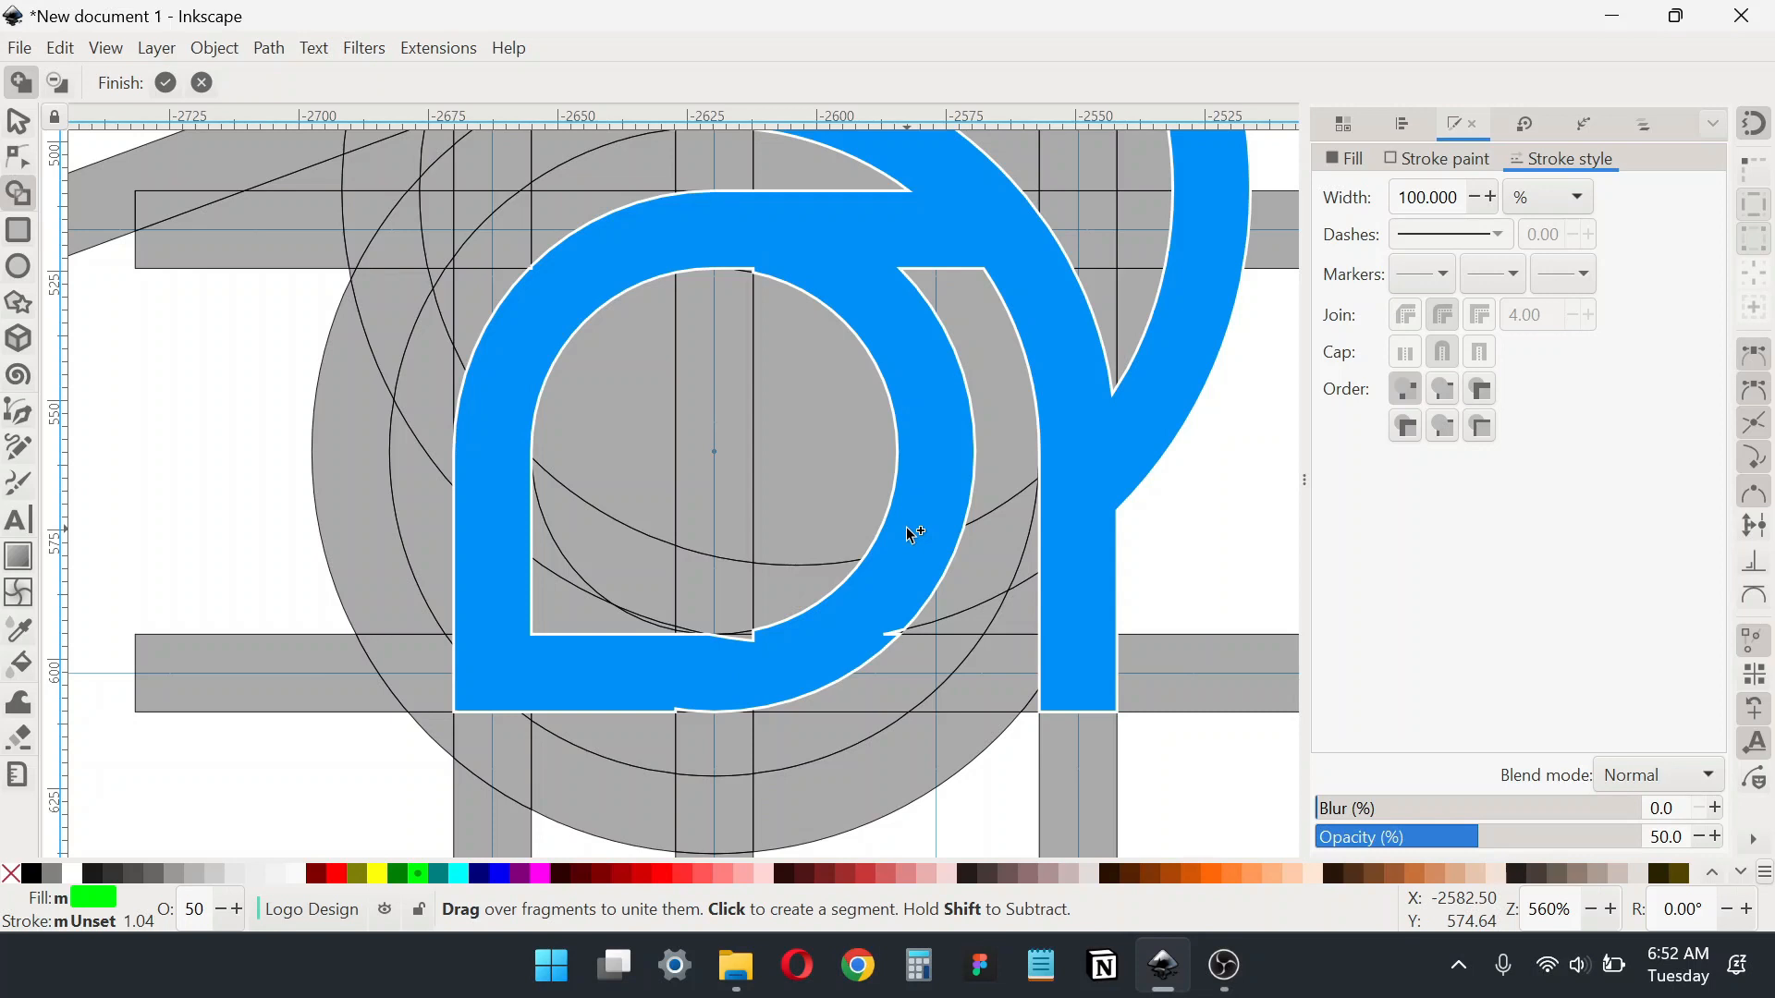
pyautogui.scroll(4, 737, 237)
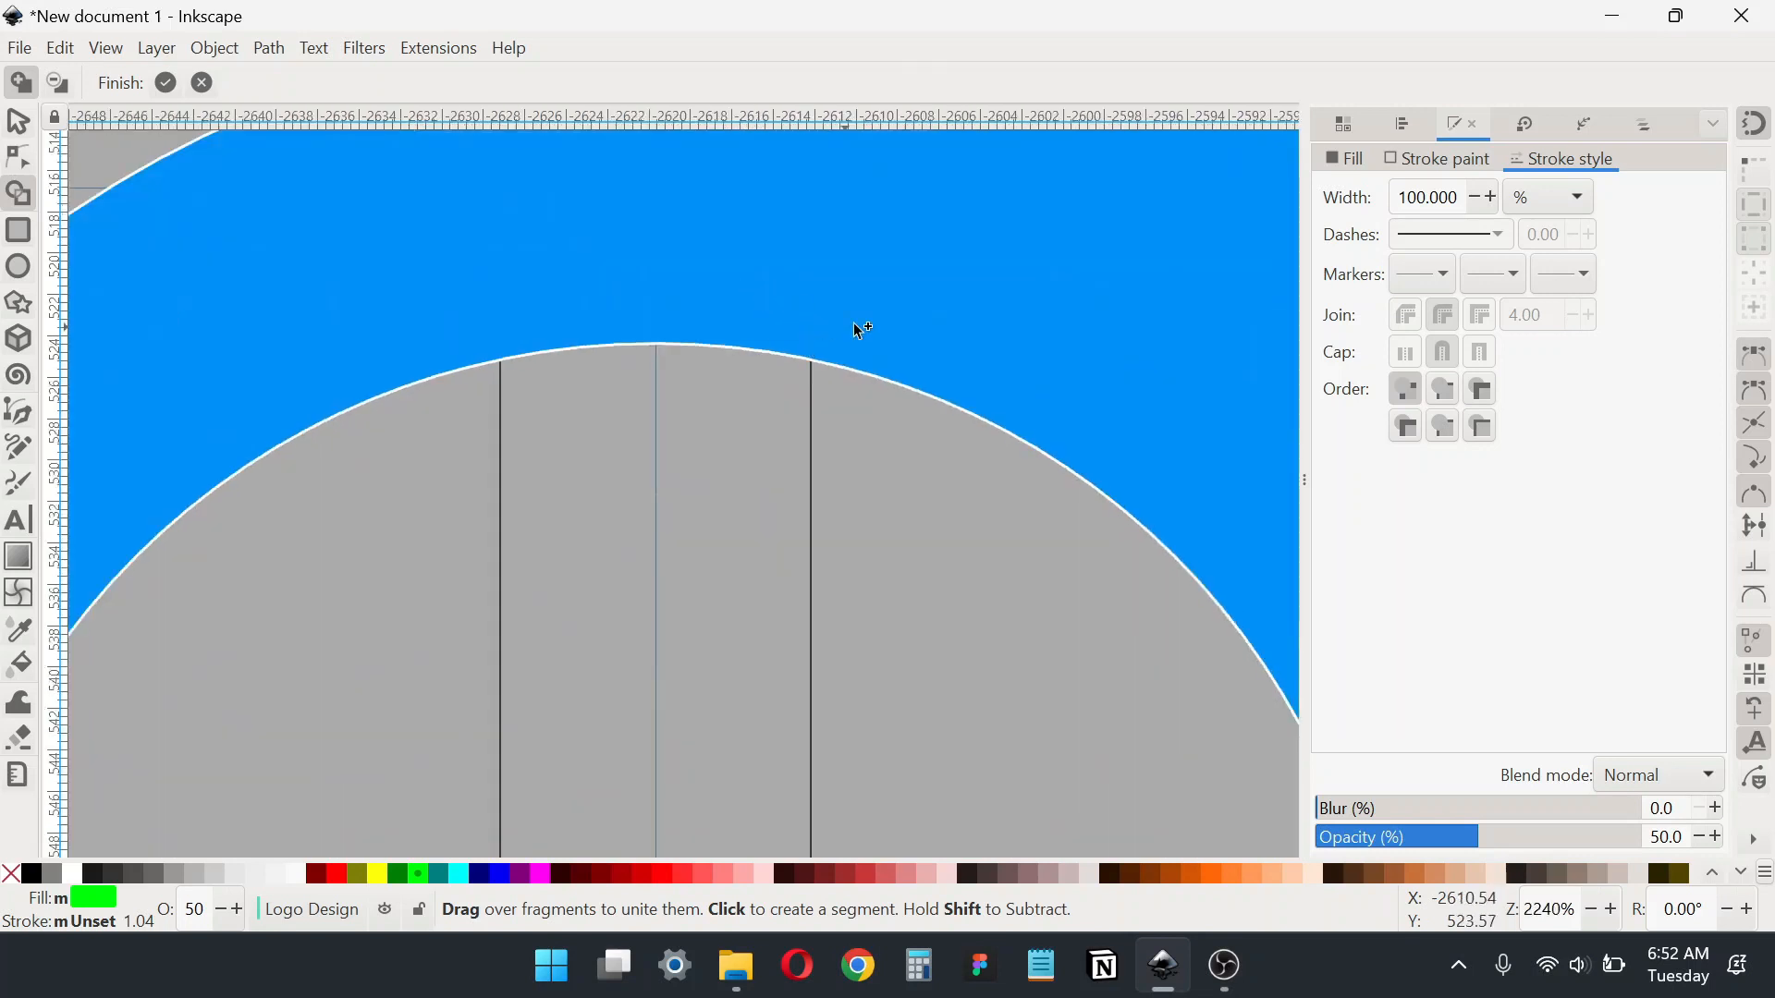
pyautogui.scroll(-4, 860, 333)
# Step: Unite the remaining slivers on the inner and outer edges of the body loop's lower curve with the shape
pyautogui.scroll(2, 902, 648)
pyautogui.scroll(3, 918, 553)
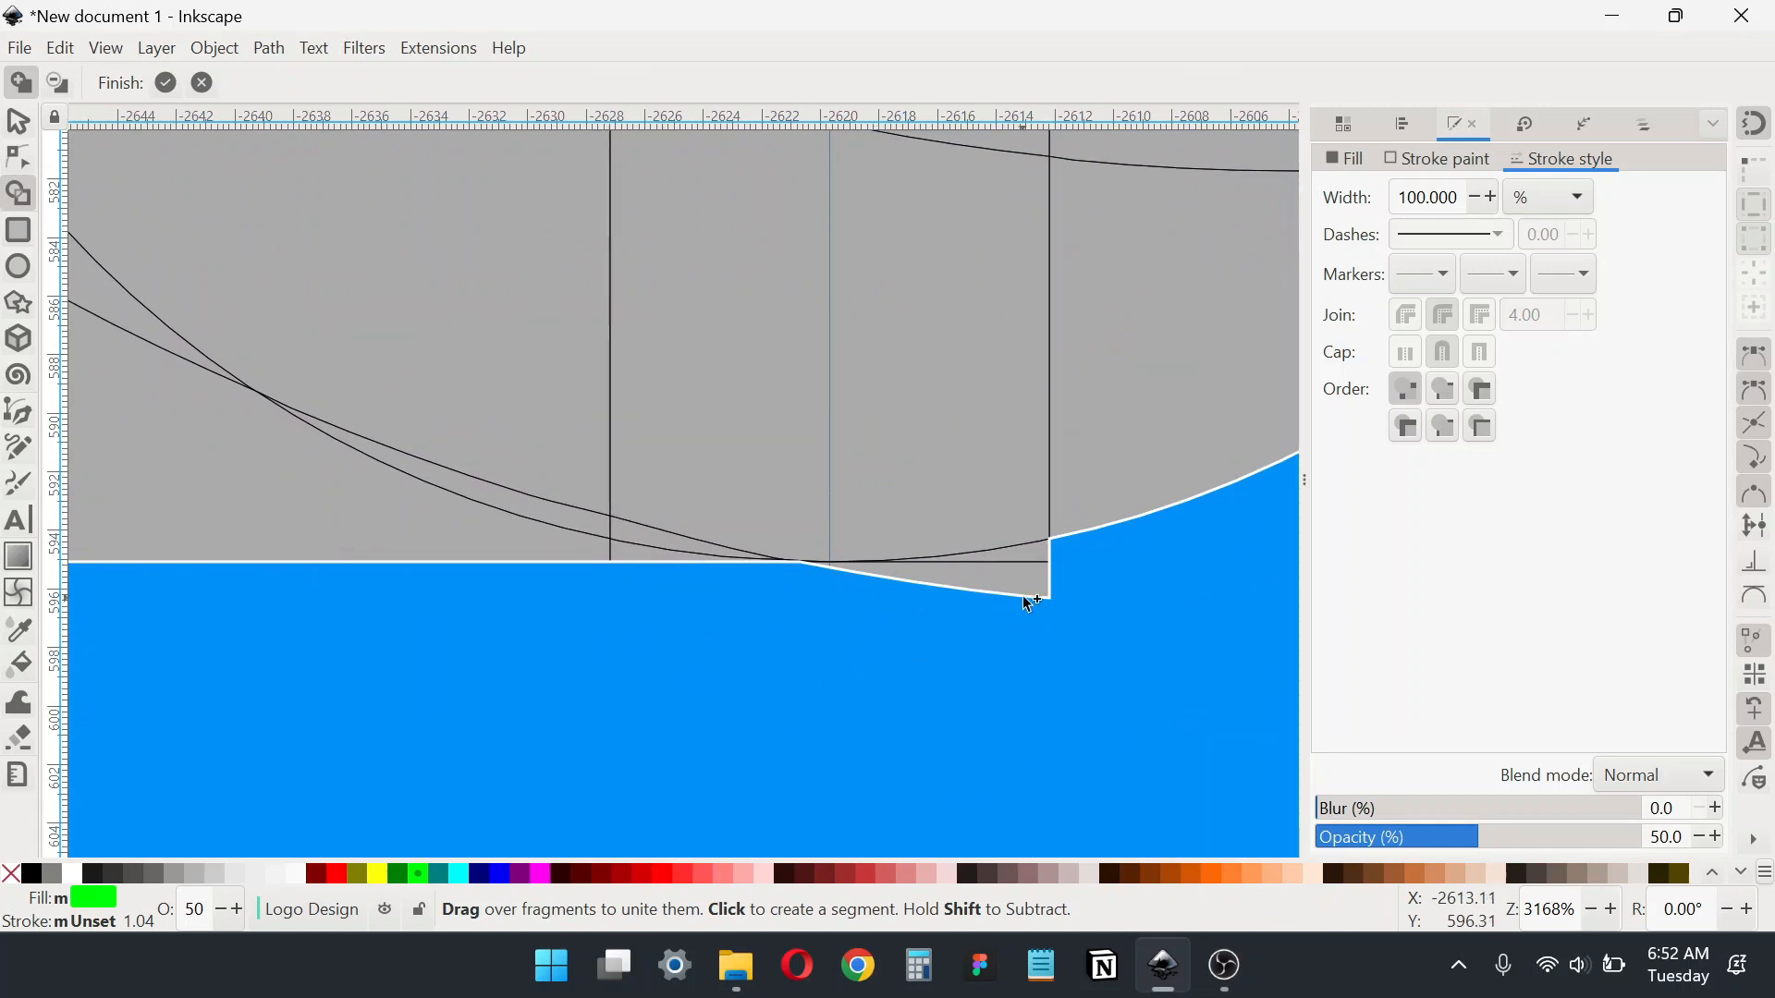
pyautogui.click(1025, 597)
pyautogui.scroll(-4, 830, 574)
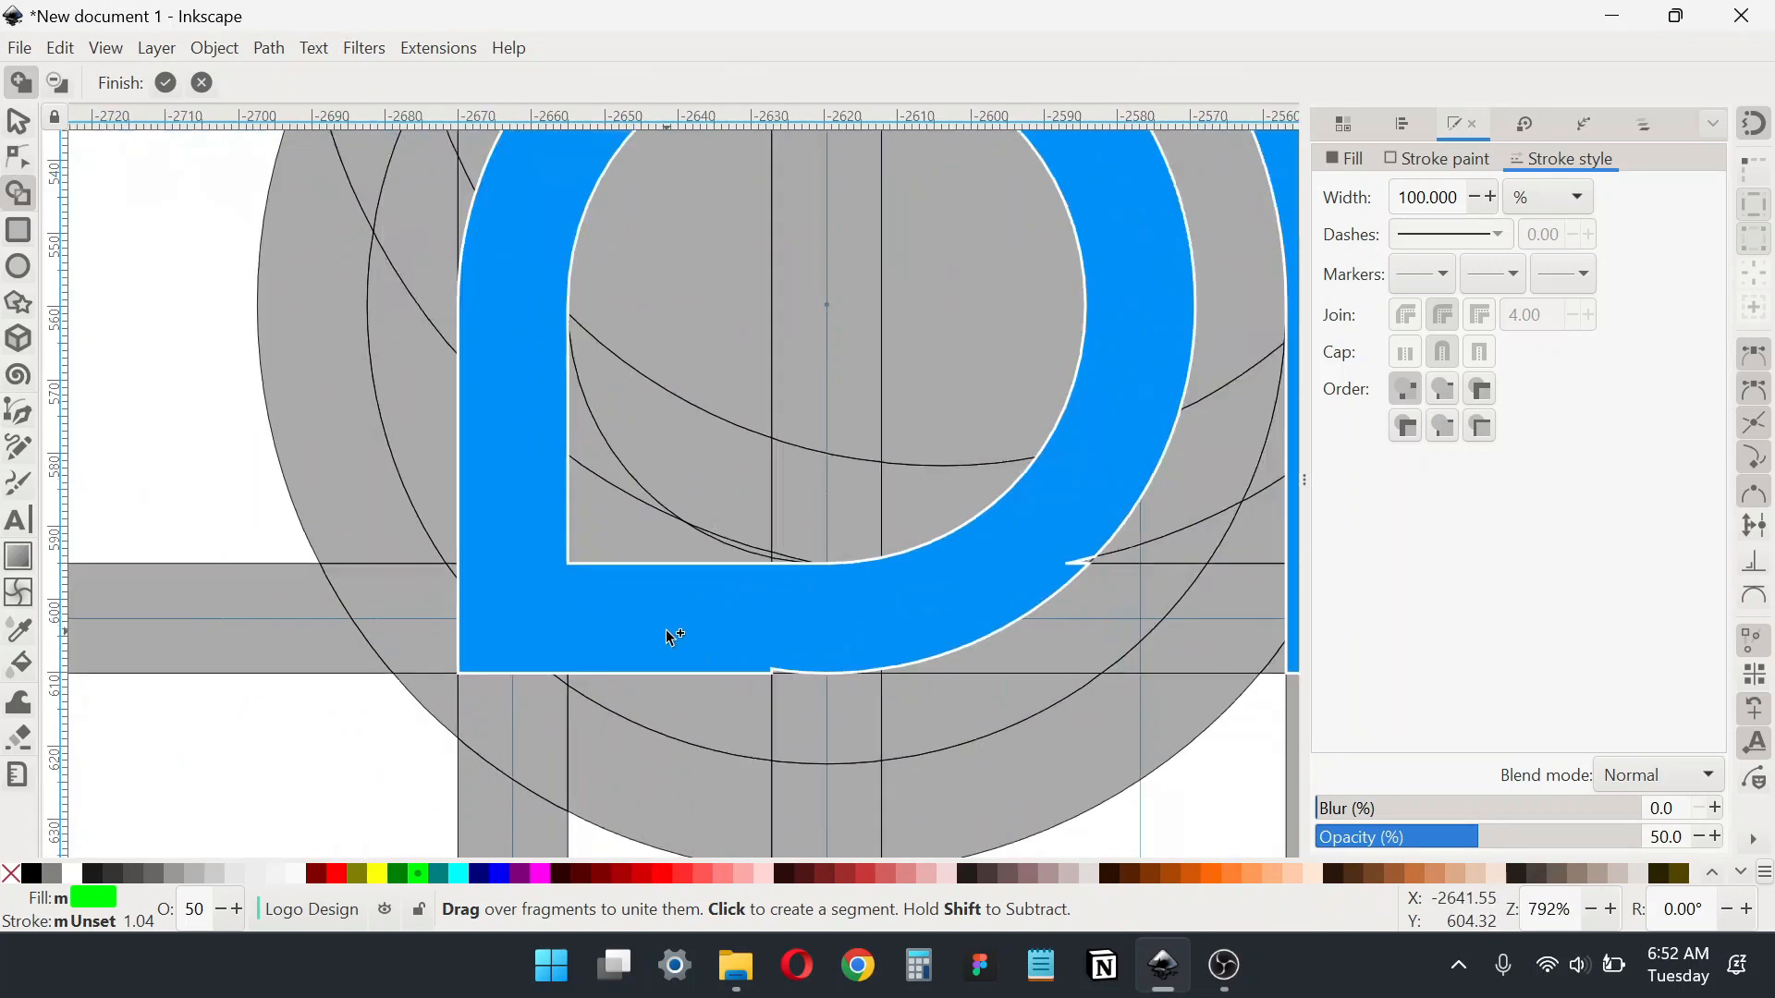
pyautogui.scroll(3, 675, 638)
pyautogui.click(791, 710)
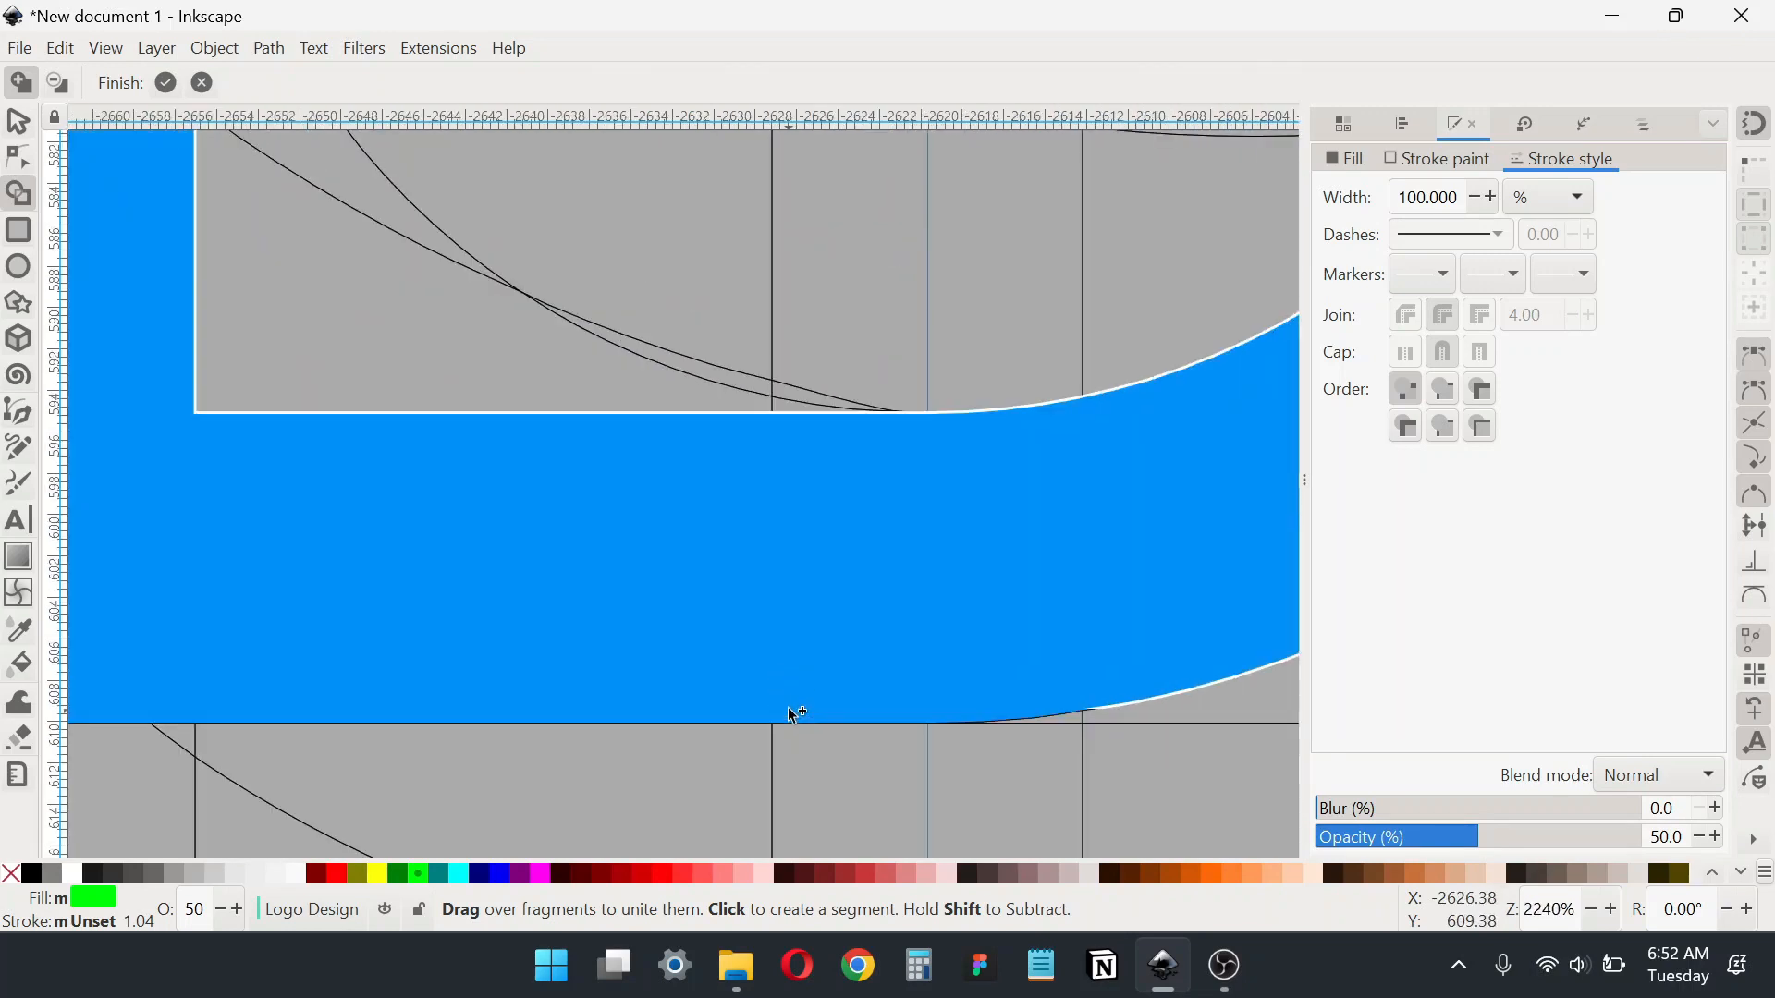
pyautogui.scroll(-3, 787, 707)
pyautogui.scroll(4, 962, 576)
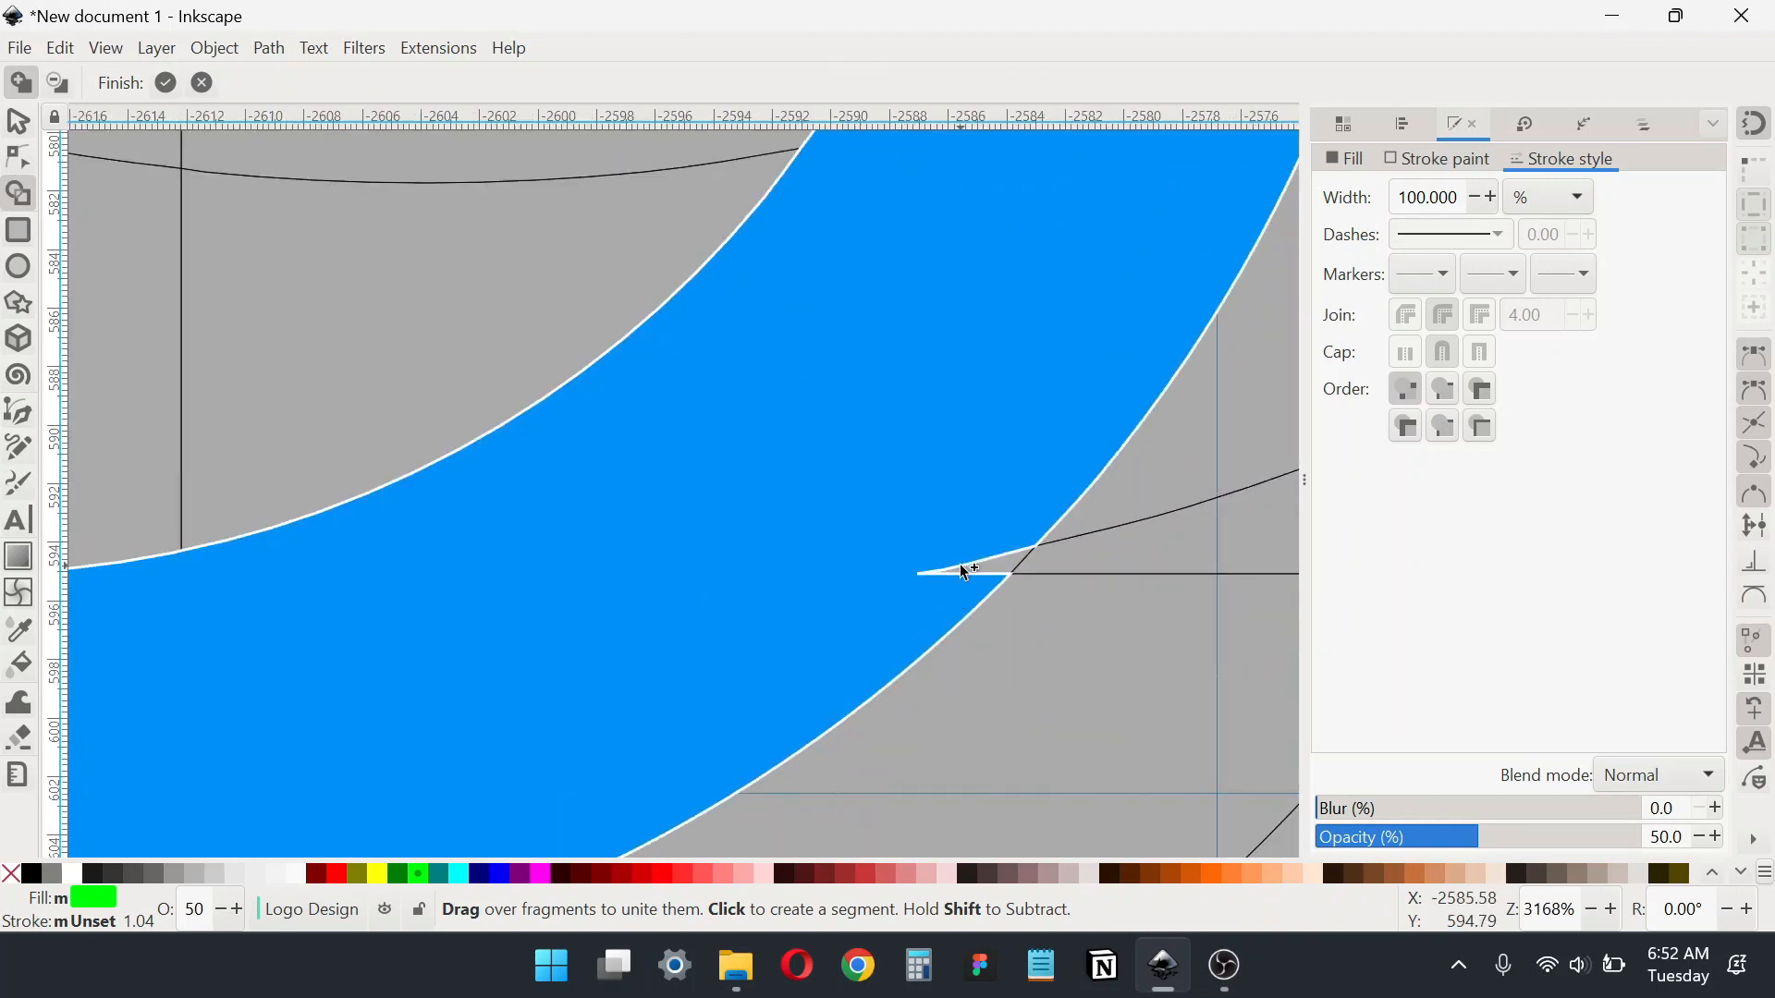
pyautogui.scroll(-8, 879, 564)
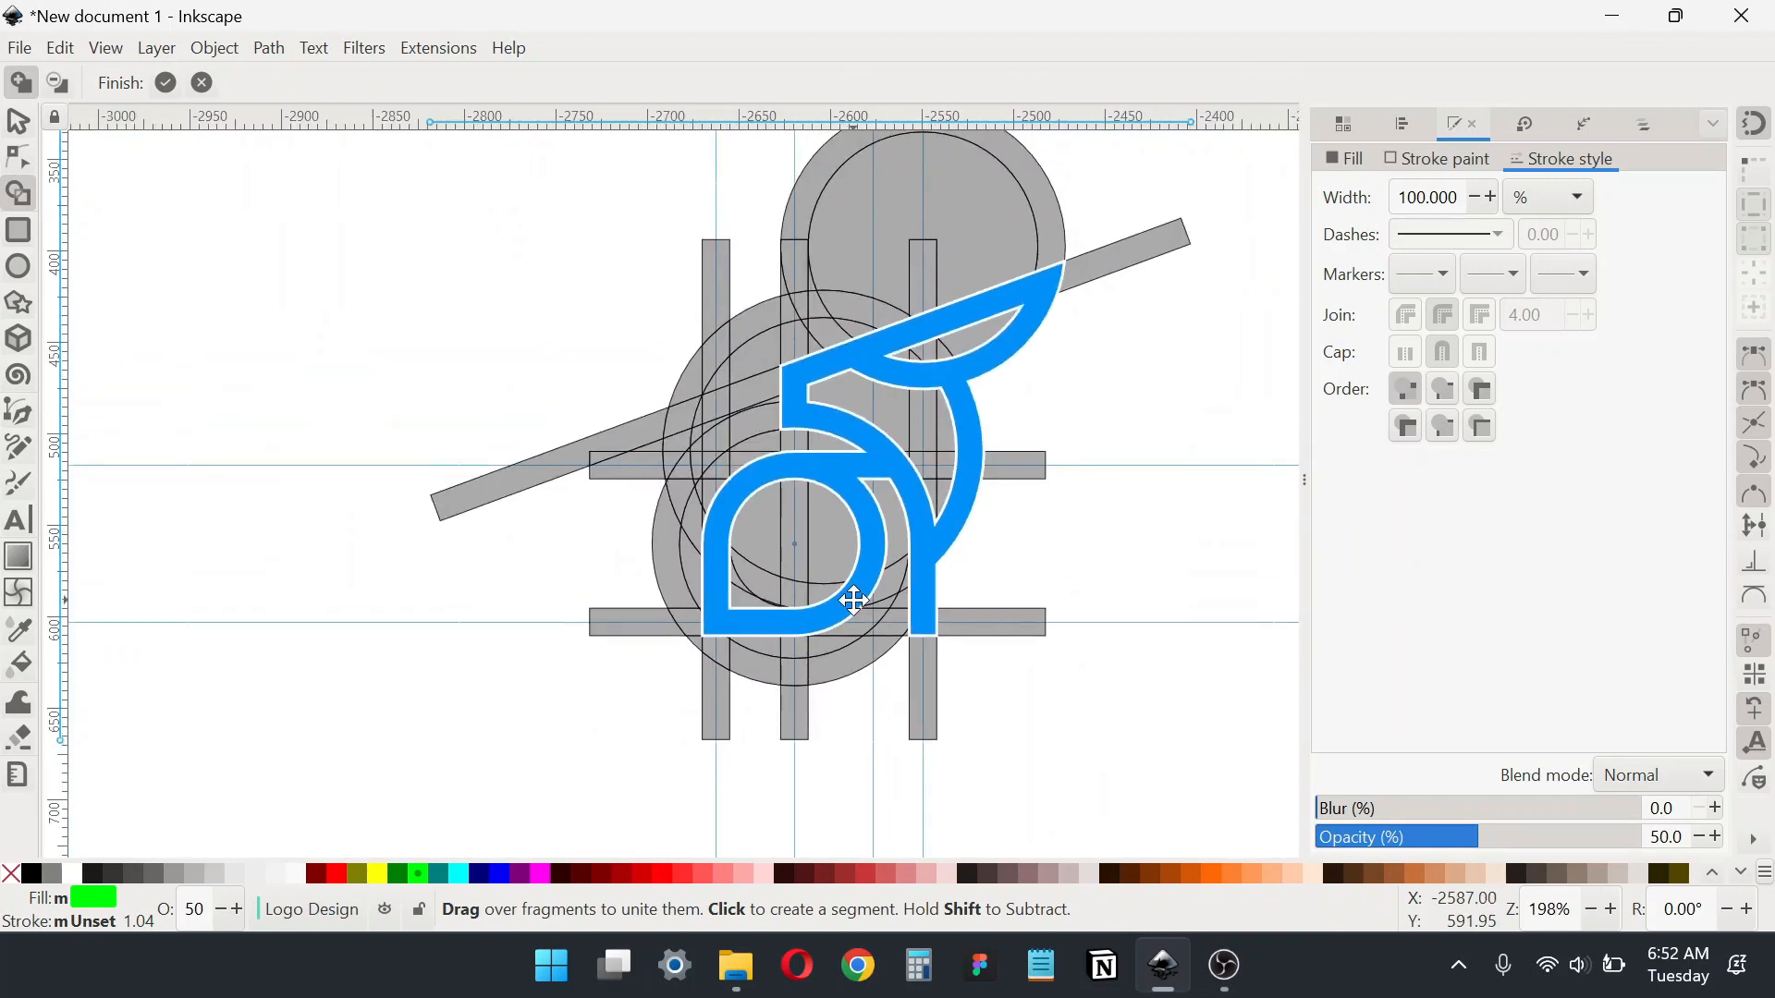
# Step: Examine the united outline around the body loop, leg, neck and ear for missing or leftover fragments
pyautogui.scroll(2, 857, 602)
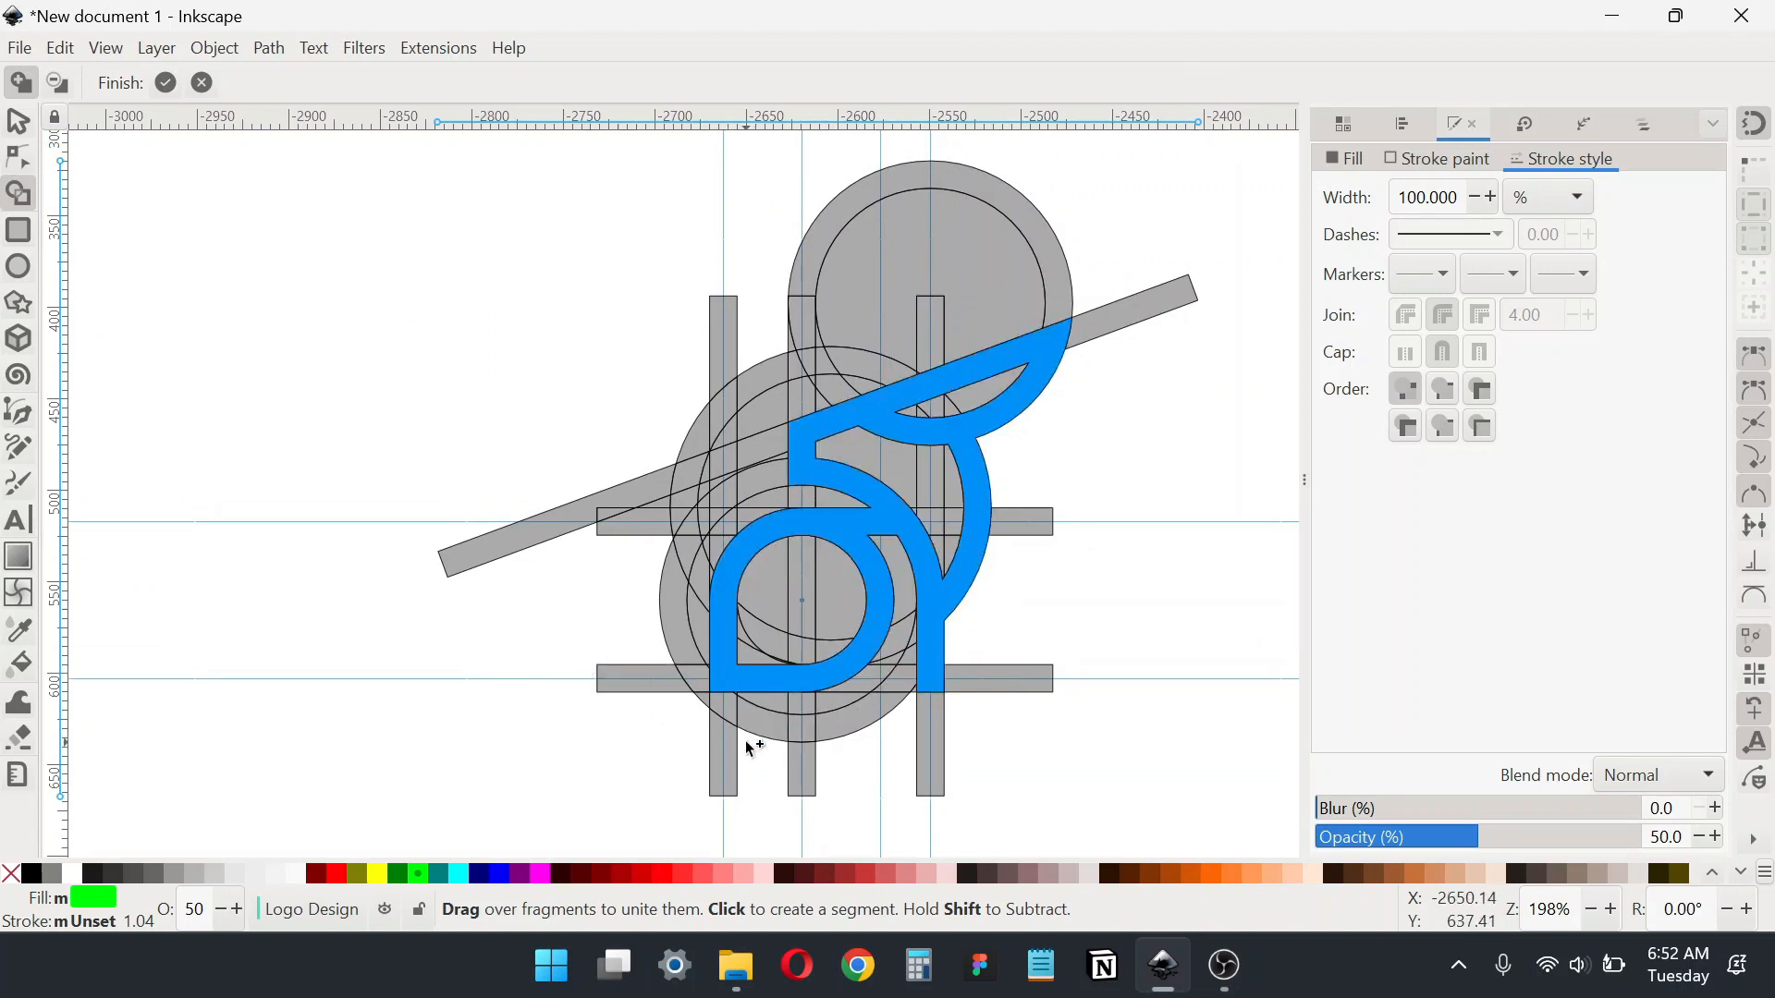
pyautogui.scroll(1, 749, 744)
pyautogui.scroll(2, 840, 697)
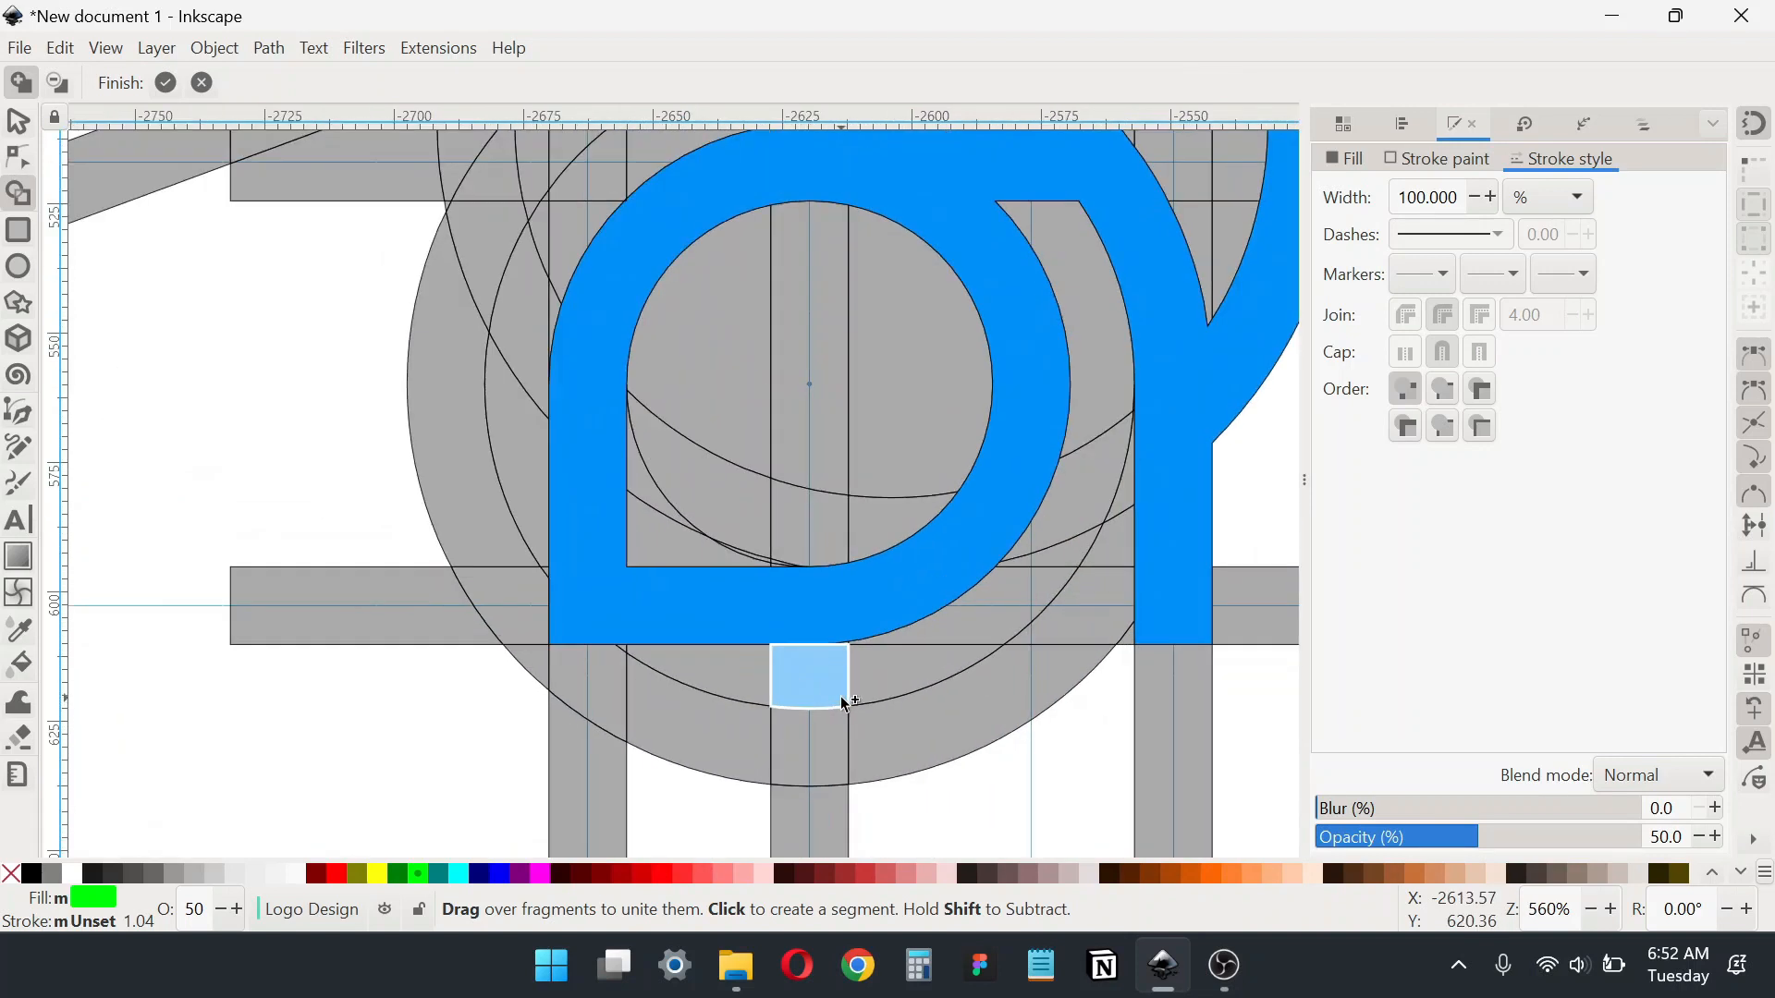
pyautogui.scroll(10, 980, 601)
pyautogui.hscroll(4, 980, 601)
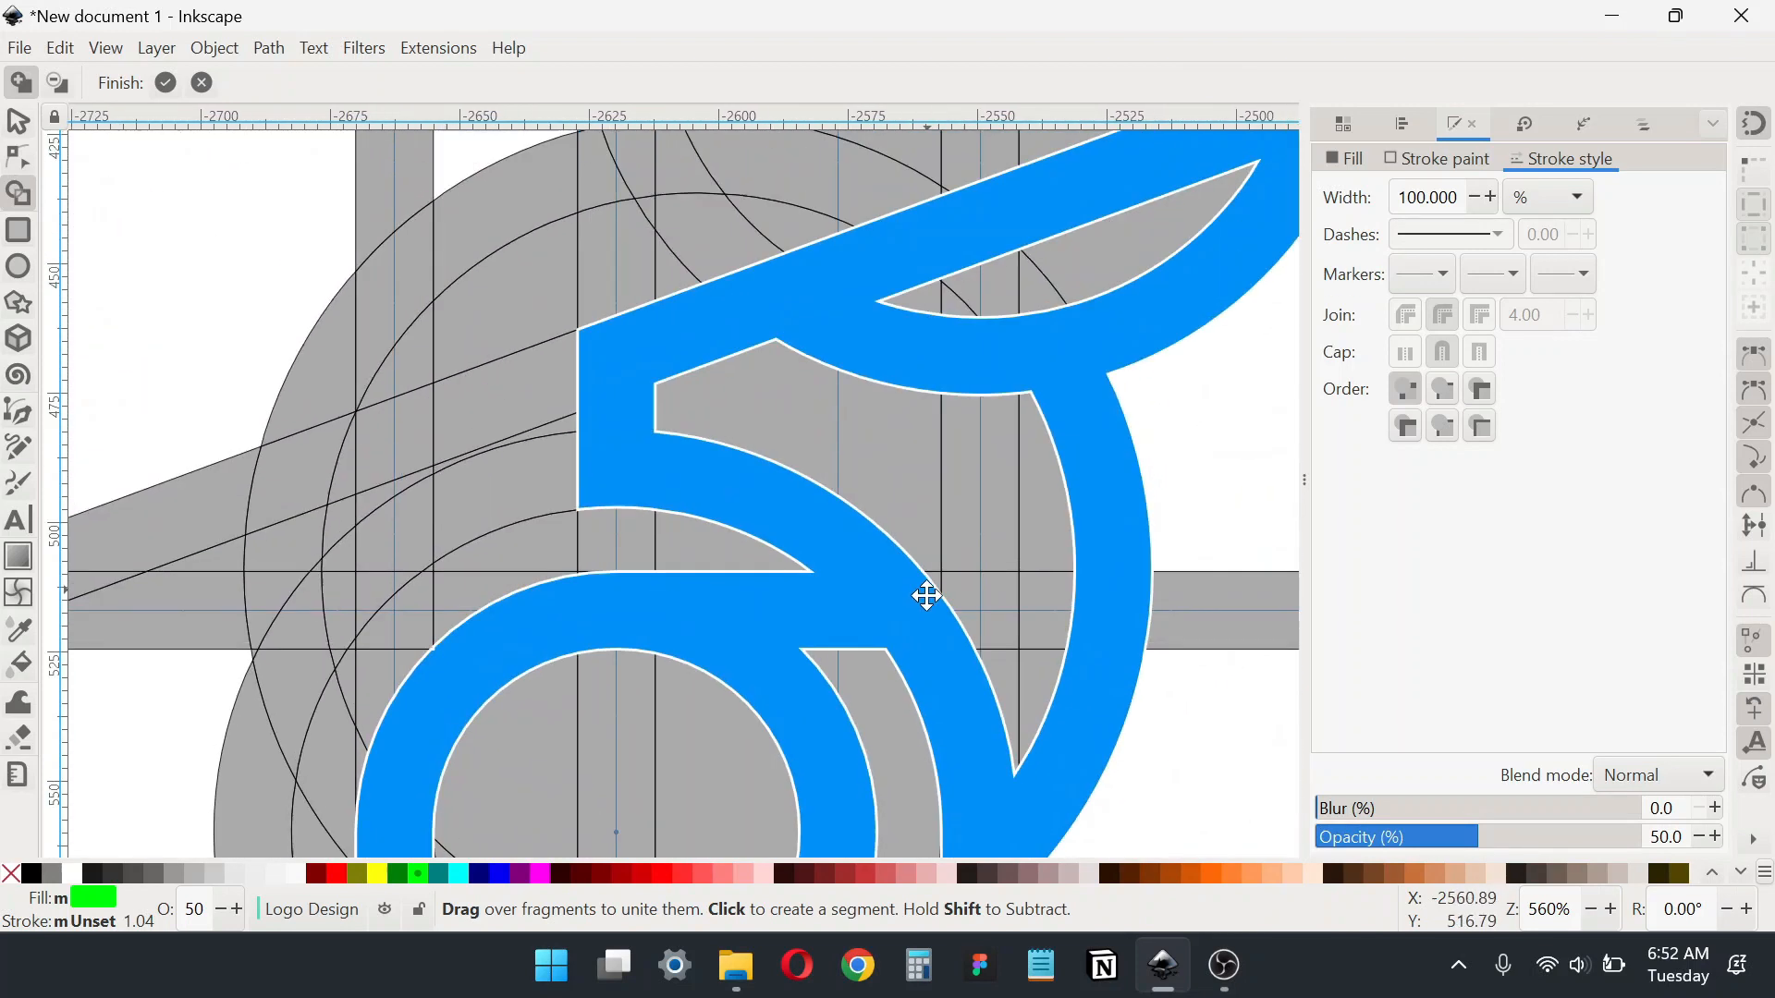
pyautogui.moveTo(1094, 400); pyautogui.dragTo(939, 571)
pyautogui.moveTo(423, 566); pyautogui.dragTo(591, 463)
pyautogui.scroll(-10, 559, 389)
pyautogui.hscroll(-3, 638, 310)
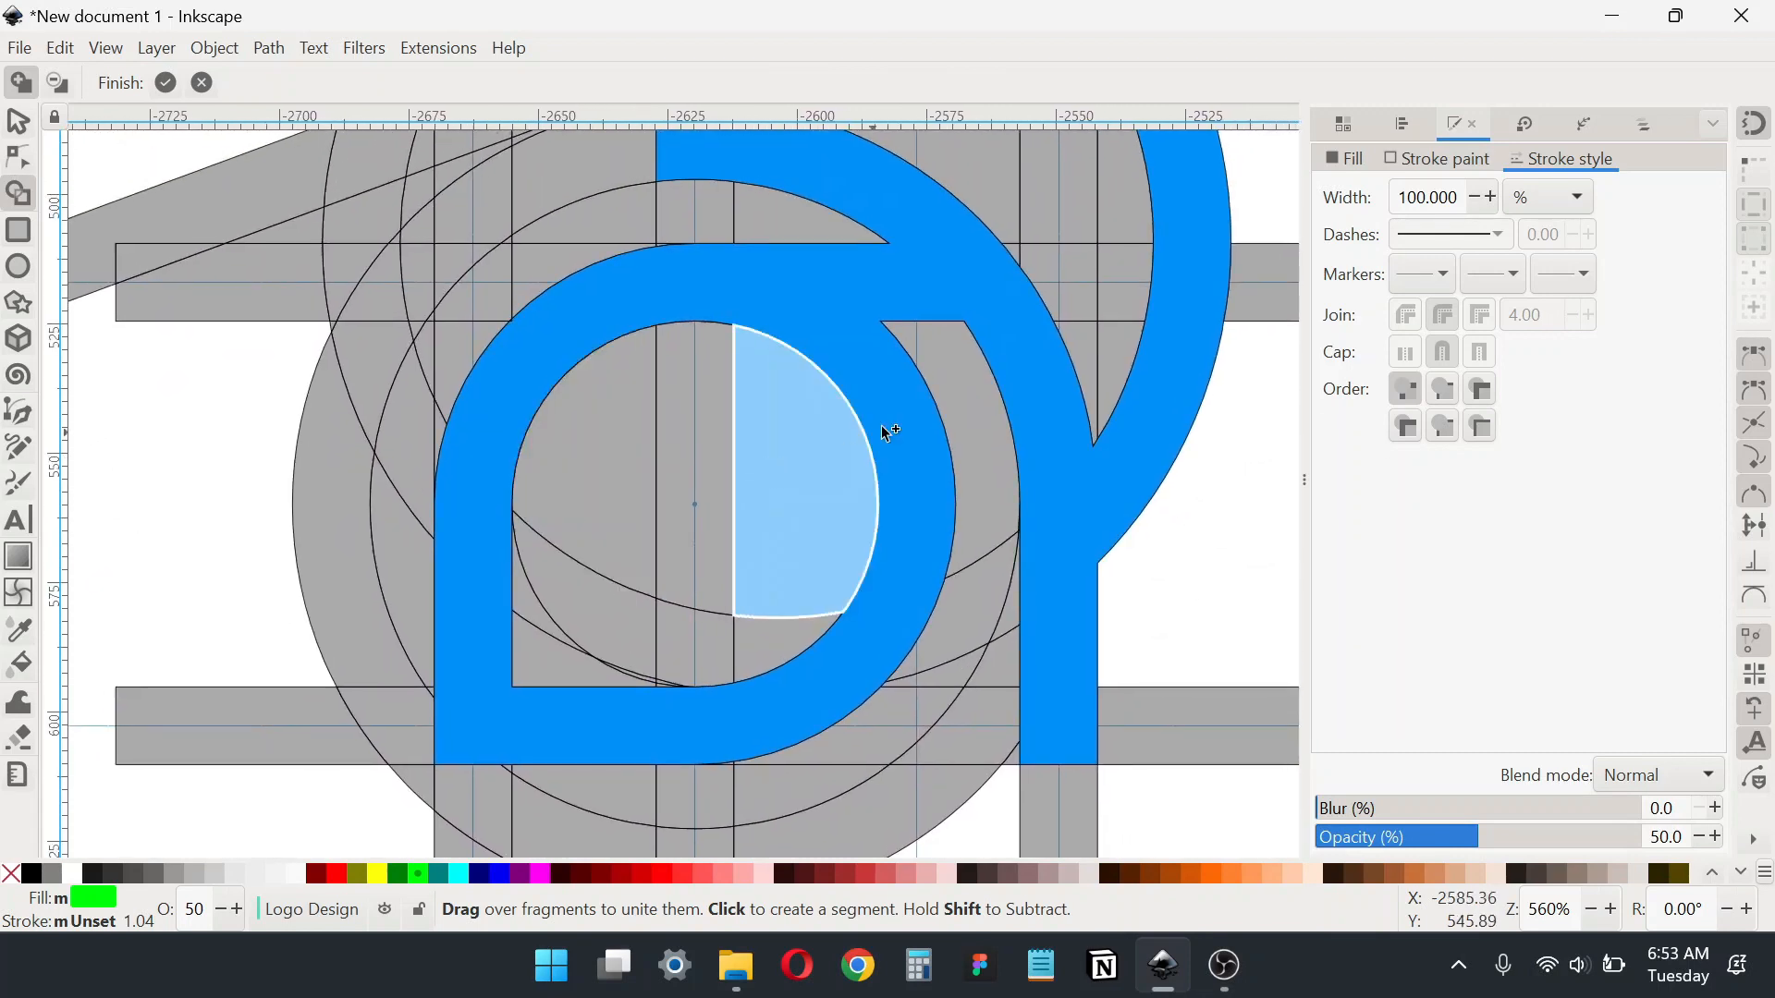
pyautogui.scroll(-2, 895, 407)
pyautogui.moveTo(933, 390)
pyautogui.mouseDown()
pyautogui.moveTo(863, 558)
pyautogui.moveTo(869, 497)
pyautogui.mouseUp()
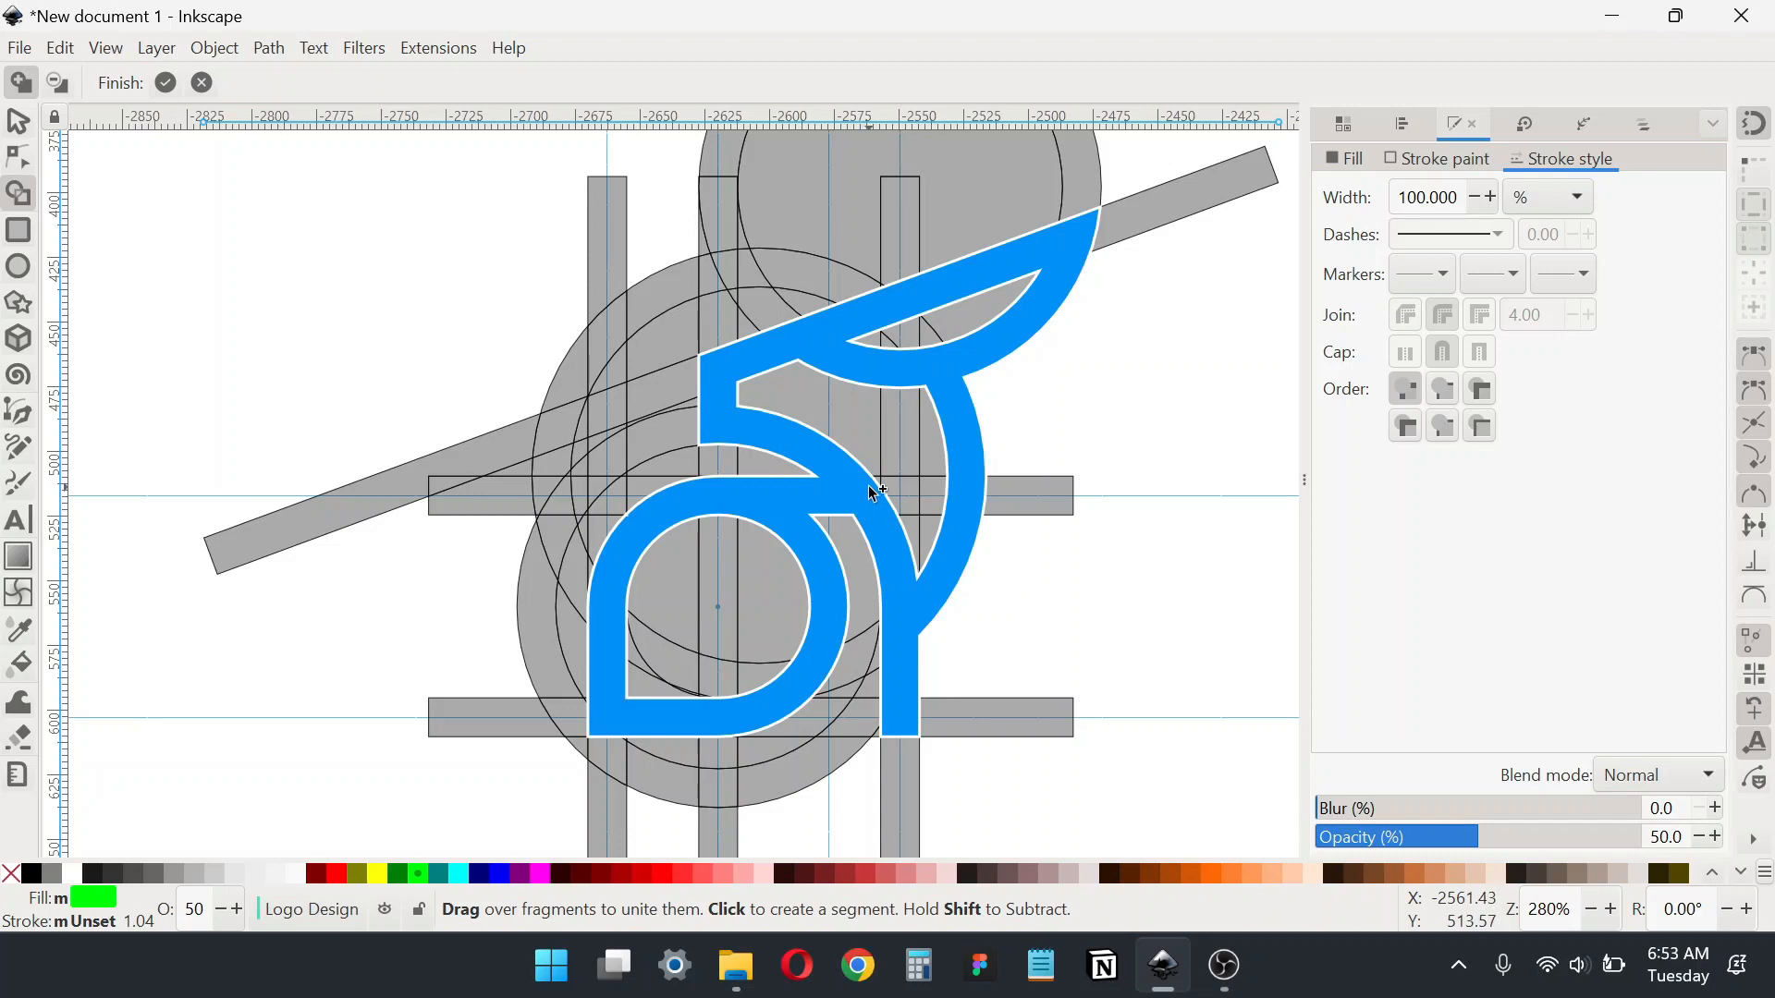
# Step: Finish the Shape Builder operation to keep only the united rabbit shape, and deselect it
pyautogui.click(167, 84)
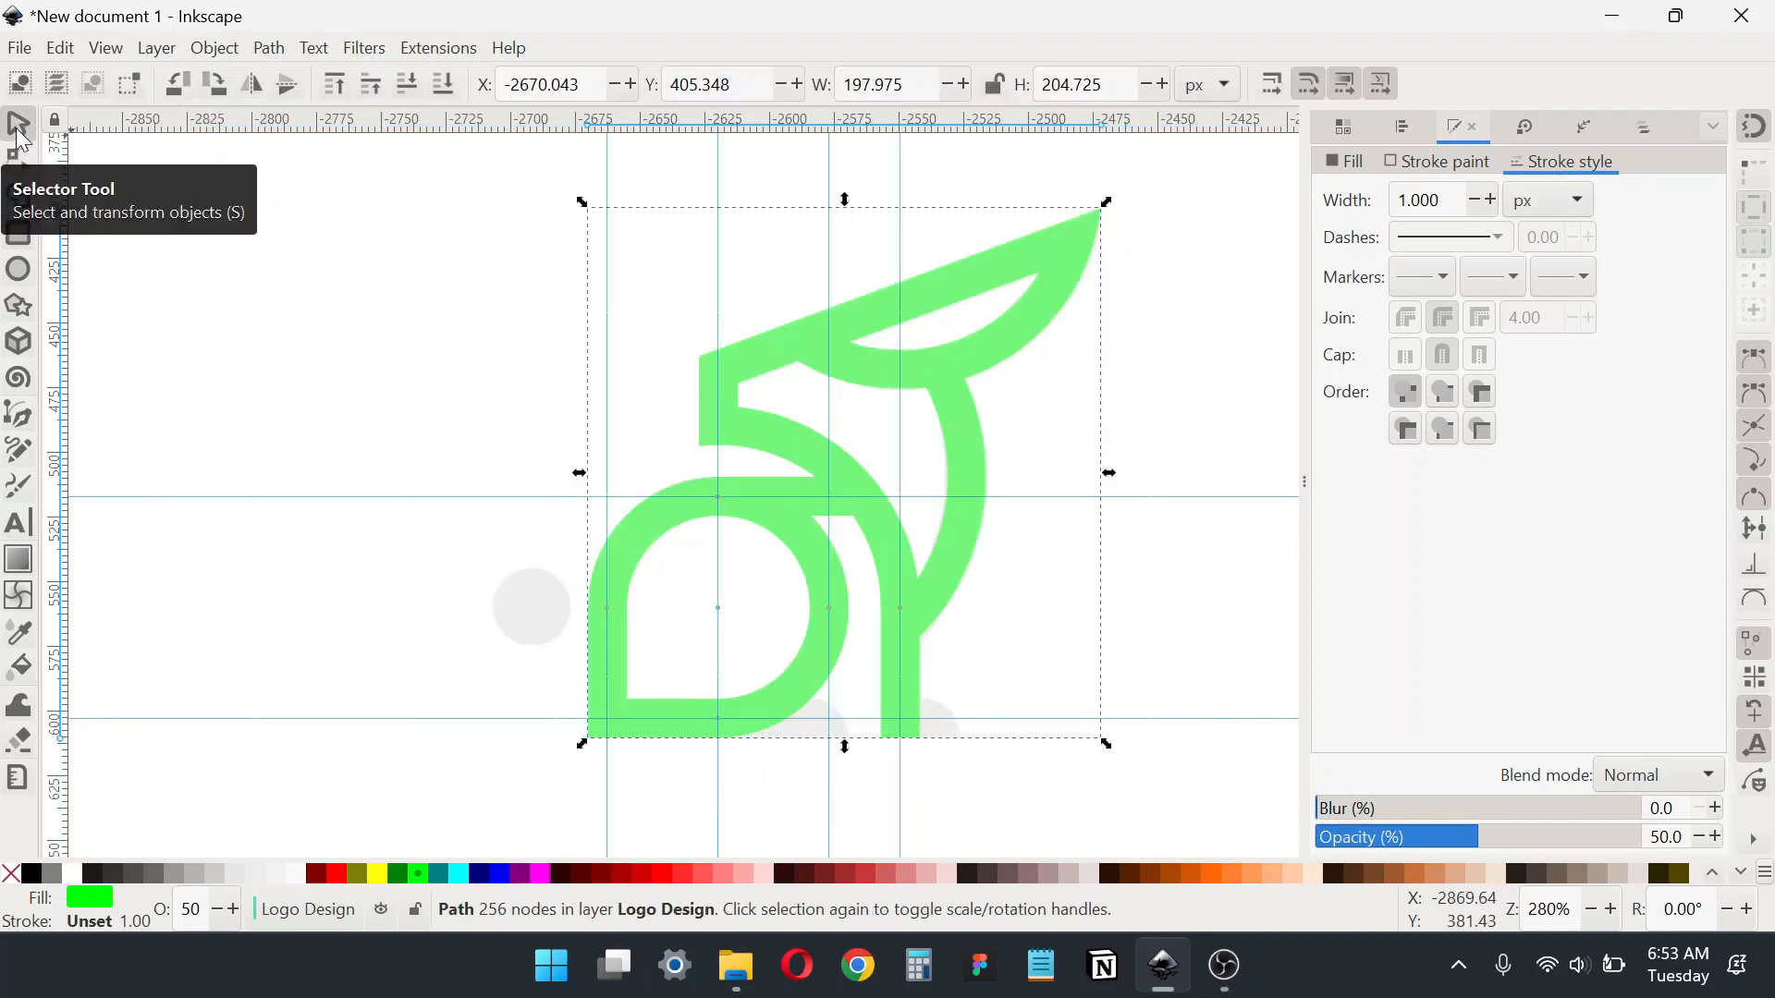
pyautogui.click(293, 393)
pyautogui.moveTo(873, 584); pyautogui.dragTo(807, 551)
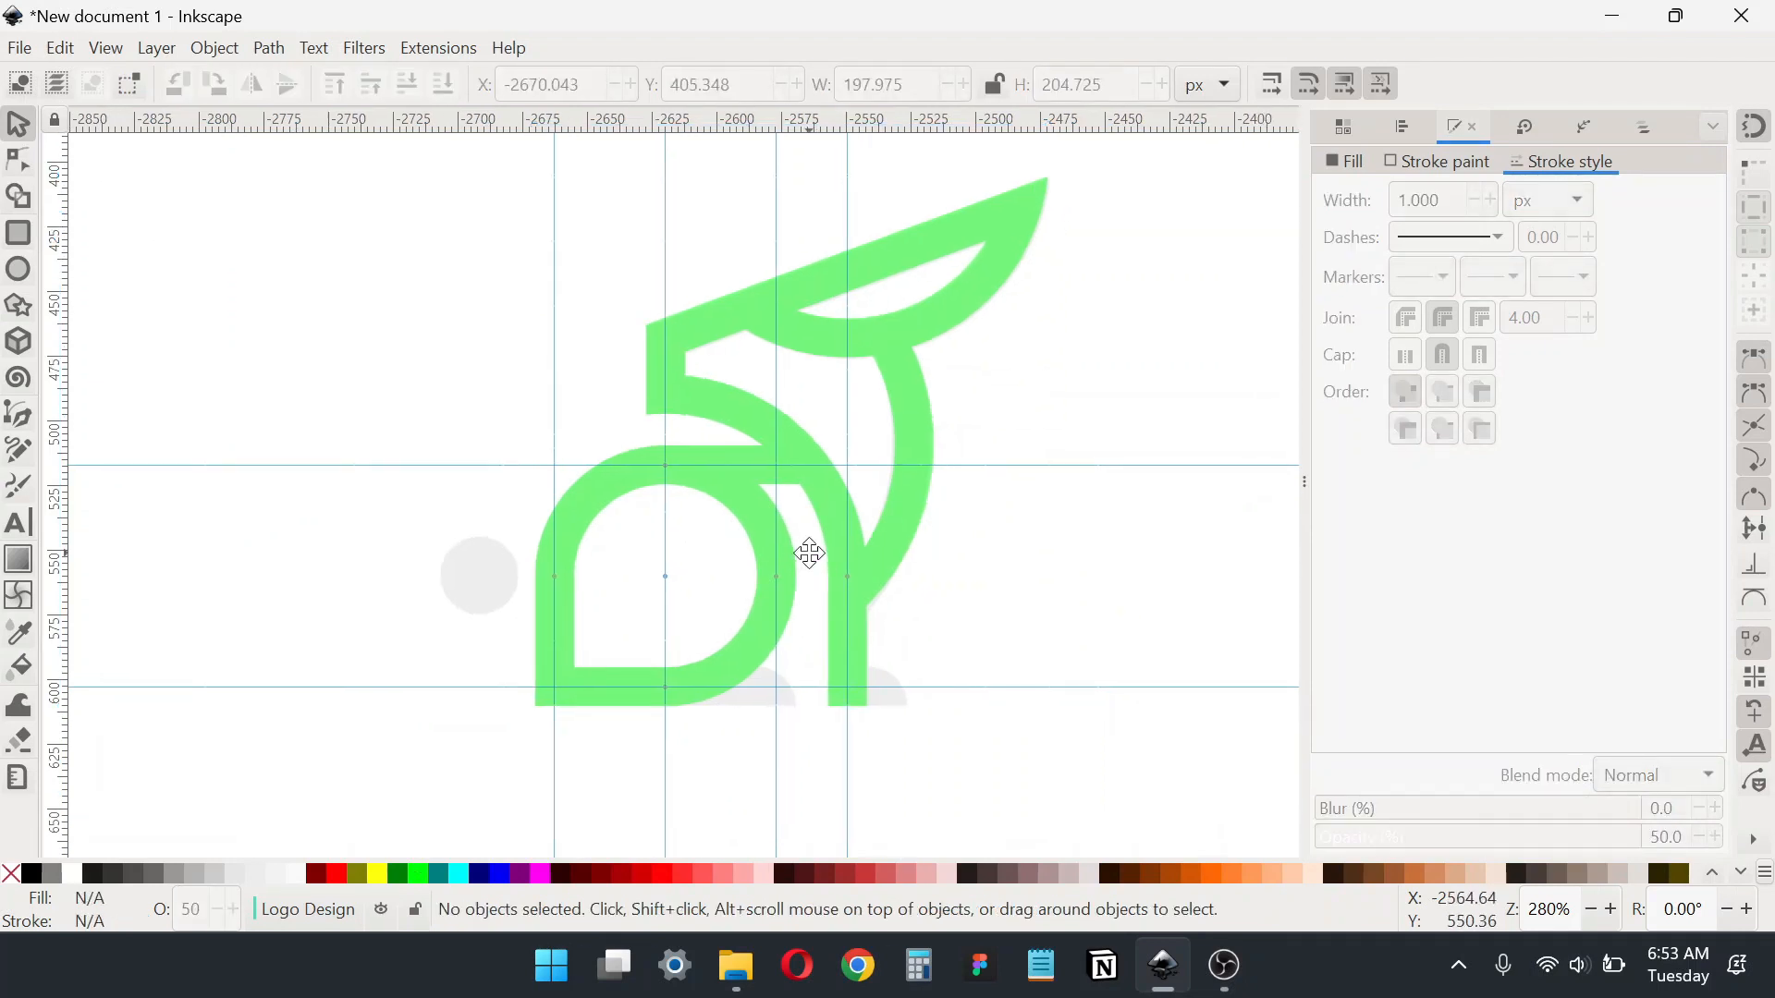
# Step: Draw a circle about 24 px in diameter in the empty area beside the front leg and remove its stroke
pyautogui.scroll(-2, 806, 549)
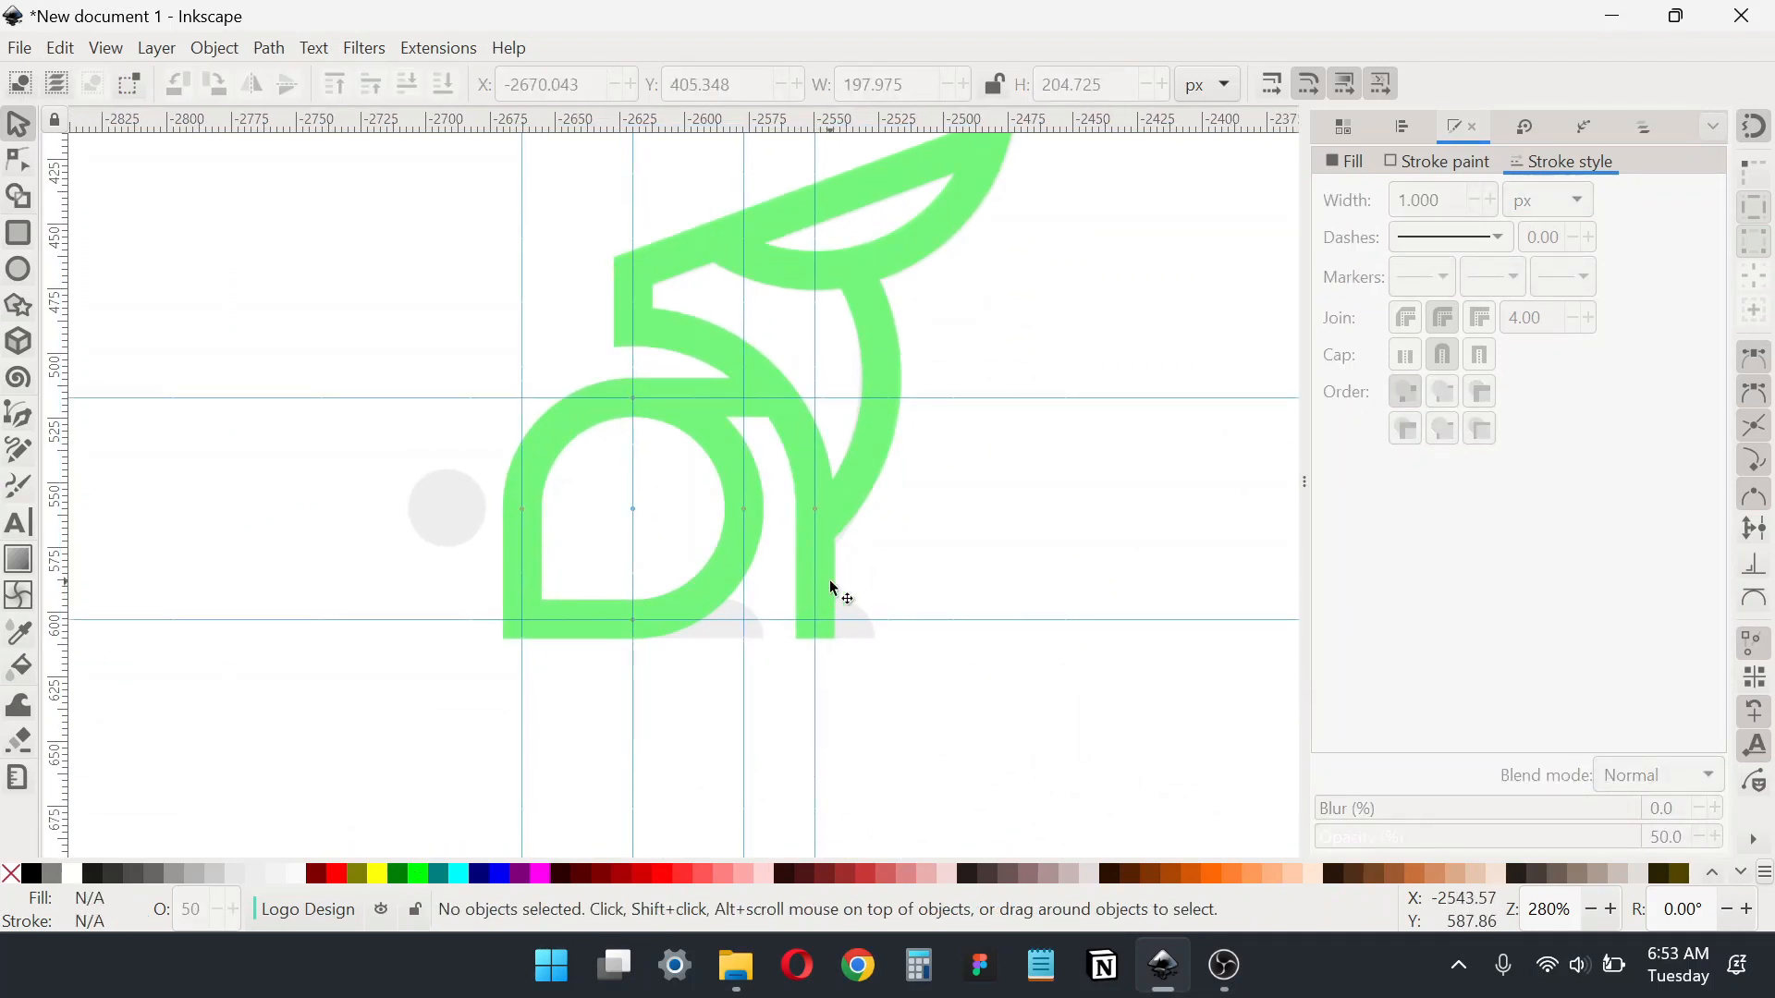
pyautogui.hscroll(1, 829, 580)
pyautogui.click(18, 269)
pyautogui.moveTo(962, 488); pyautogui.dragTo(1066, 589)
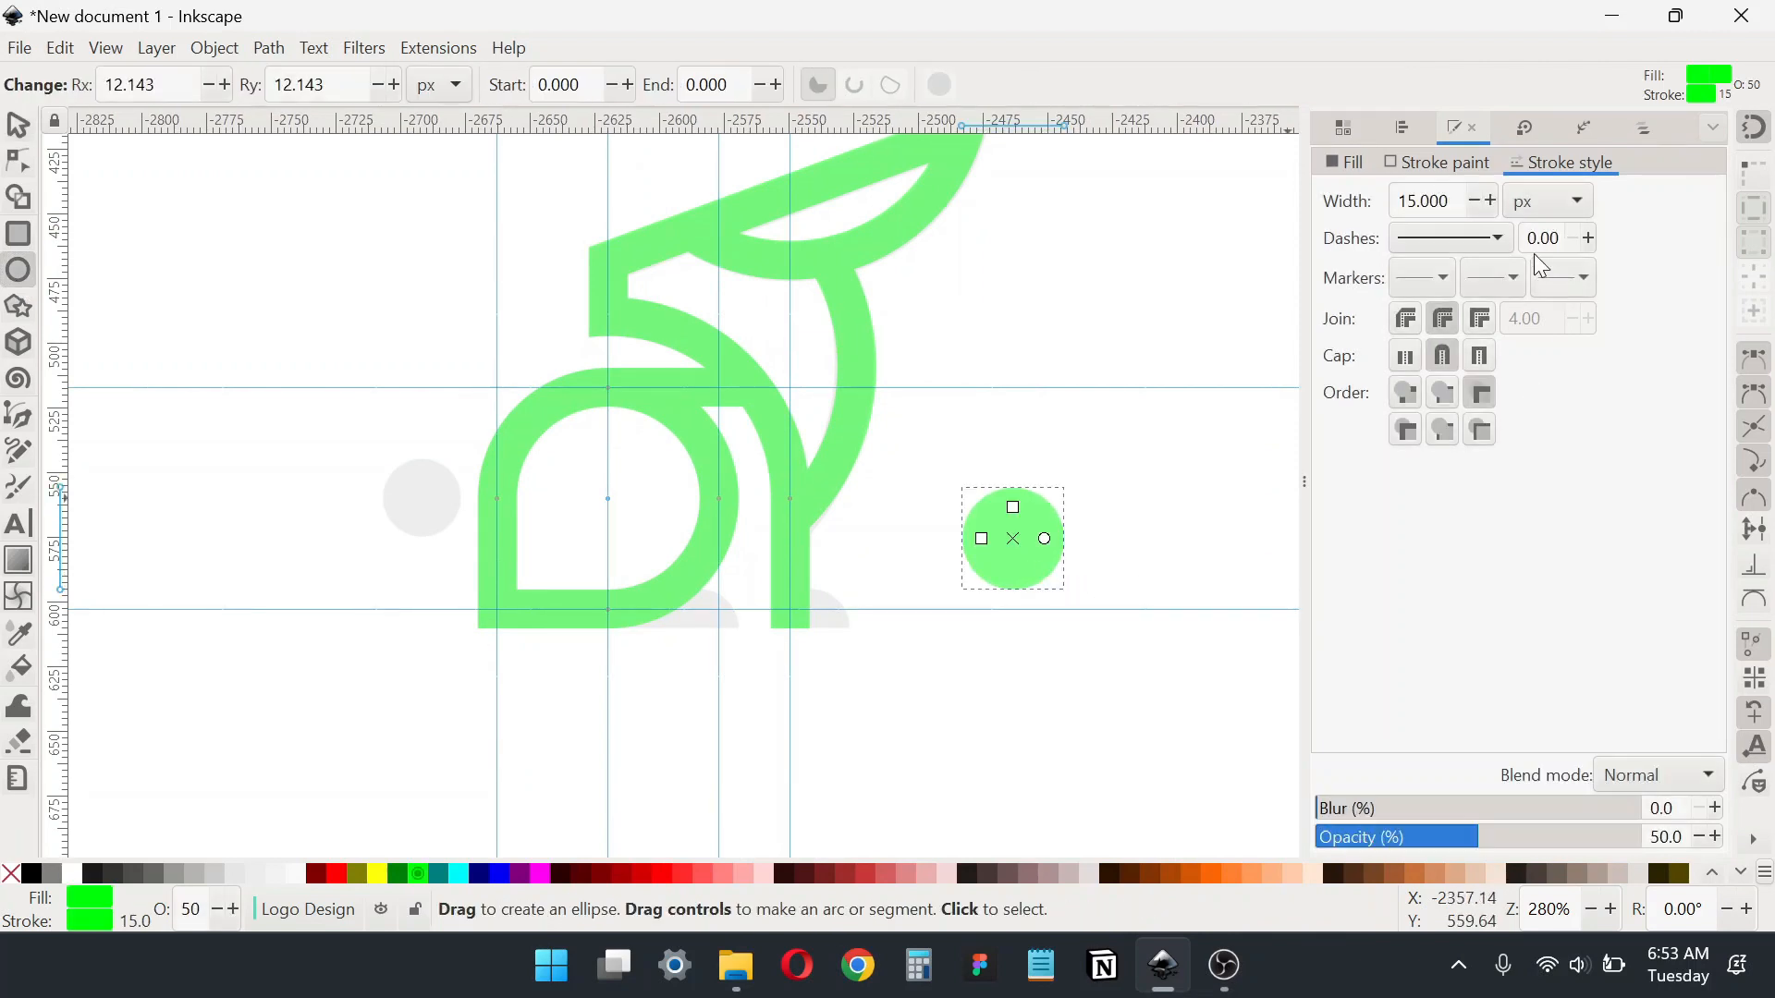
pyautogui.click(1350, 167)
pyautogui.click(1417, 162)
pyautogui.click(1330, 191)
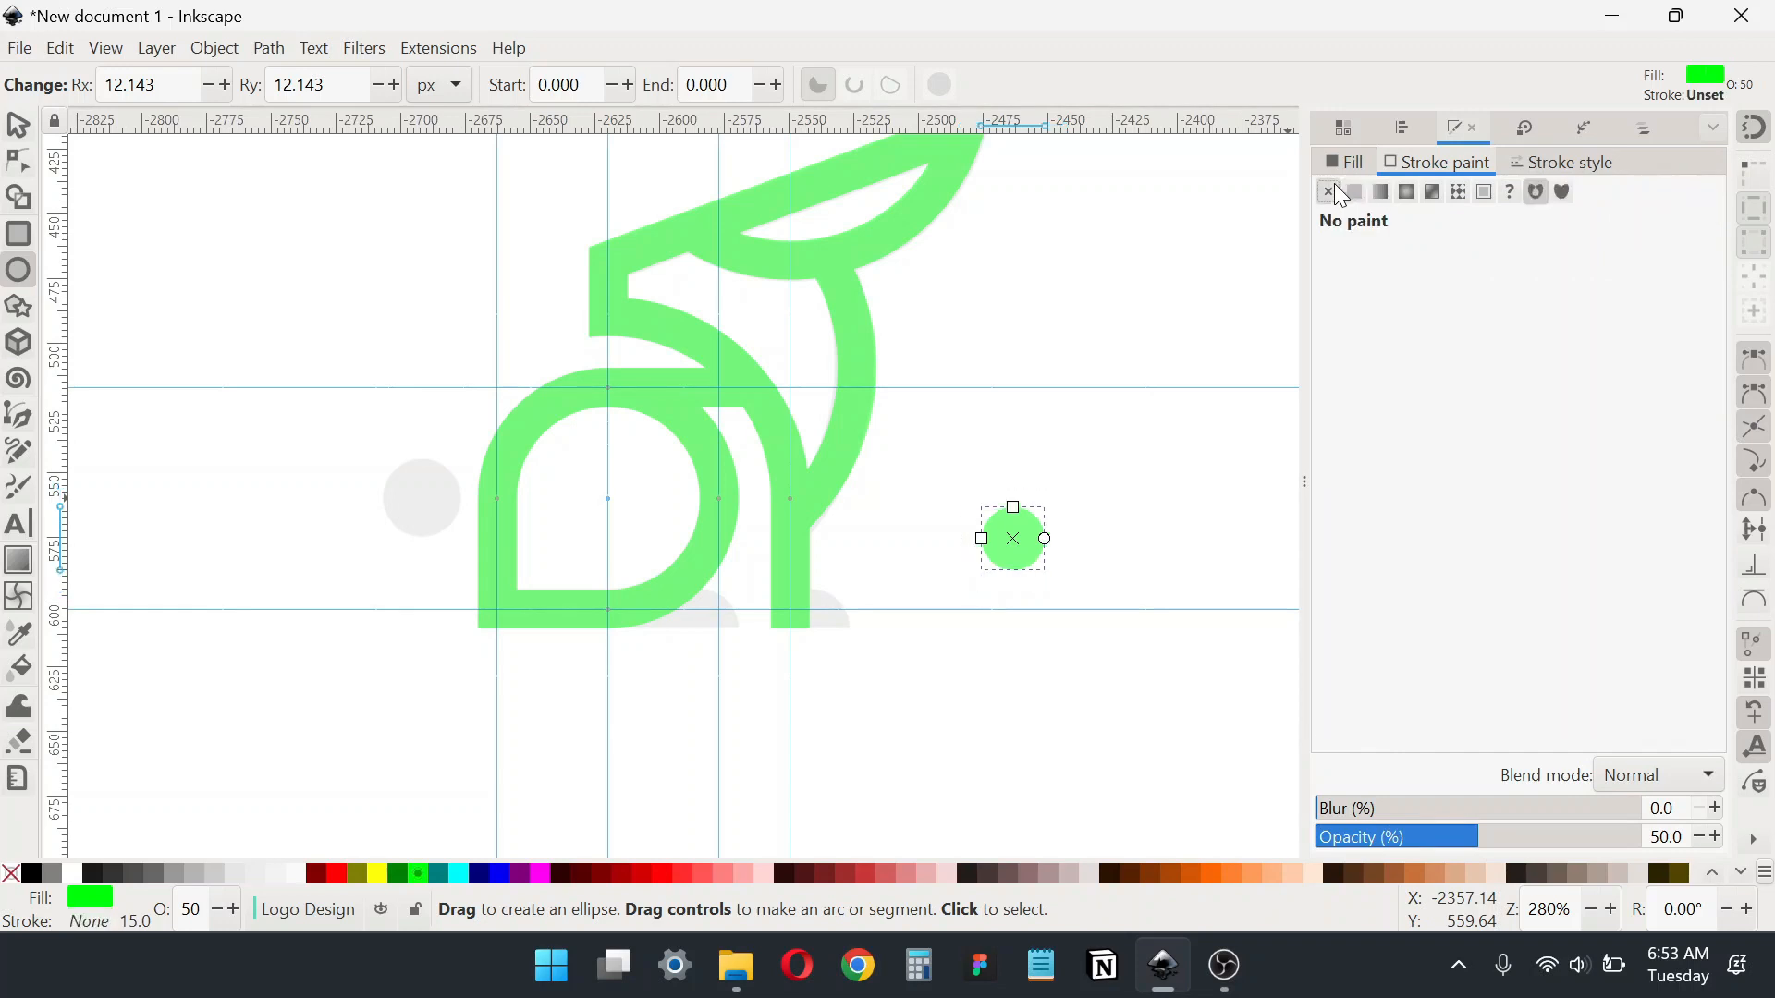
# Step: Lock the circle's width-to-height ratio and set its width to 30 px
pyautogui.click(19, 125)
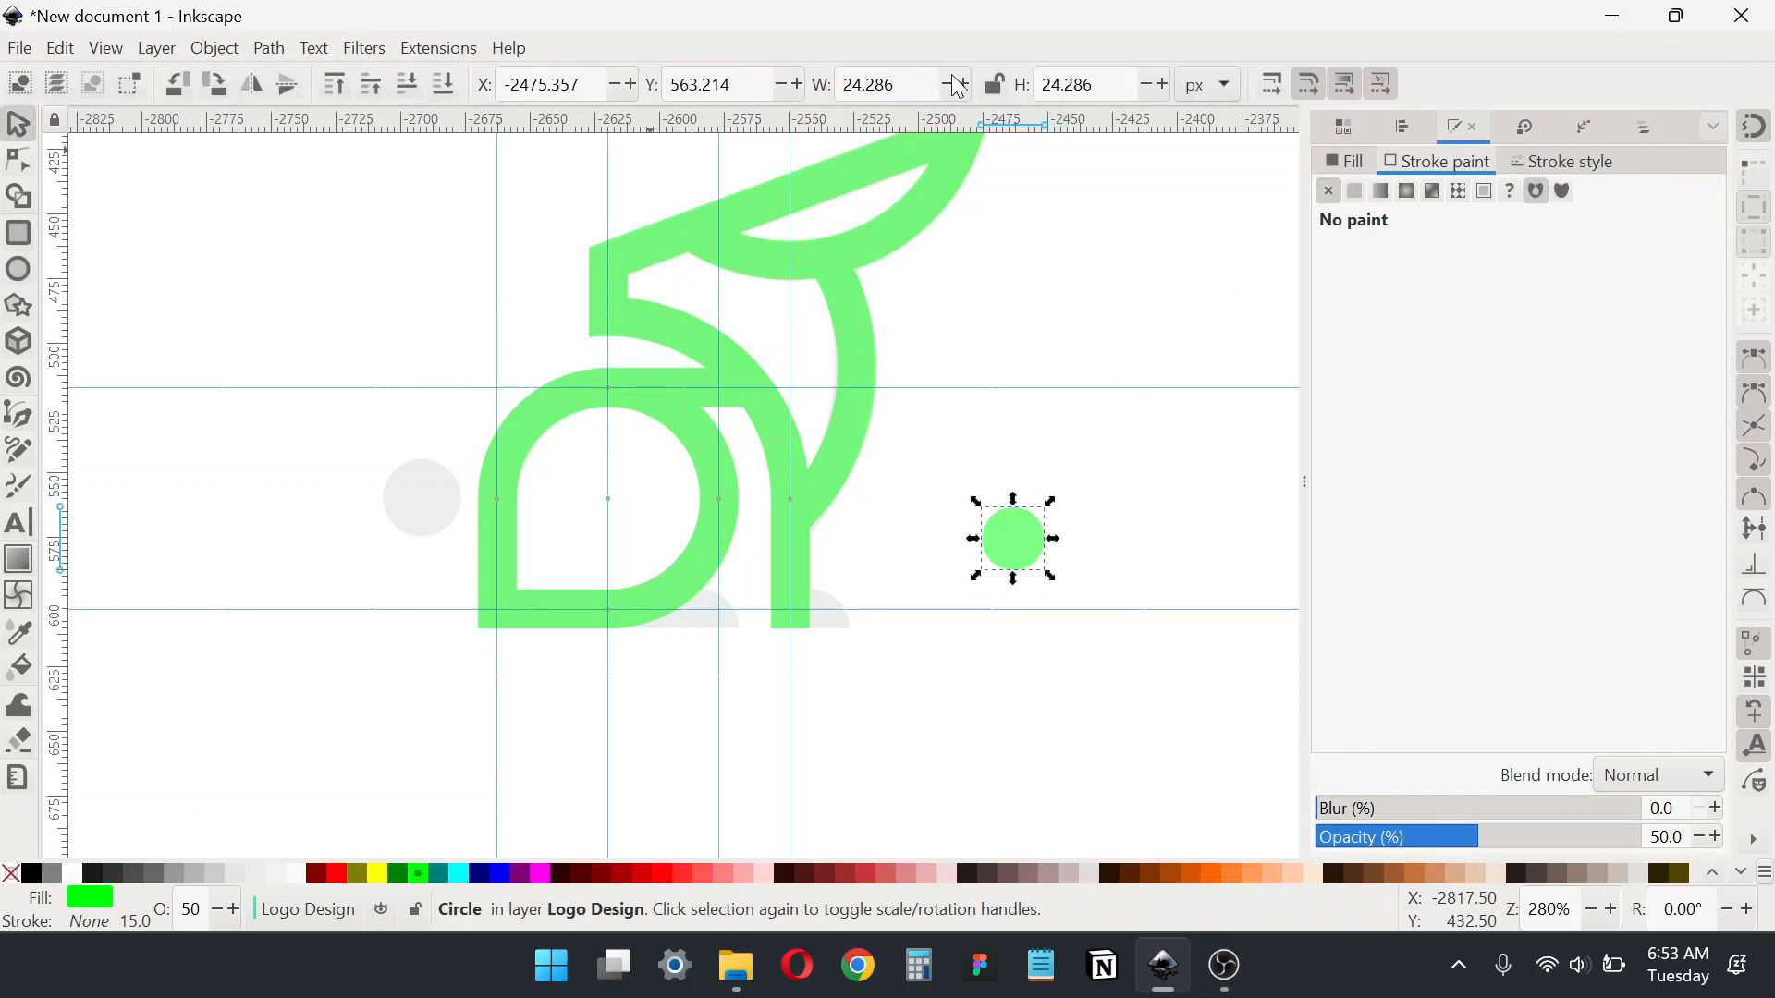
pyautogui.click(1001, 85)
pyautogui.click(851, 85)
pyautogui.hotkey('ctrl', 'a')
pyautogui.write('30')
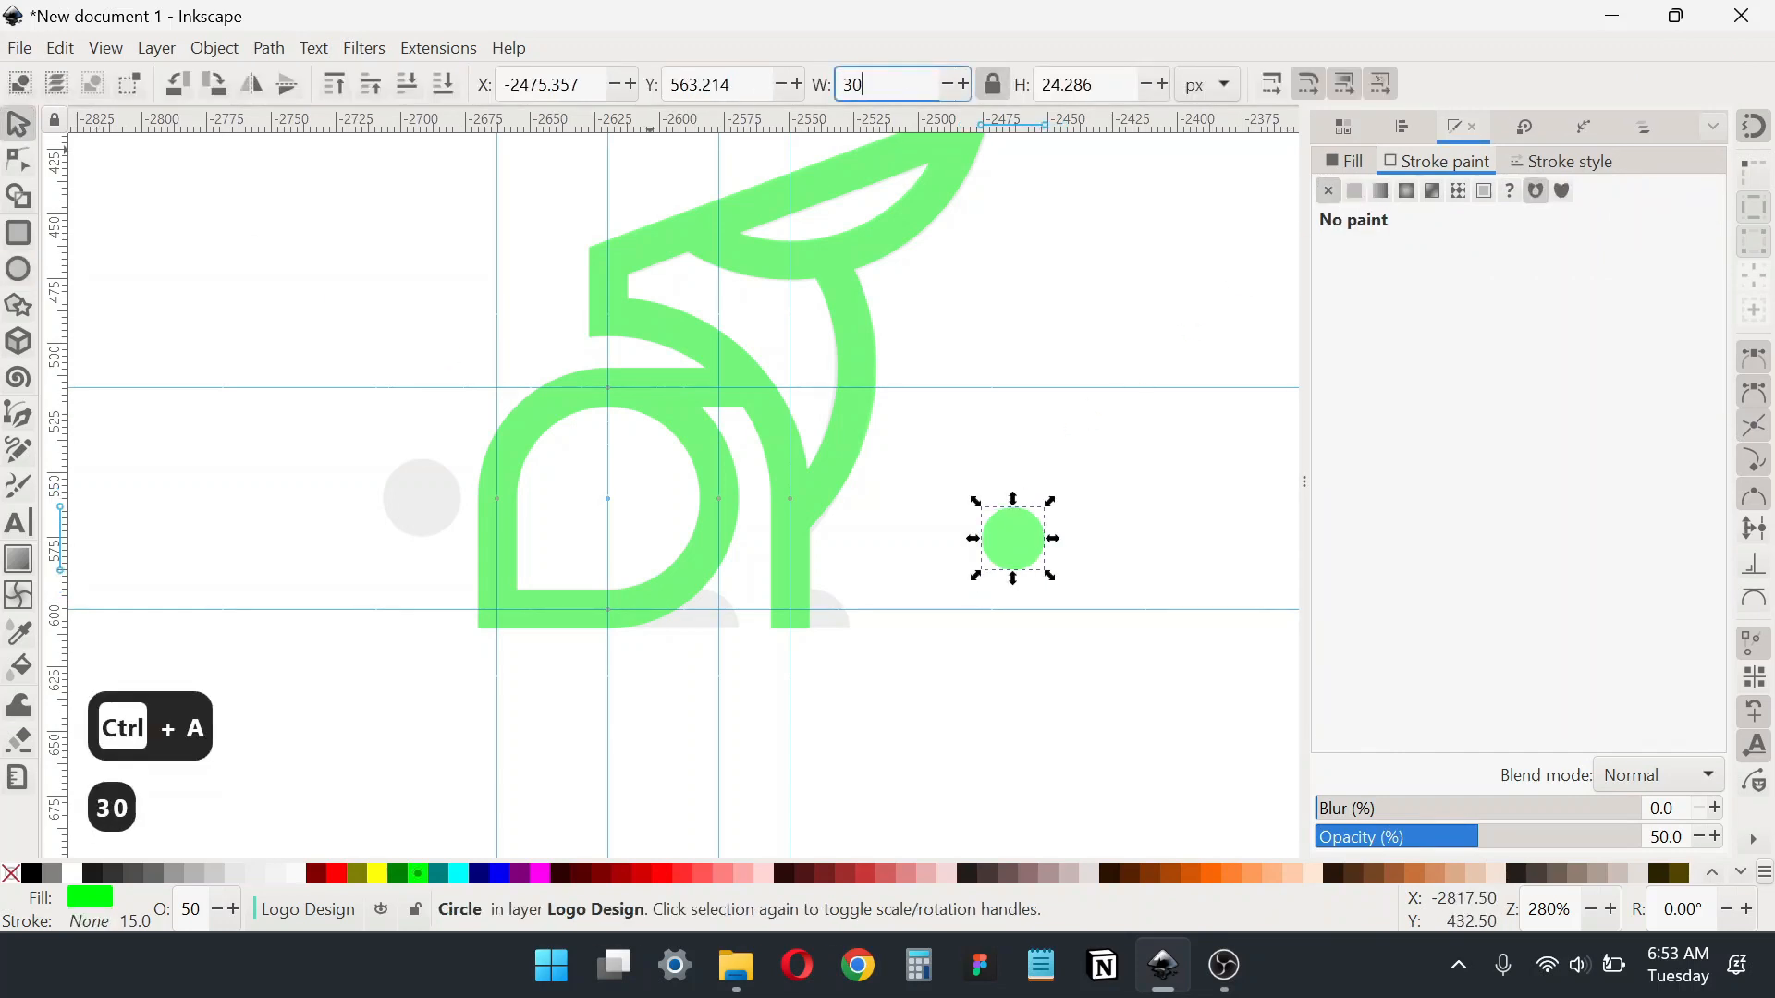
pyautogui.press('Return')
# Step: Align the circle's lower edge with the base of the front leg and draw a rectangle about 52 × 40 px beside it
pyautogui.scroll(3, 998, 619)
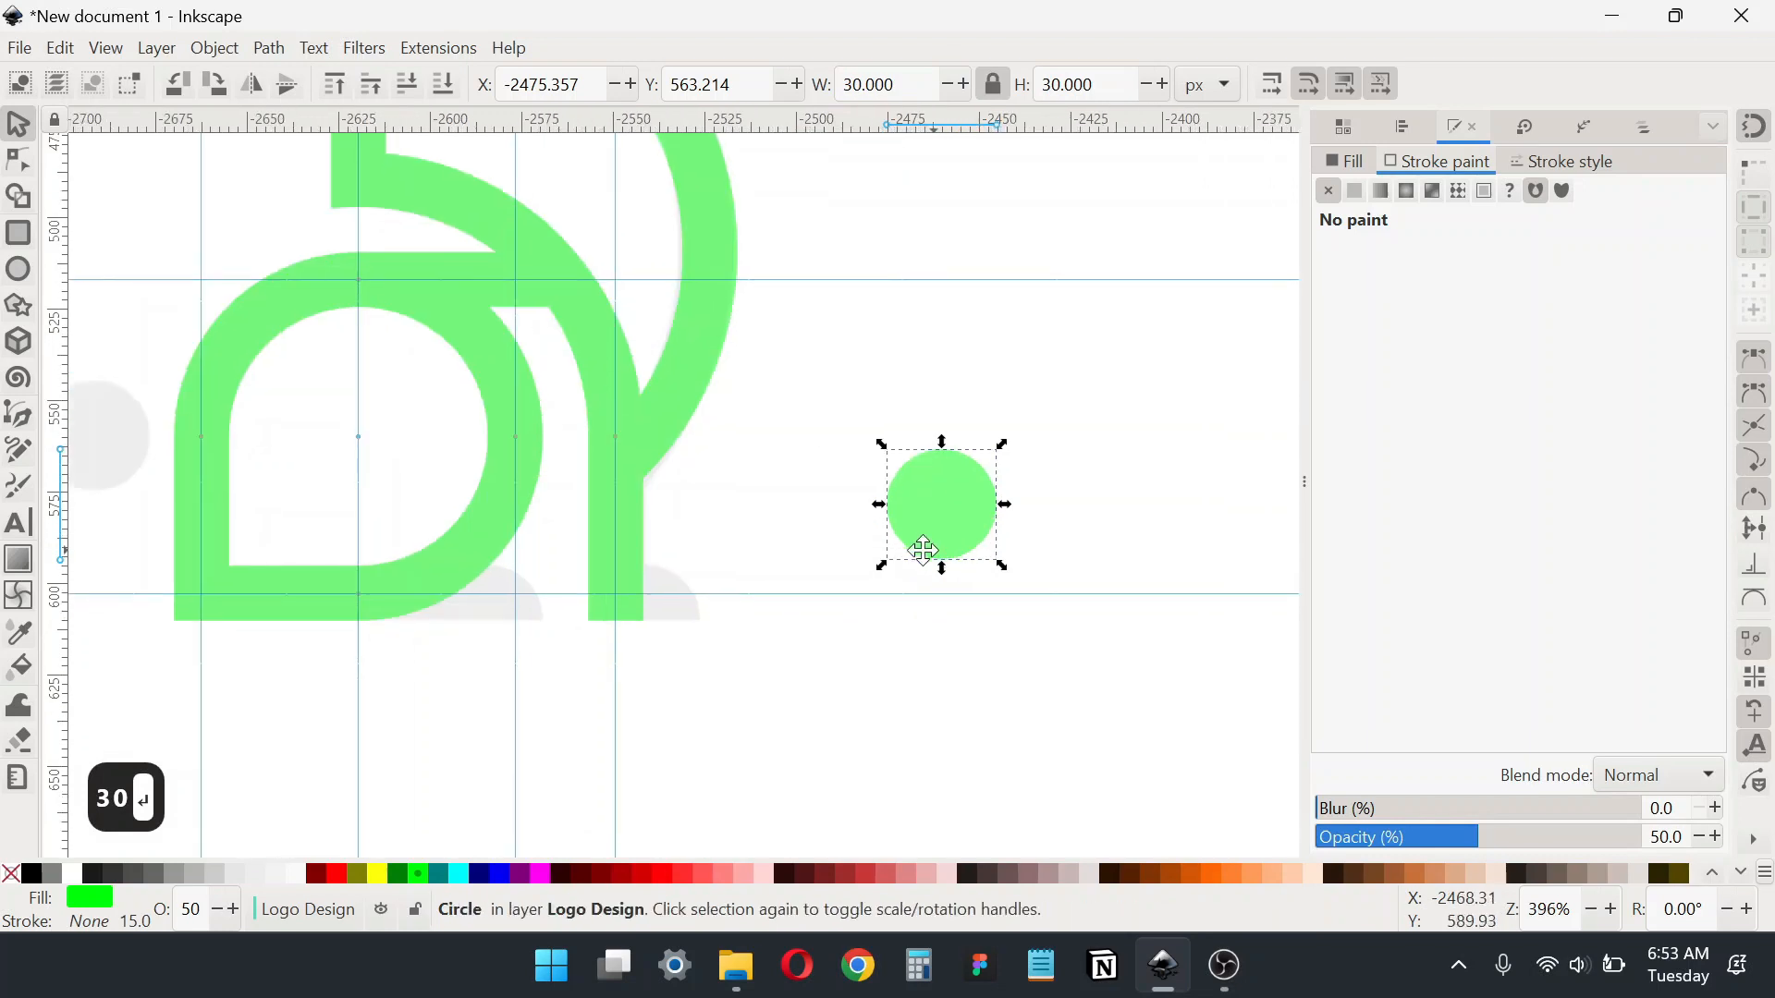
pyautogui.moveTo(908, 568); pyautogui.dragTo(1207, 720)
pyautogui.press('r')
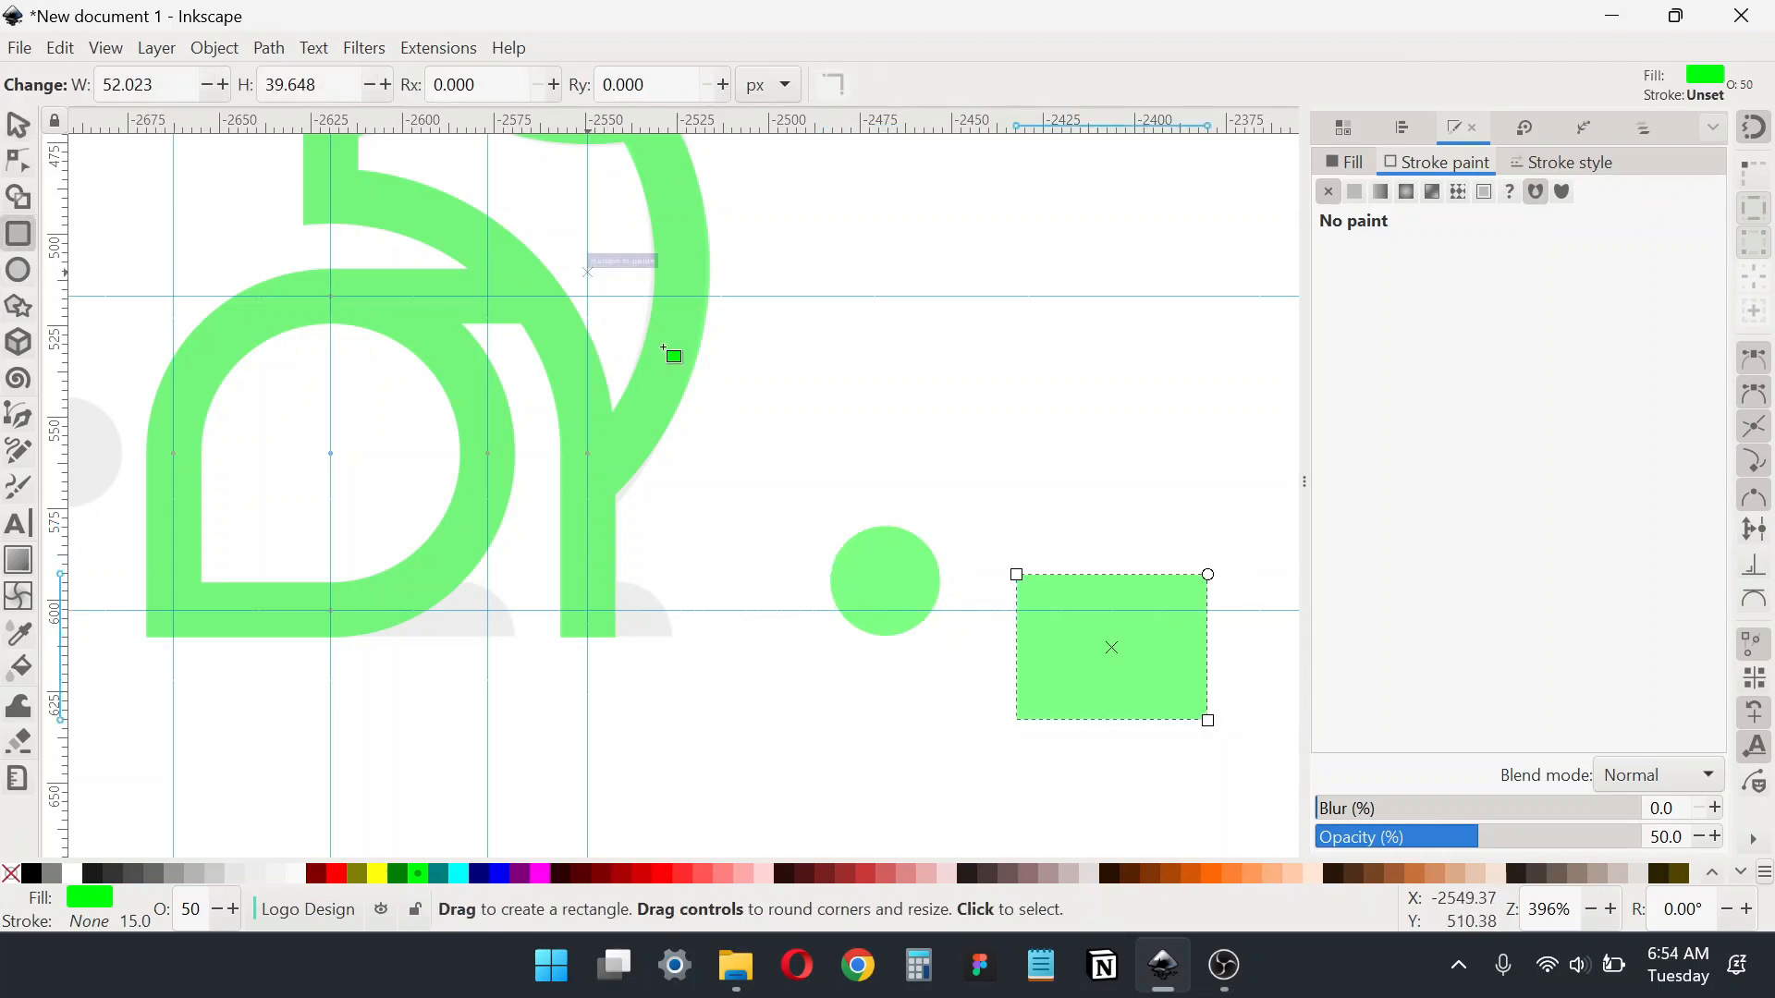
# Step: Convert both the circle and the rectangle beside the front leg to paths
pyautogui.click(19, 124)
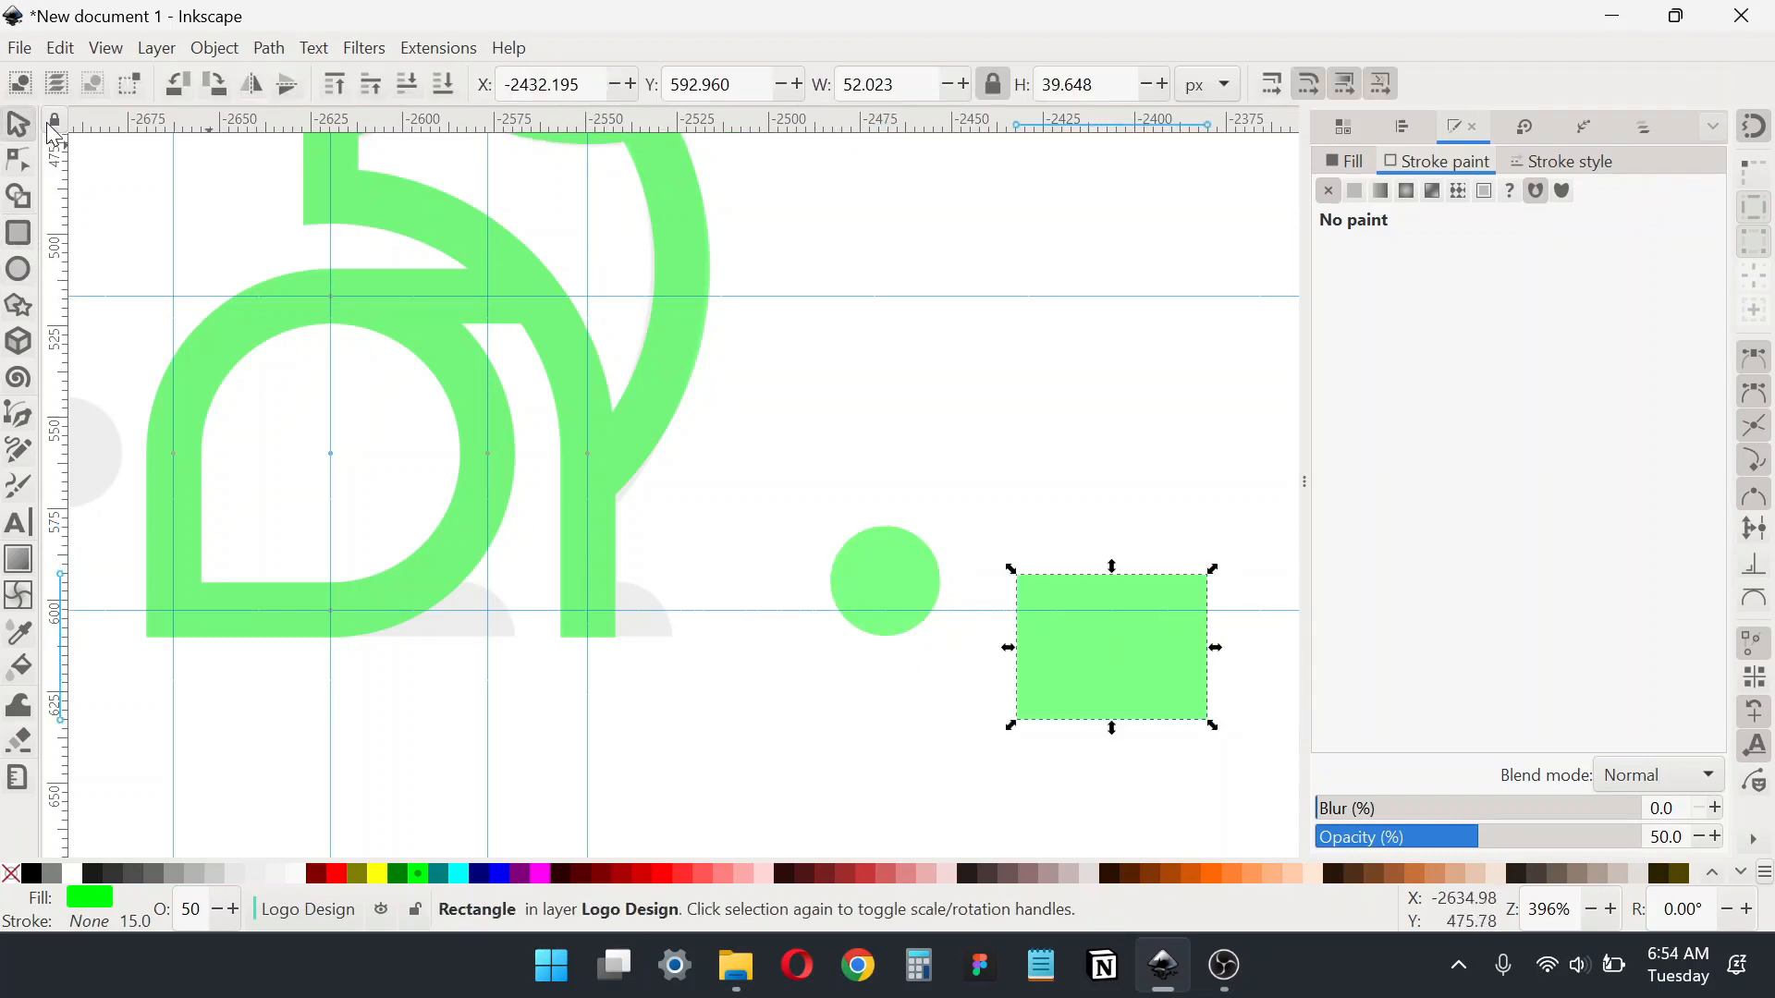
pyautogui.keyDown('shift'); pyautogui.click(923, 573); pyautogui.keyUp('shift')
pyautogui.click(269, 47)
pyautogui.click(297, 80)
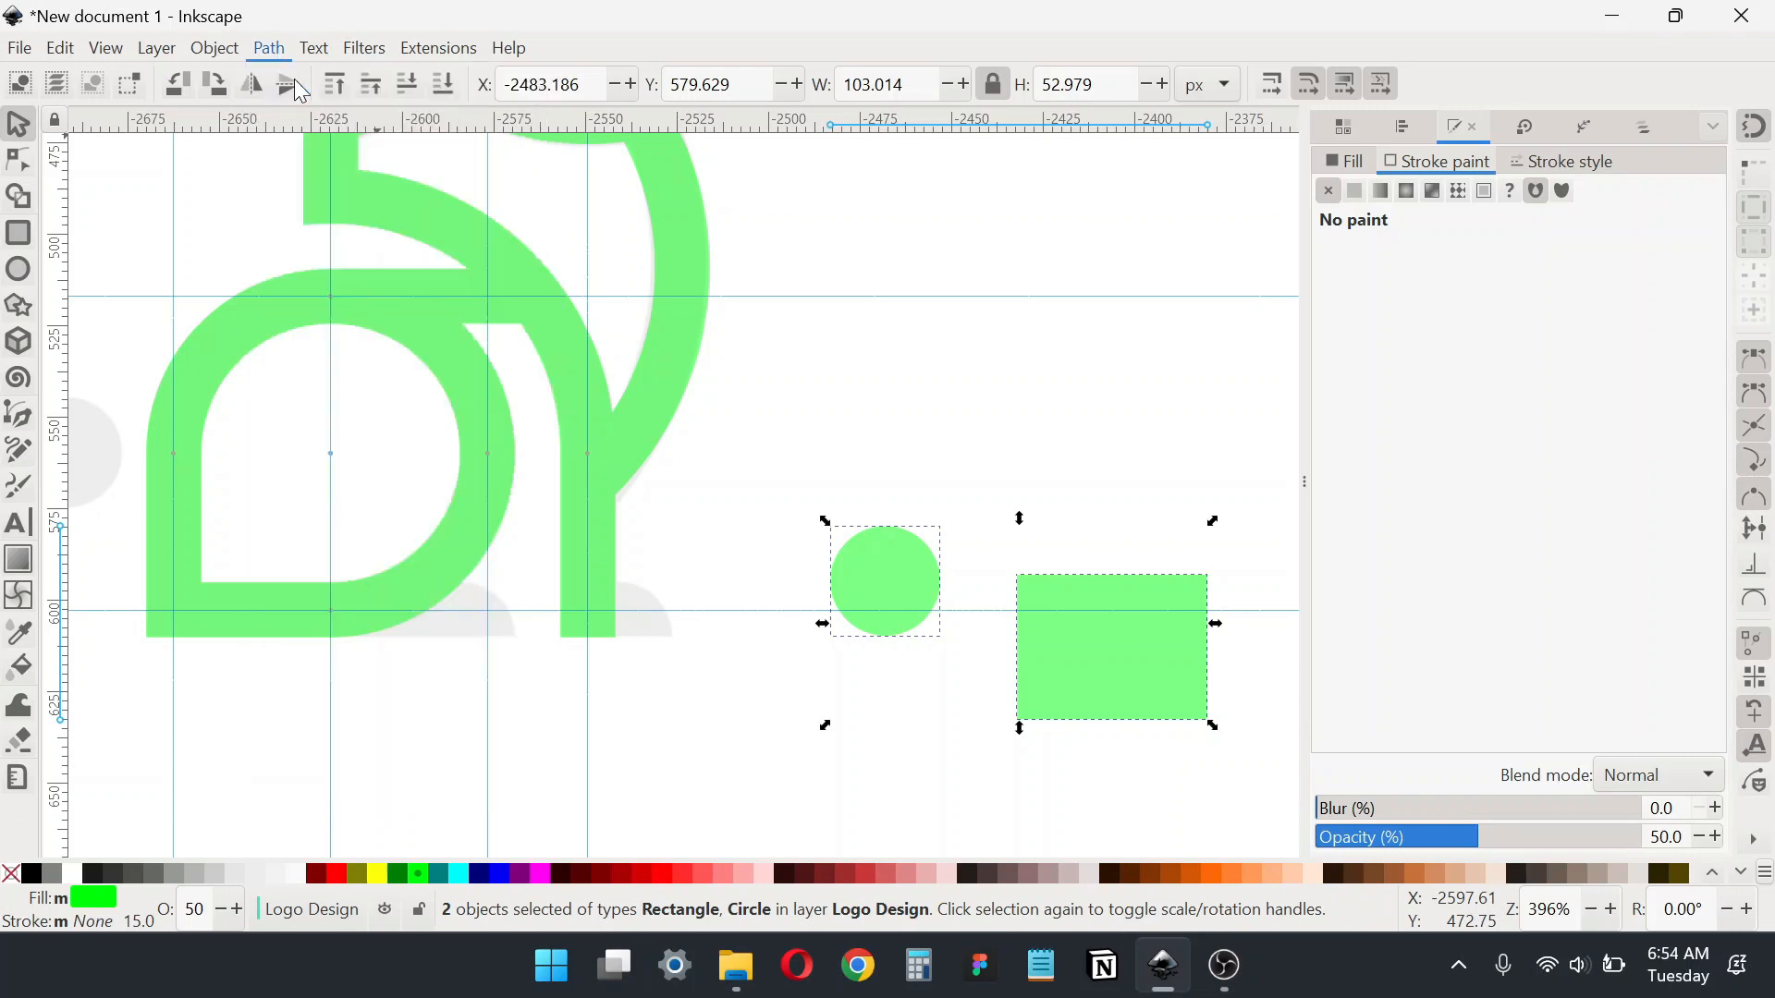
pyautogui.click(952, 657)
# Step: Move the circle and the rectangle together so the rectangle covers the circle's lower half, and select both
pyautogui.click(1059, 603)
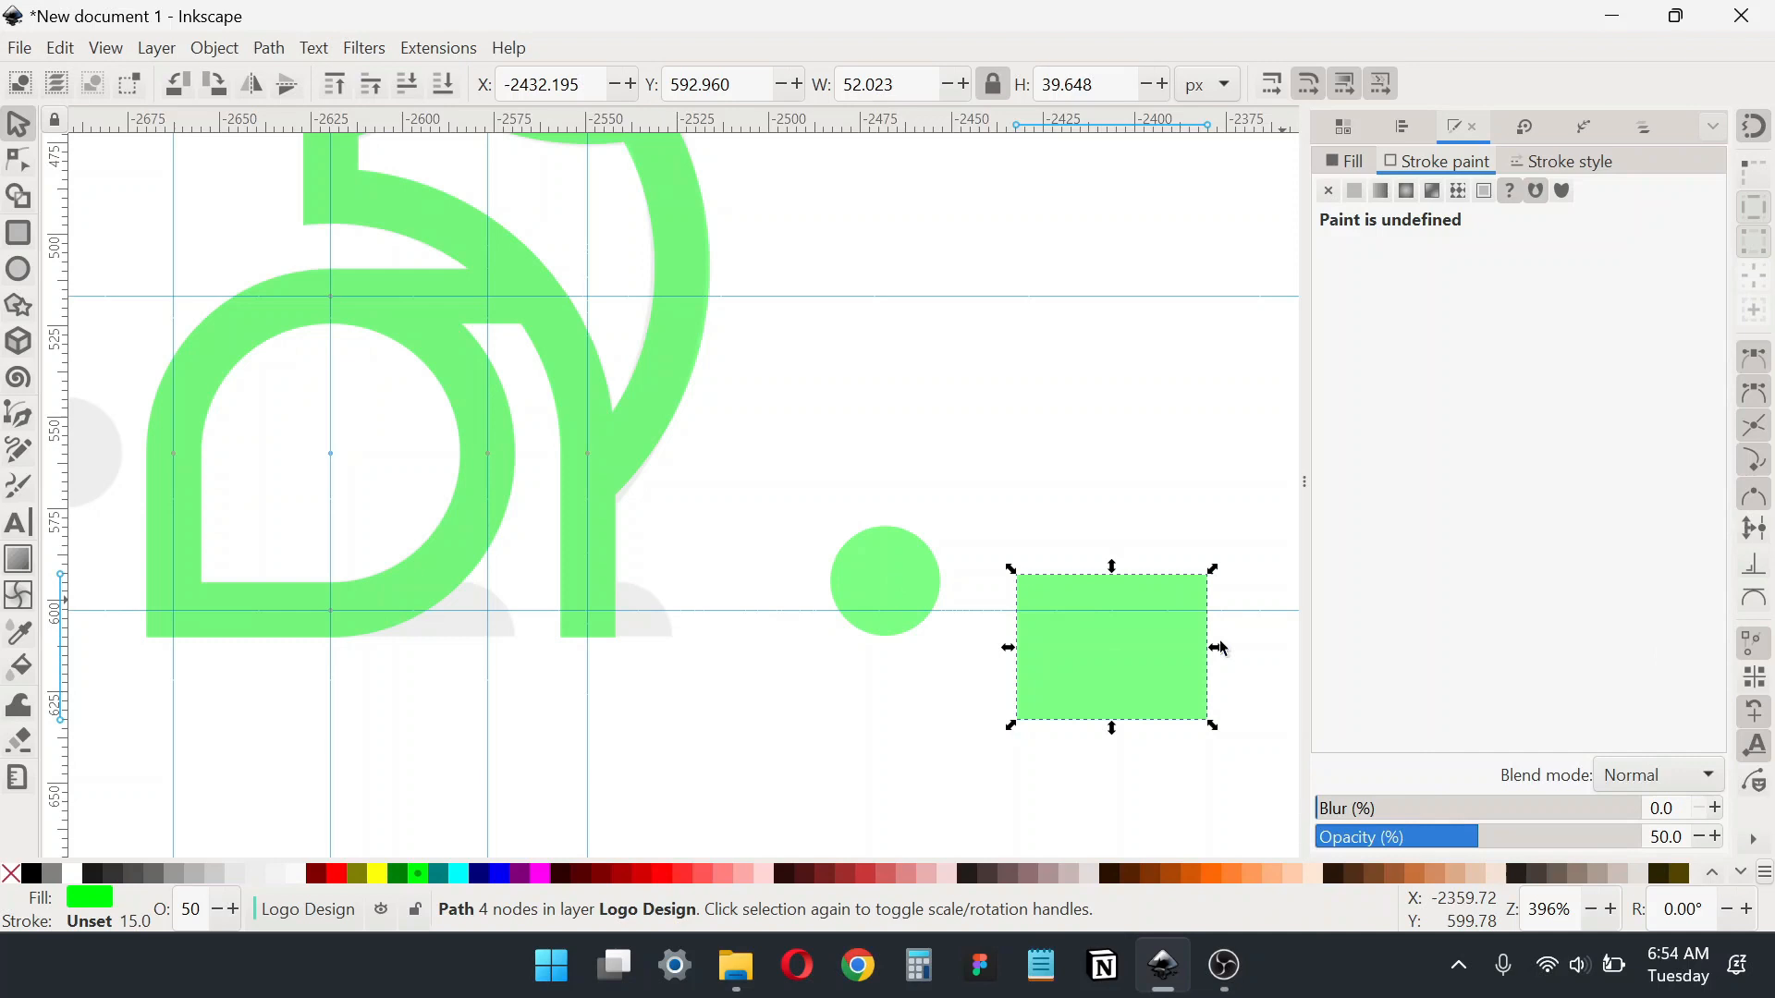
pyautogui.moveTo(890, 590); pyautogui.dragTo(905, 615)
pyautogui.moveTo(1080, 619); pyautogui.dragTo(856, 653)
pyautogui.keyDown('shift'); pyautogui.click(875, 598); pyautogui.keyUp('shift')
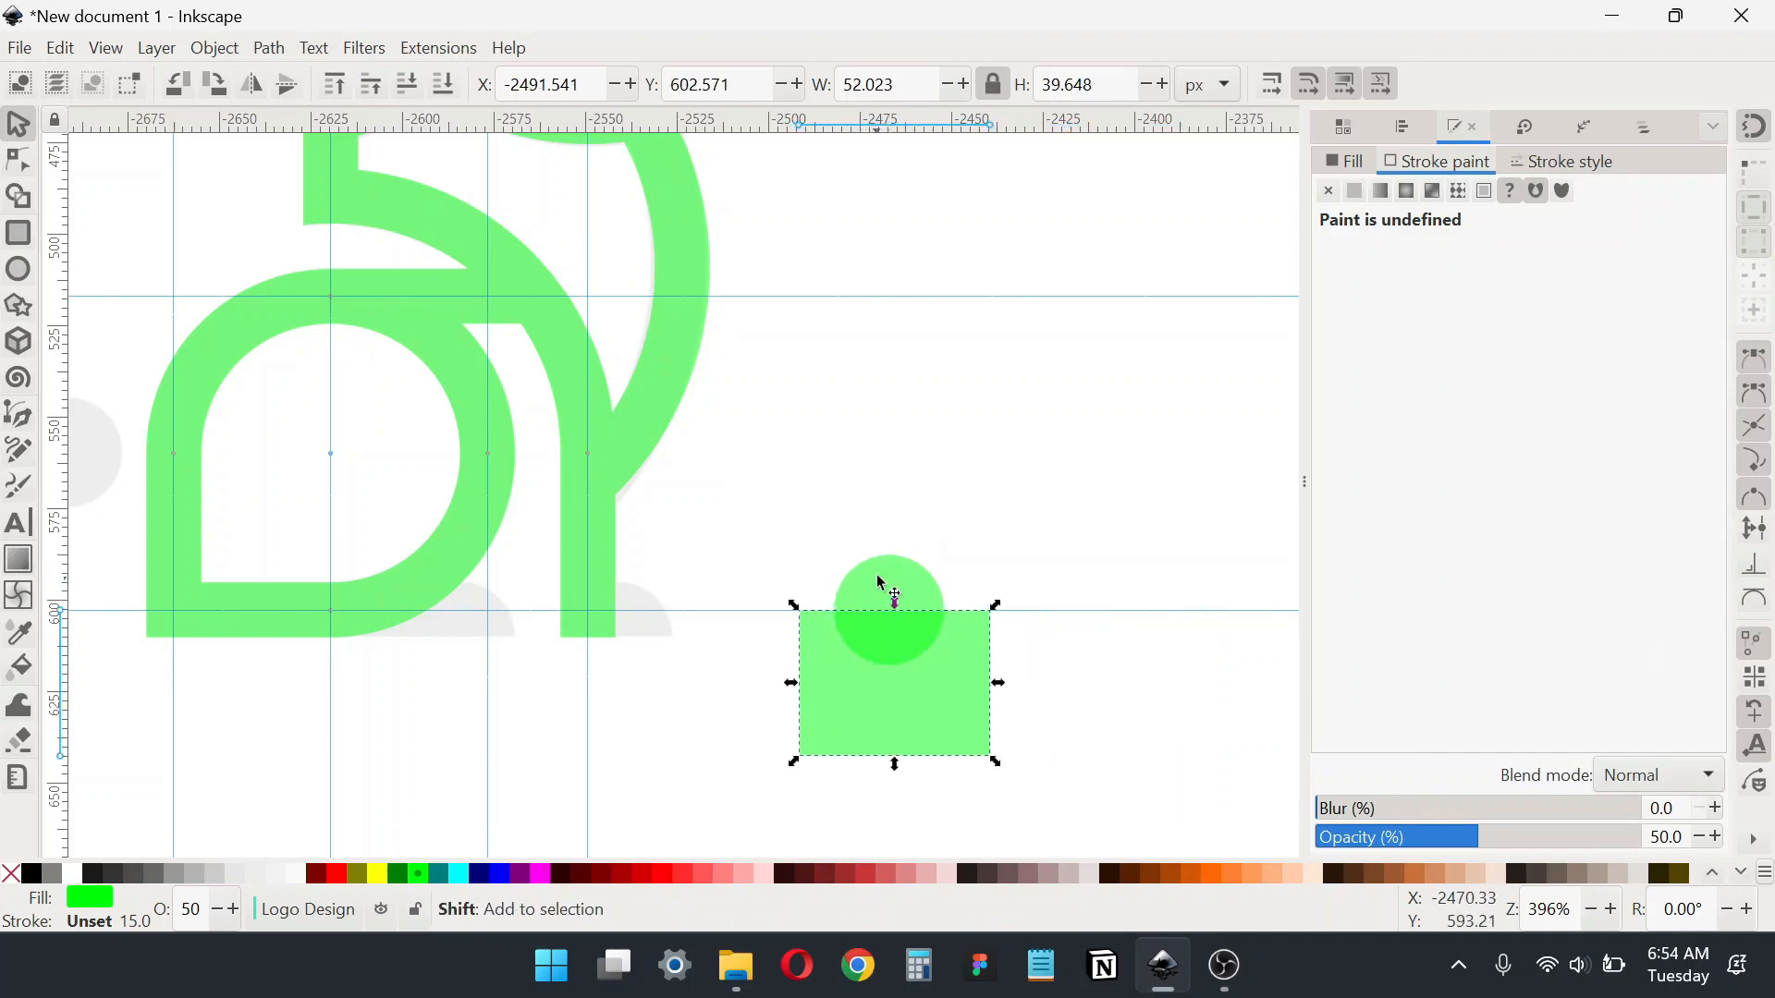
# Step: Try a Difference operation on the circle and the overlapping rectangle
pyautogui.click(267, 50)
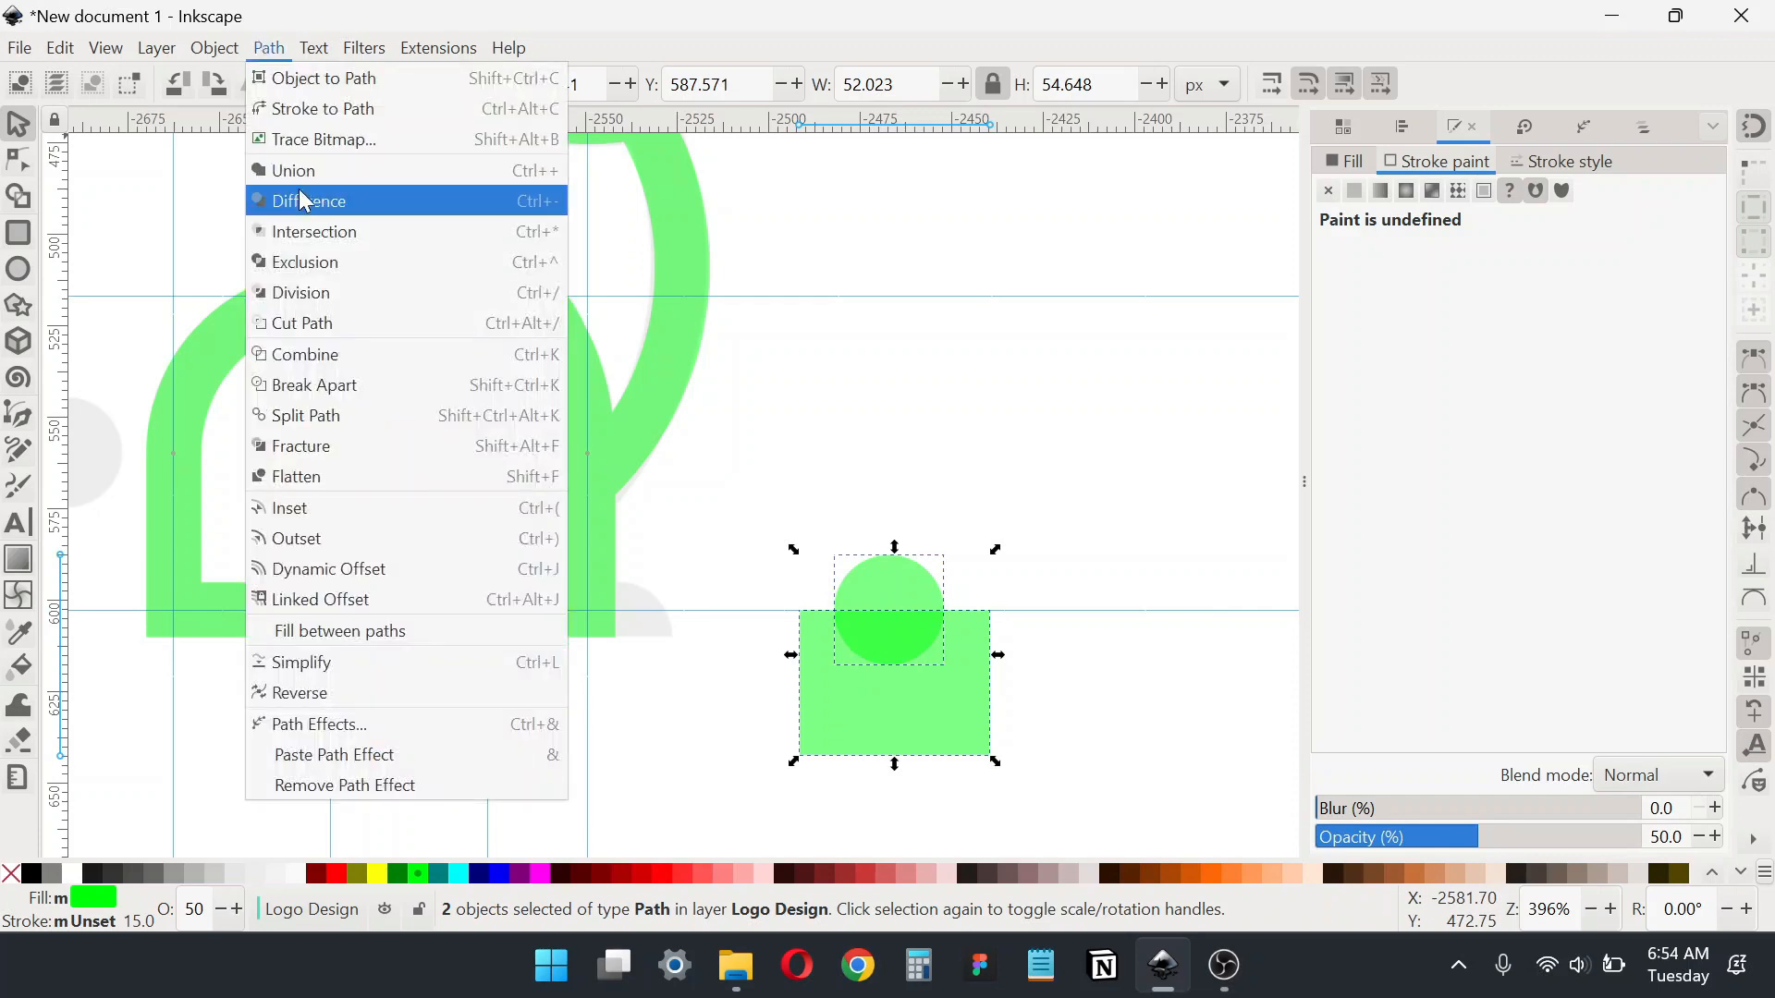
pyautogui.click(328, 197)
pyautogui.hotkey('ctrl', 'z')
# Step: Subtract the rectangle from the circle with Difference, leaving only the upper half circle
pyautogui.moveTo(785, 496); pyautogui.dragTo(925, 735)
pyautogui.click(925, 735)
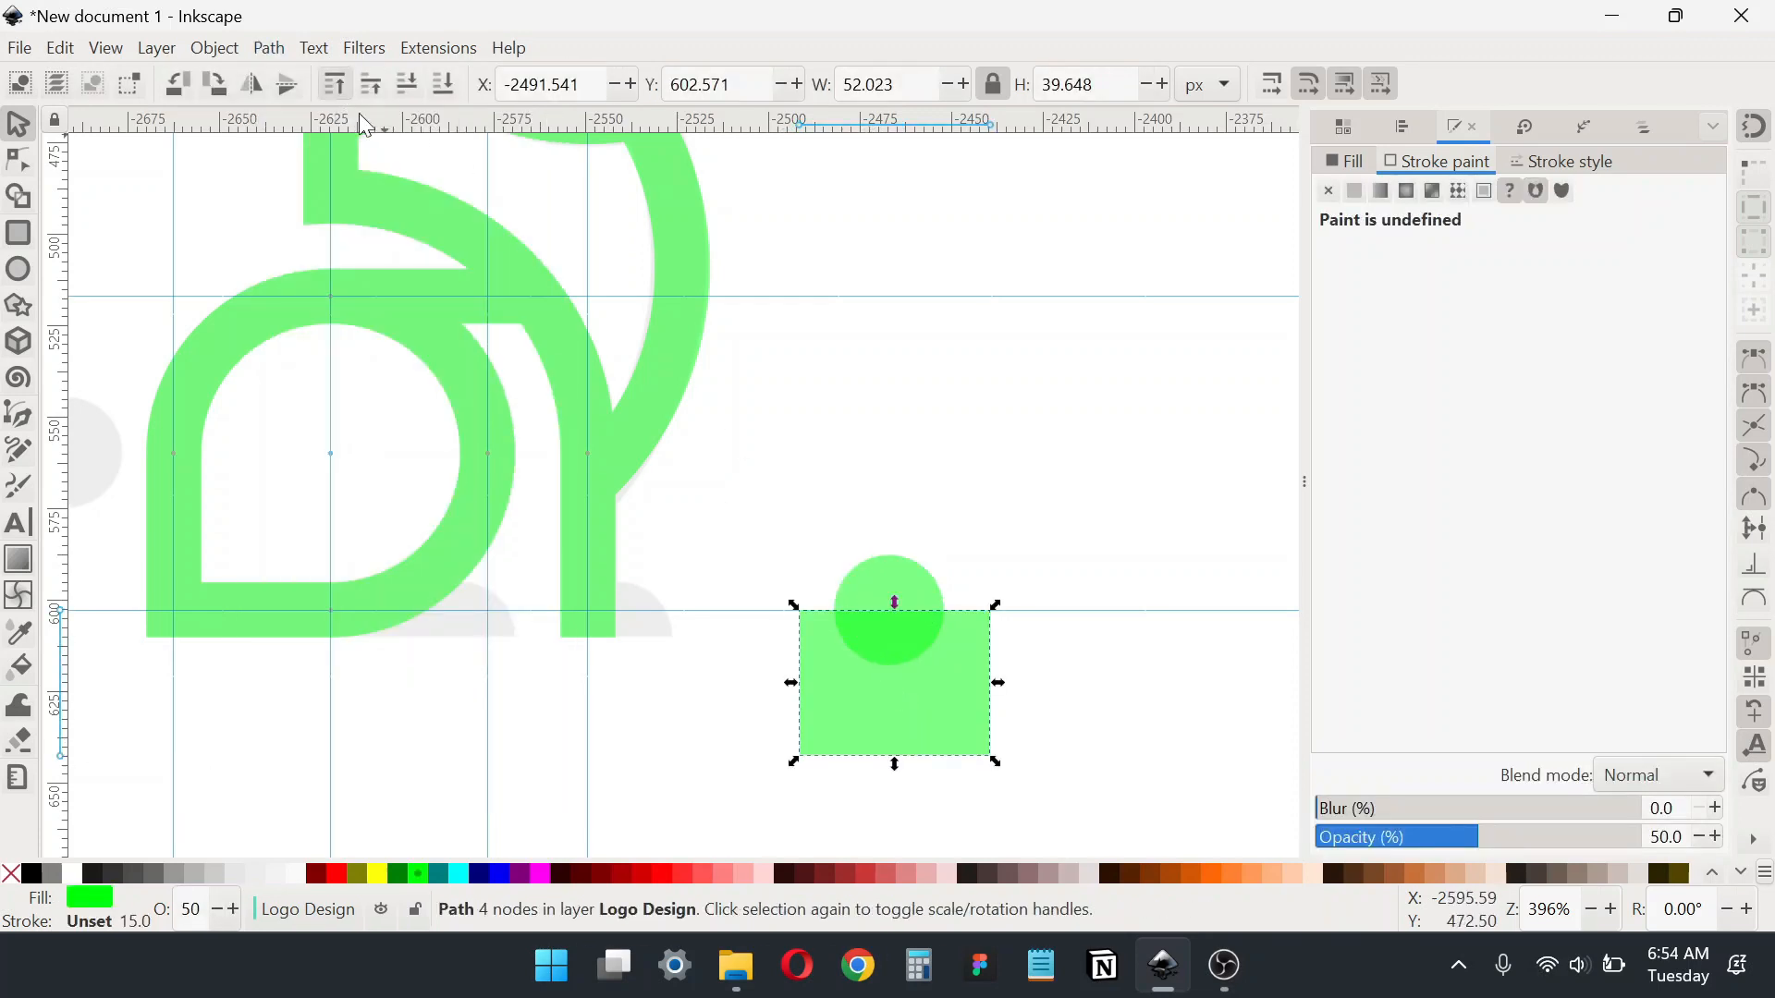
pyautogui.keyDown('shift'); pyautogui.click(886, 575); pyautogui.keyUp('shift')
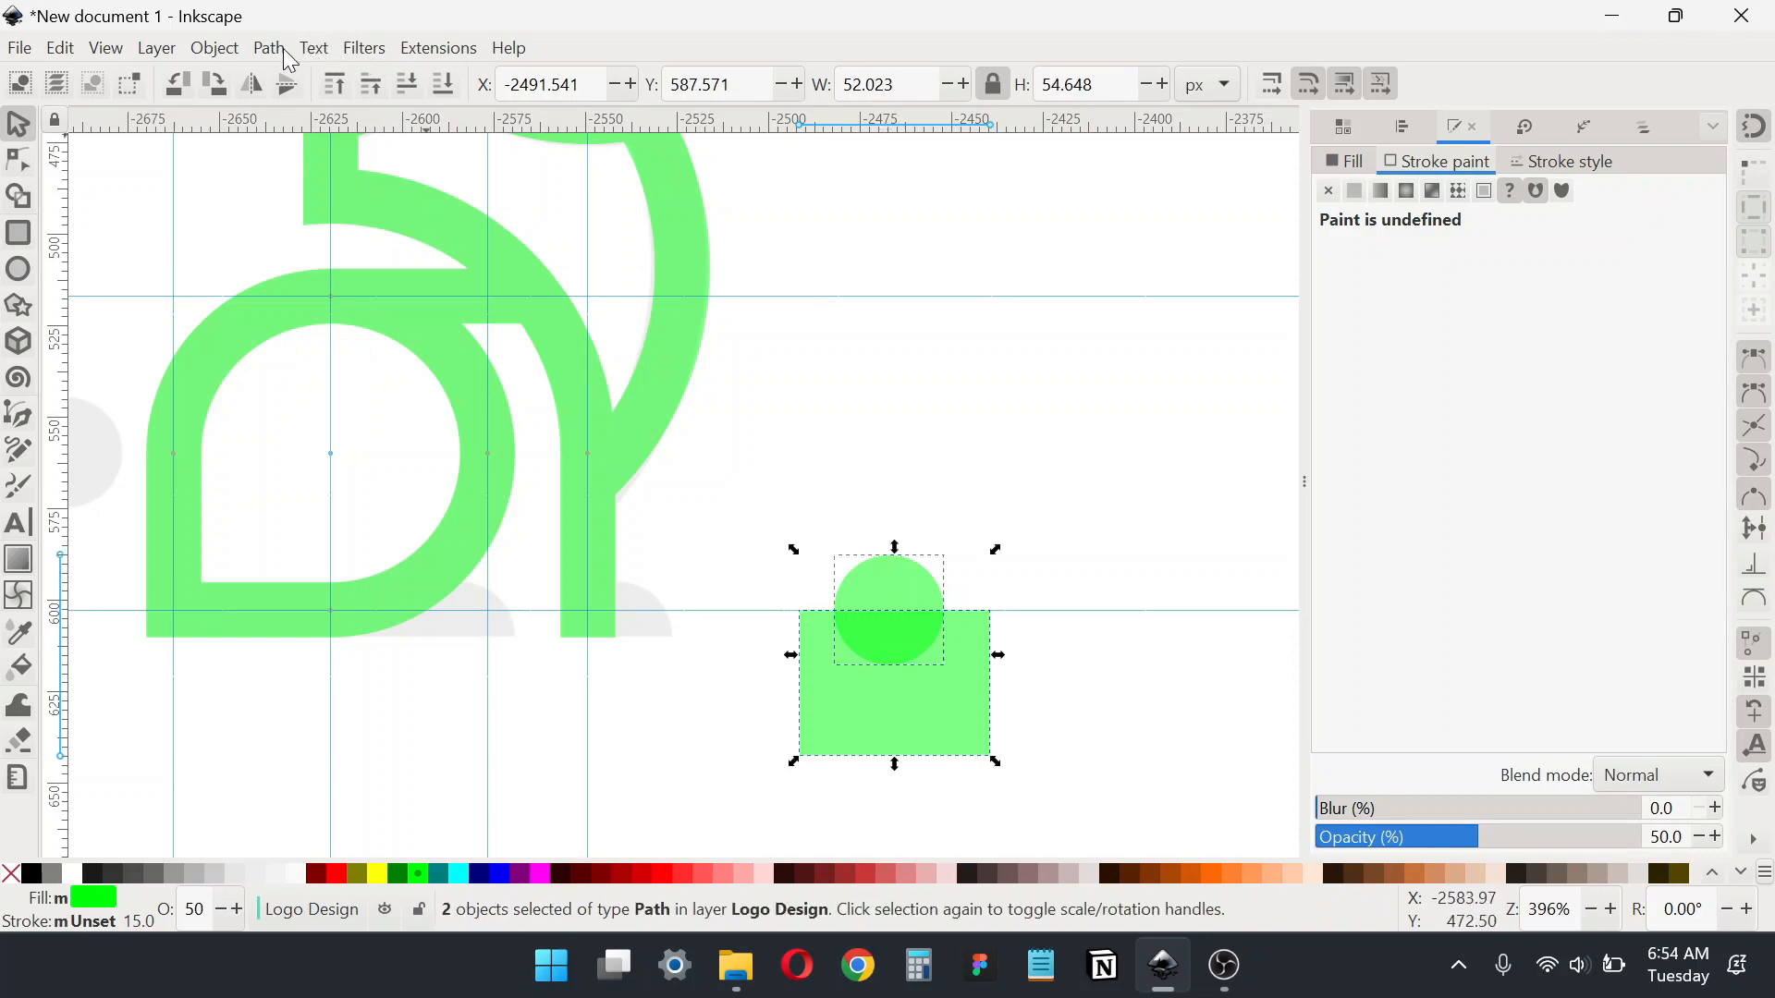
pyautogui.click(280, 50)
pyautogui.click(287, 198)
# Step: Place the half circle at the foot of the front leg, flat edge level with the leg's base and flush with its inner side
pyautogui.moveTo(888, 584); pyautogui.dragTo(616, 610)
pyautogui.moveTo(597, 623); pyautogui.dragTo(770, 587)
pyautogui.scroll(1, 714, 627)
pyautogui.moveTo(849, 687); pyautogui.dragTo(1005, 726)
pyautogui.click(1008, 733)
# Step: Duplicate the half-round foot and place the copy at the base of the hind body, centred on the vertical guide there
pyautogui.click(983, 567)
pyautogui.hotkey('ctrl', 'd')
pyautogui.moveTo(994, 575); pyautogui.dragTo(797, 553)
pyautogui.click(821, 665)
pyautogui.moveTo(896, 464); pyautogui.dragTo(829, 486)
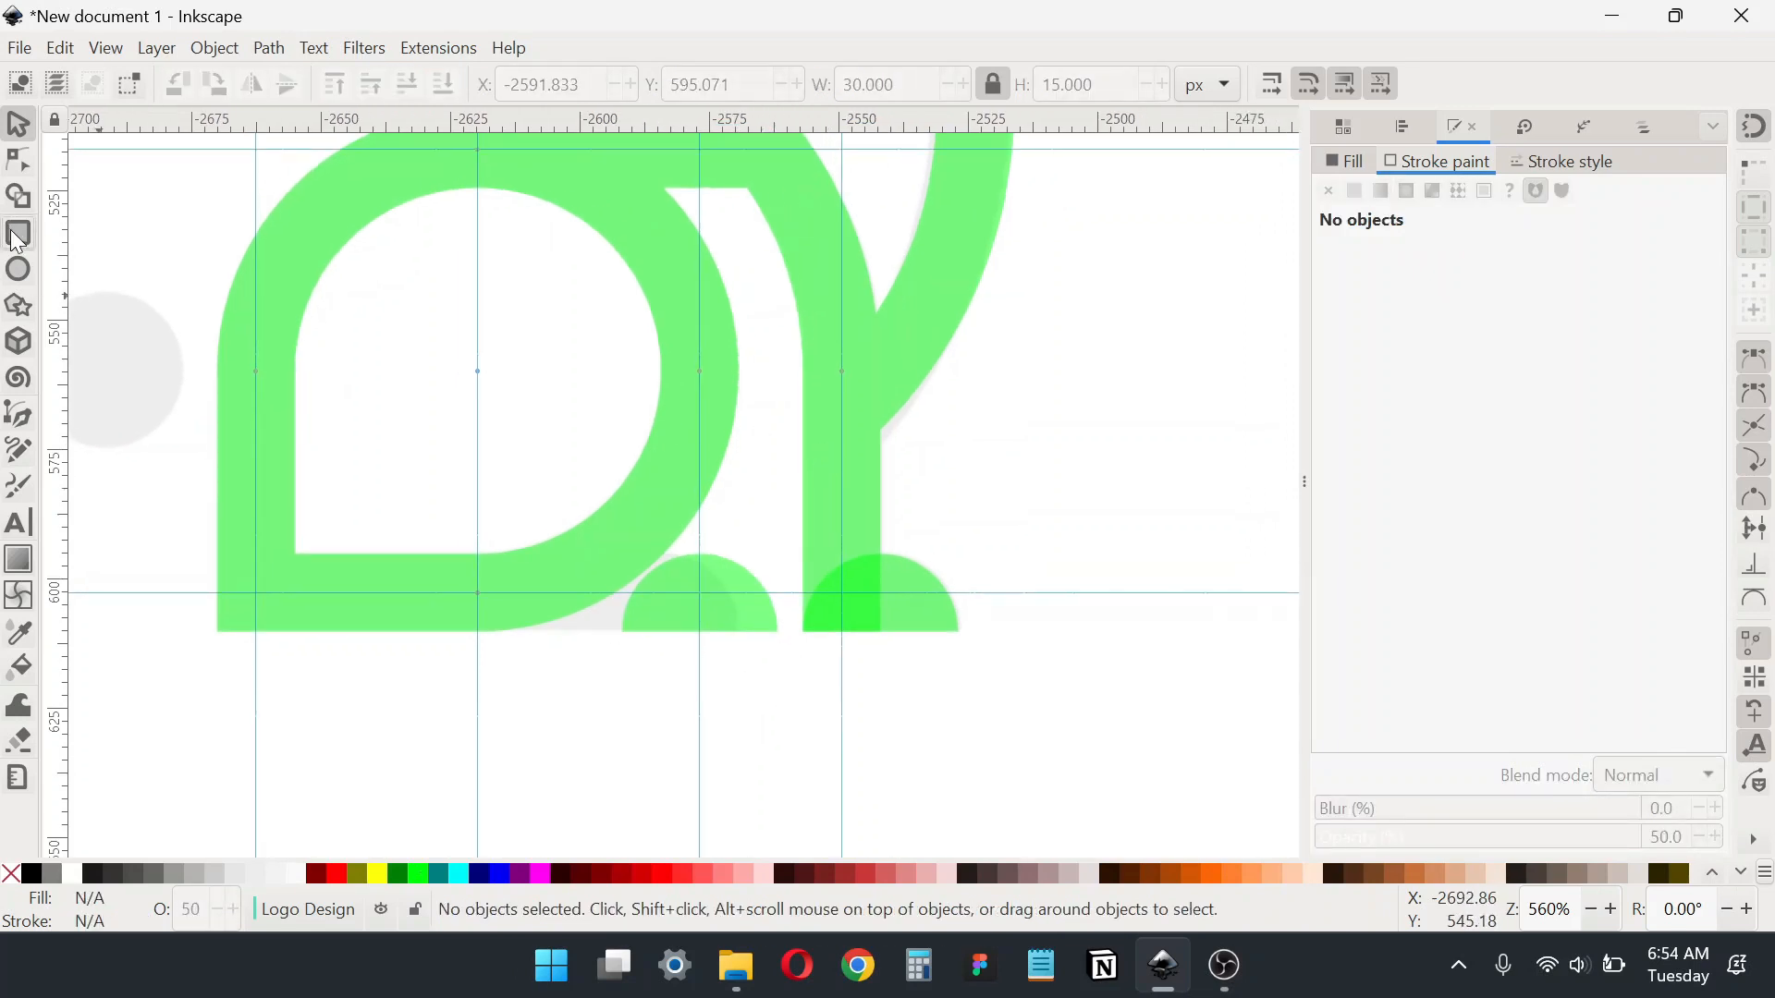
# Step: Draw a rectangle about 19 × 14 px over the hind foot and set its height to 15 px with the proportions unlocked
pyautogui.click(17, 236)
pyautogui.moveTo(1123, 523); pyautogui.dragTo(642, 594)
pyautogui.click(19, 124)
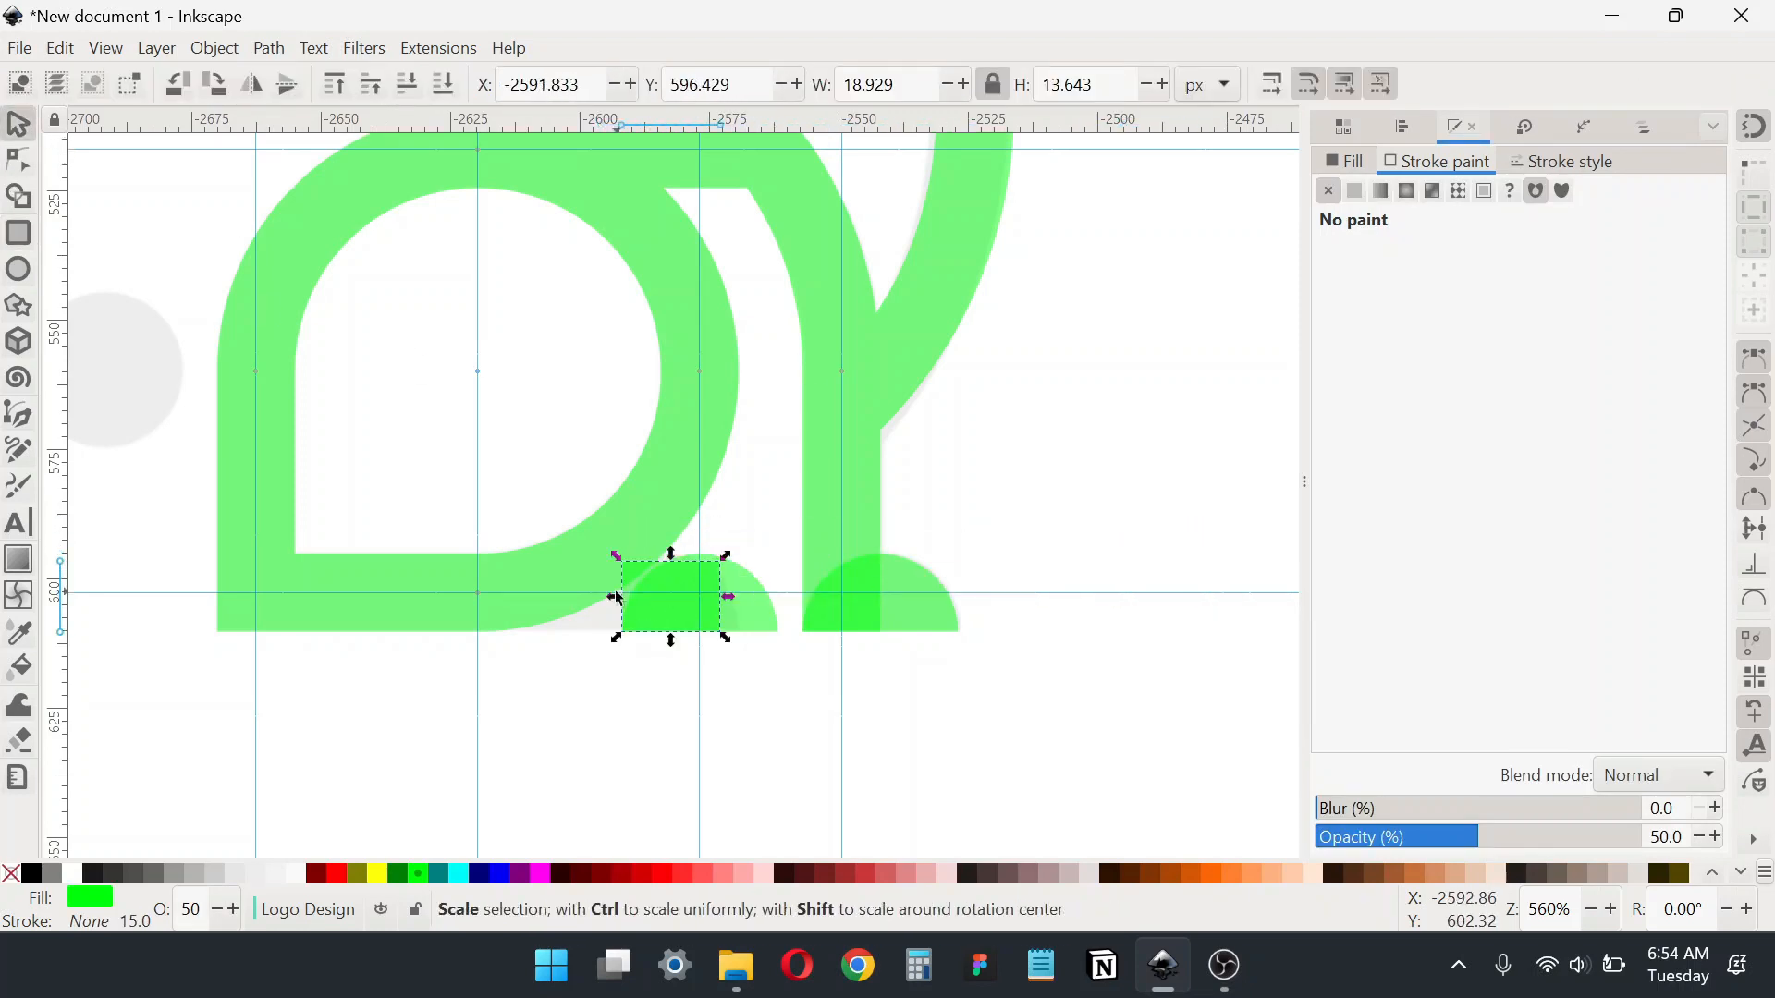
pyautogui.click(1063, 84)
pyautogui.hotkey('ctrl', 'a')
pyautogui.write('15')
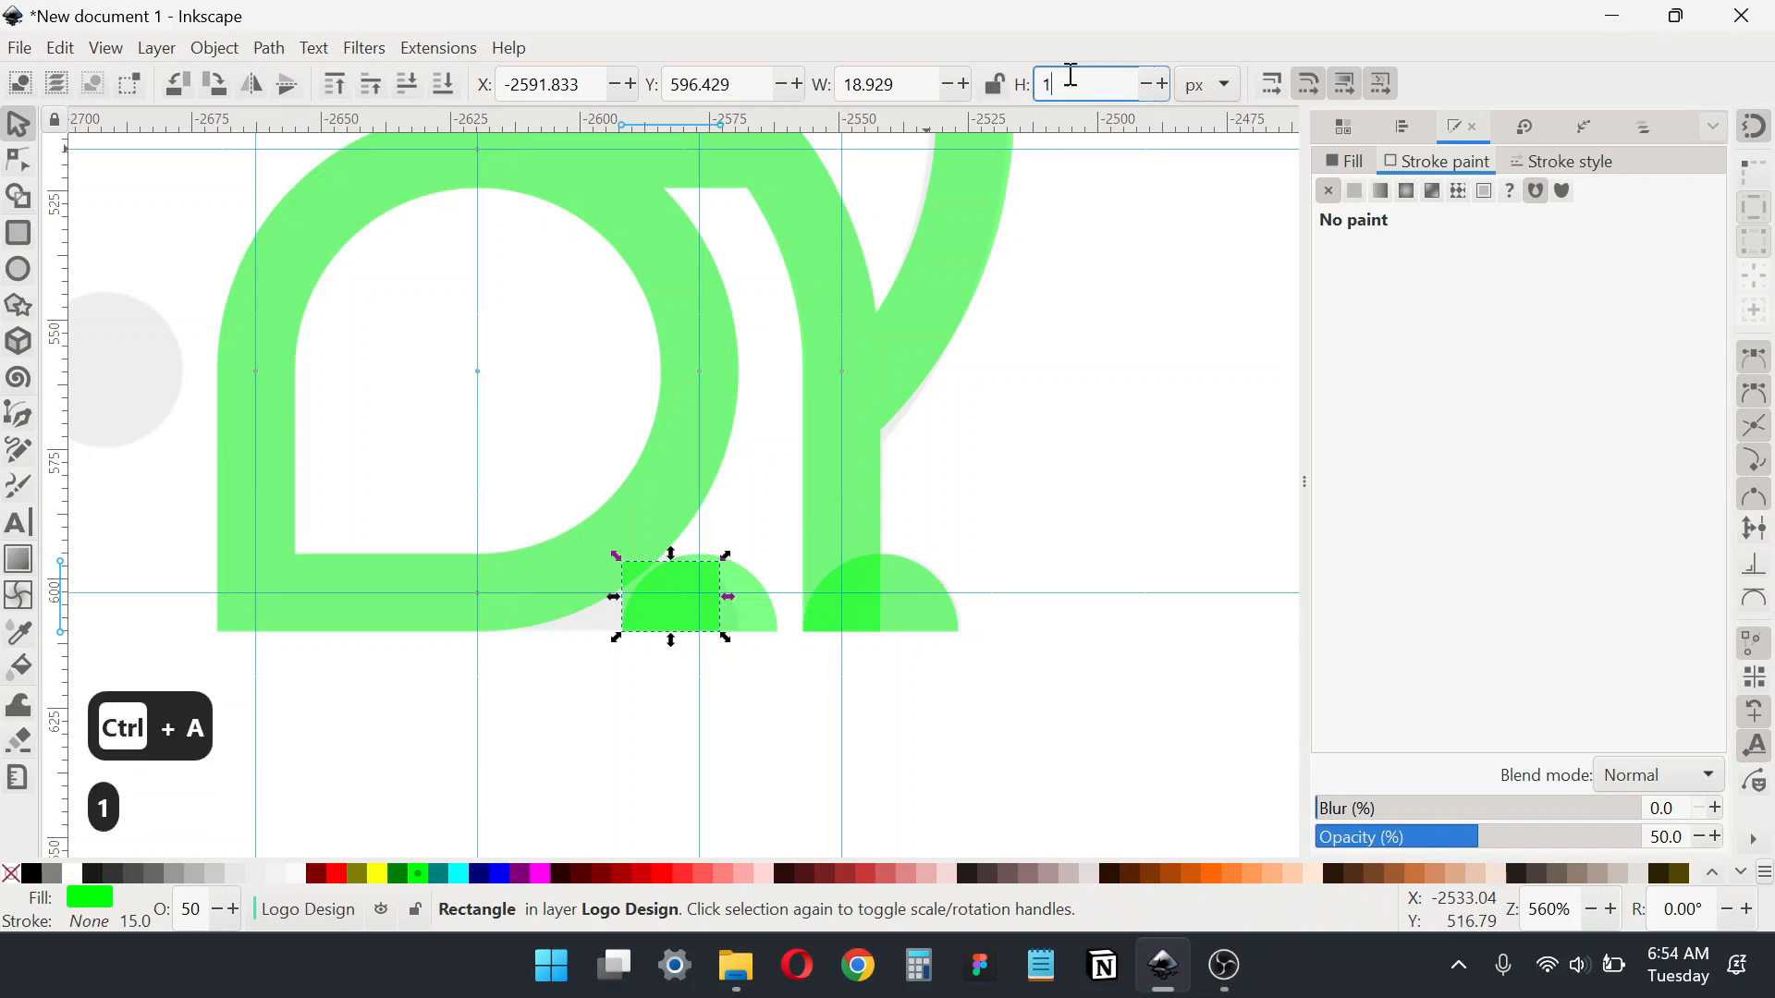
pyautogui.press('Return')
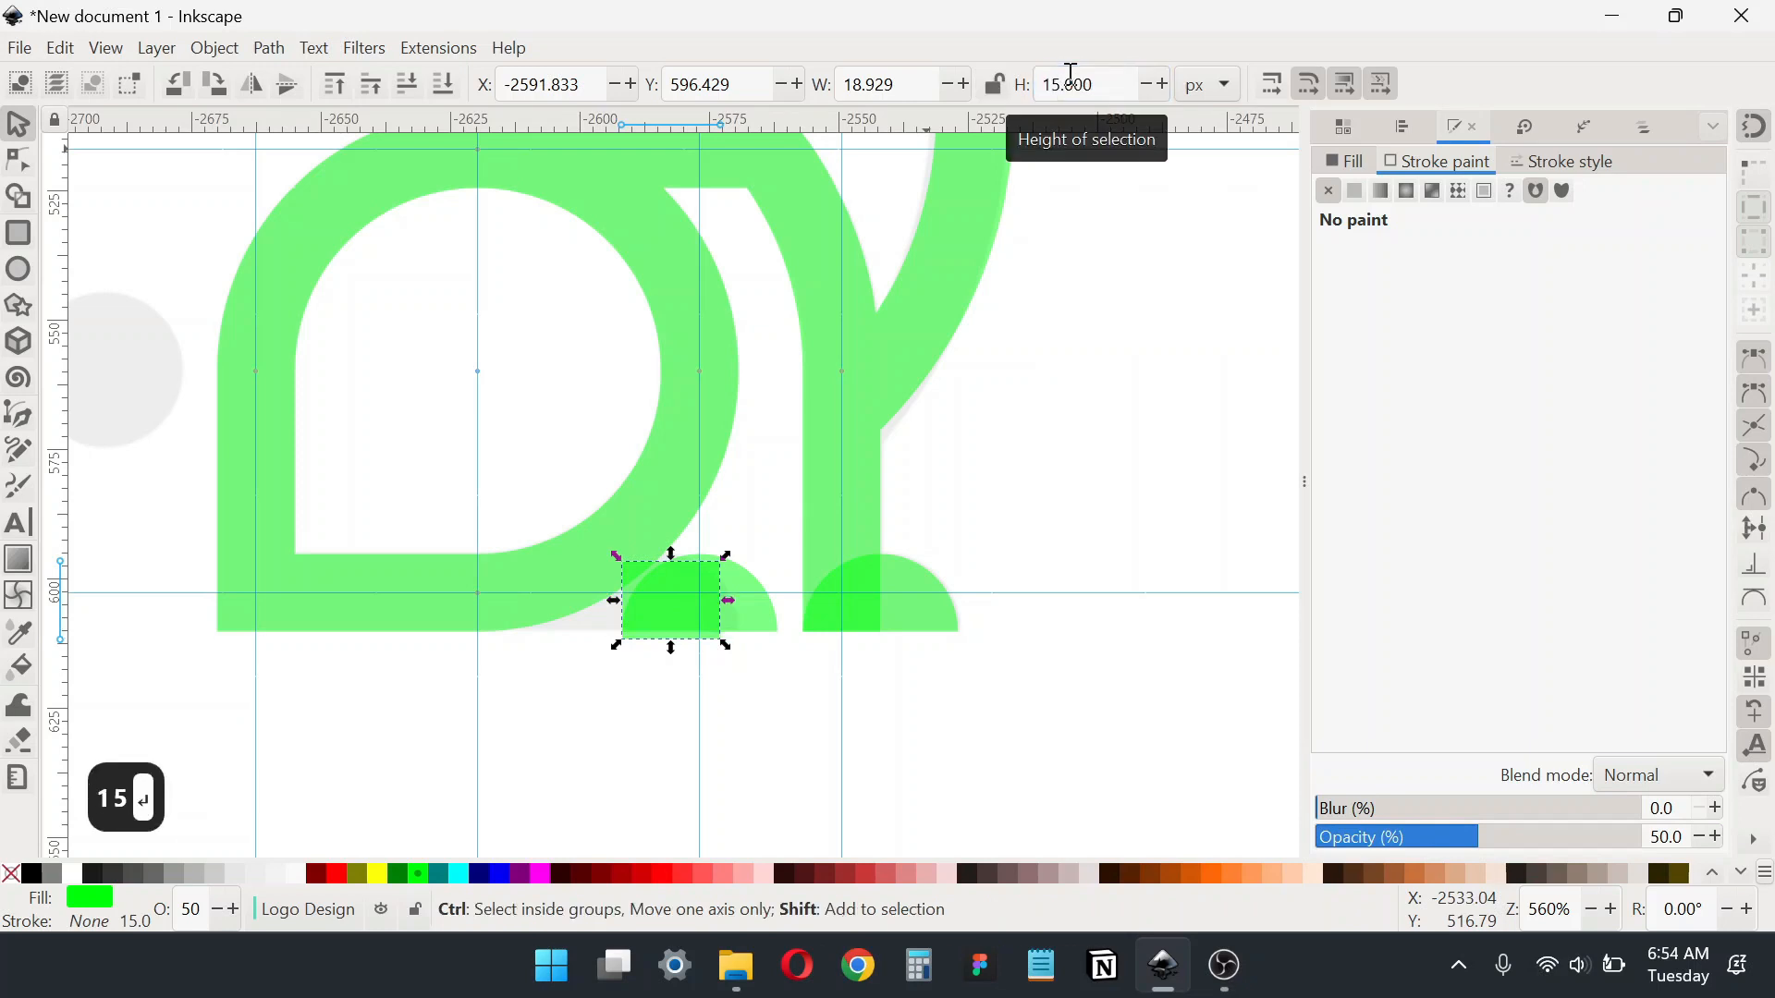
# Step: Hide Layer 1 with the reference sketch and deselect the rectangle
pyautogui.hotkey('ctrl', 'shift', 'l')
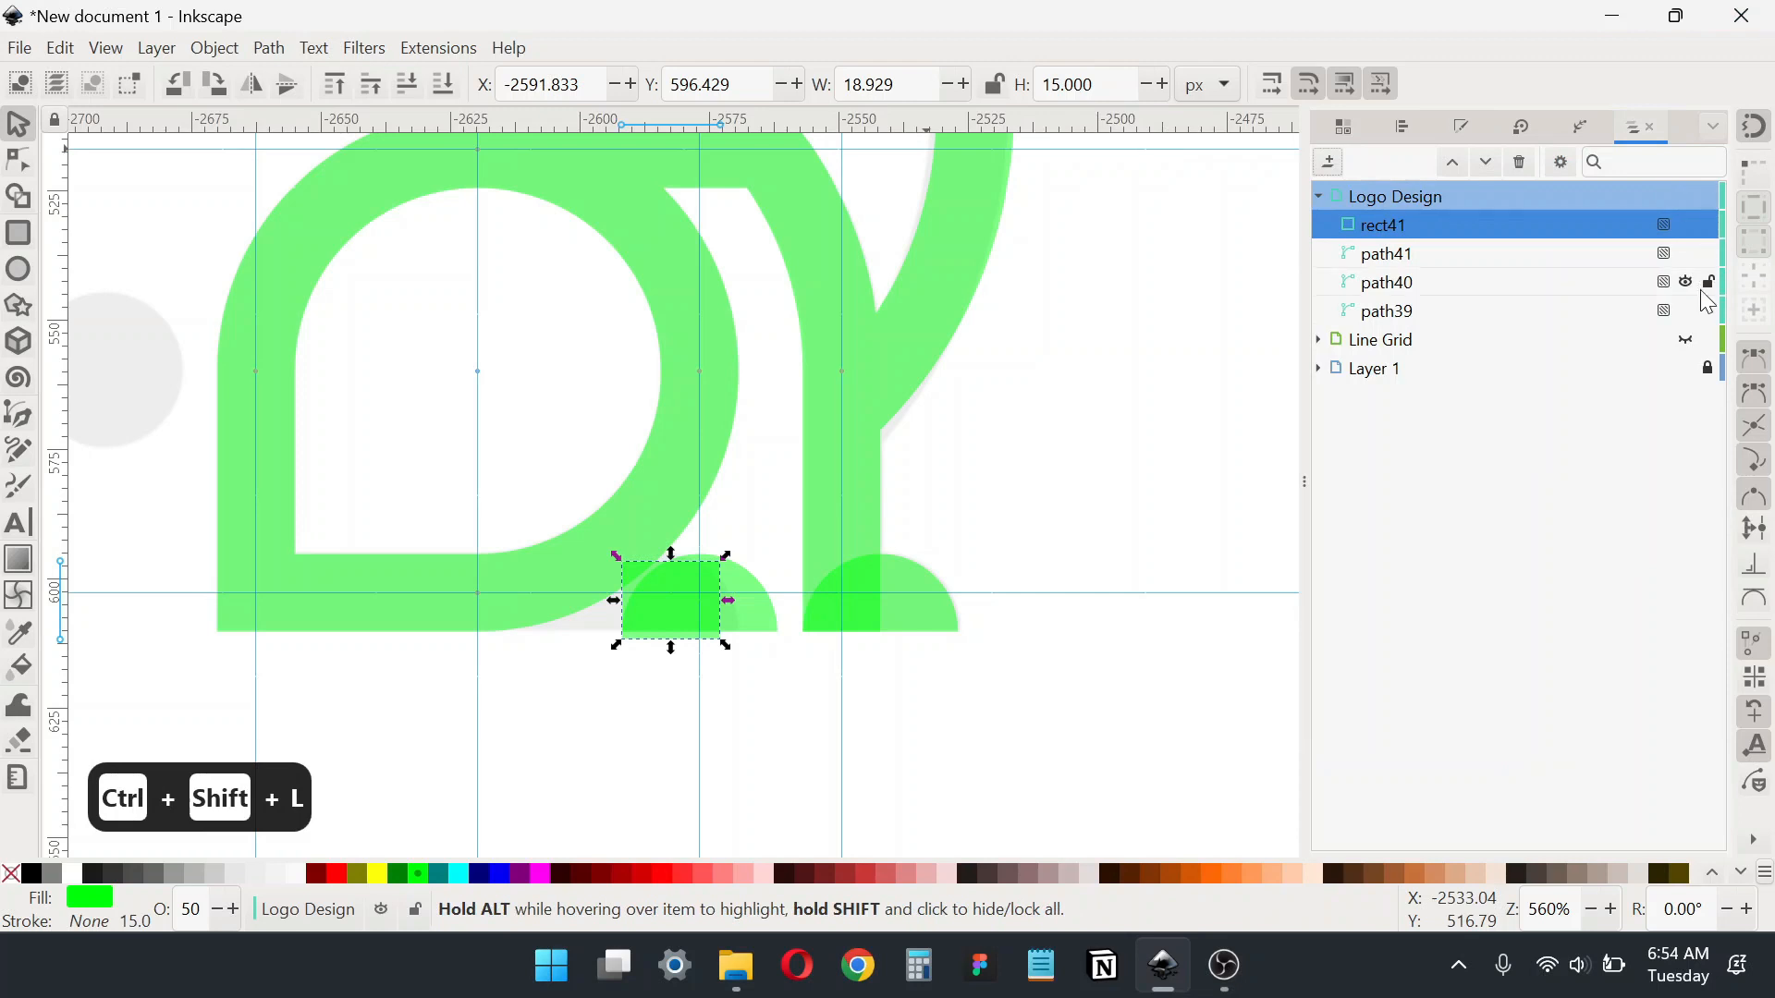
pyautogui.click(1687, 368)
pyautogui.click(1067, 515)
pyautogui.moveTo(781, 586); pyautogui.dragTo(882, 677)
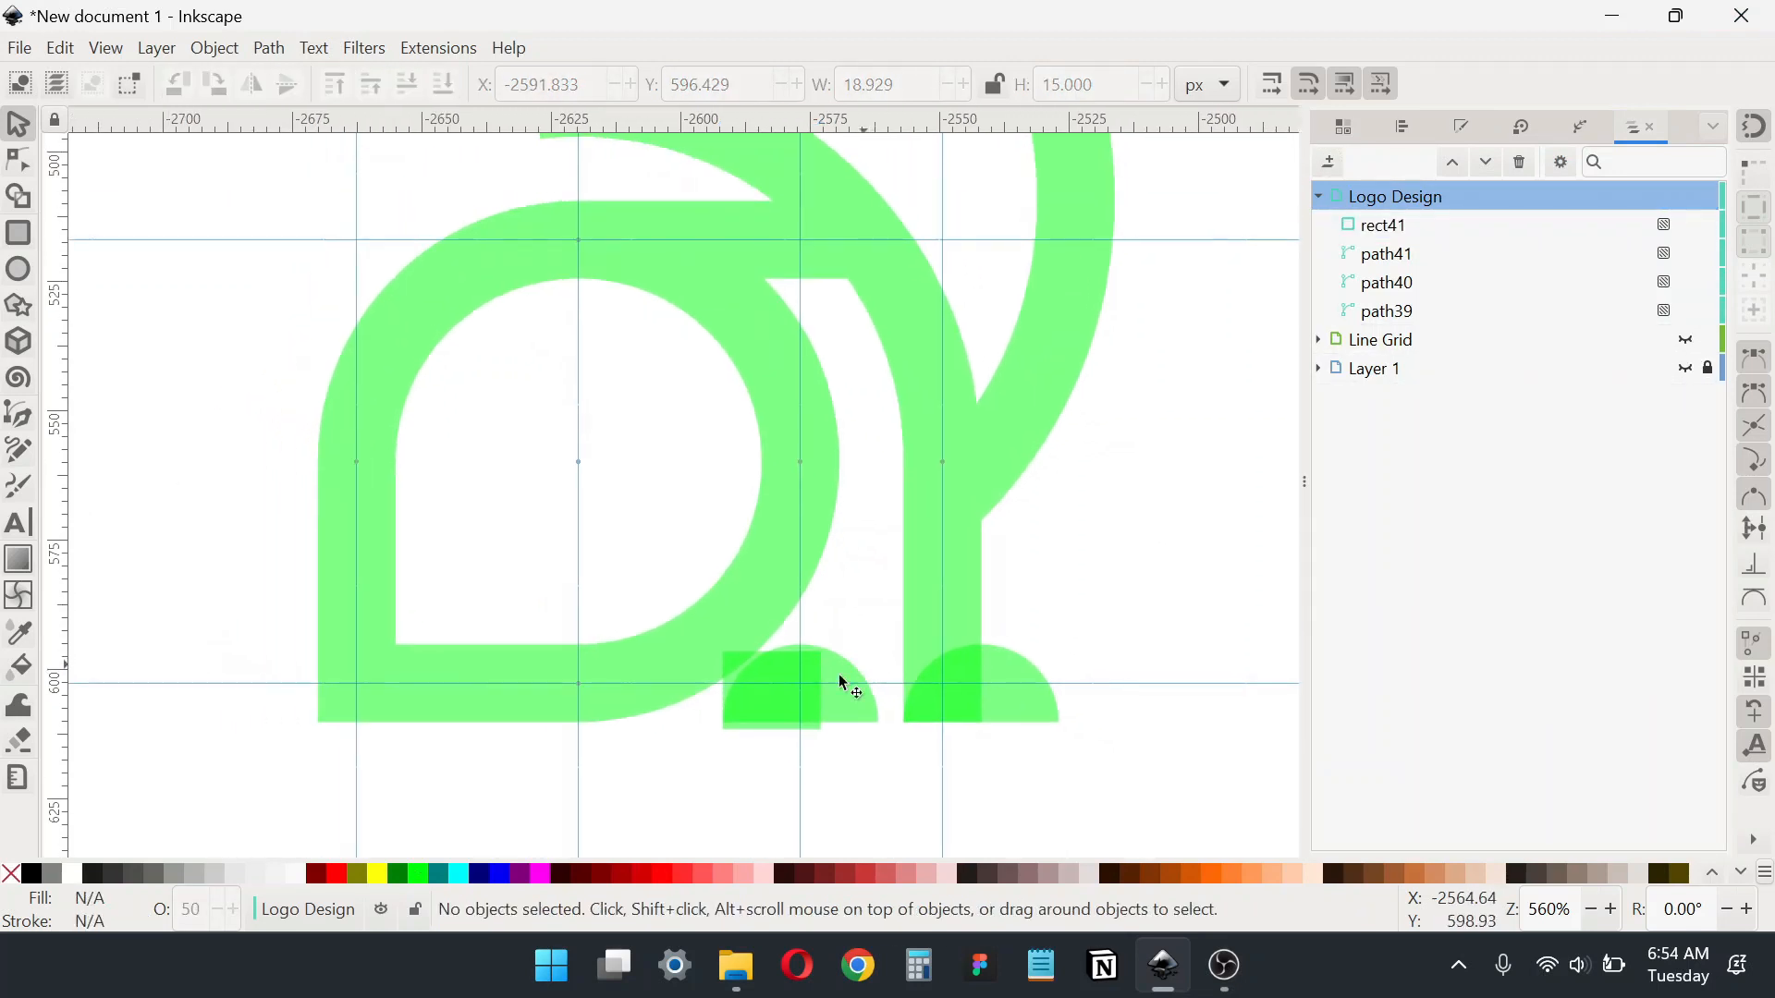
# Step: Align the rectangle vertically with the half-round hind foot so their flat lower edges match
pyautogui.click(781, 680)
pyautogui.click(782, 680)
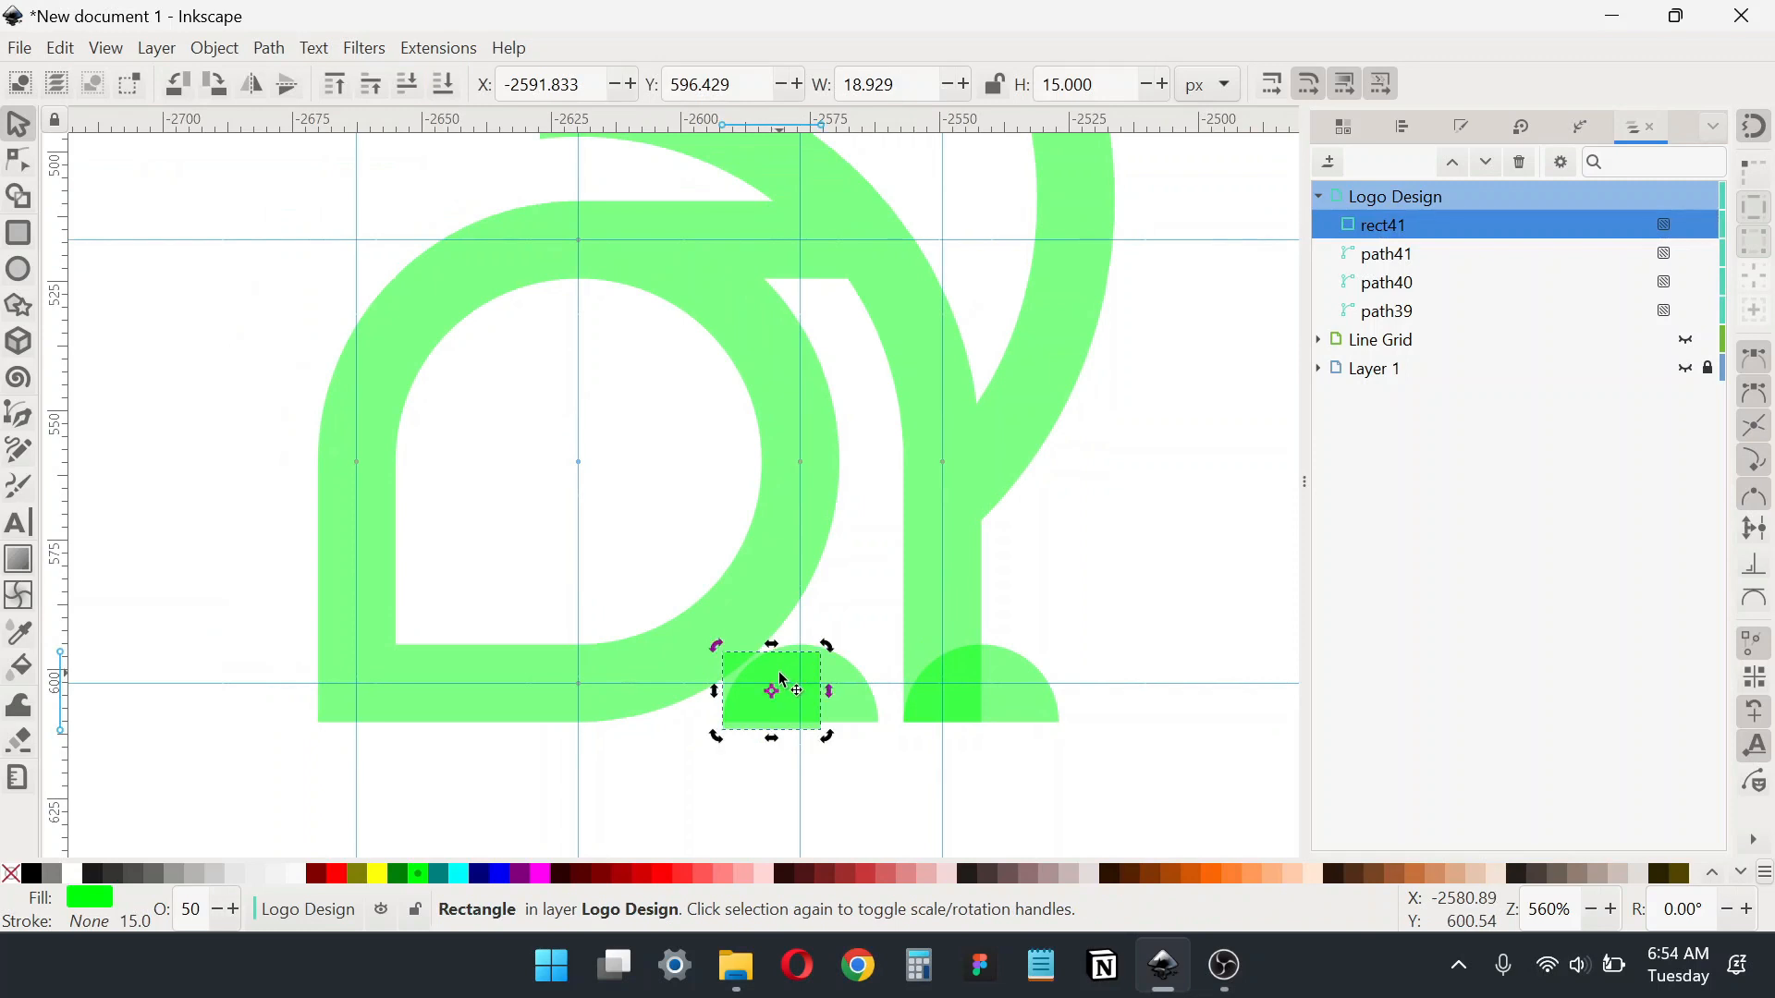
pyautogui.keyDown('shift'); pyautogui.click(864, 674); pyautogui.keyUp('shift')
pyautogui.hotkey('ctrl', 'shift', 'a')
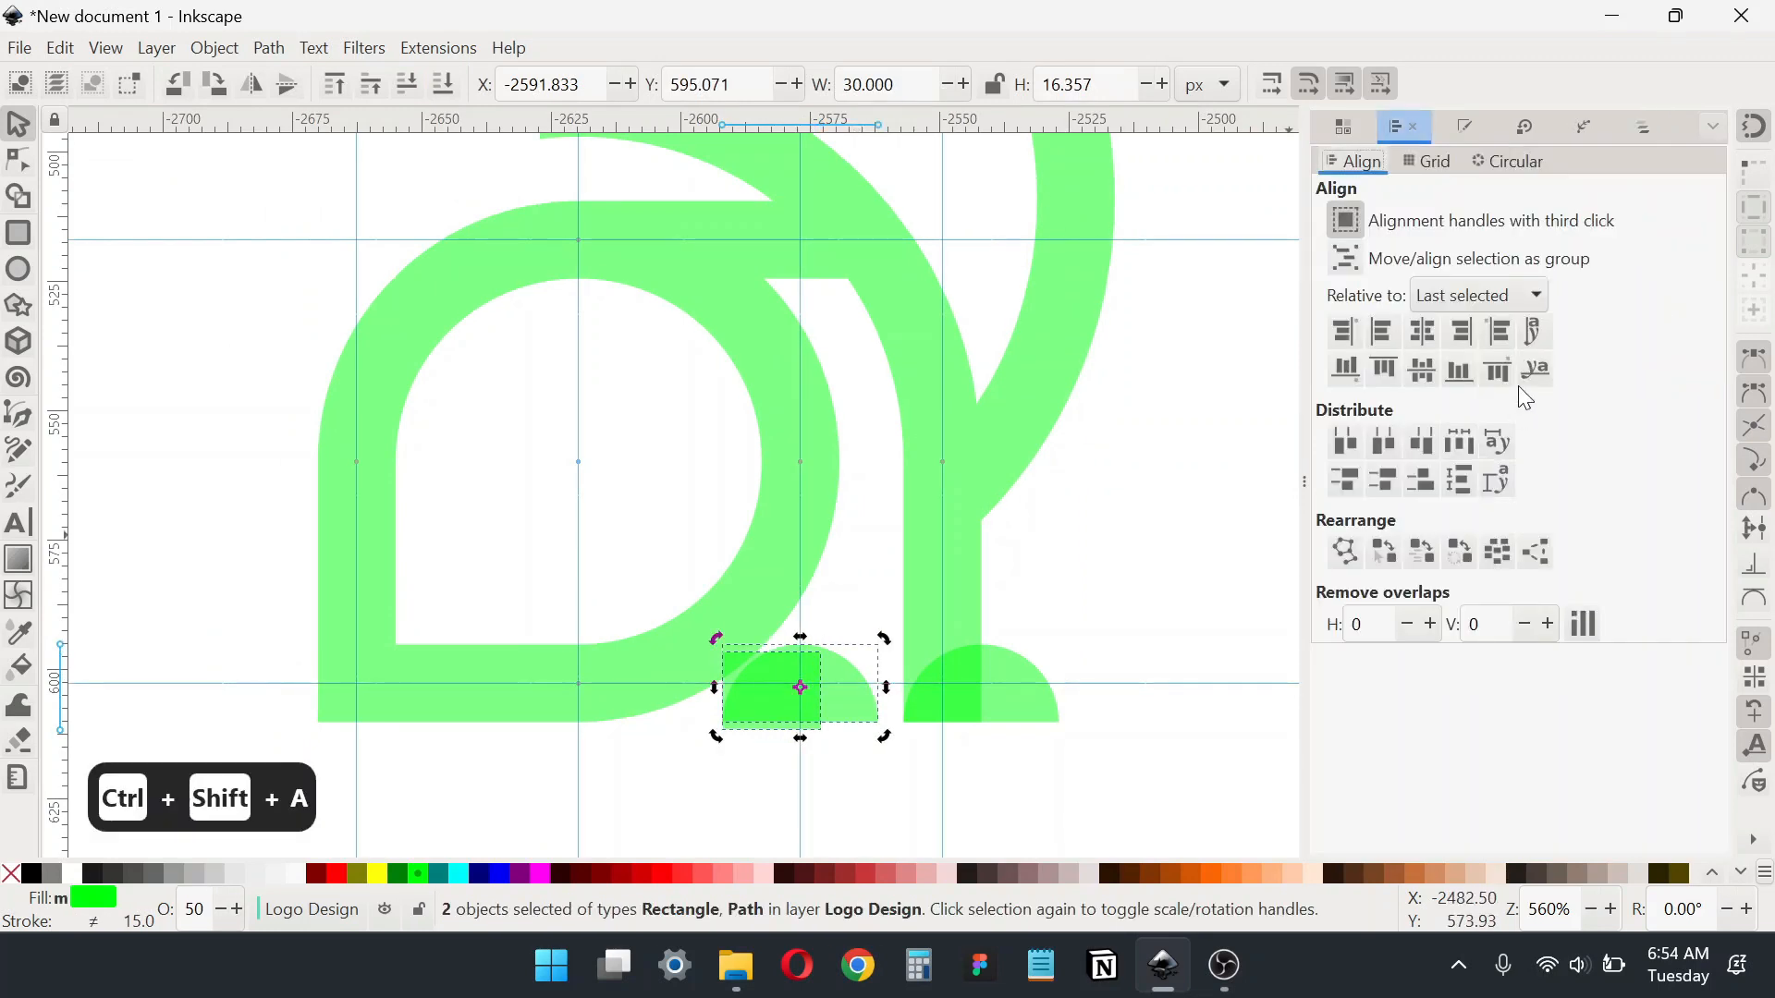
pyautogui.click(832, 634)
# Step: Stretch the rectangle to about 43 px wide, spanning from the body's centre guide to the hind foot's centre guide
pyautogui.click(809, 682)
pyautogui.moveTo(713, 684); pyautogui.dragTo(566, 682)
pyautogui.click(672, 557)
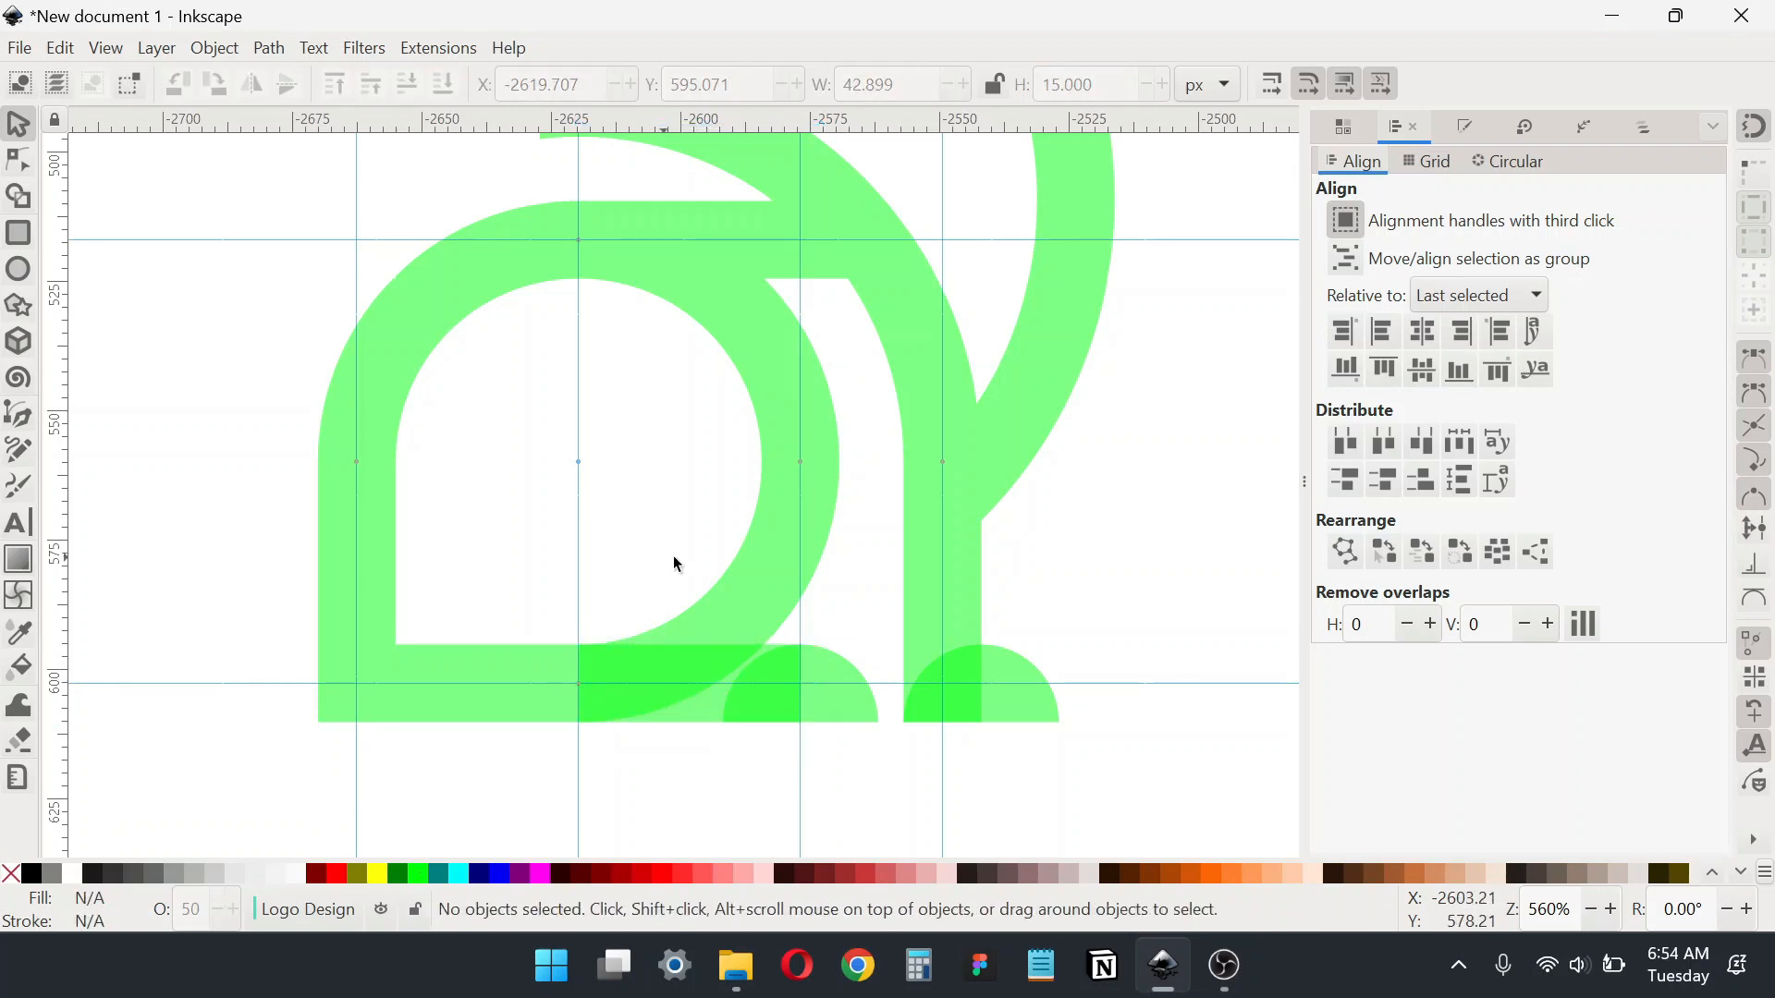
# Step: Draw a circle about 26 px in diameter behind the rabbit's body and move it into the body's hollow
pyautogui.scroll(-1, 674, 556)
pyautogui.moveTo(612, 508); pyautogui.dragTo(702, 551)
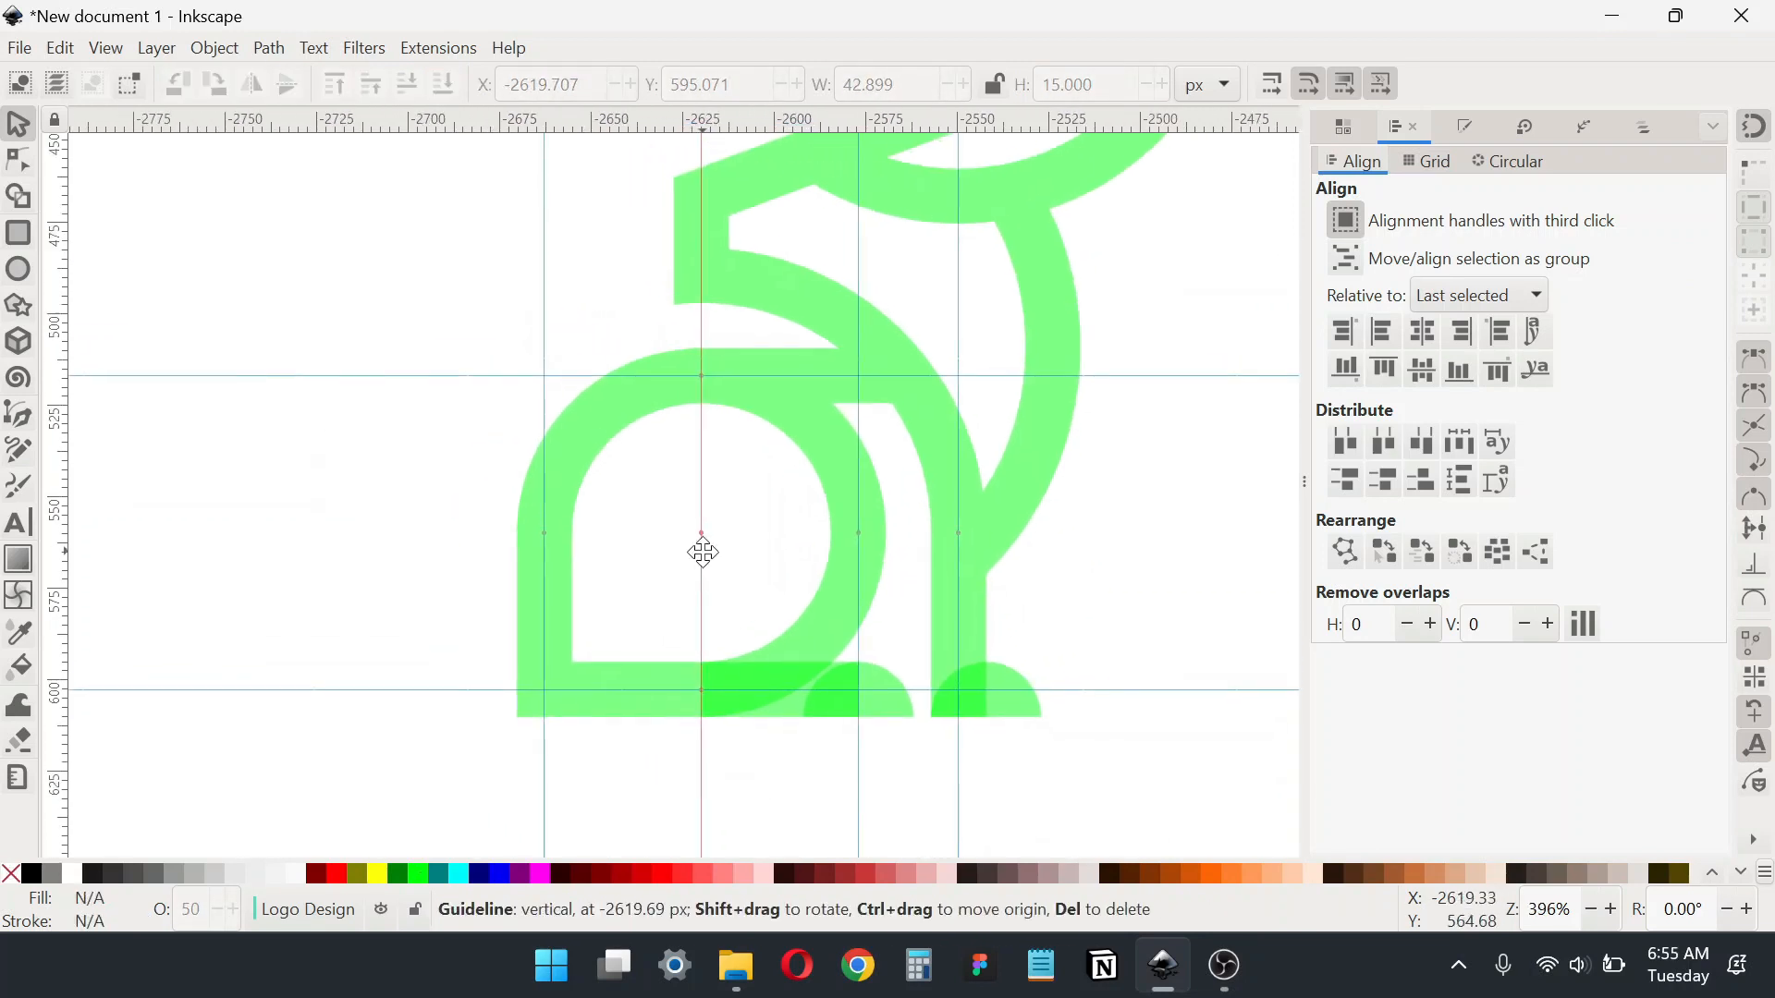
pyautogui.click(18, 269)
pyautogui.moveTo(368, 509); pyautogui.dragTo(462, 603)
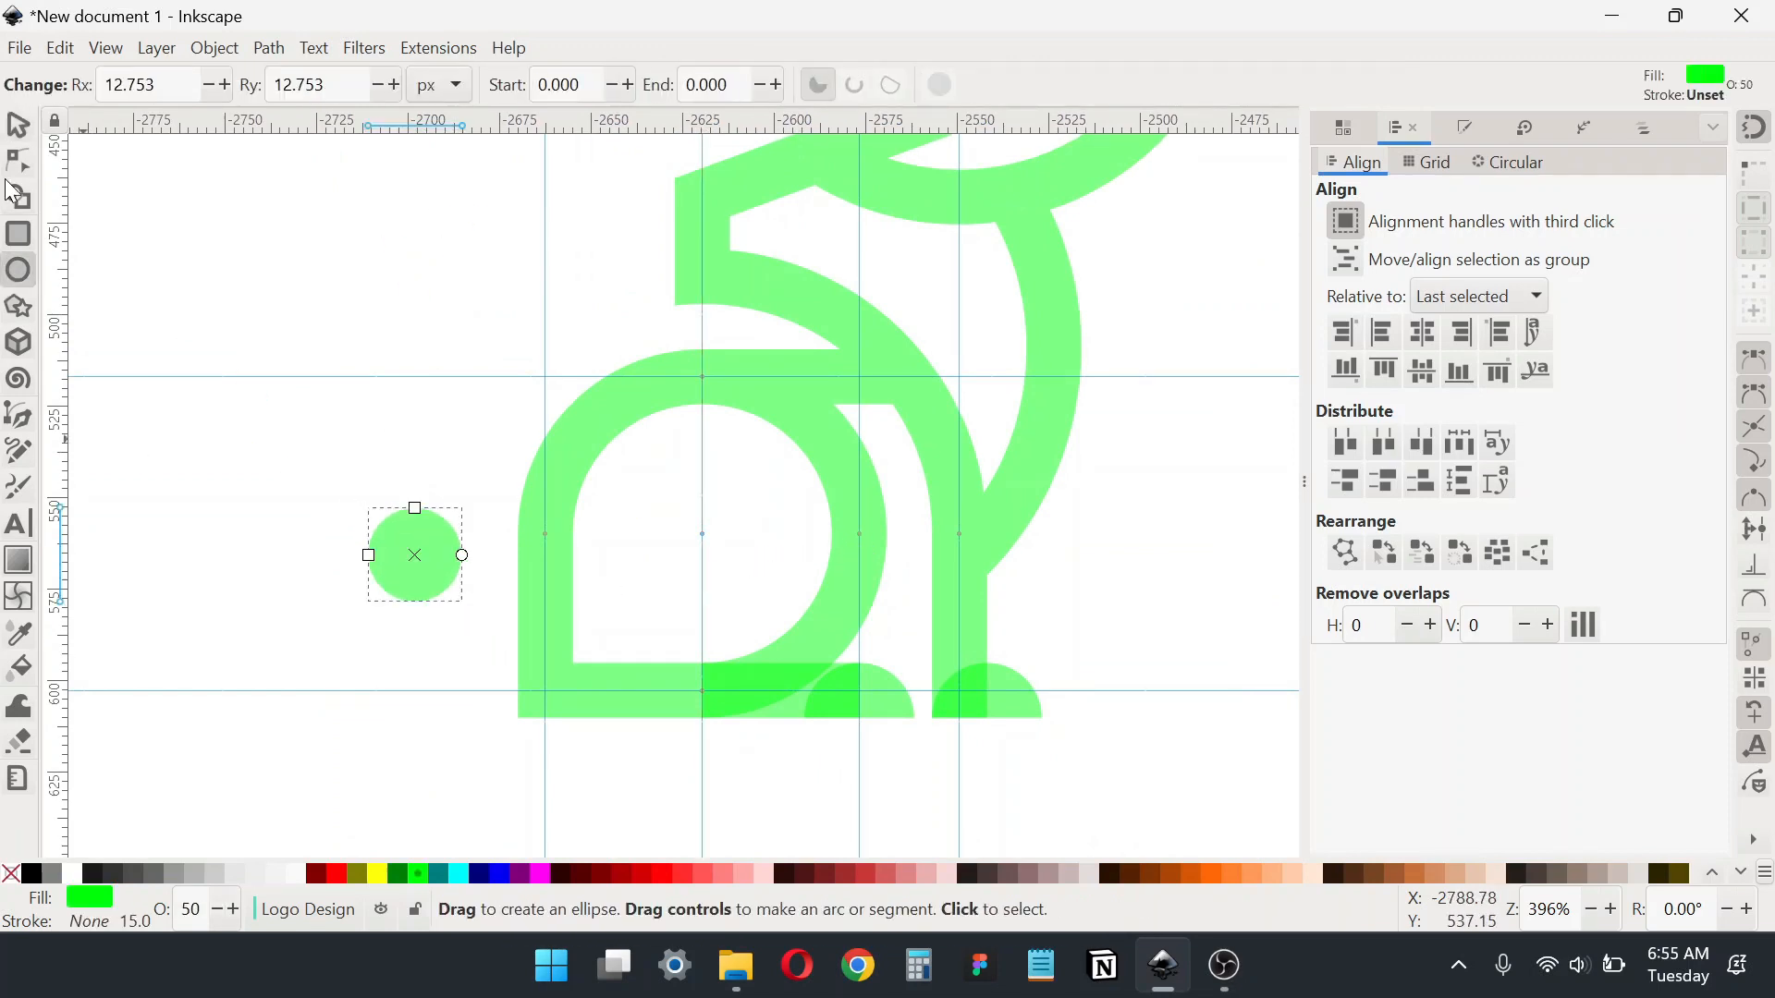
pyautogui.press('s')
pyautogui.moveTo(393, 569); pyautogui.dragTo(722, 547)
# Step: Lock the tail circle's proportions and set its width to 30 px
pyautogui.click(993, 85)
pyautogui.click(904, 84)
pyautogui.hotkey('ctrl', 'a')
pyautogui.write('30')
pyautogui.press('Return')
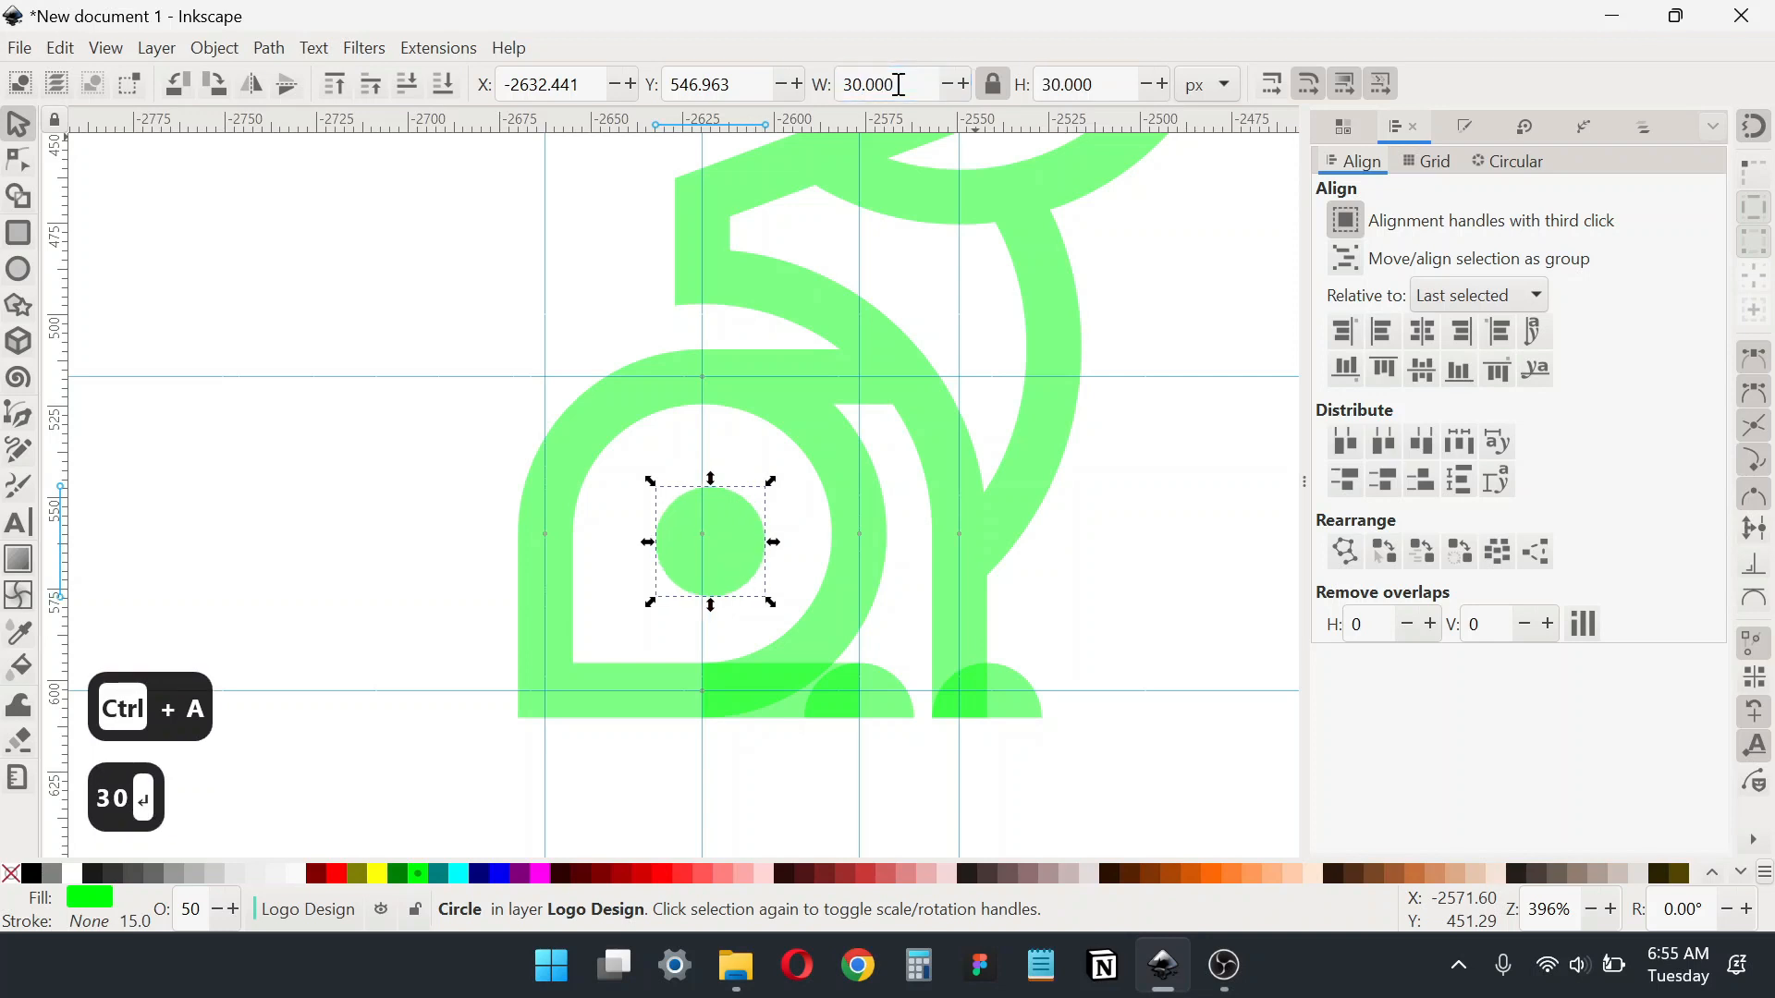
# Step: Place the tail circle against the body's back edge at the level of the body's centre, and nudge it 6 px away from the body
pyautogui.moveTo(731, 540); pyautogui.dragTo(490, 541)
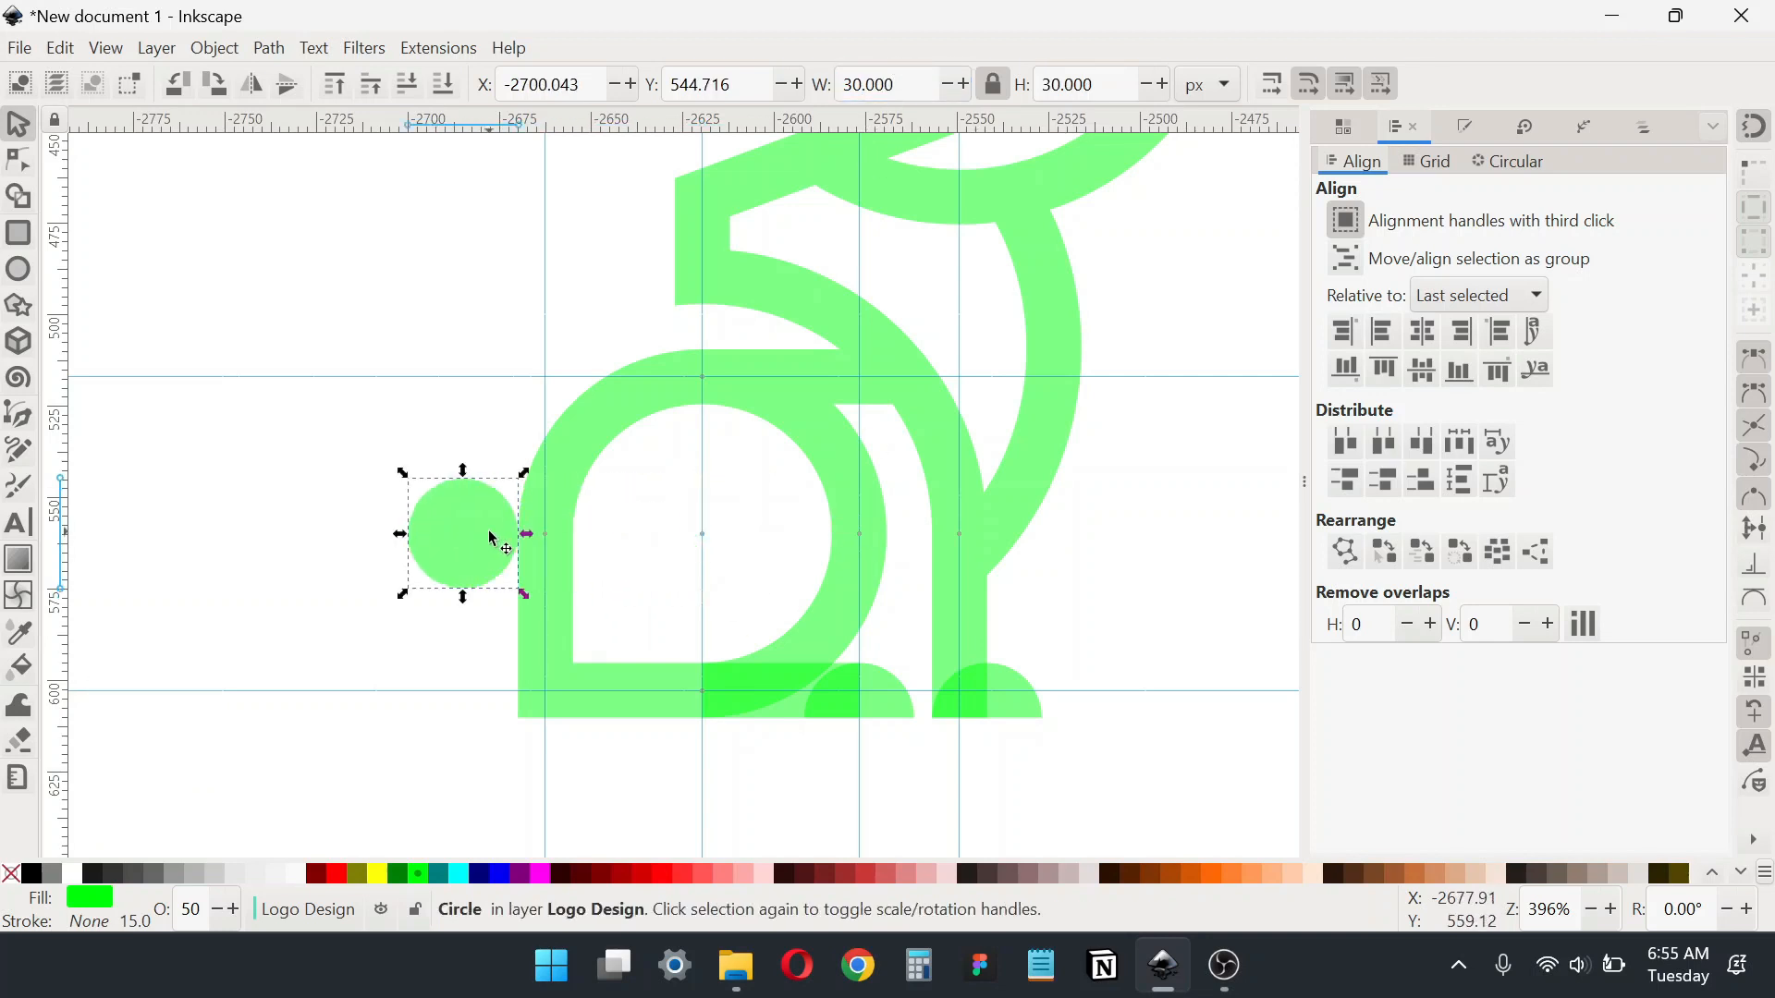
pyautogui.hotkey('shift', 'Left')
pyautogui.hotkey('shift', 'Right')
pyautogui.press('Left')
pyautogui.press('Left')
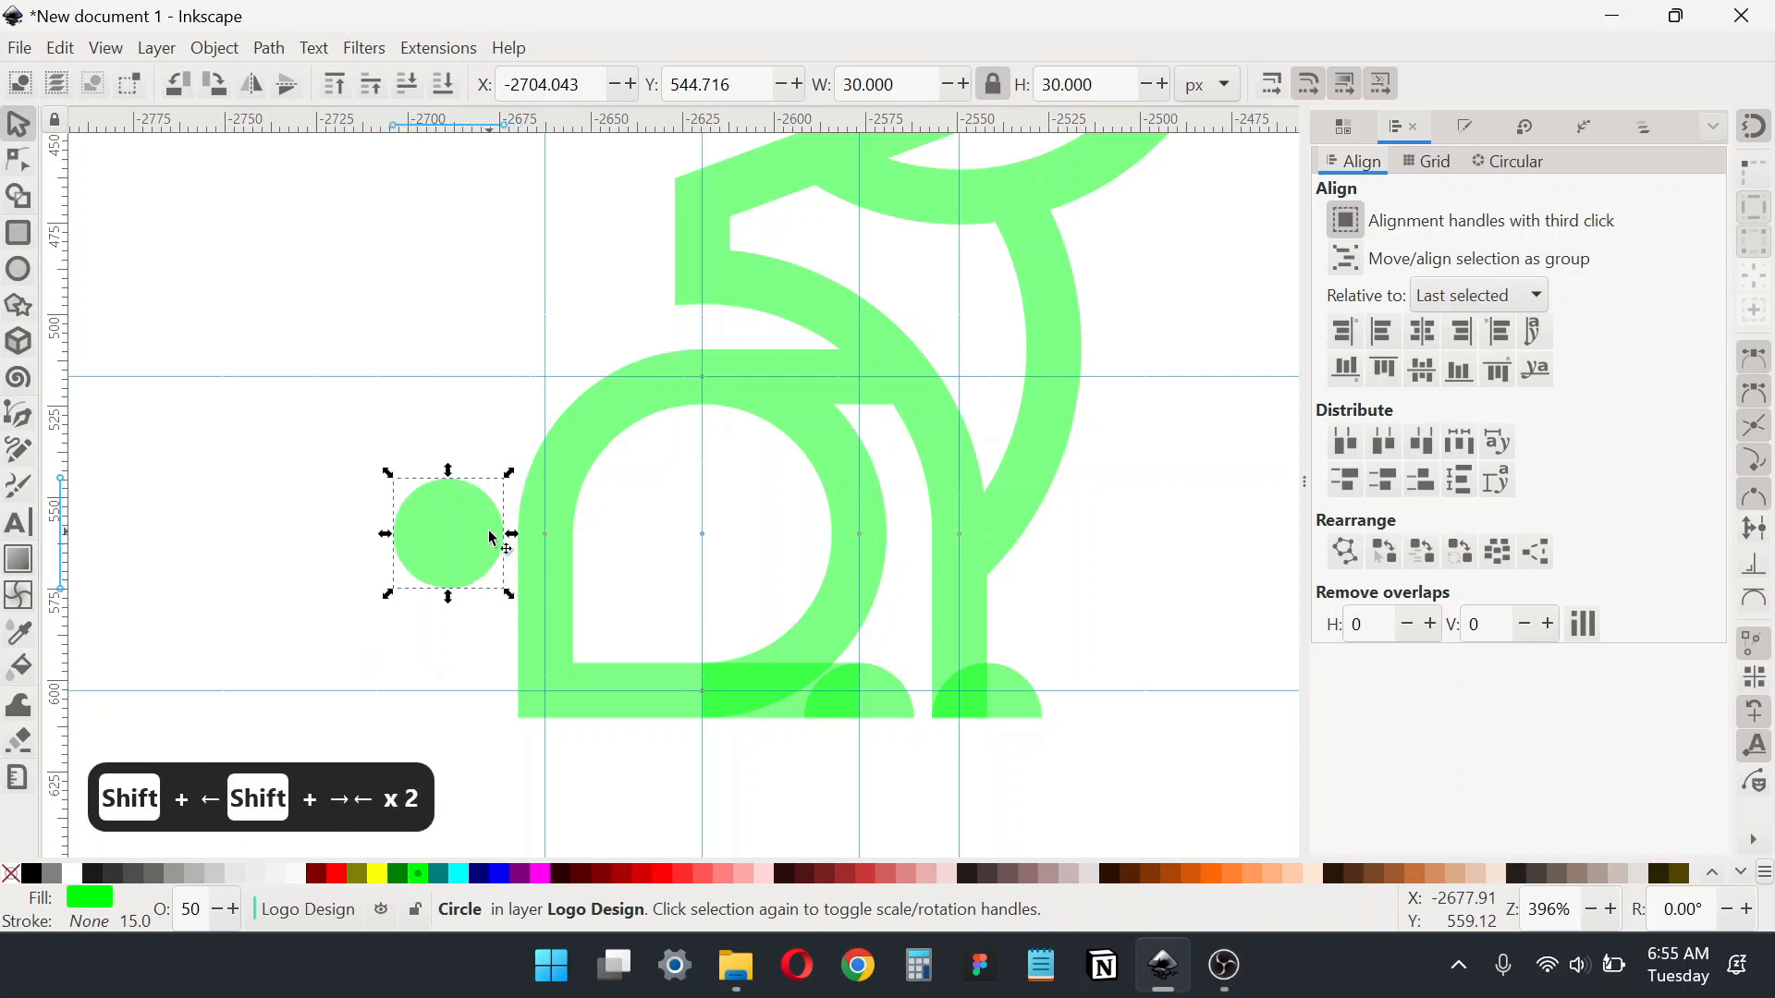
pyautogui.press('Left')
pyautogui.press('Right')
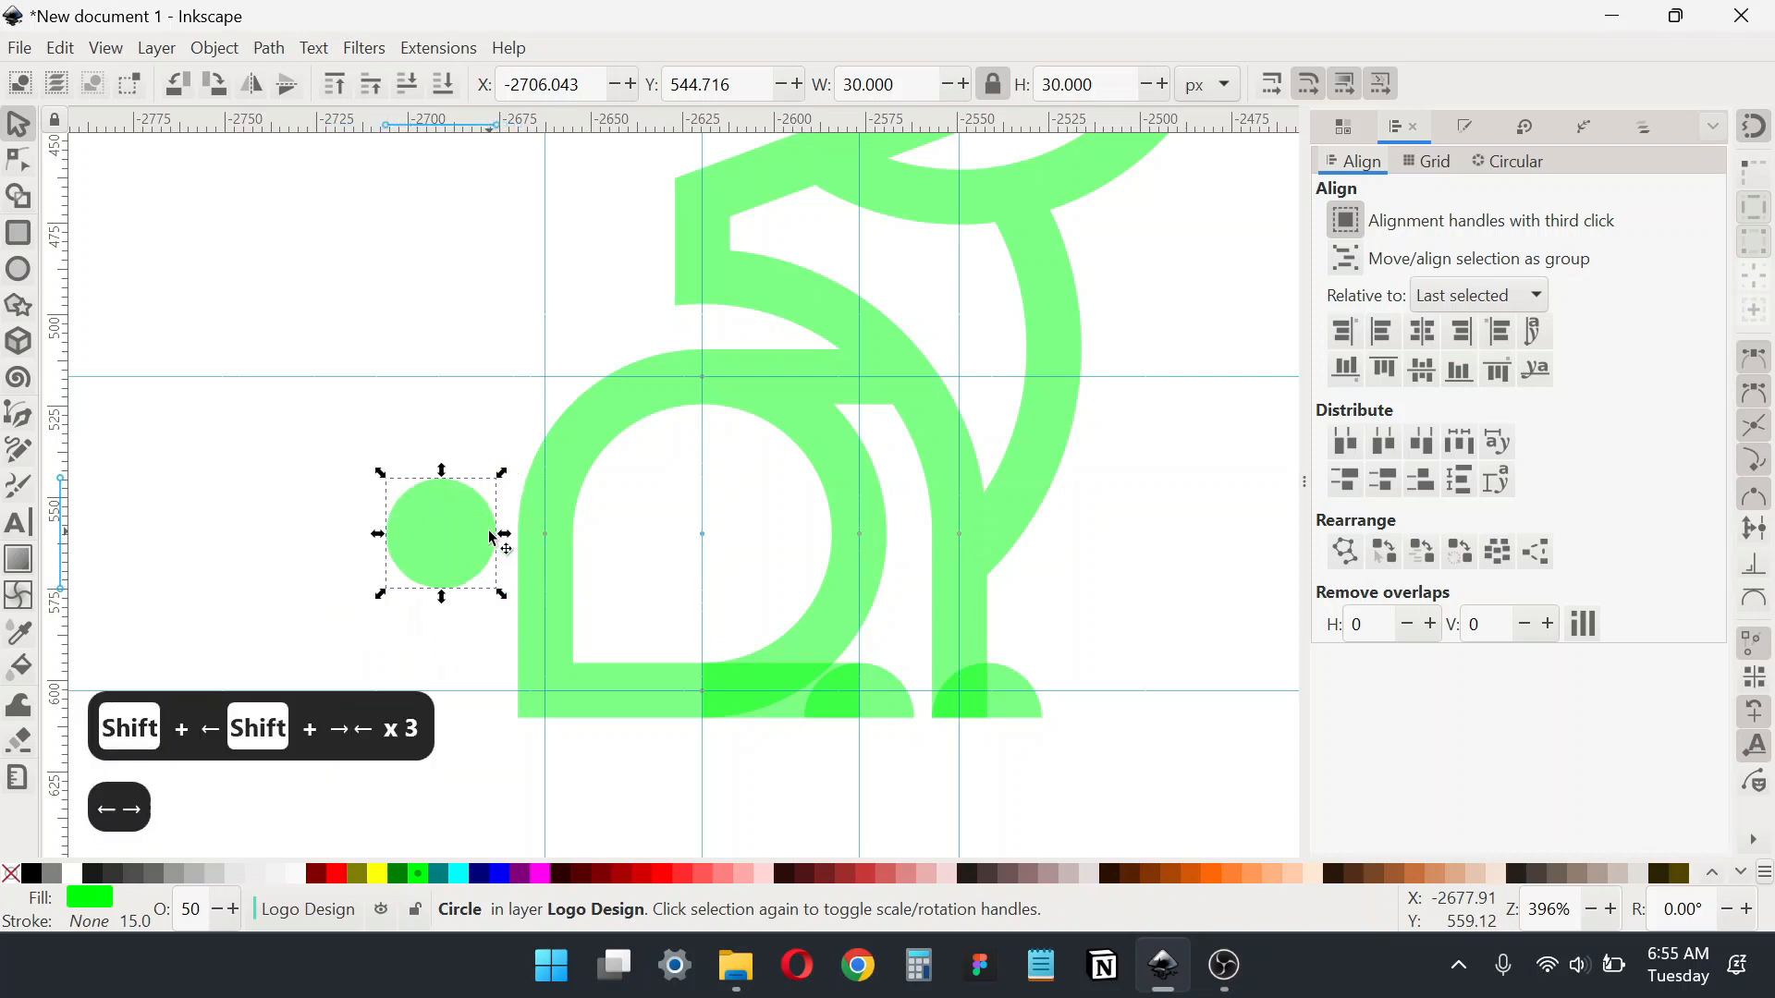
pyautogui.click(1105, 623)
# Step: Select all the rabbit pieces, ungroup them and set their opacity to 100%
pyautogui.scroll(-2, 1030, 541)
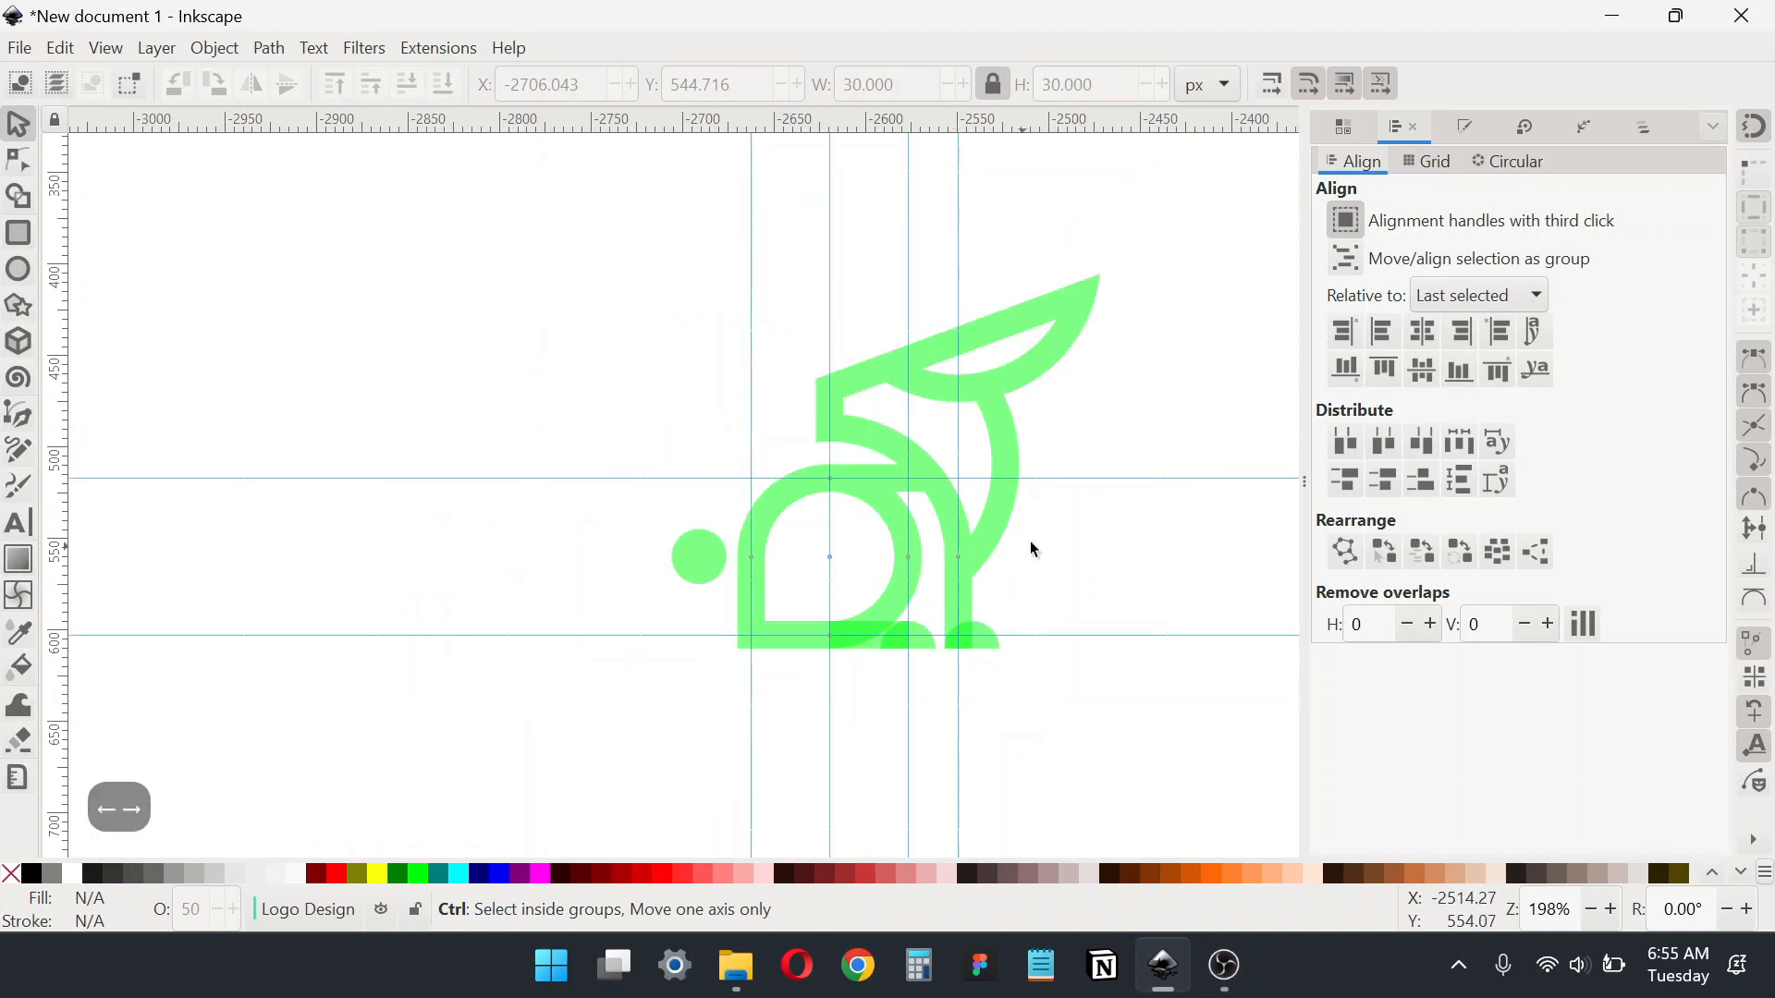
pyautogui.scroll(-2, 1118, 499)
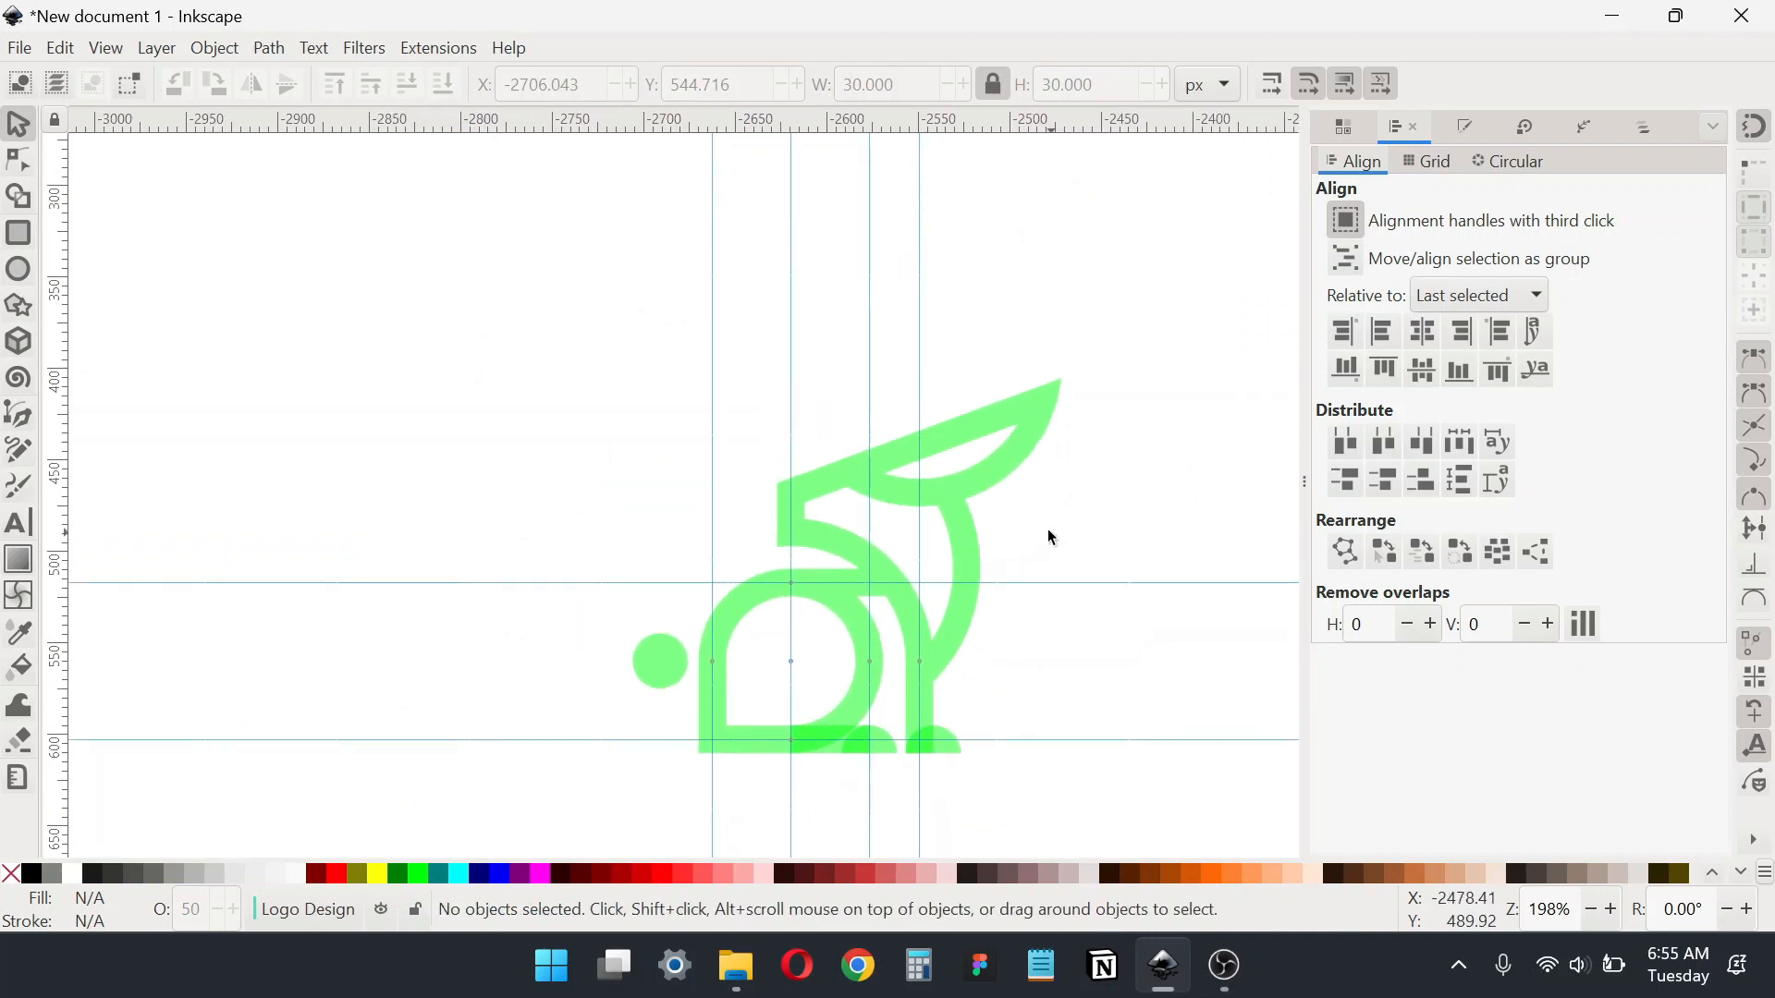
pyautogui.moveTo(1024, 519); pyautogui.dragTo(938, 525)
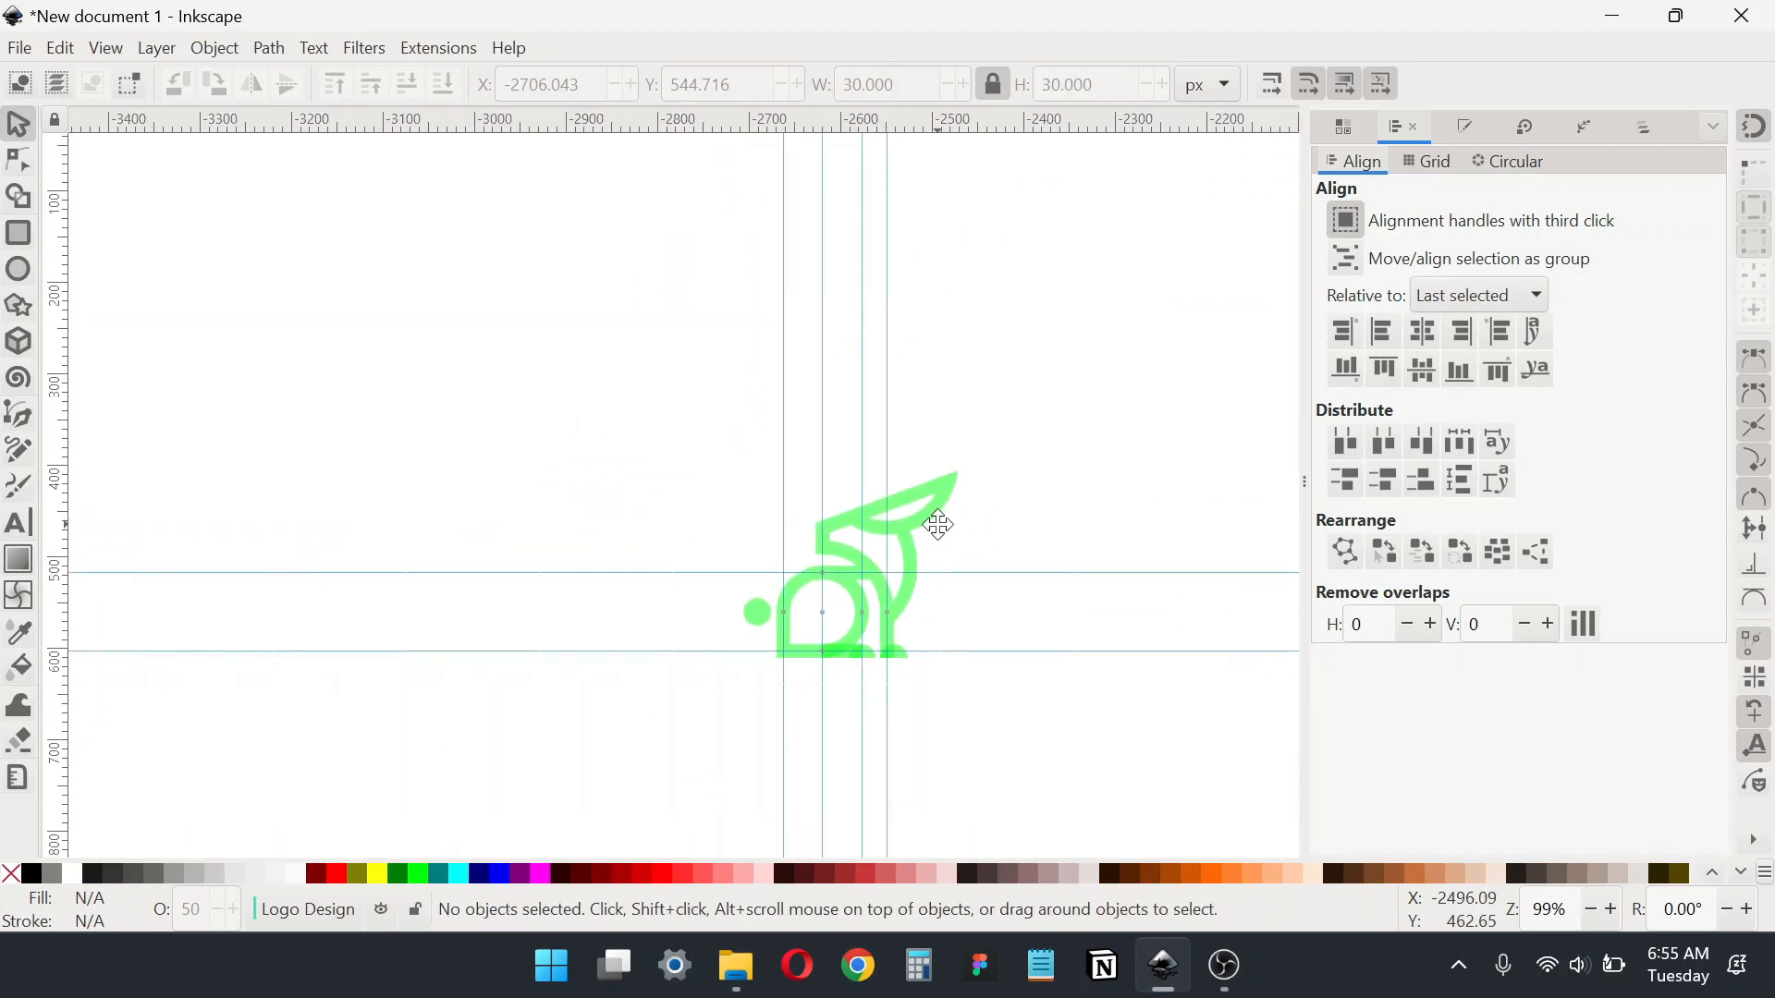
pyautogui.moveTo(642, 404); pyautogui.dragTo(1035, 734)
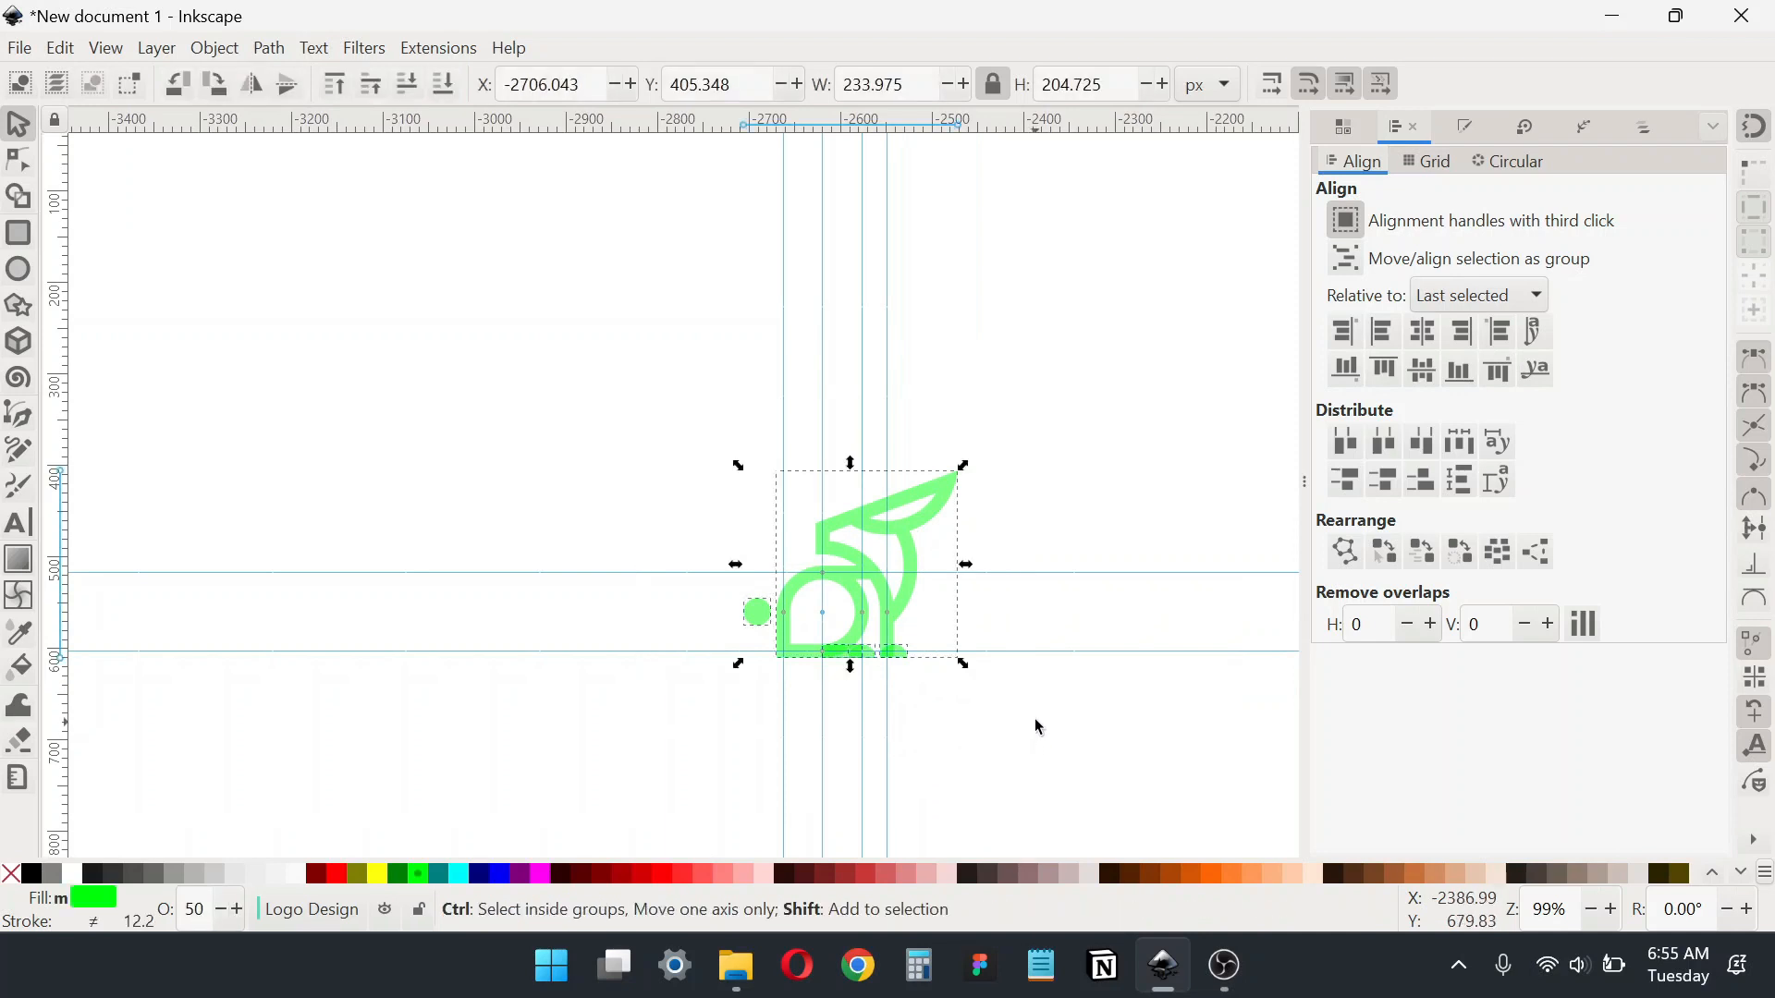
pyautogui.hotkey('ctrl', 'shift', 'g')
pyautogui.hotkey('ctrl', 'shift', 'f')
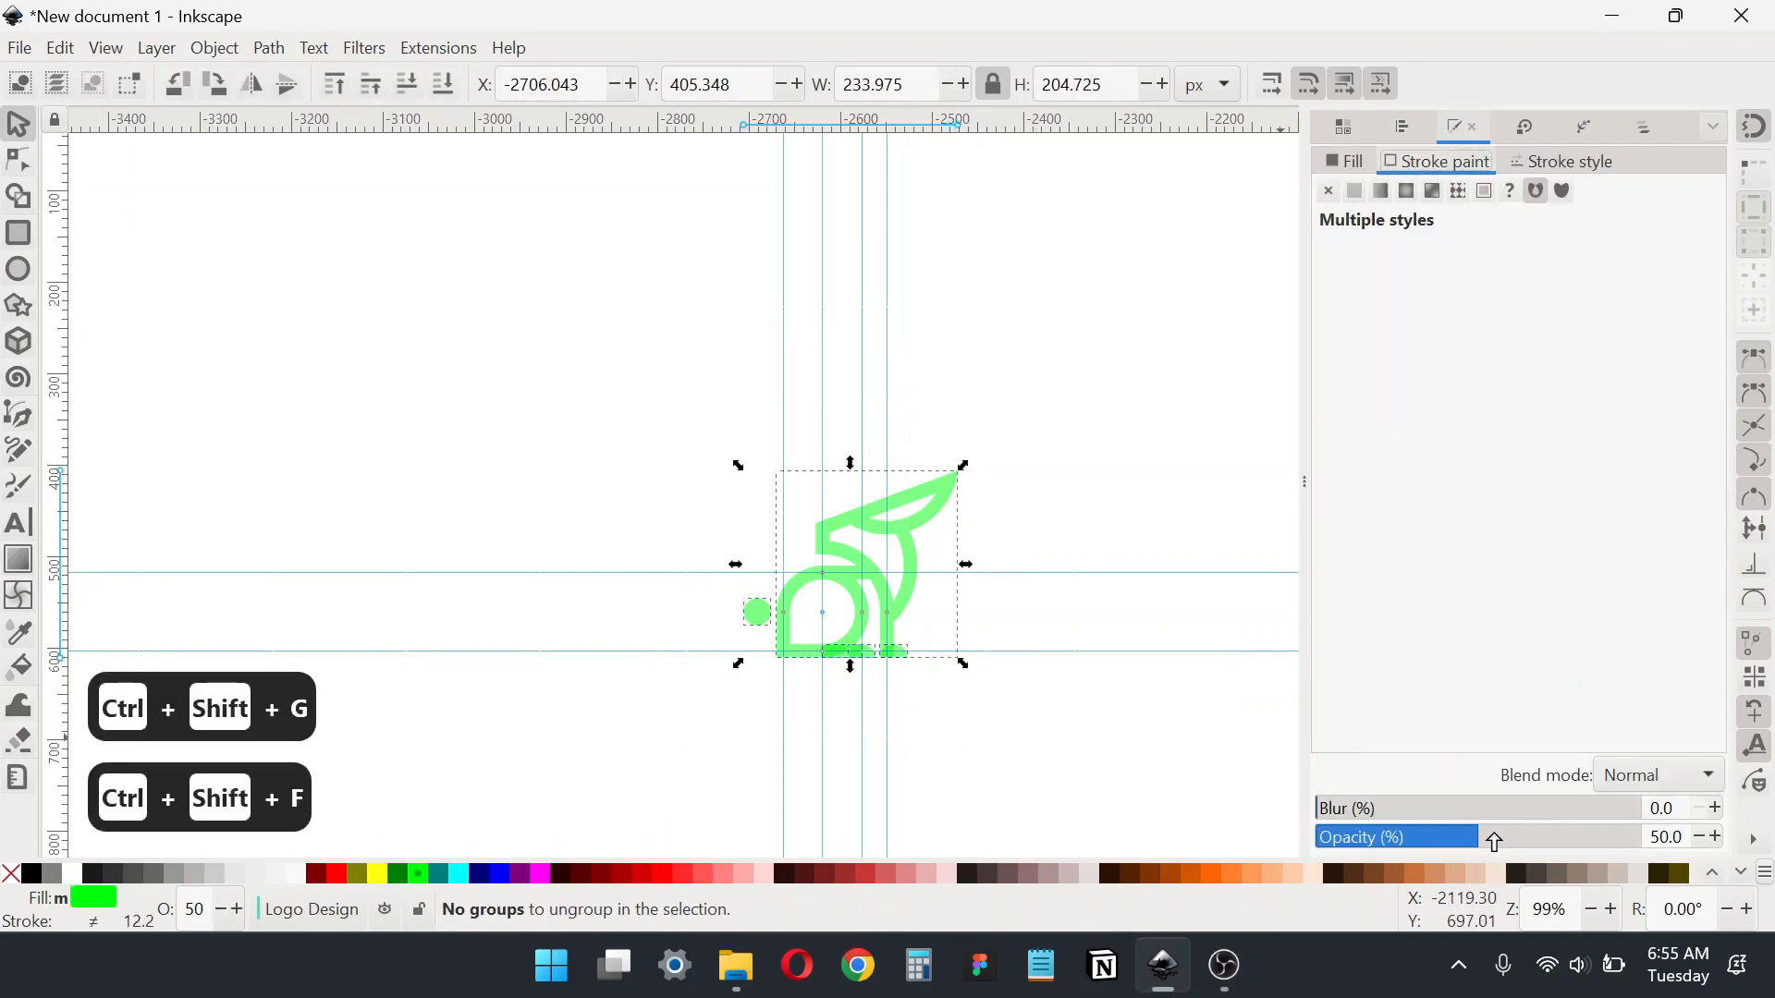
pyautogui.moveTo(1494, 842); pyautogui.dragTo(1650, 839)
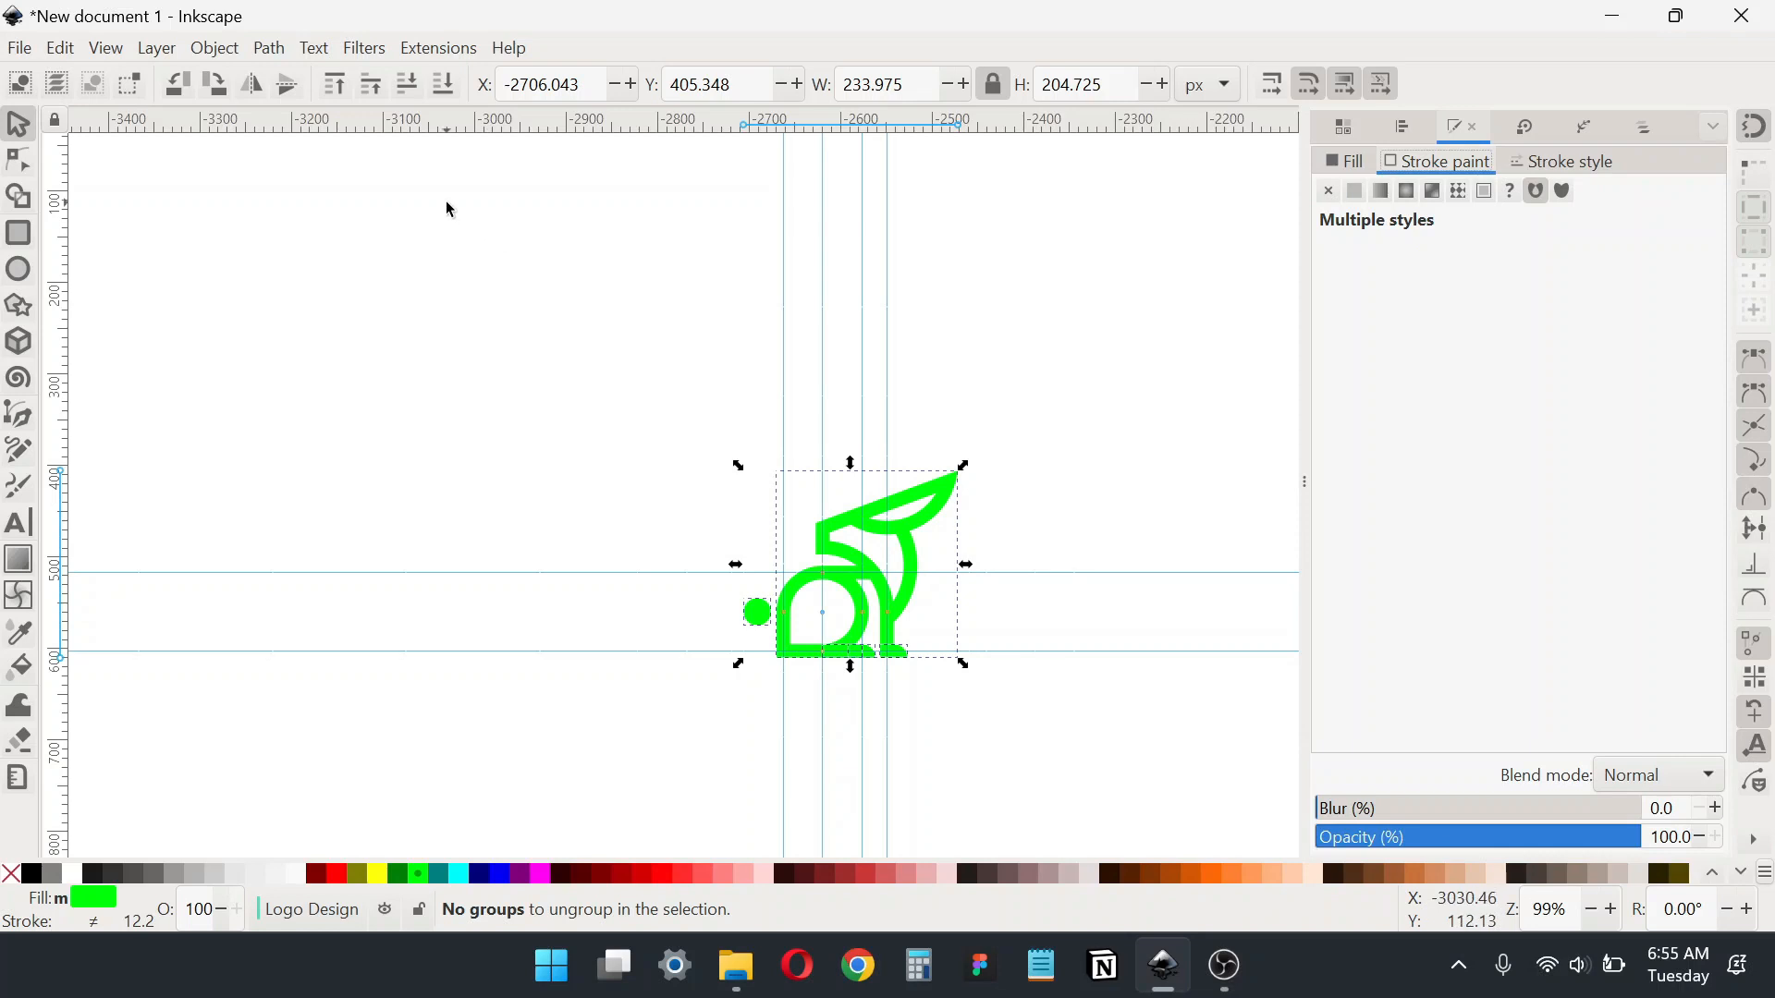
# Step: Unite all the selected rabbit pieces into one path with Union
pyautogui.click(266, 51)
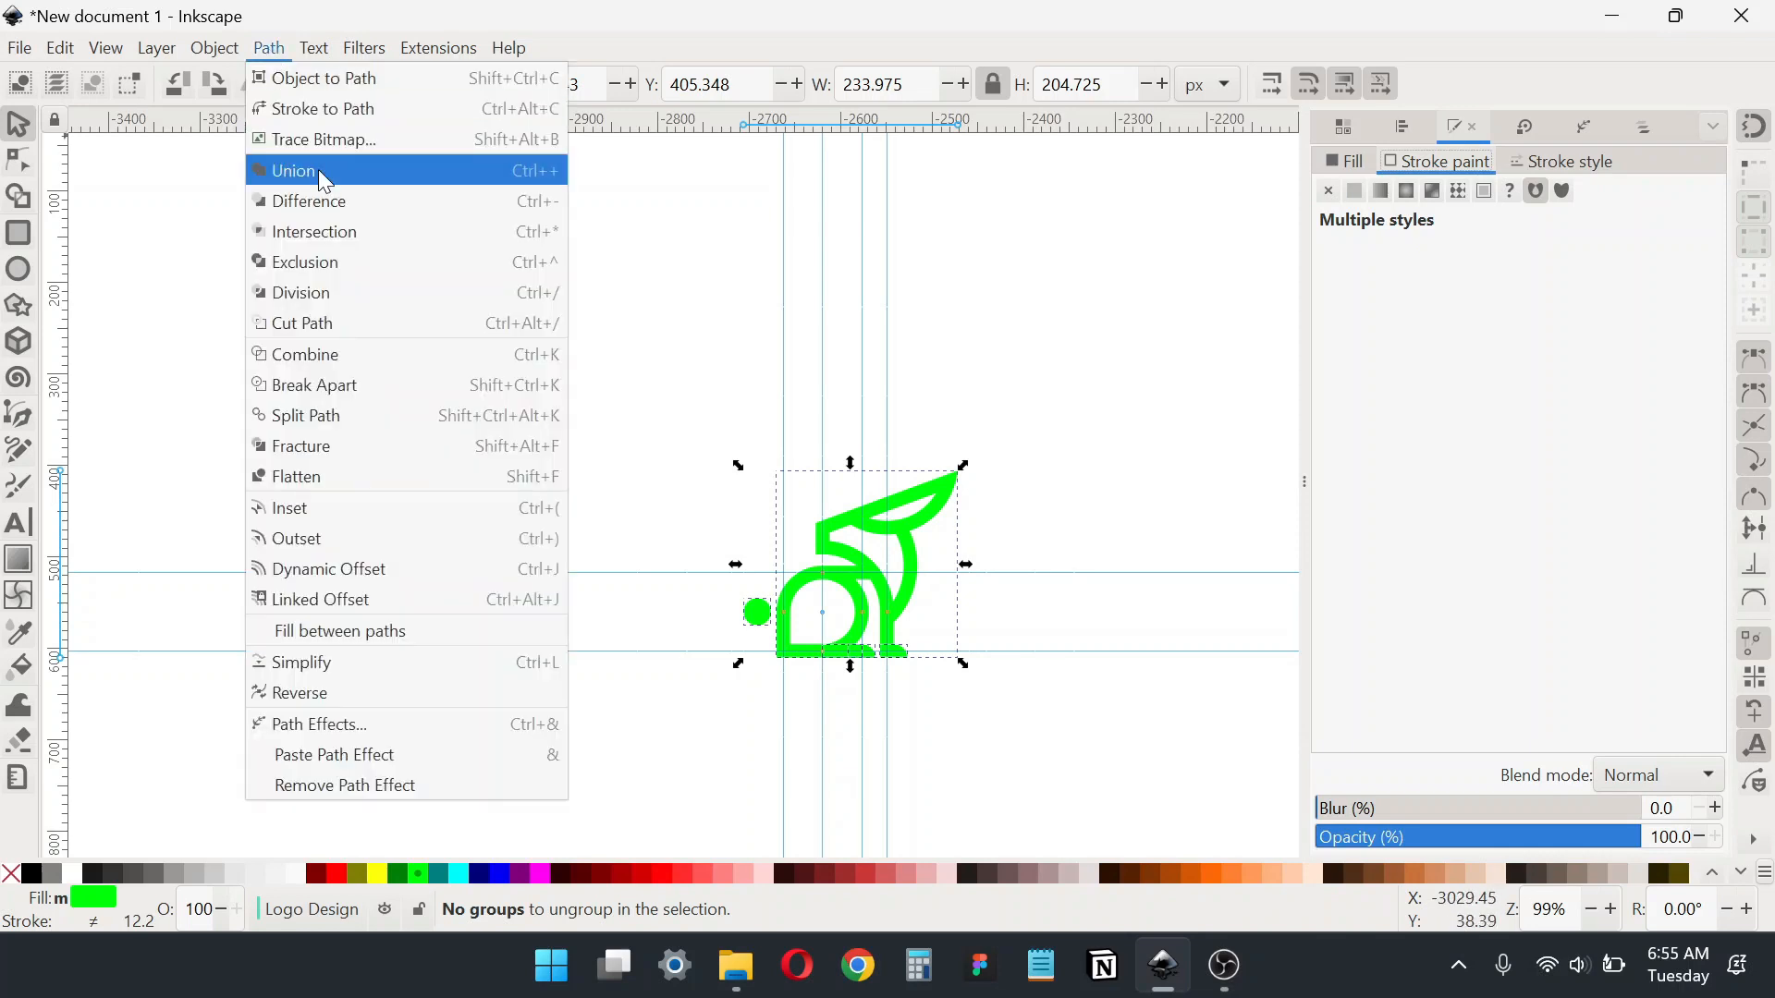
pyautogui.click(278, 167)
pyautogui.scroll(1, 757, 514)
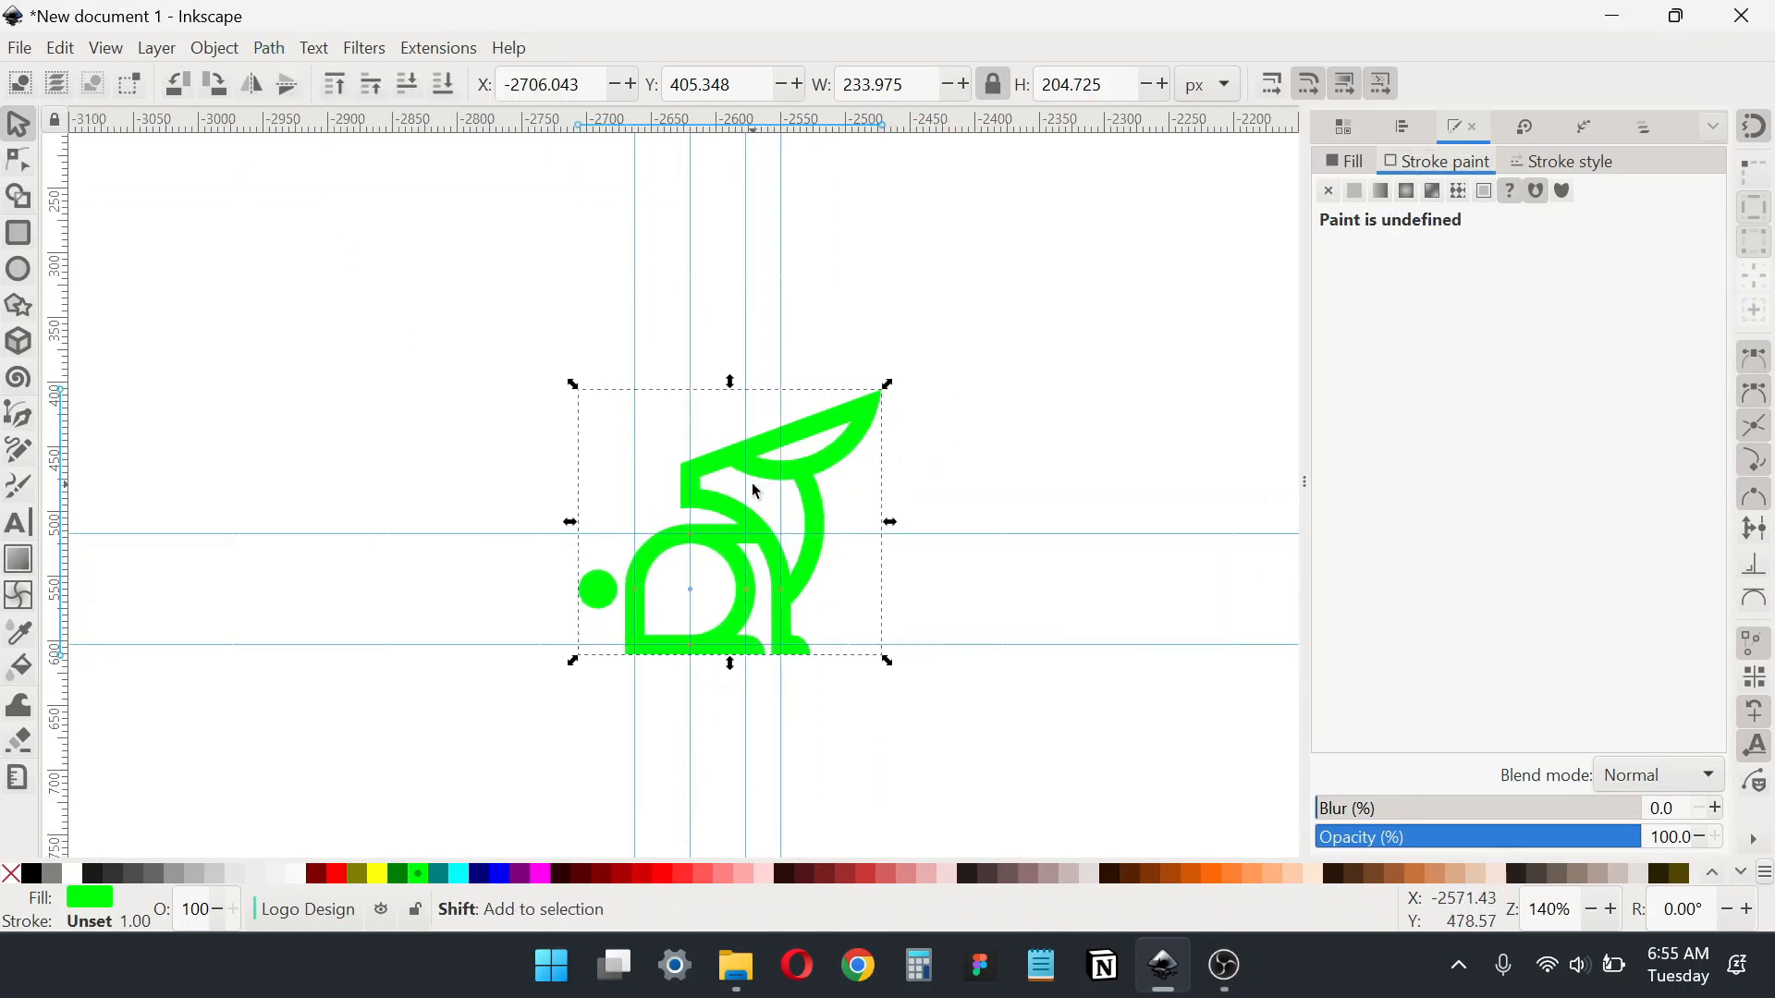
# Step: Move the Color-Palette image from Layer 1 into the Logo Design layer, beneath the rabbit path
pyautogui.hotkey('ctrl', 'shift', 'l')
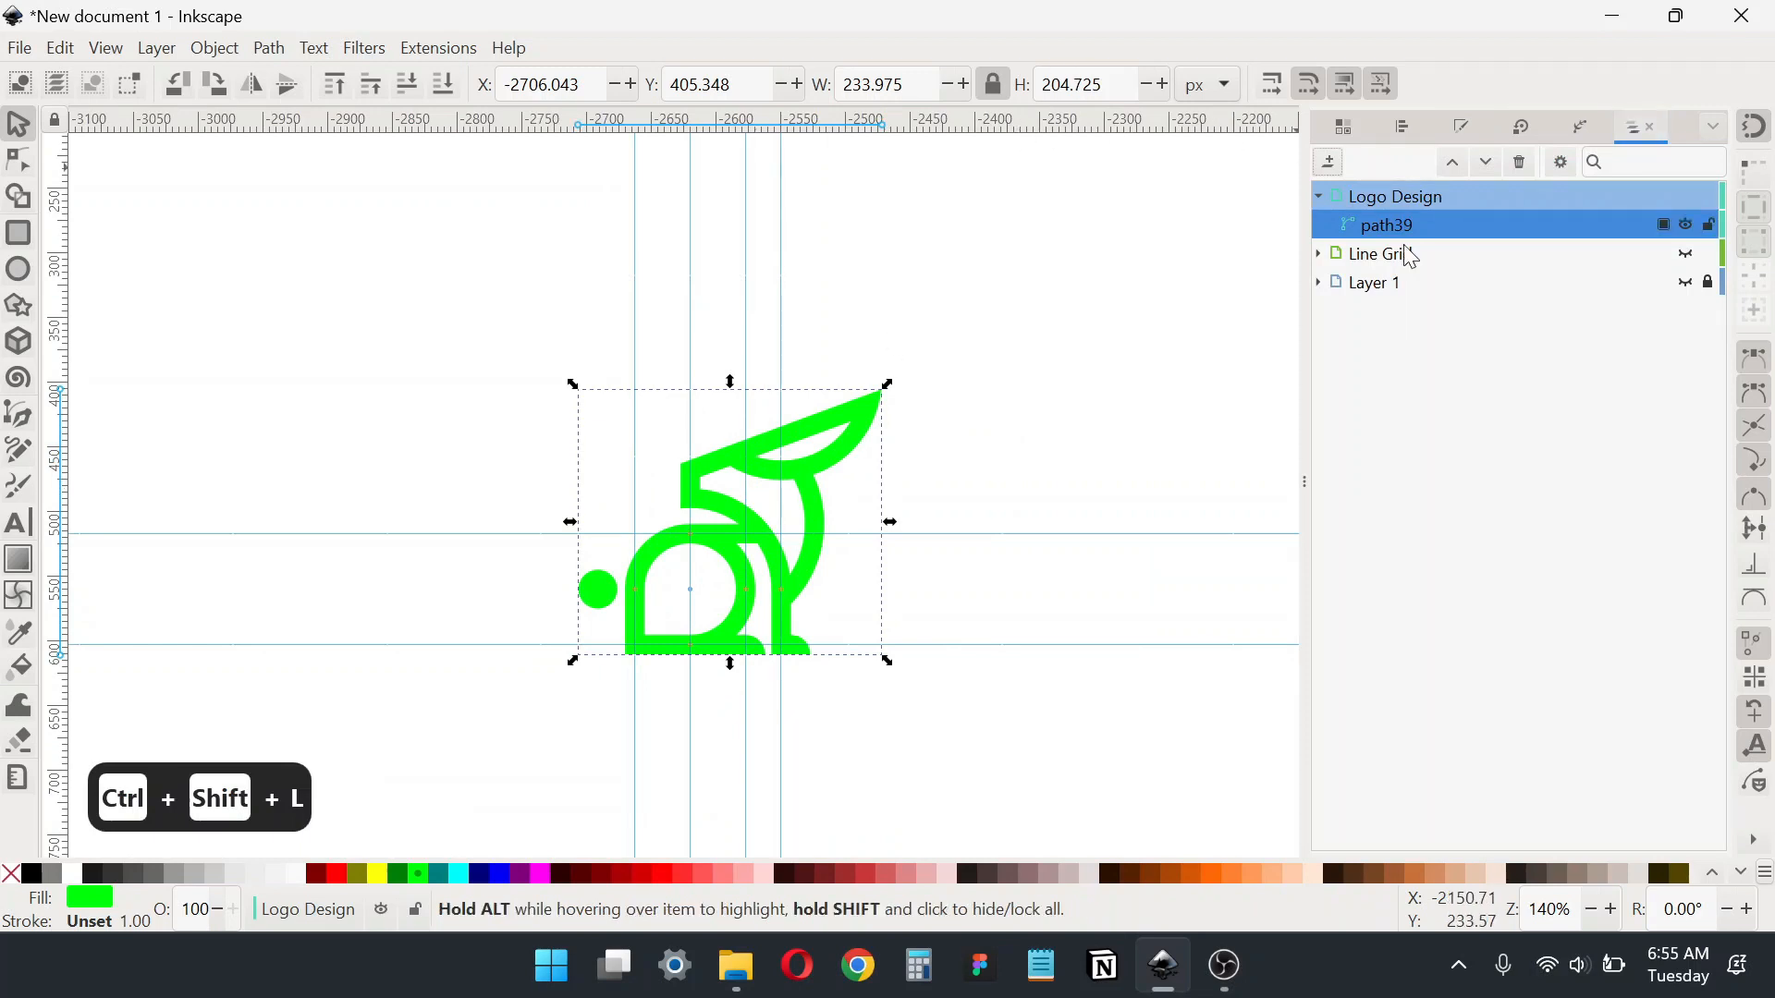
pyautogui.click(1326, 280)
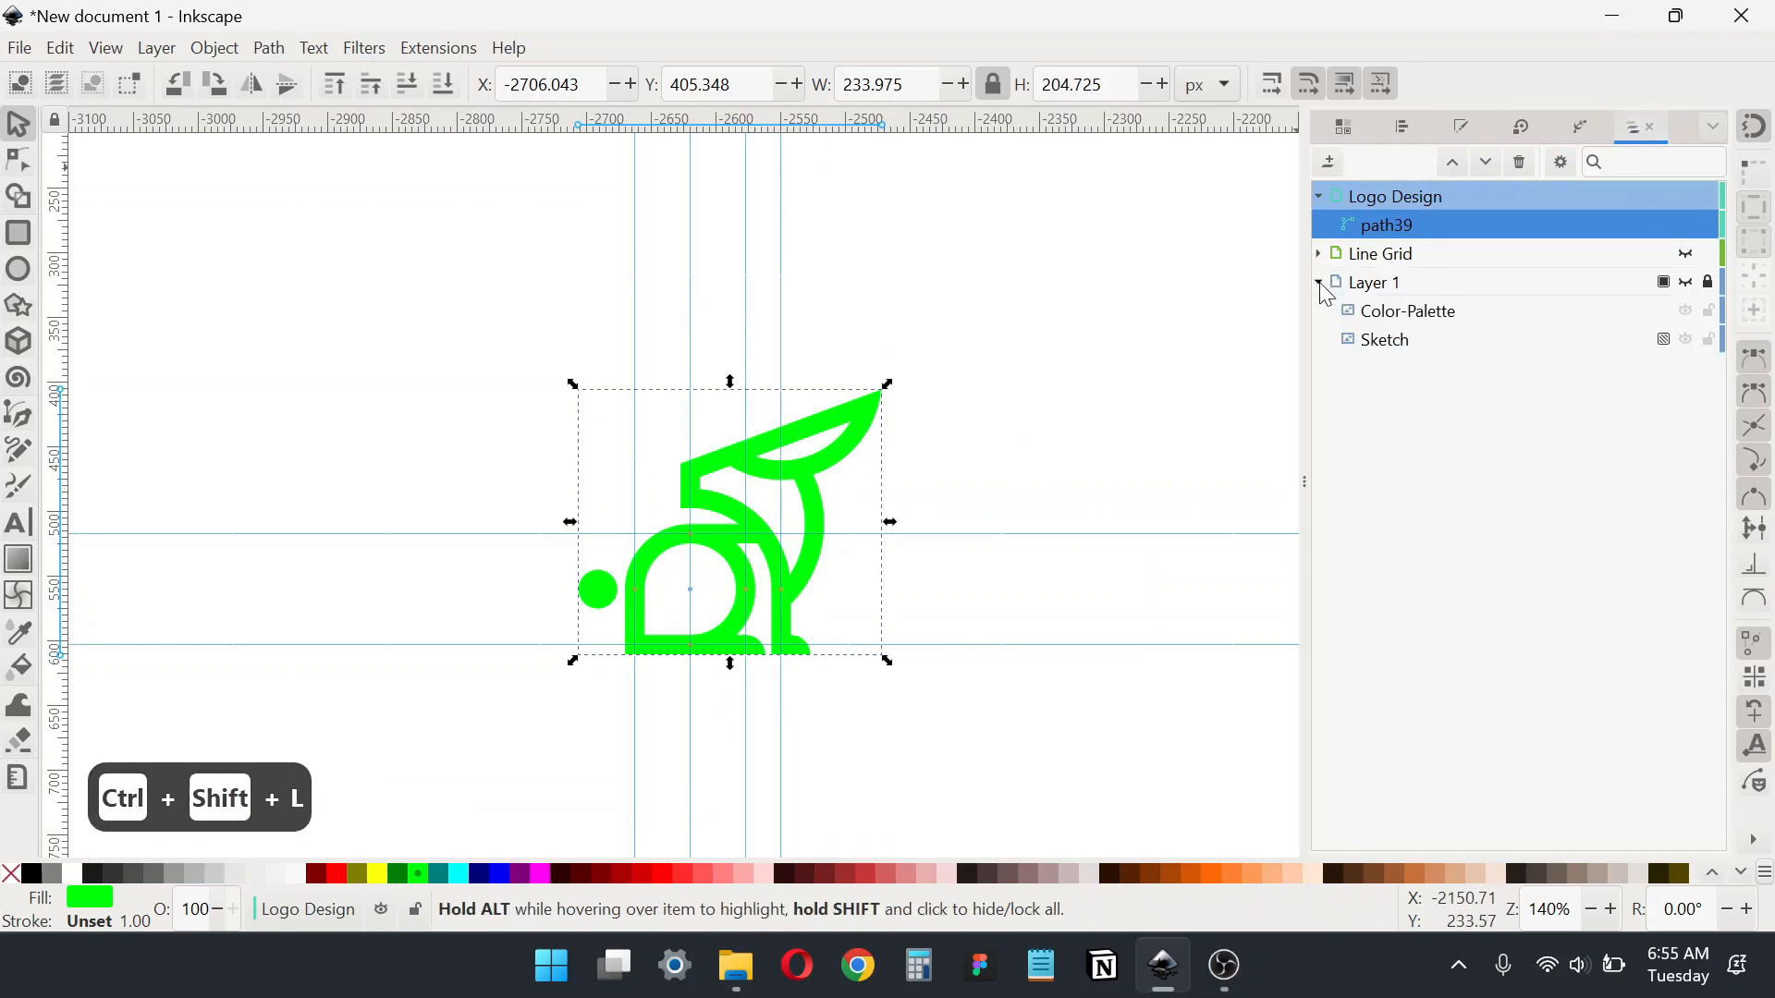
pyautogui.click(1409, 318)
pyautogui.moveTo(1412, 313); pyautogui.dragTo(1474, 220)
# Step: Make the Color-Palette image visible and move it to the empty area behind and above the rabbit
pyautogui.scroll(-5, 862, 389)
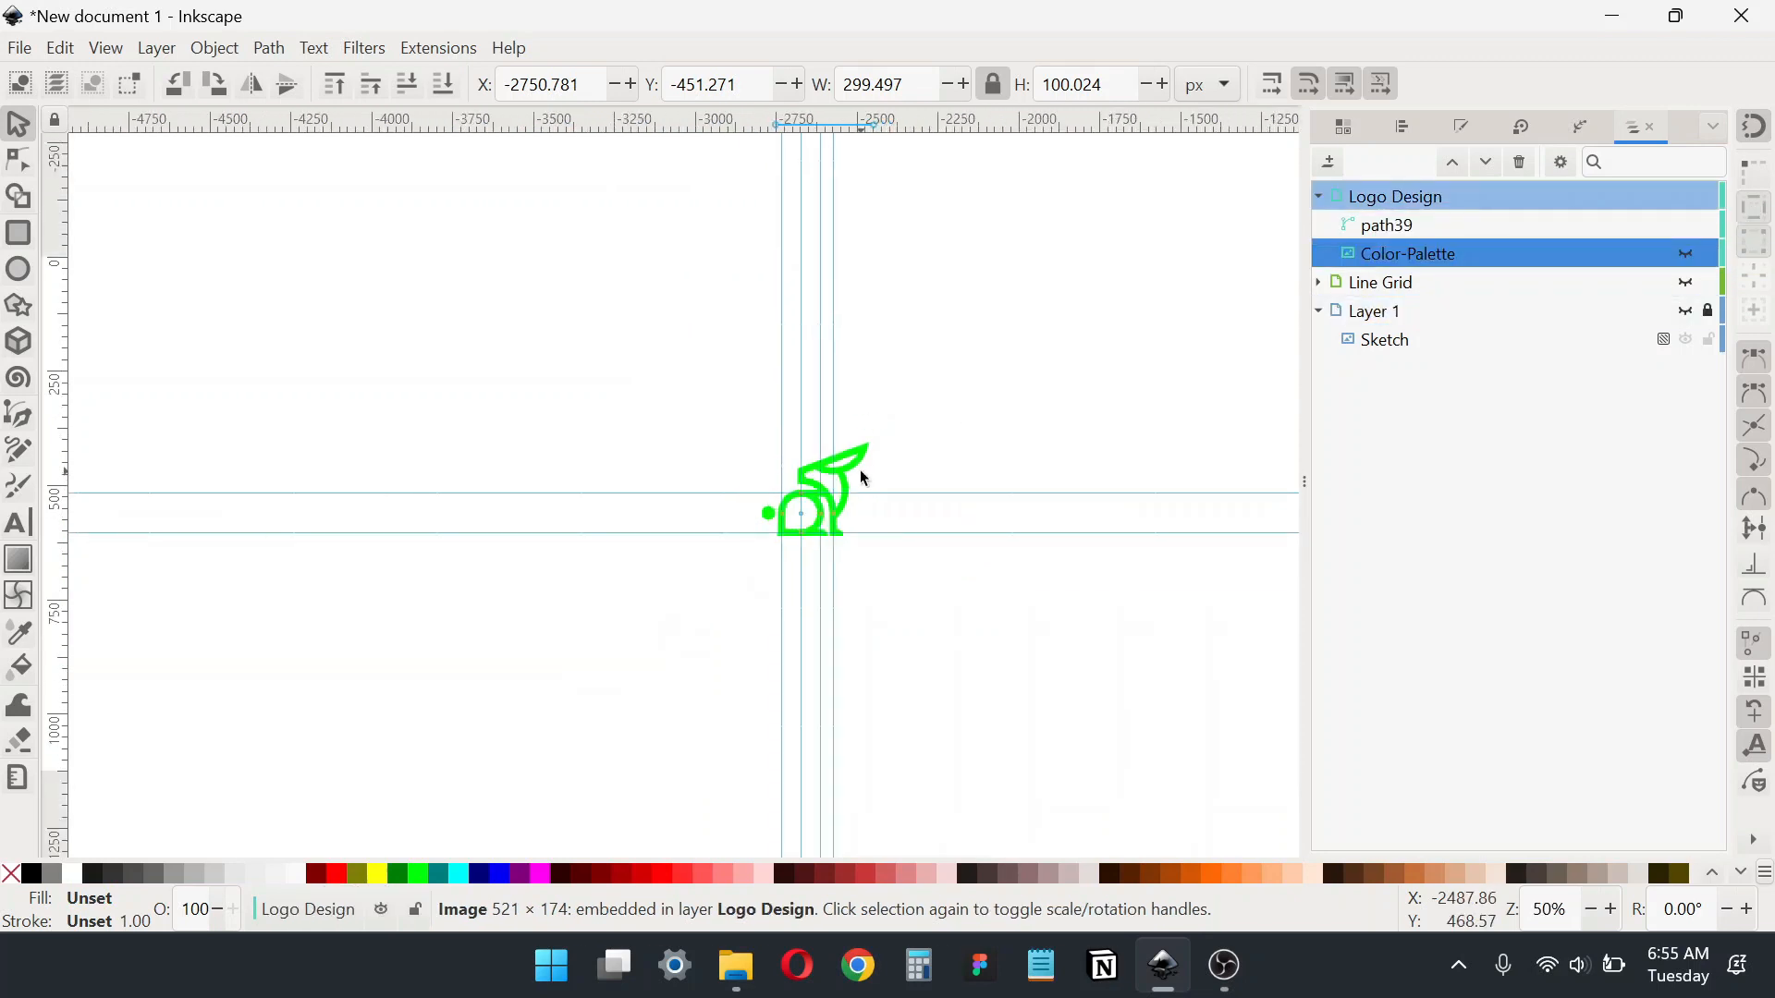
pyautogui.scroll(1, 861, 390)
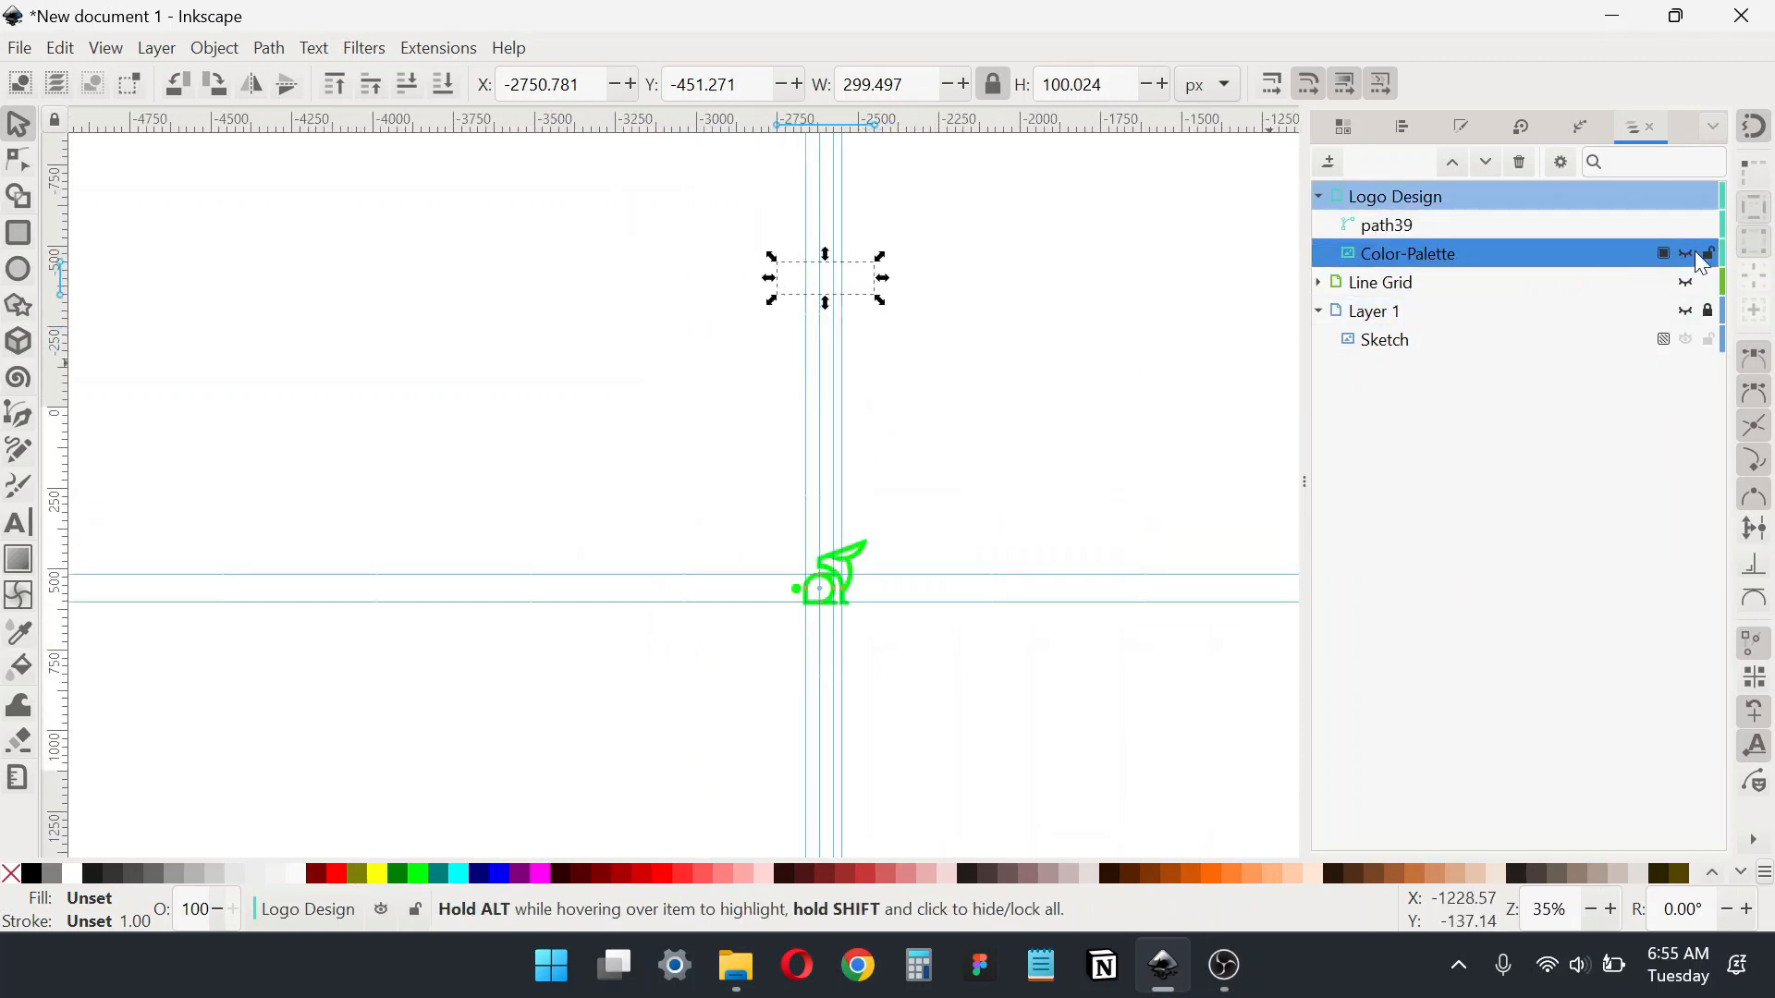
pyautogui.click(1686, 253)
pyautogui.click(859, 298)
pyautogui.moveTo(869, 291); pyautogui.dragTo(670, 503)
pyautogui.scroll(1, 679, 612)
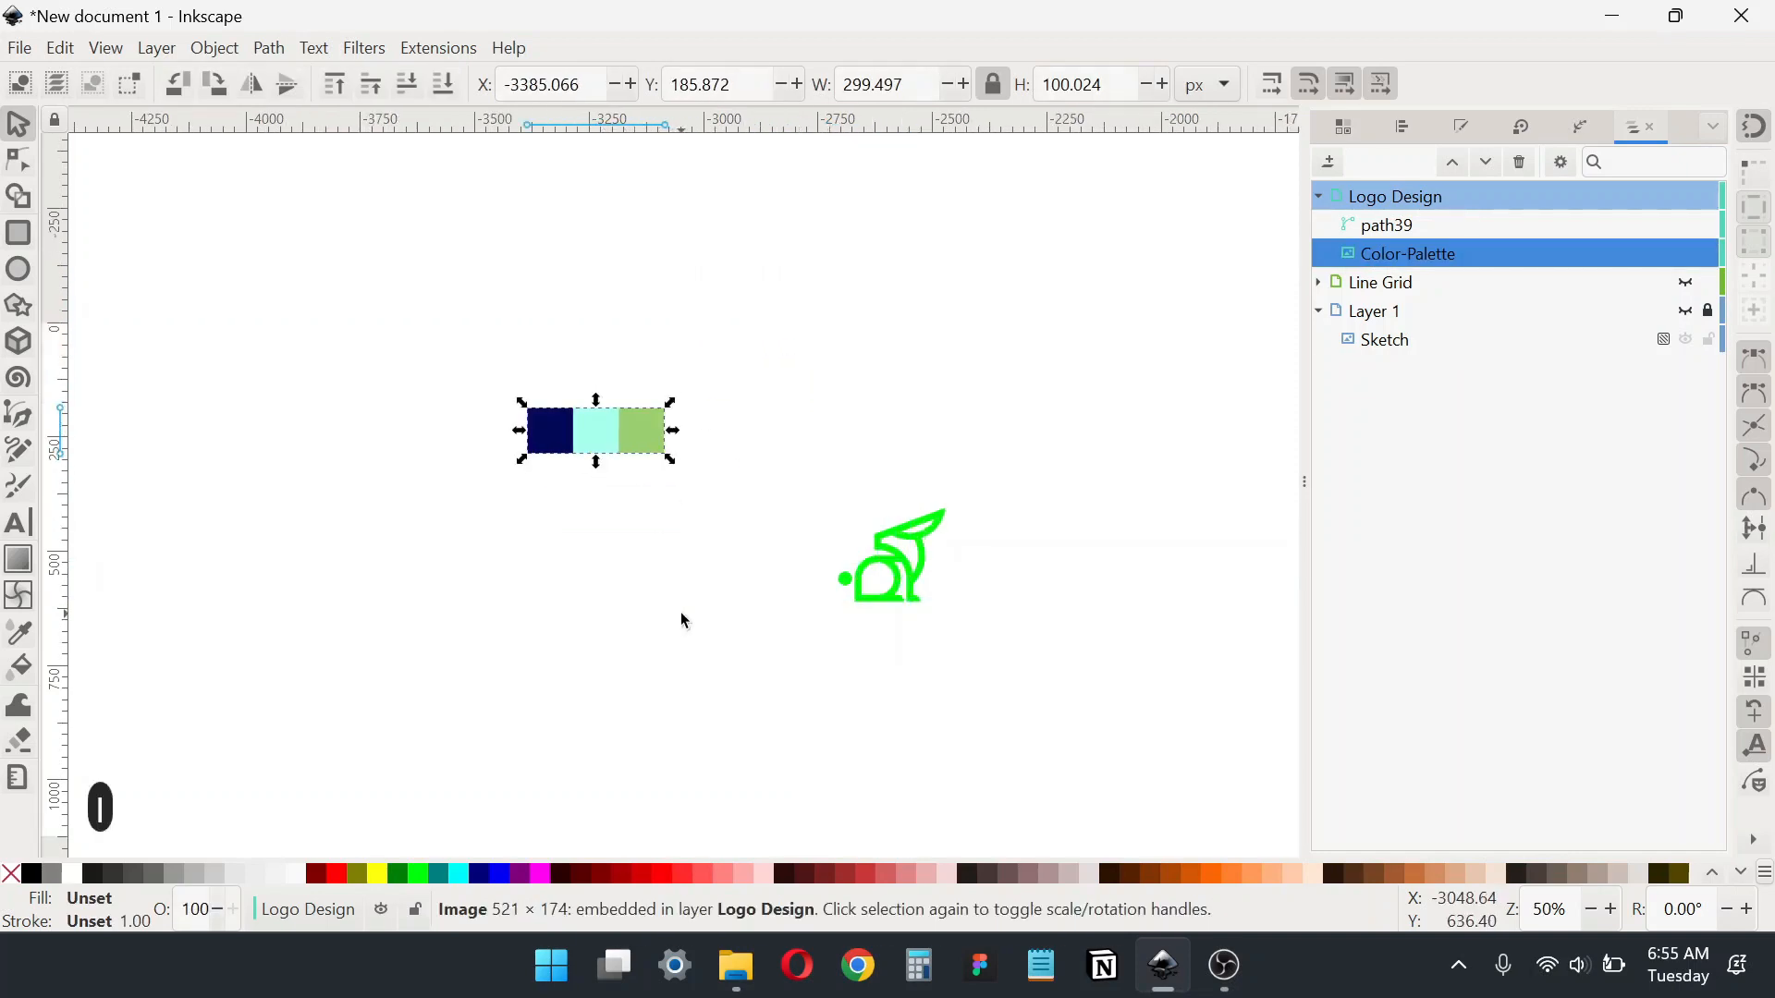
# Step: Draw a square about 640 px wide over the rabbit and lower it to the bottom of the Logo Design layer
pyautogui.click(21, 232)
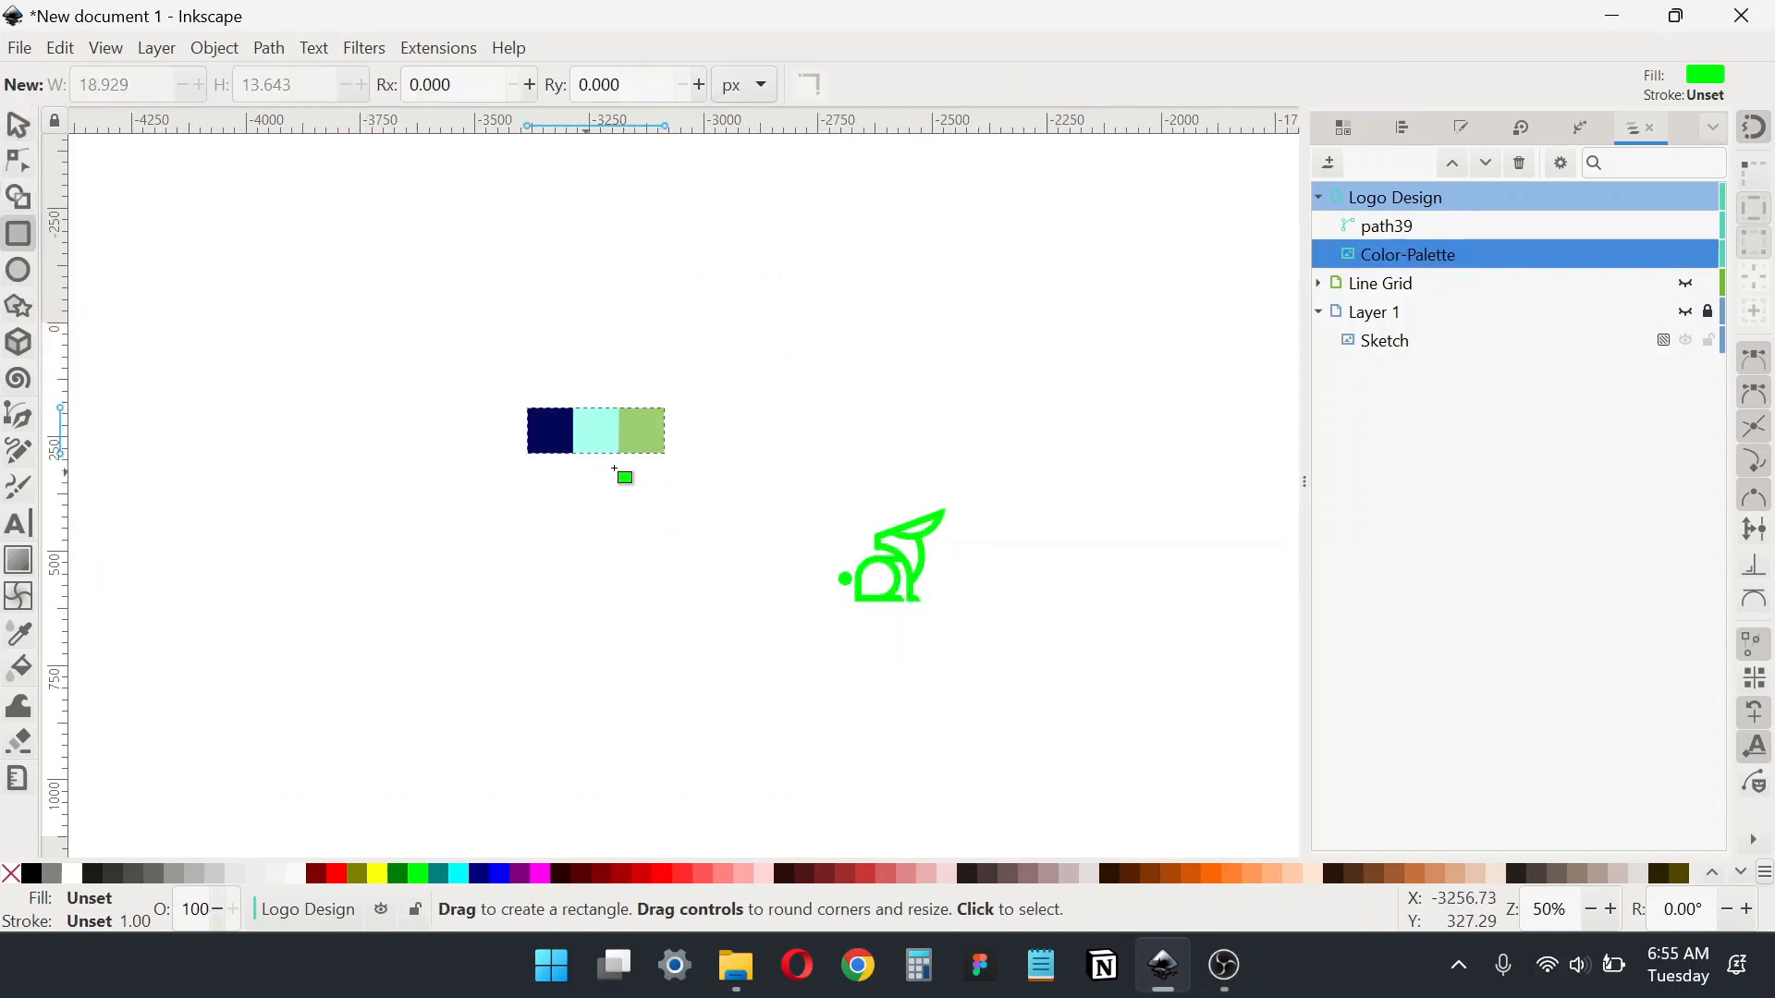
pyautogui.moveTo(766, 407); pyautogui.dragTo(1059, 700)
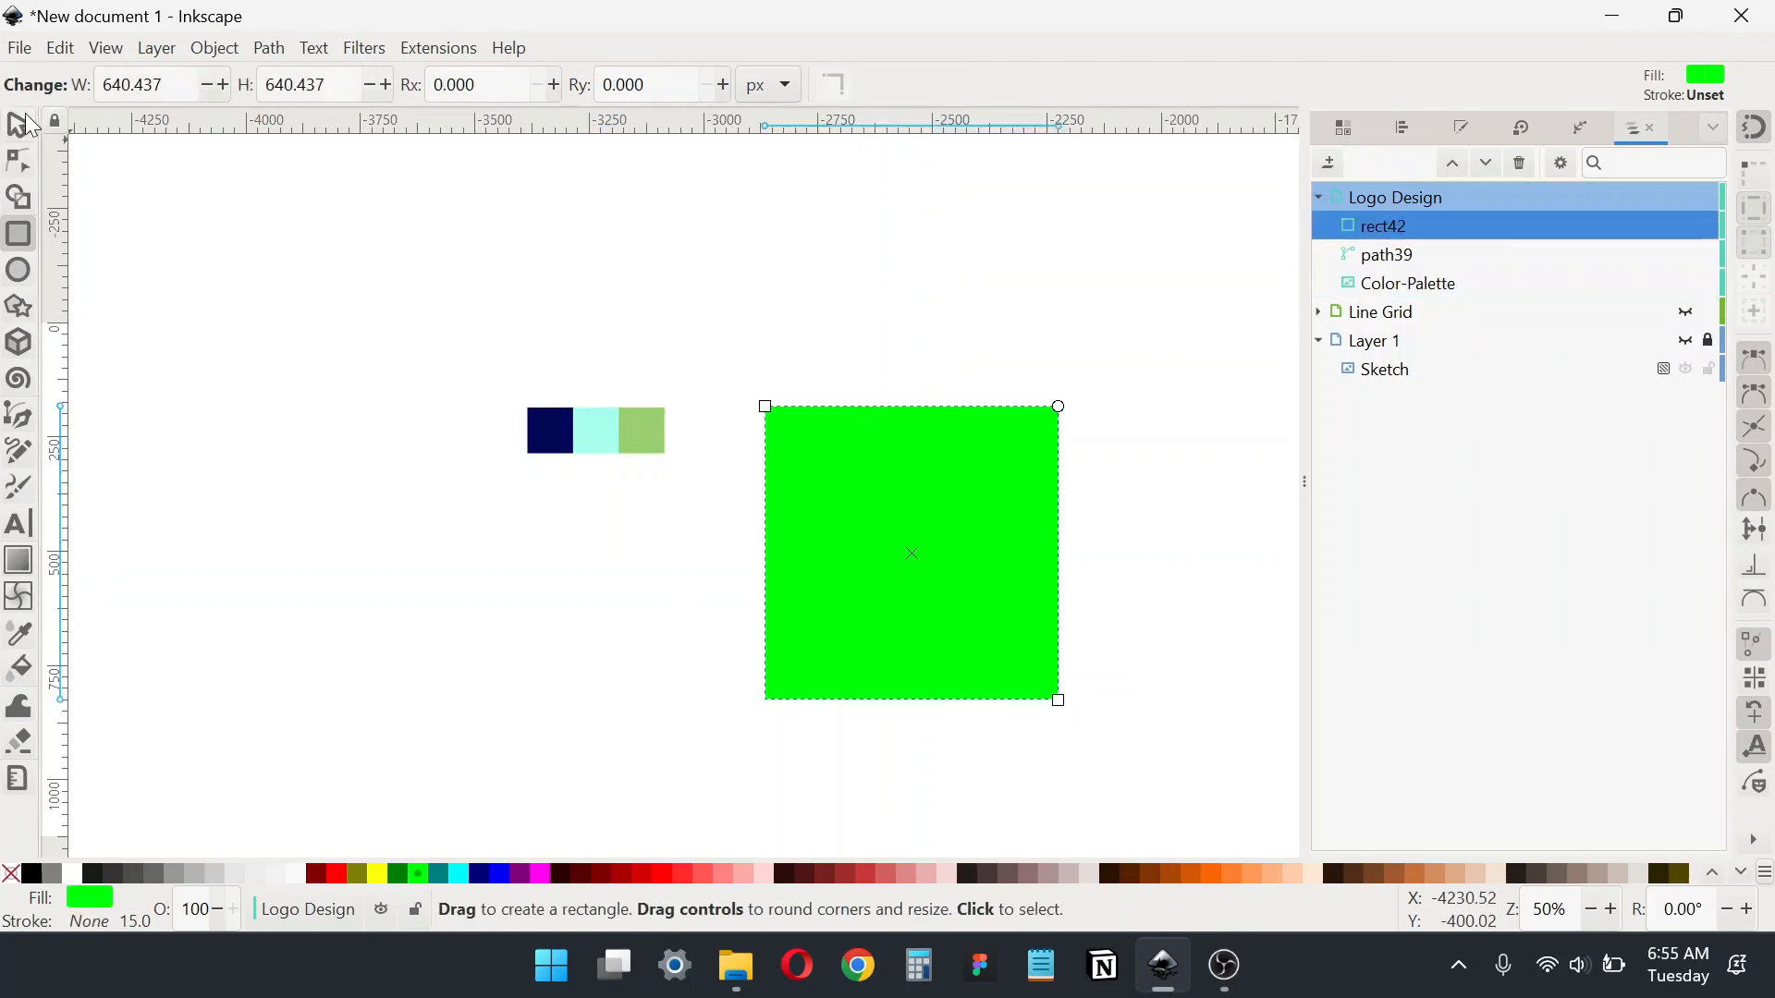
pyautogui.click(31, 125)
pyautogui.press('End')
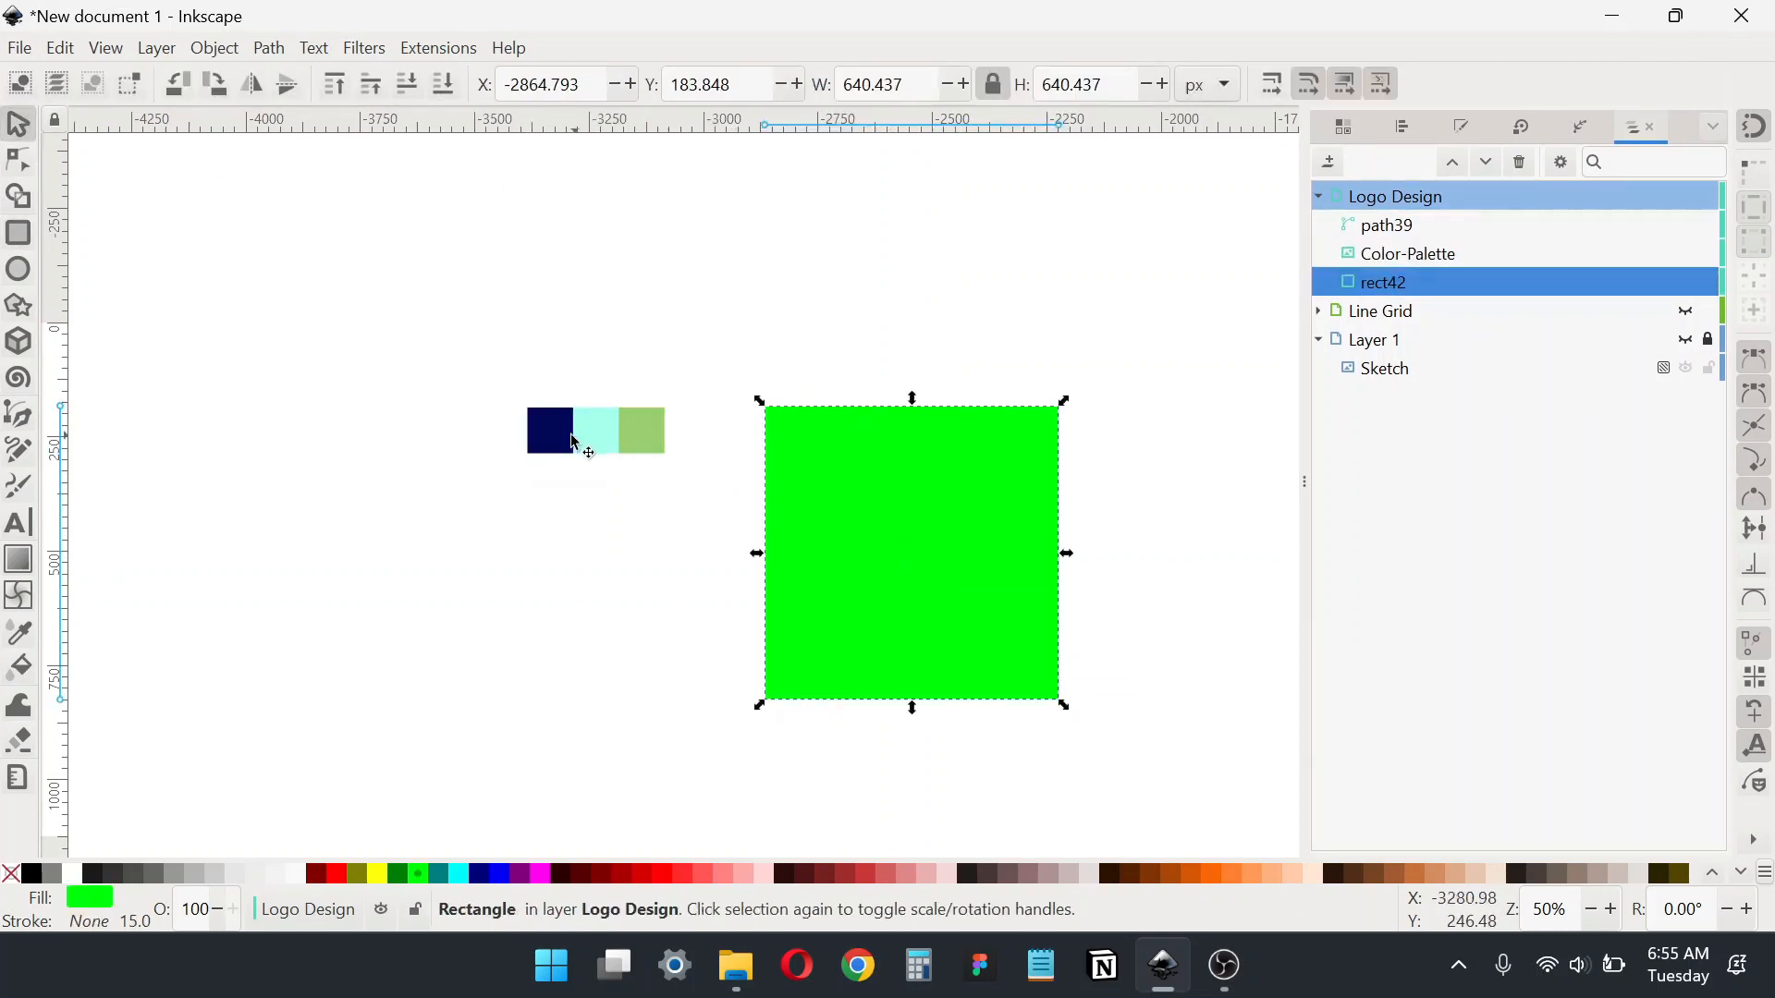
# Step: Fill the background square with the dark navy sampled from the colour palette image
pyautogui.press('d')
pyautogui.click(566, 434)
pyautogui.press('d')
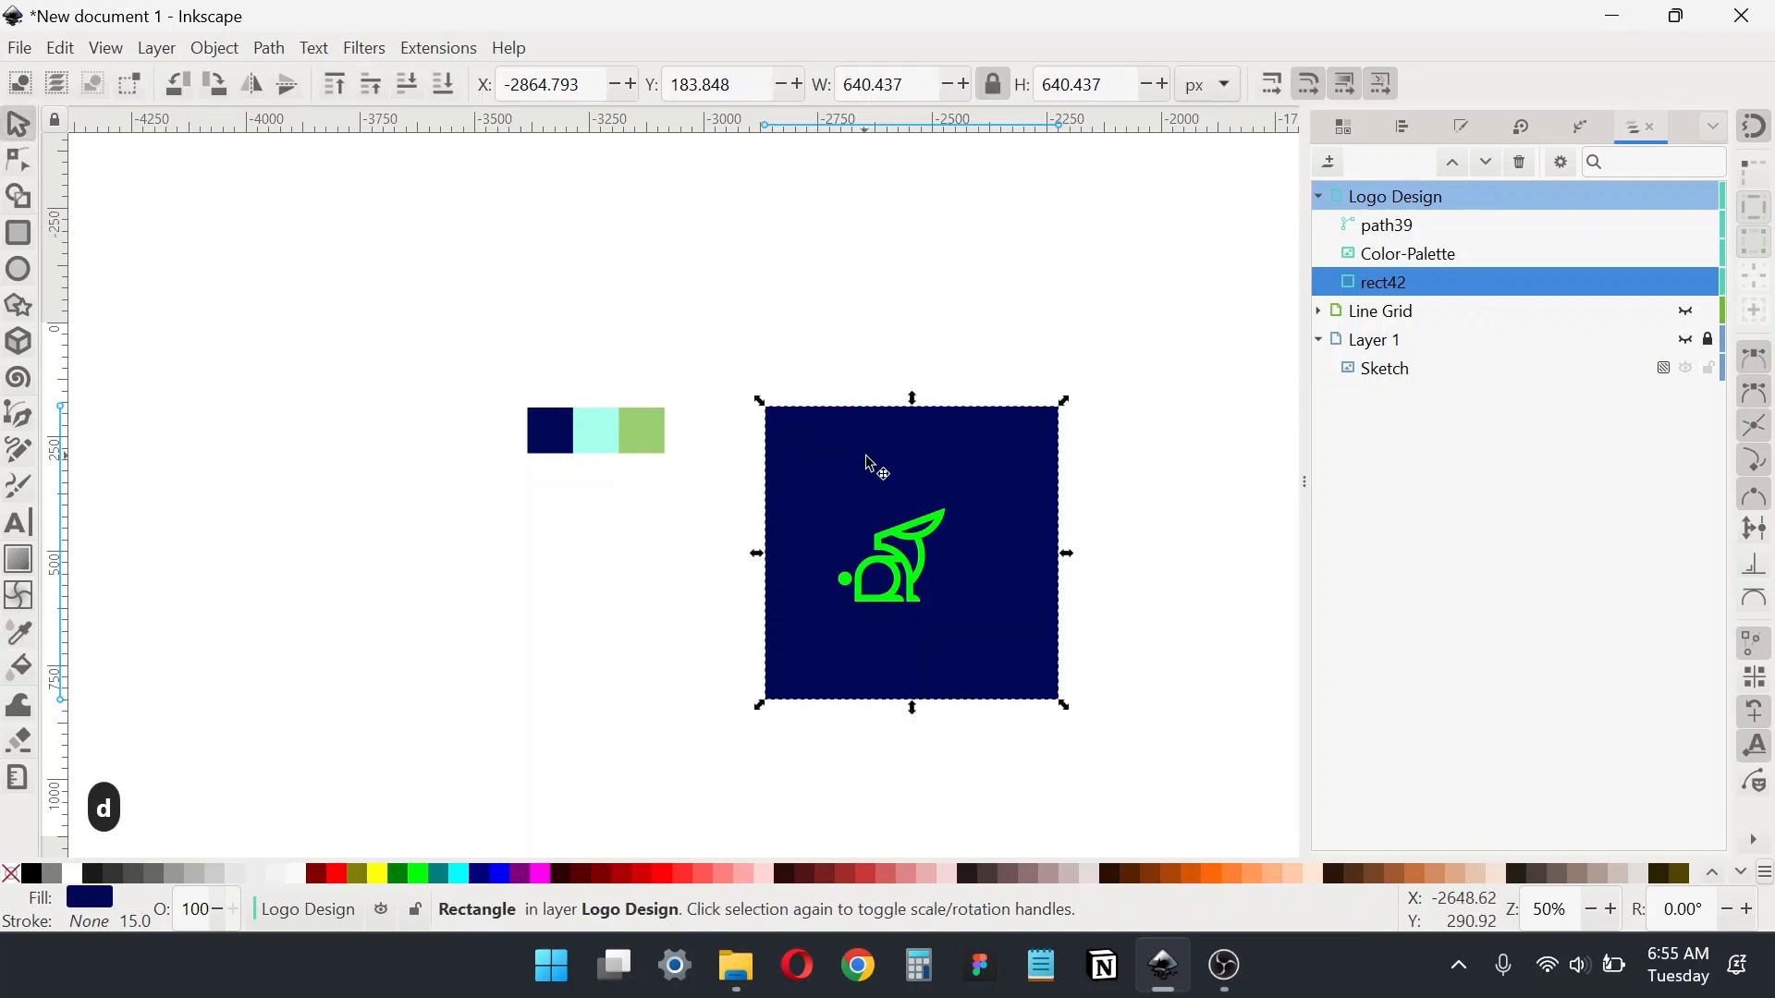
# Step: Centre the navy square horizontally and vertically on the rabbit, relative to the last selected object
pyautogui.keyDown('shift'); pyautogui.click(916, 531); pyautogui.keyUp('shift')
pyautogui.hotkey('ctrl', 'shift', 'a')
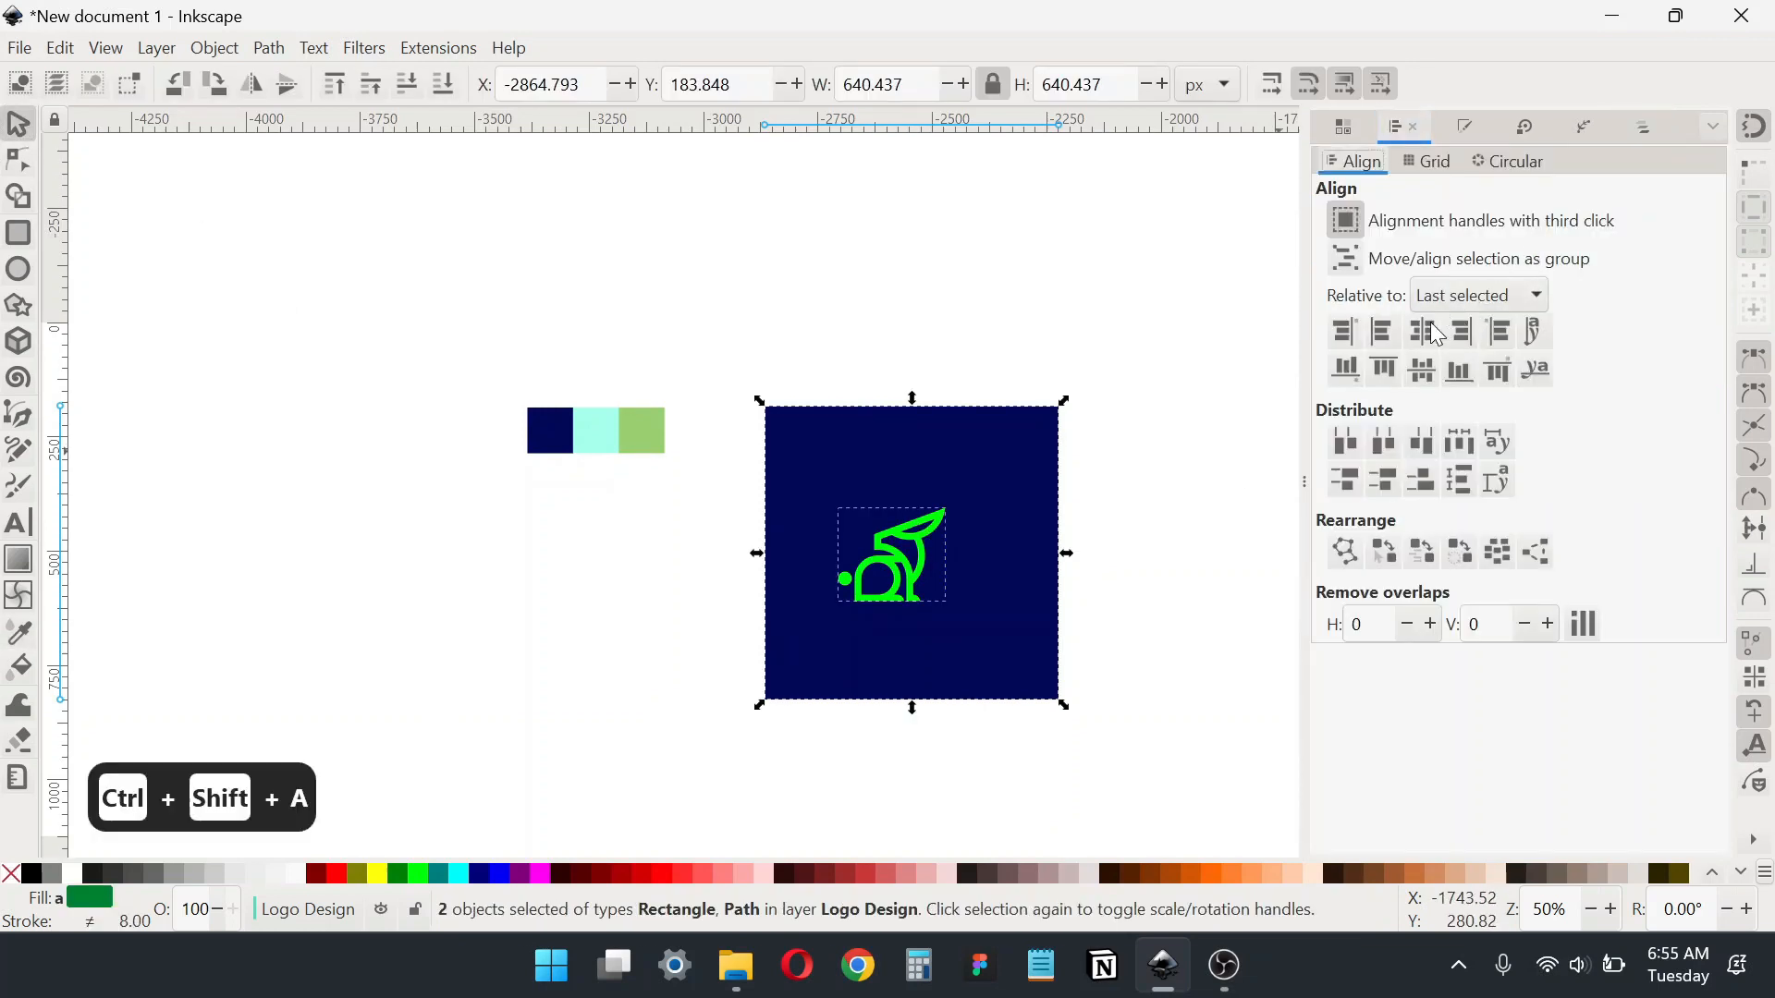
pyautogui.click(1430, 327)
pyautogui.click(1424, 369)
pyautogui.click(1086, 311)
pyautogui.click(969, 432)
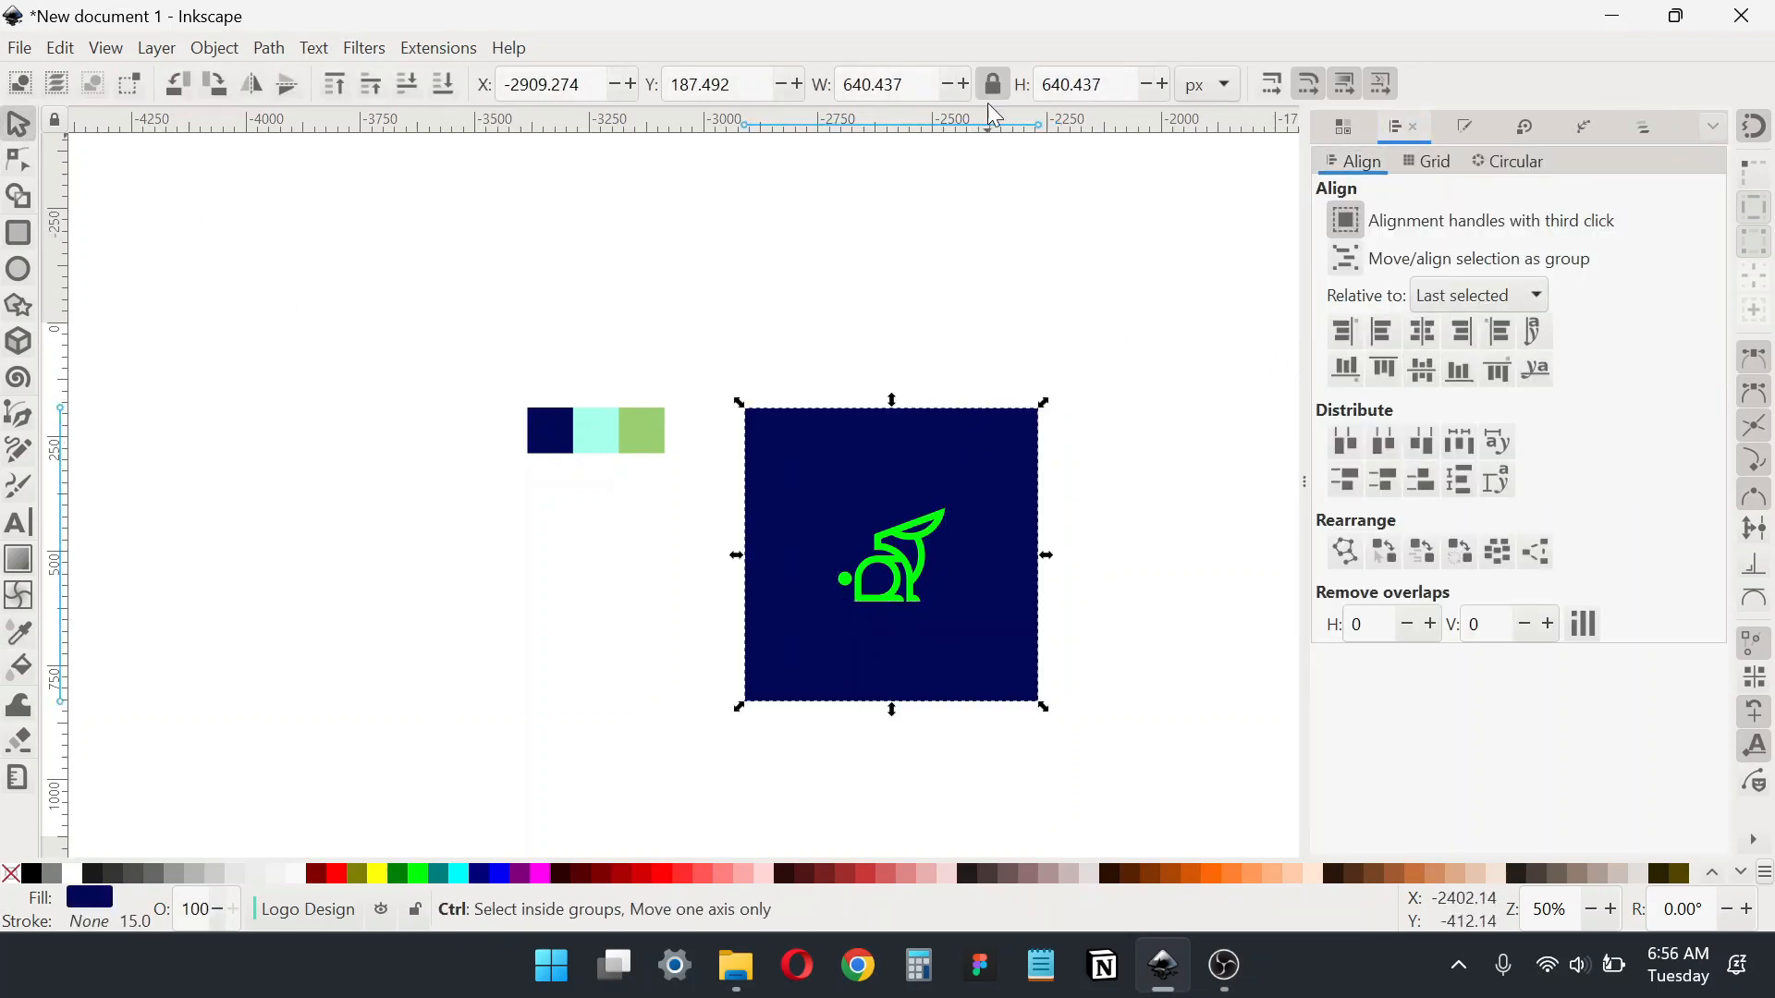
# Step: Set the navy square's width to 800 px with the proportions locked
pyautogui.click(886, 84)
pyautogui.hotkey('ctrl', 'a')
pyautogui.write('800')
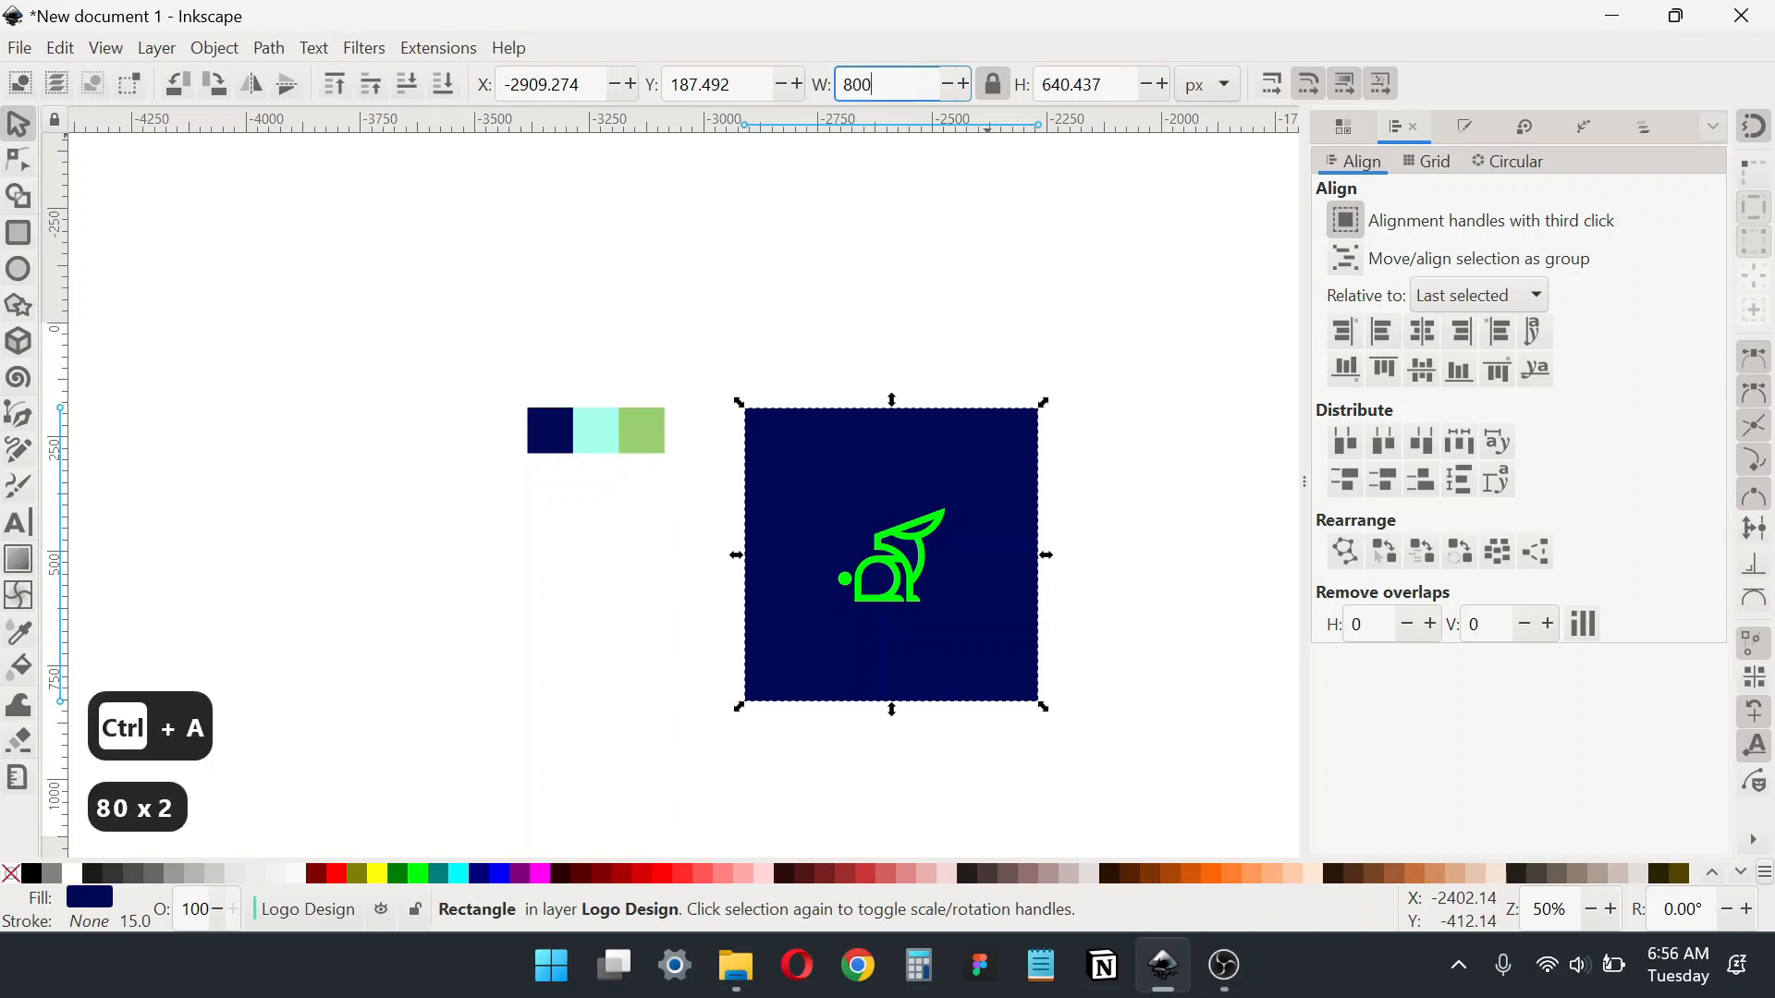
pyautogui.press('Return')
# Step: Set the navy square's size to 600 by 600 px with the proportions locked
pyautogui.click(863, 87)
pyautogui.hotkey('ctrl', 'a')
pyautogui.write('600')
pyautogui.press('Return')
# Step: Realign the resized navy square to the rabbit's centre on both axes and clear the selection
pyautogui.keyDown('shift'); pyautogui.click(892, 554); pyautogui.keyUp('shift')
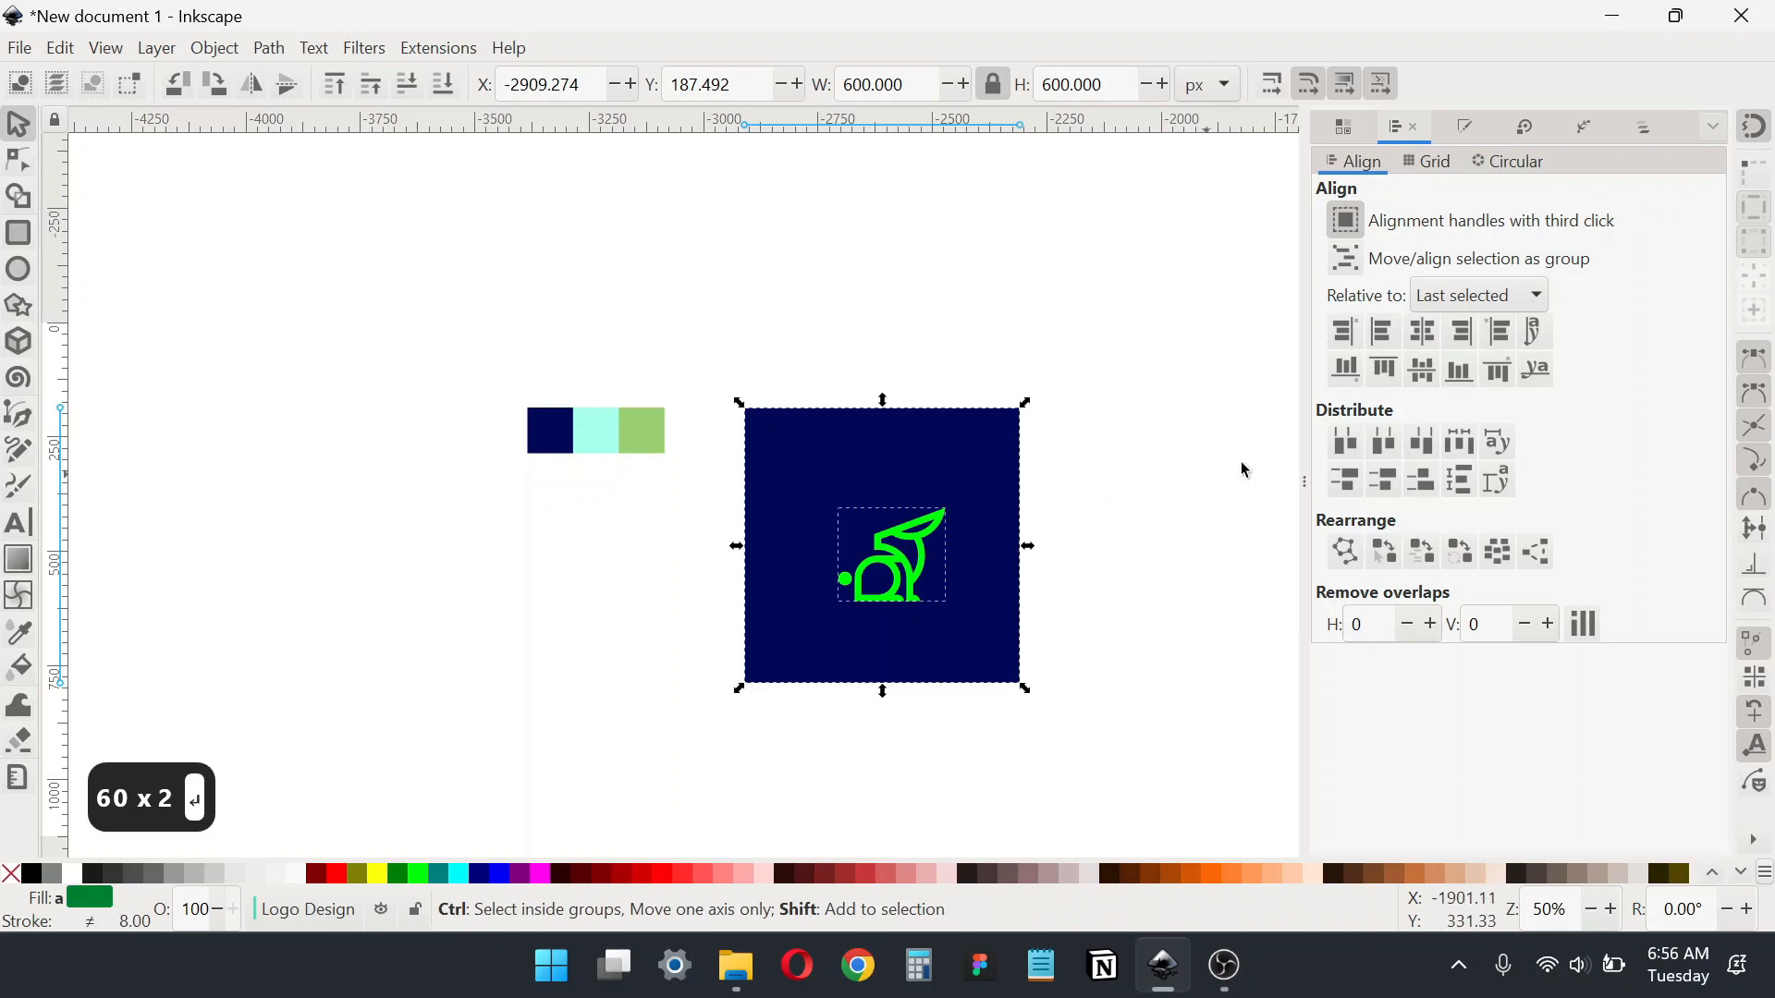
pyautogui.click(1422, 331)
pyautogui.click(1422, 370)
pyautogui.click(691, 452)
# Step: Move the colour palette image down beside the lower half of the navy square
pyautogui.click(651, 442)
pyautogui.moveTo(651, 442); pyautogui.dragTo(679, 608)
pyautogui.keyDown('ctrl'); pyautogui.scroll(2, 844, 583); pyautogui.keyUp('ctrl')
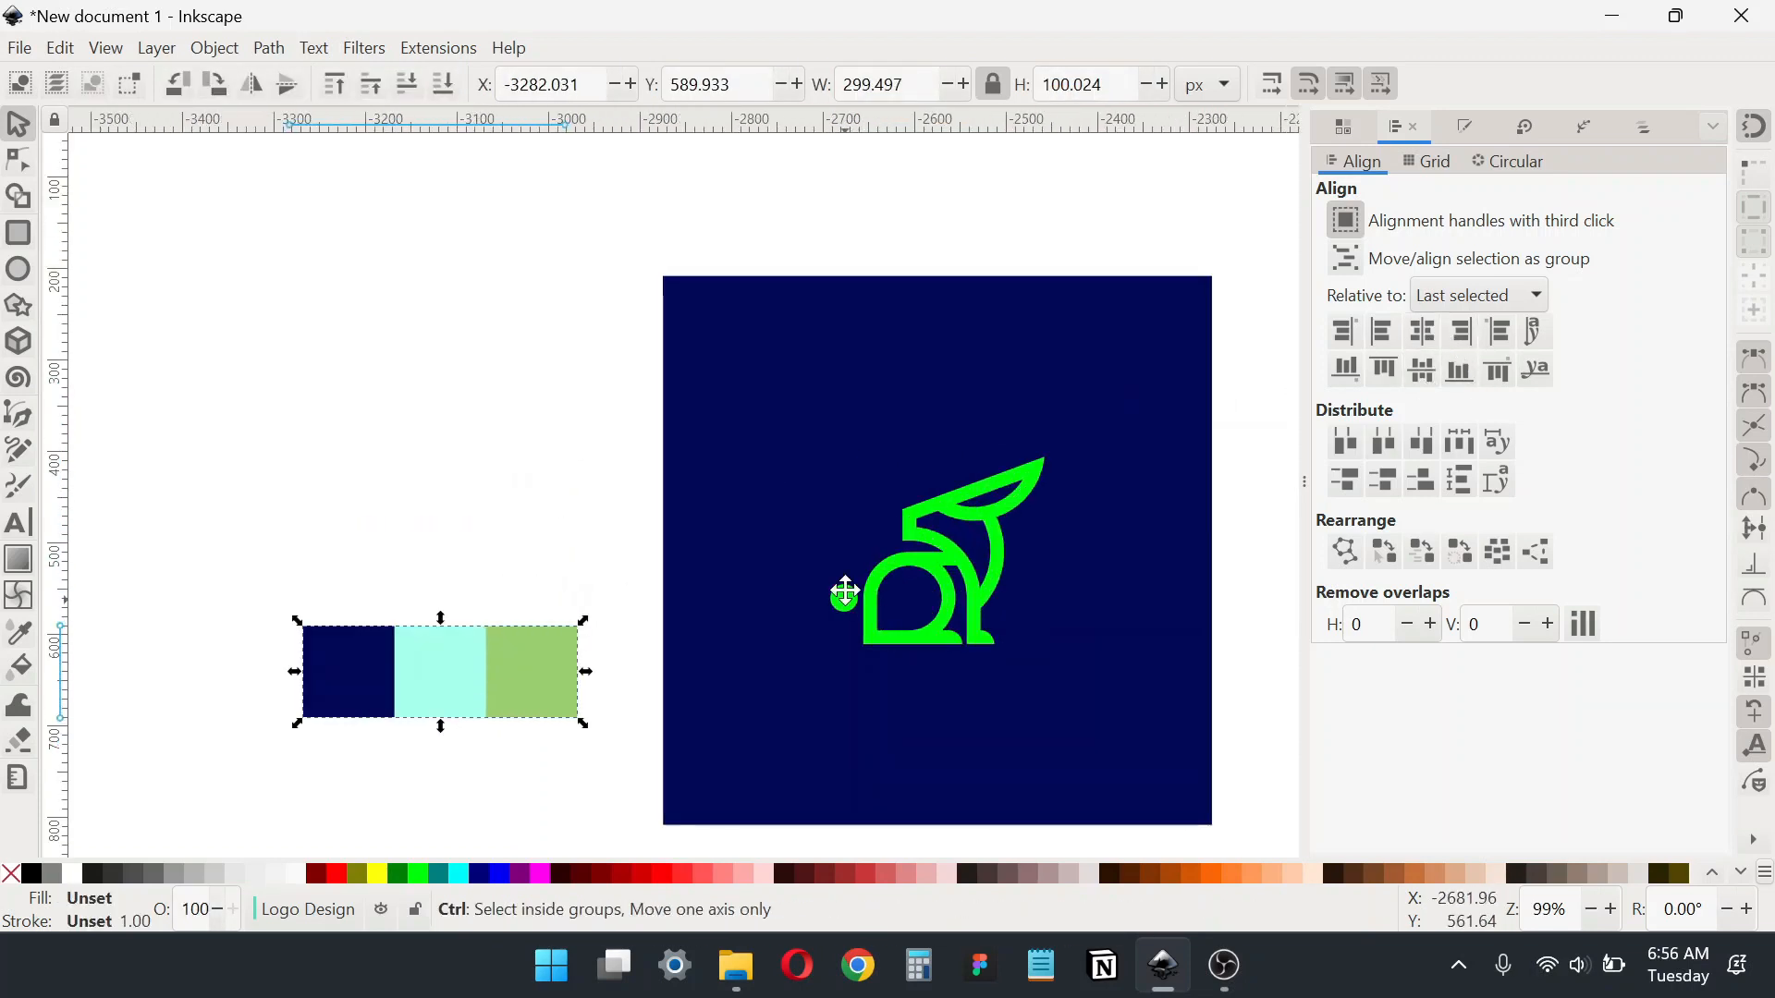
# Step: Turn off snapping and apply a linear gradient to the rabbit, running diagonally from the body up past the ear
pyautogui.moveTo(845, 591); pyautogui.dragTo(789, 485)
pyautogui.click(852, 529)
pyautogui.moveTo(883, 537); pyautogui.dragTo(938, 443)
pyautogui.click(1754, 126)
pyautogui.press('g')
# Step: Colour the gradient's ear-end stop with the palette's light aqua and its body-end stop with the palette's green
pyautogui.press('d')
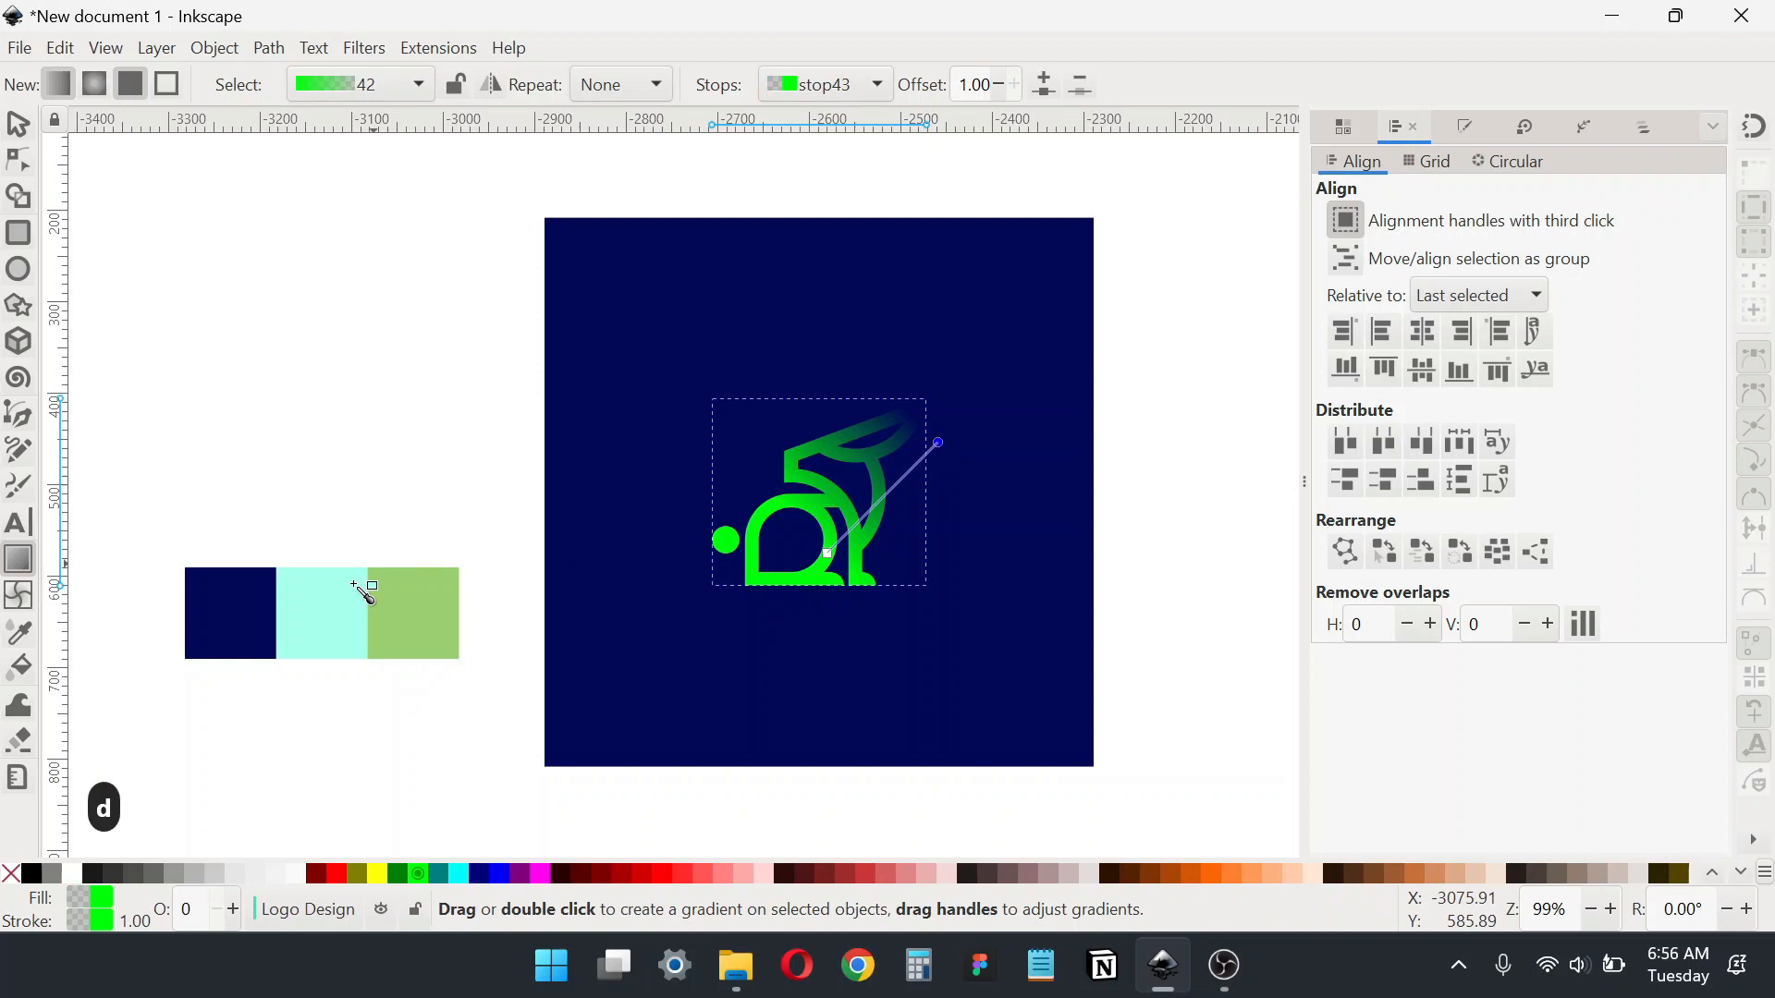
pyautogui.click(325, 595)
pyautogui.click(827, 552)
pyautogui.click(408, 607)
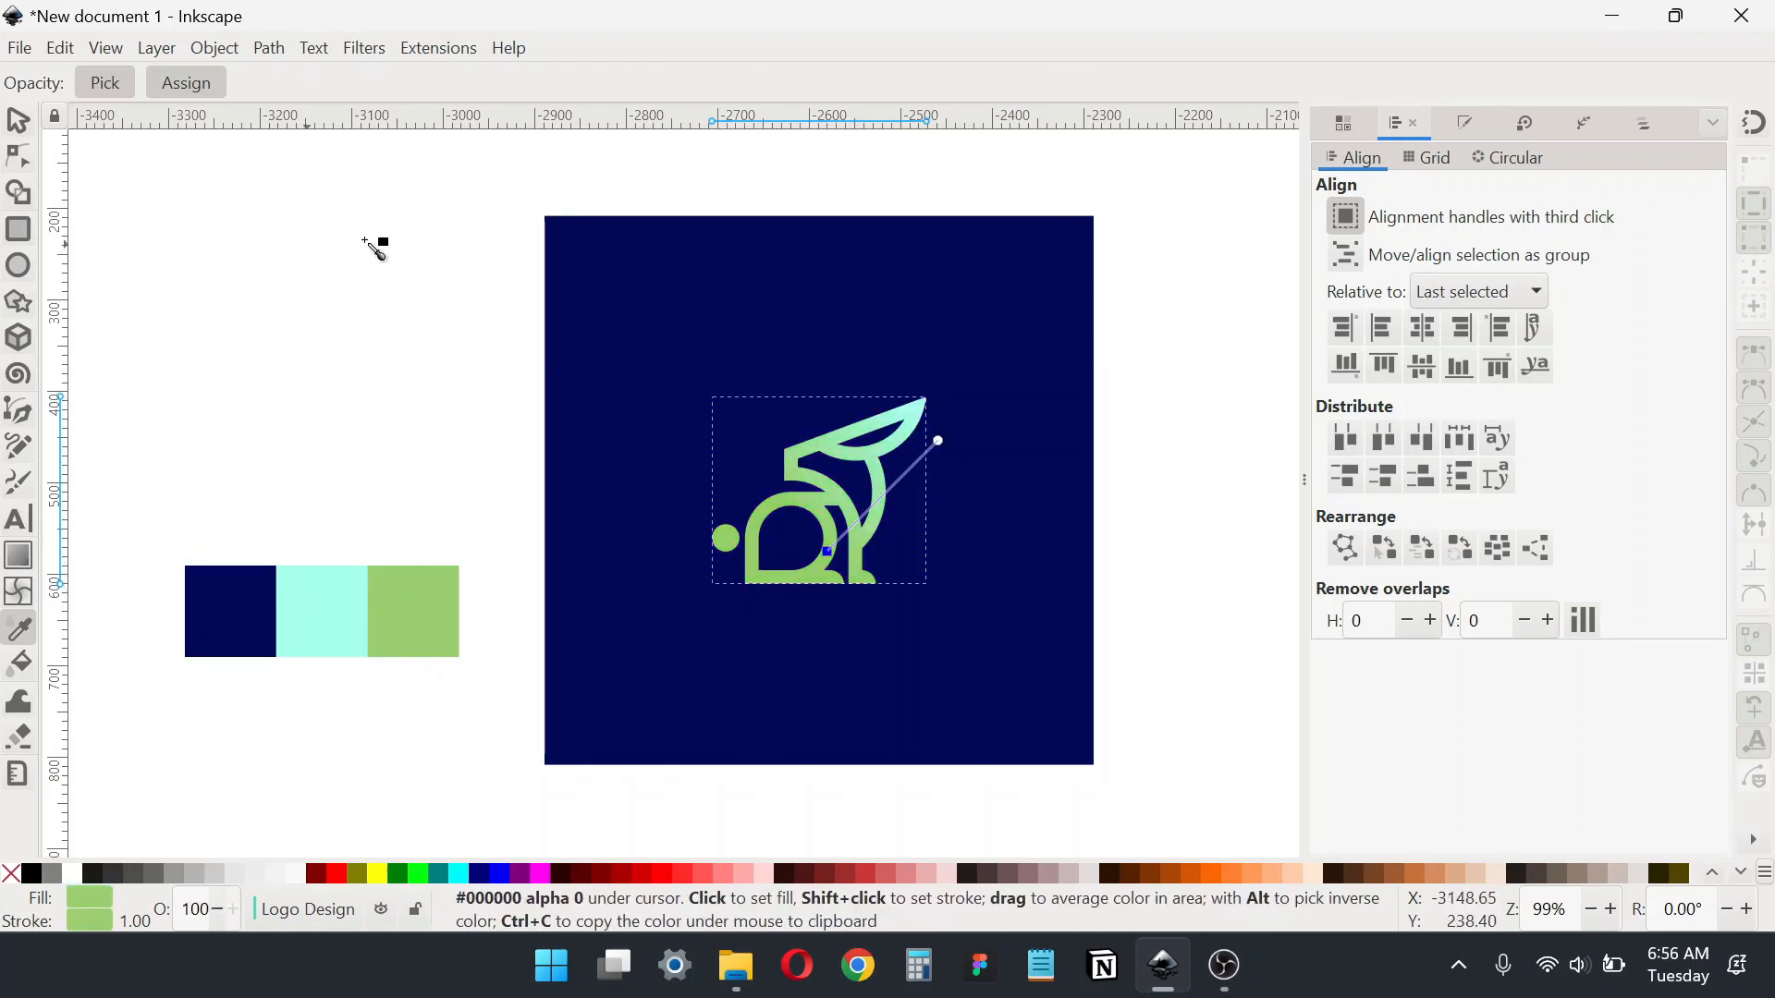
# Step: Shift the gradient's aqua end onto the base of the ear and its green start toward the lower back of the body
pyautogui.moveTo(940, 443); pyautogui.dragTo(879, 459)
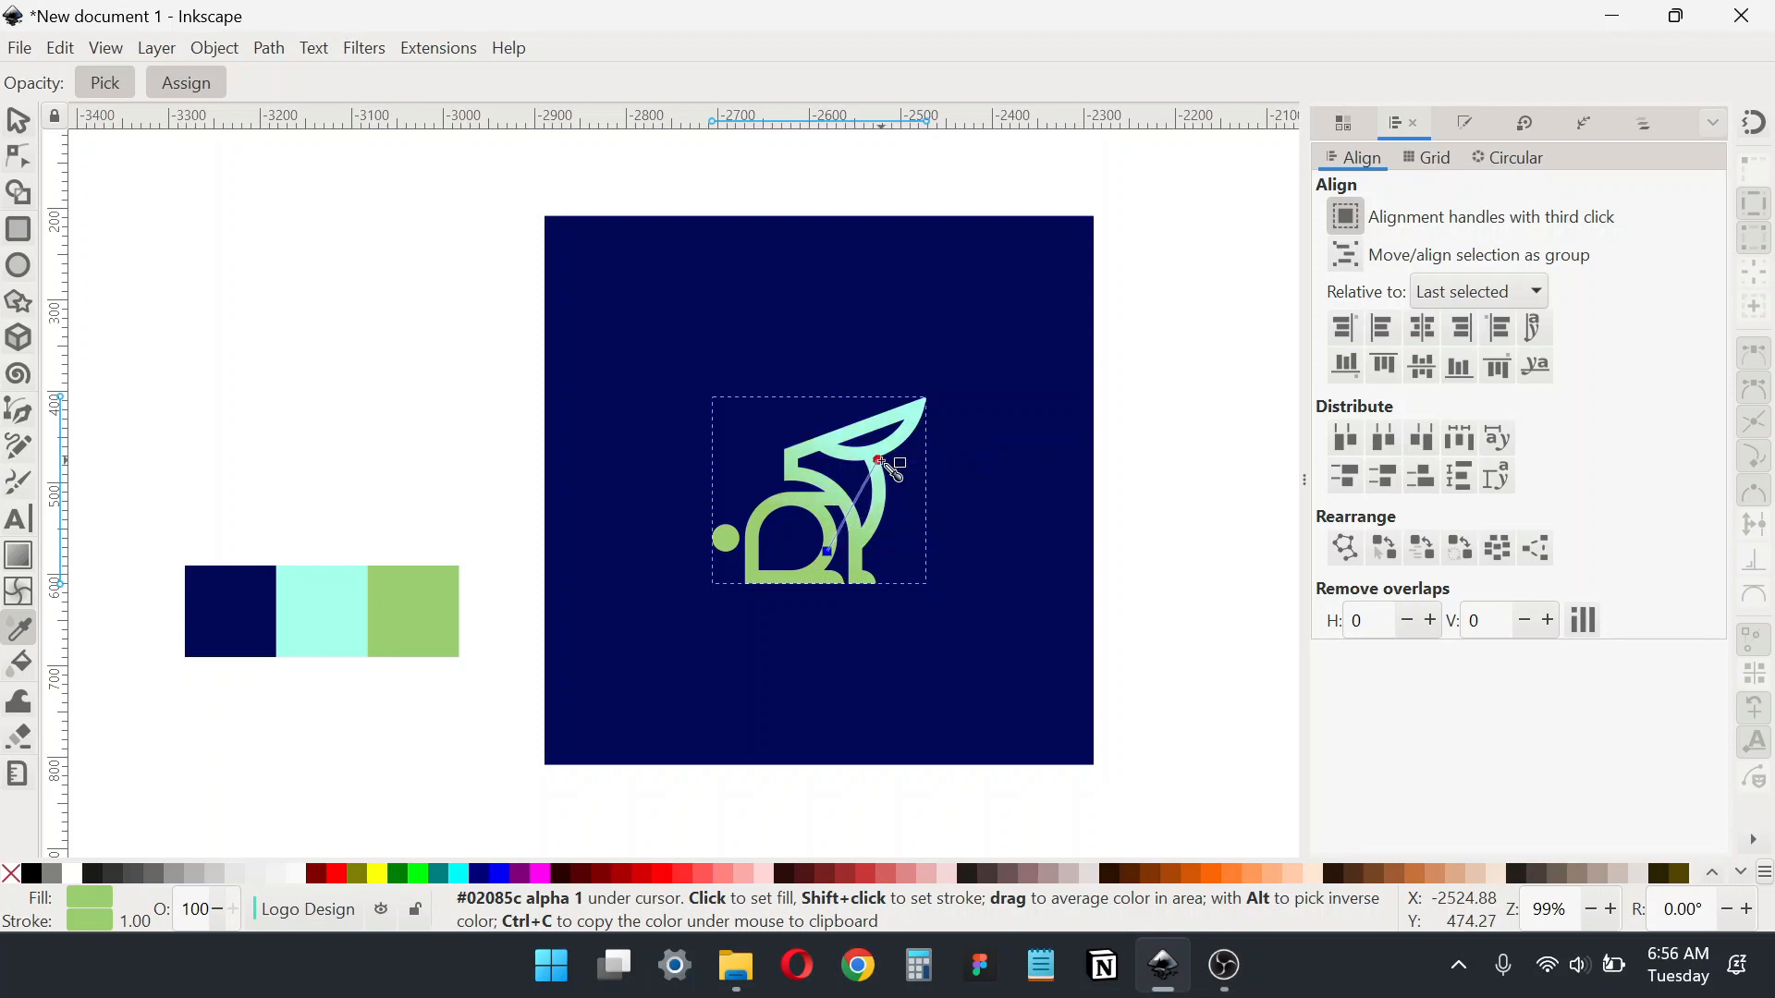
pyautogui.moveTo(828, 555); pyautogui.dragTo(773, 568)
pyautogui.click(25, 129)
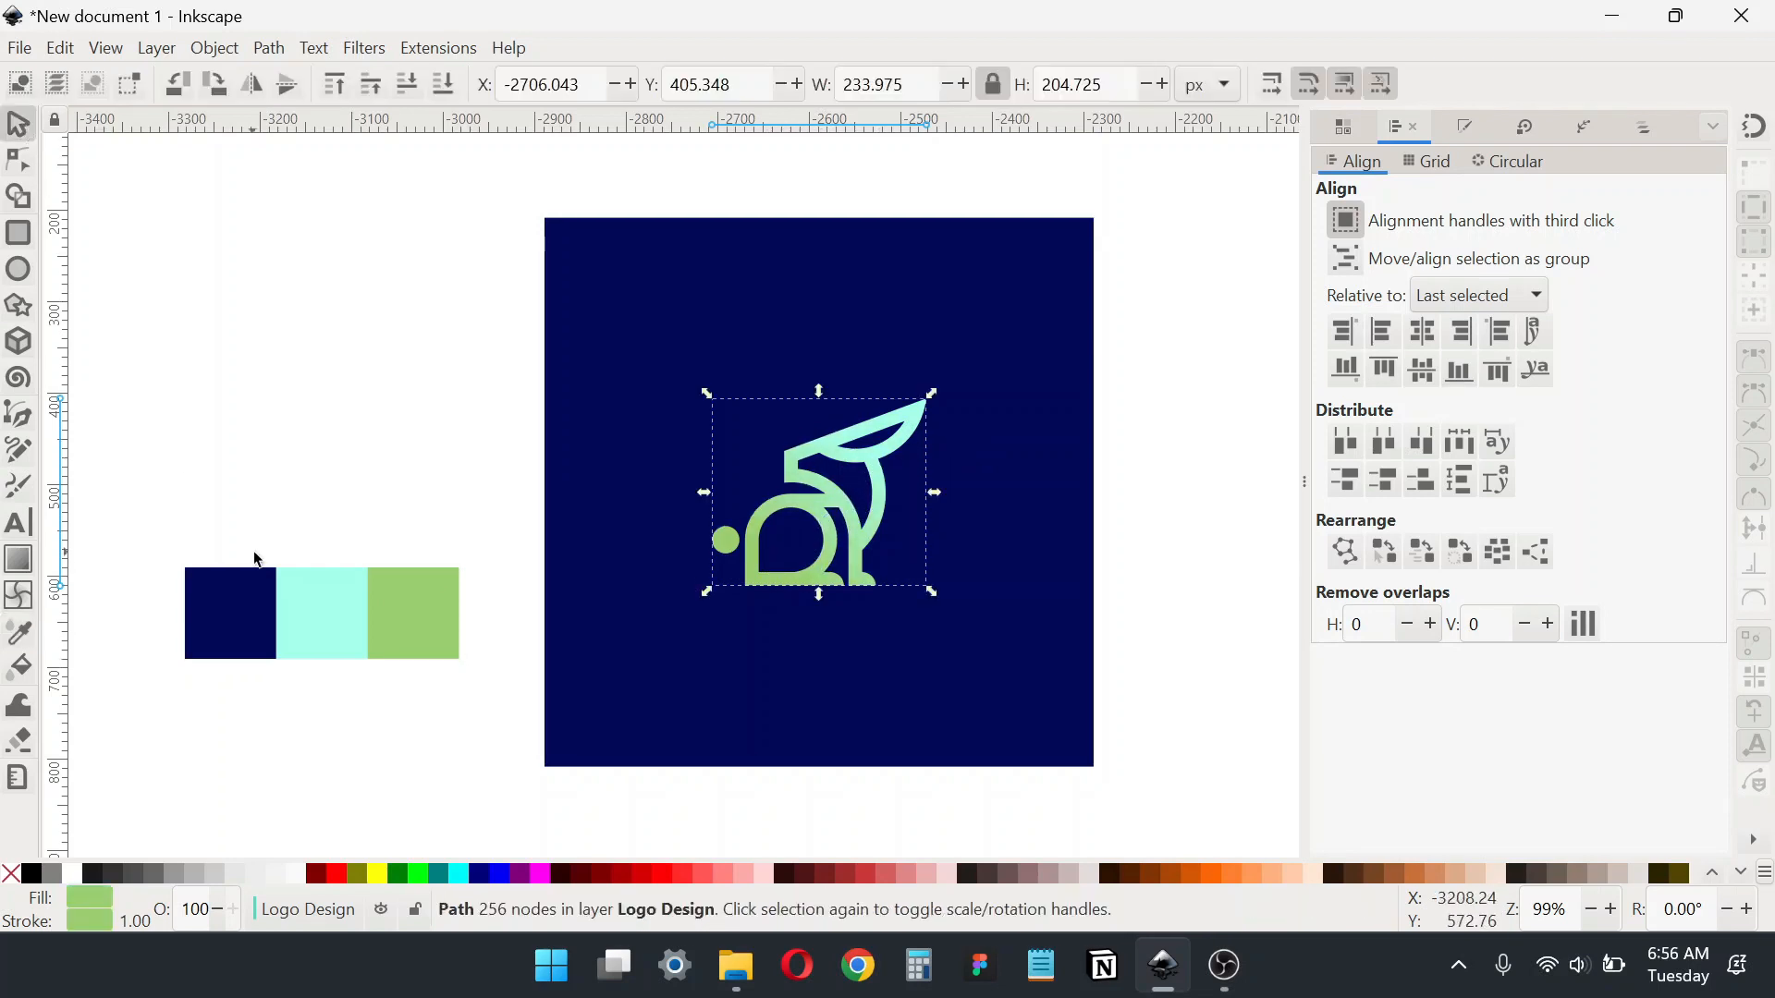
# Step: Delete the colour palette image beside the navy square
pyautogui.click(304, 603)
pyautogui.press('Delete')
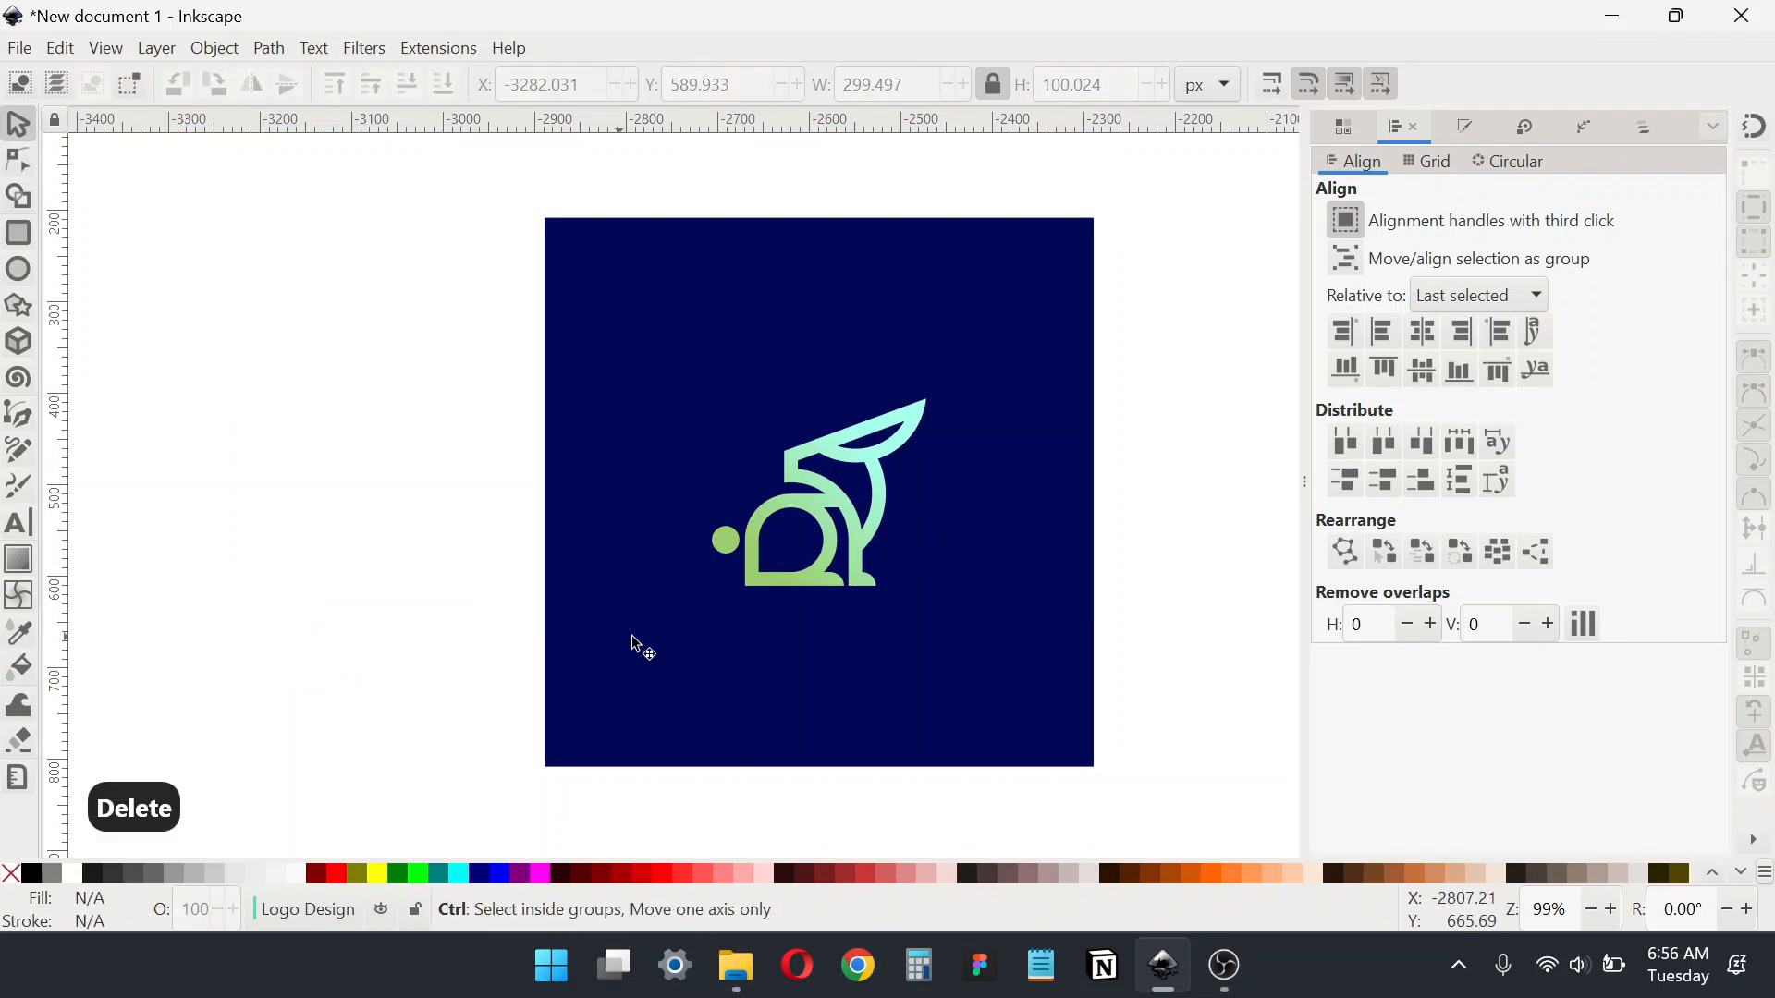
pyautogui.keyDown('ctrl'); pyautogui.scroll(1, 873, 566); pyautogui.keyUp('ctrl')
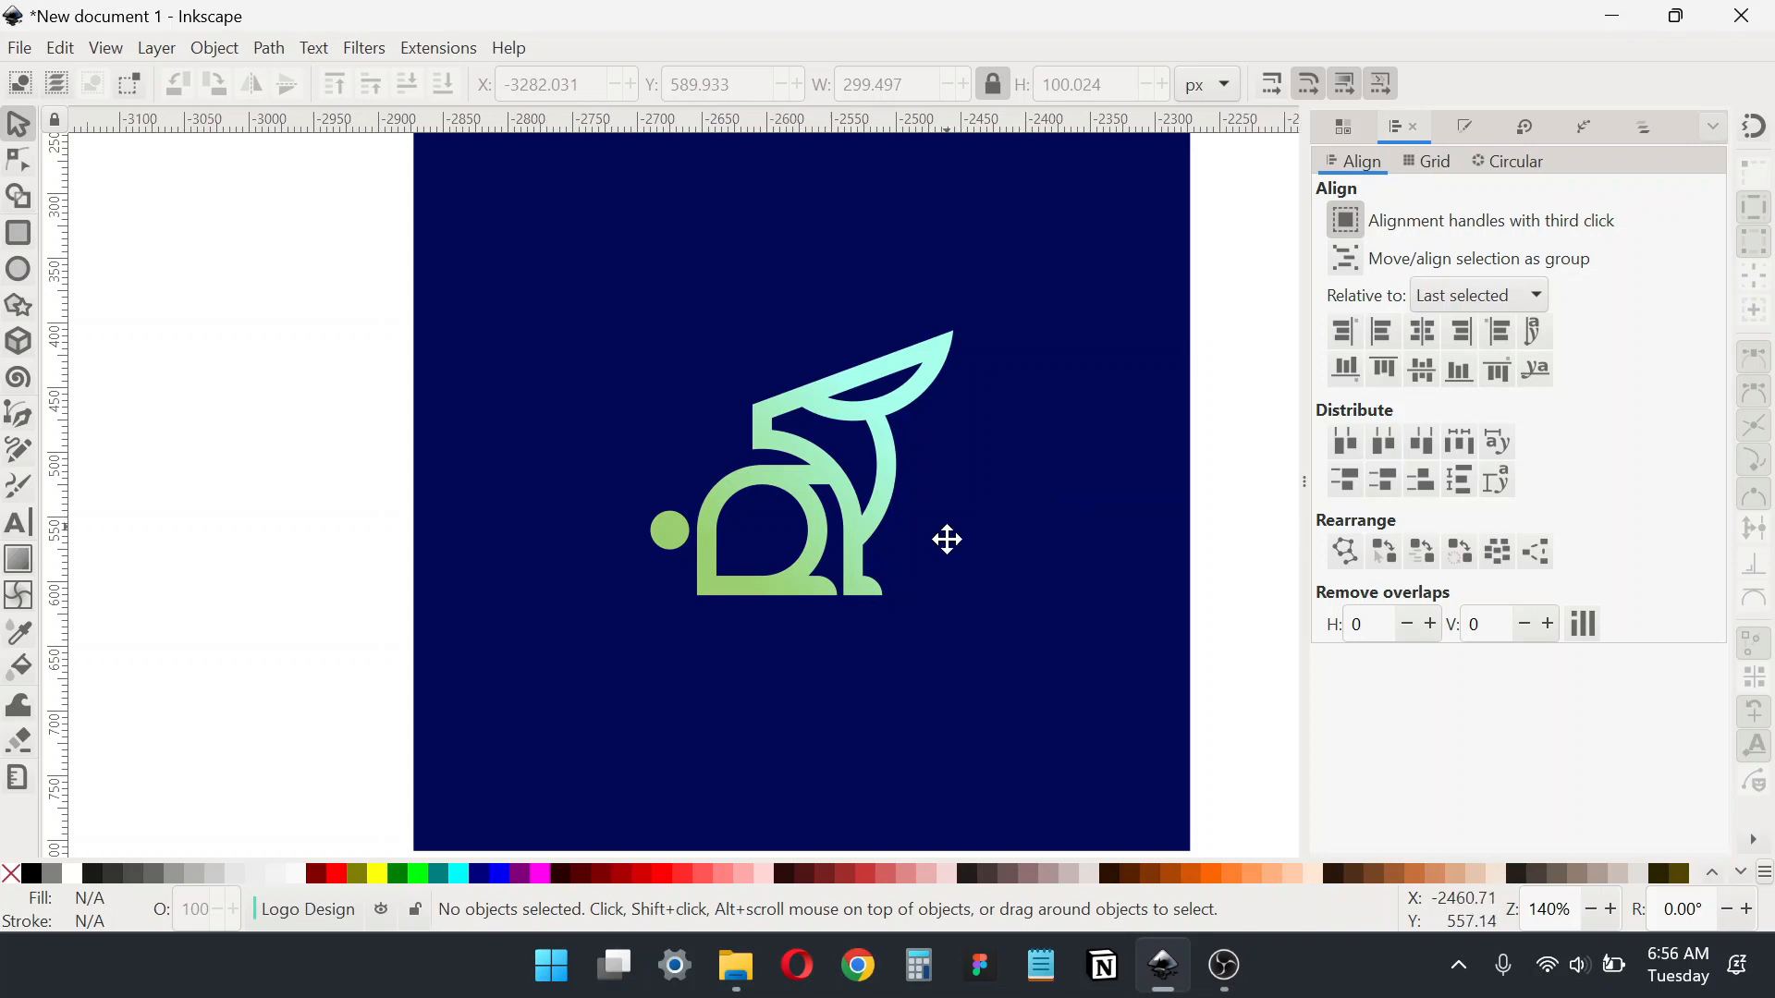
pyautogui.keyDown('ctrl'); pyautogui.scroll(-2, 863, 543); pyautogui.keyUp('ctrl')
# Step: Fine-tune the rabbit's gradient by moving its green start to the body's rear bottom corner and its aqua end slightly toward the head
pyautogui.keyDown('ctrl'); pyautogui.click(995, 682); pyautogui.keyUp('ctrl')
pyautogui.keyDown('ctrl'); pyautogui.scroll(1, 878, 533); pyautogui.keyUp('ctrl')
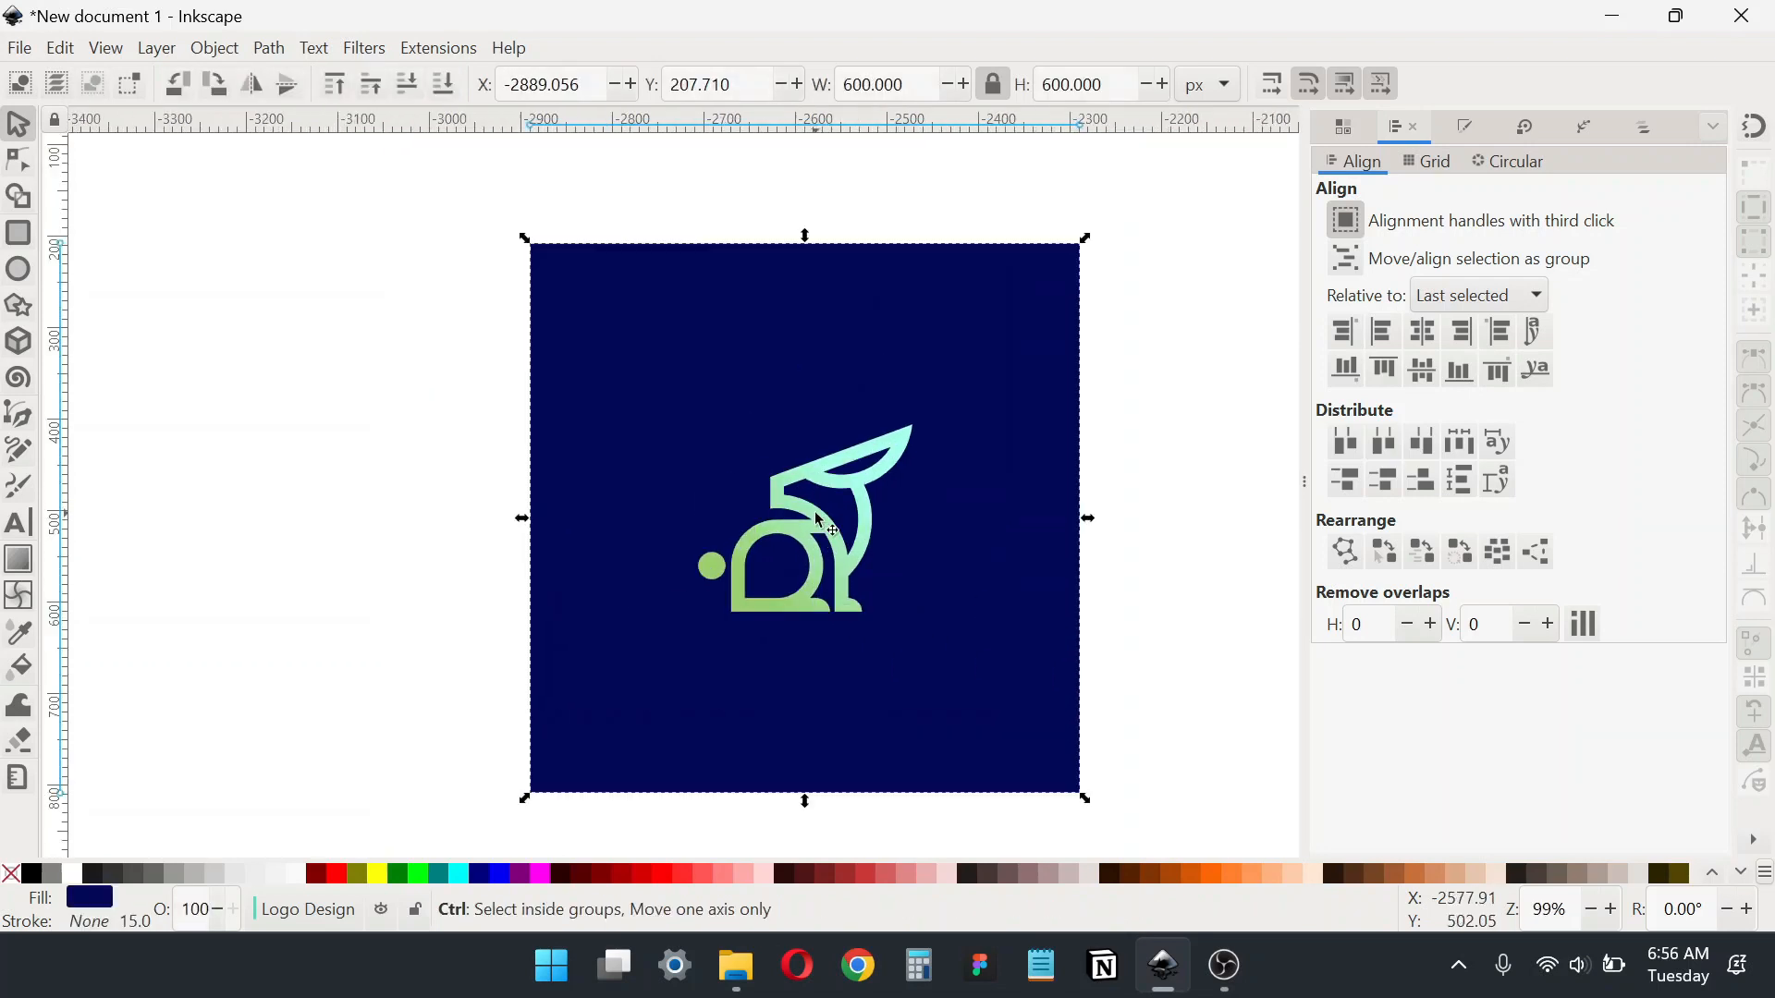
pyautogui.keyDown('ctrl'); pyautogui.click(878, 533); pyautogui.keyUp('ctrl')
pyautogui.press('g')
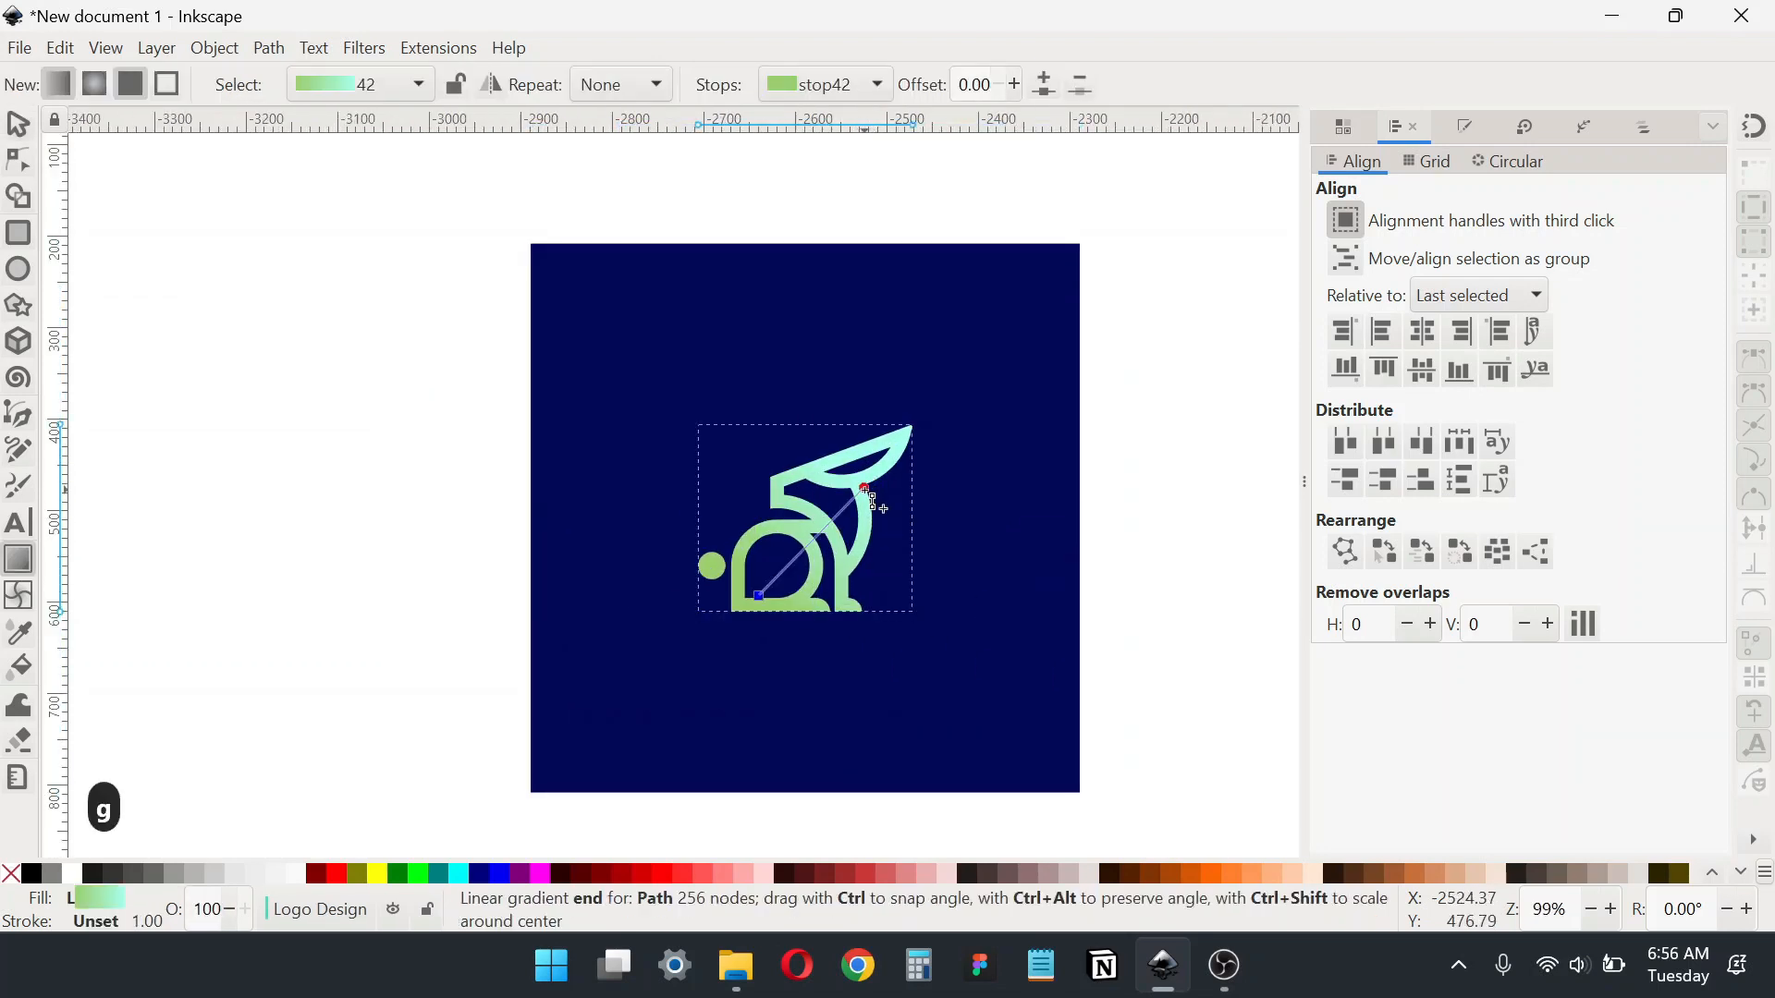
pyautogui.moveTo(768, 596)
pyautogui.mouseDown()
pyautogui.moveTo(730, 638)
pyautogui.moveTo(748, 597)
pyautogui.mouseUp()
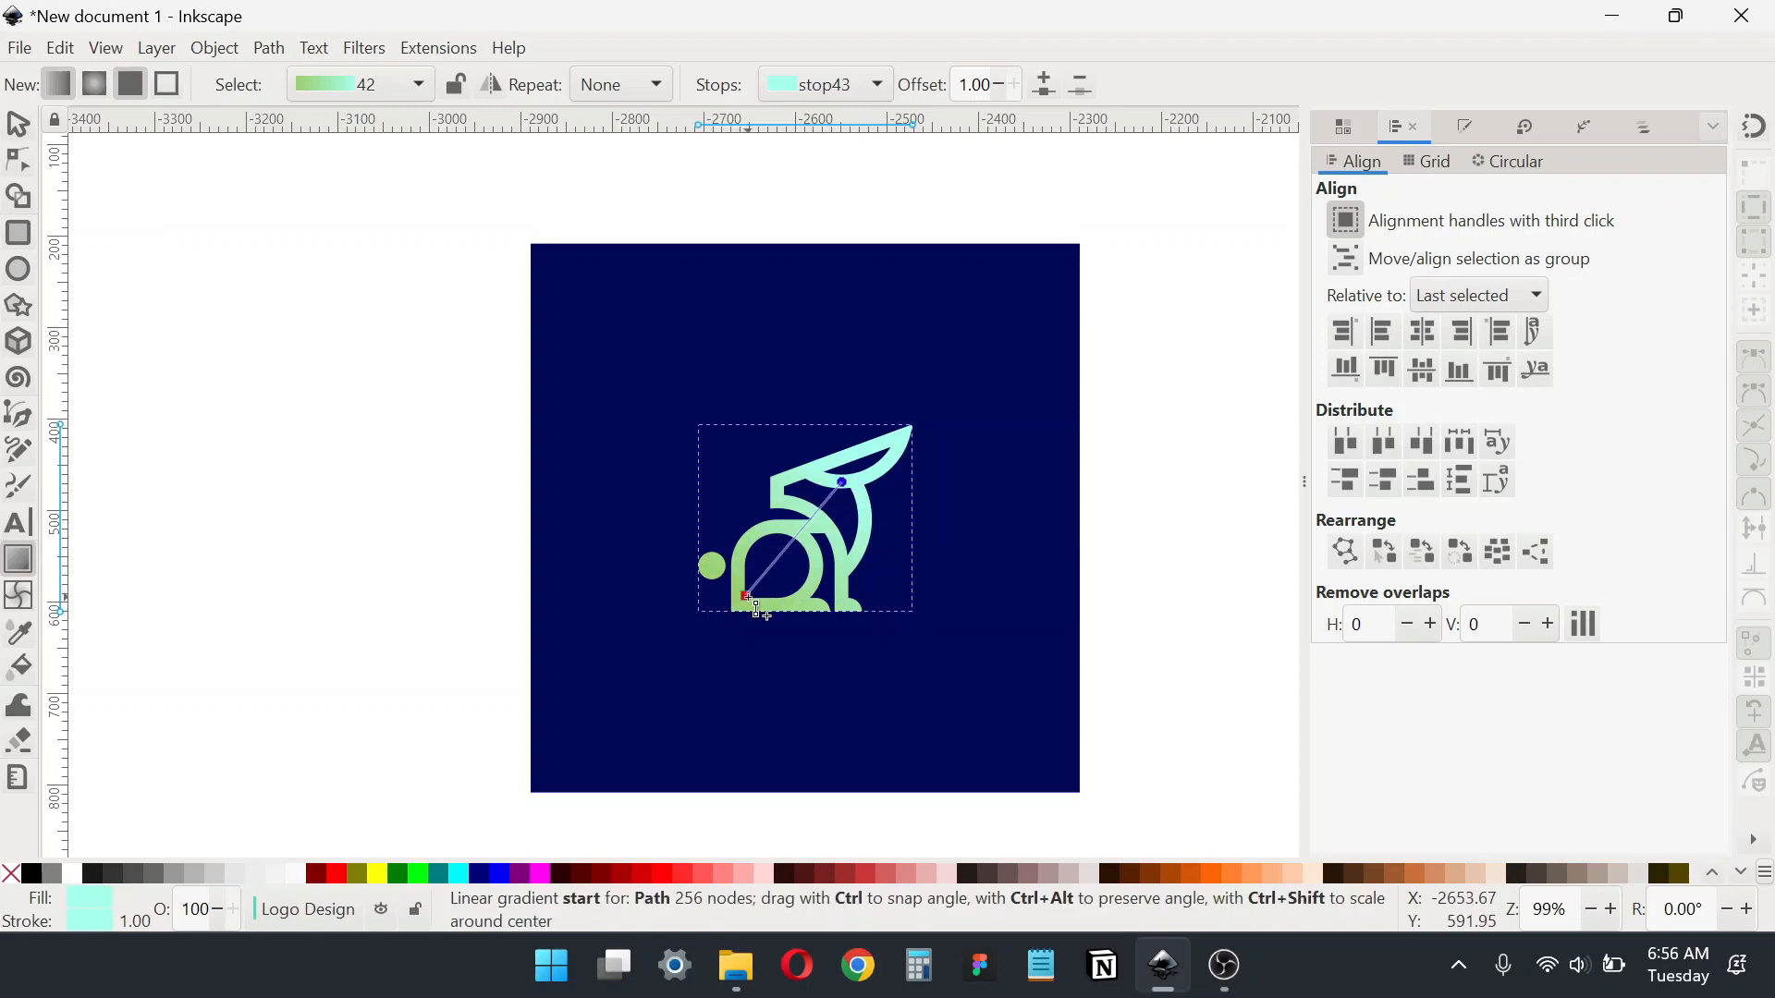
pyautogui.click(738, 610)
pyautogui.click(18, 124)
pyautogui.click(370, 365)
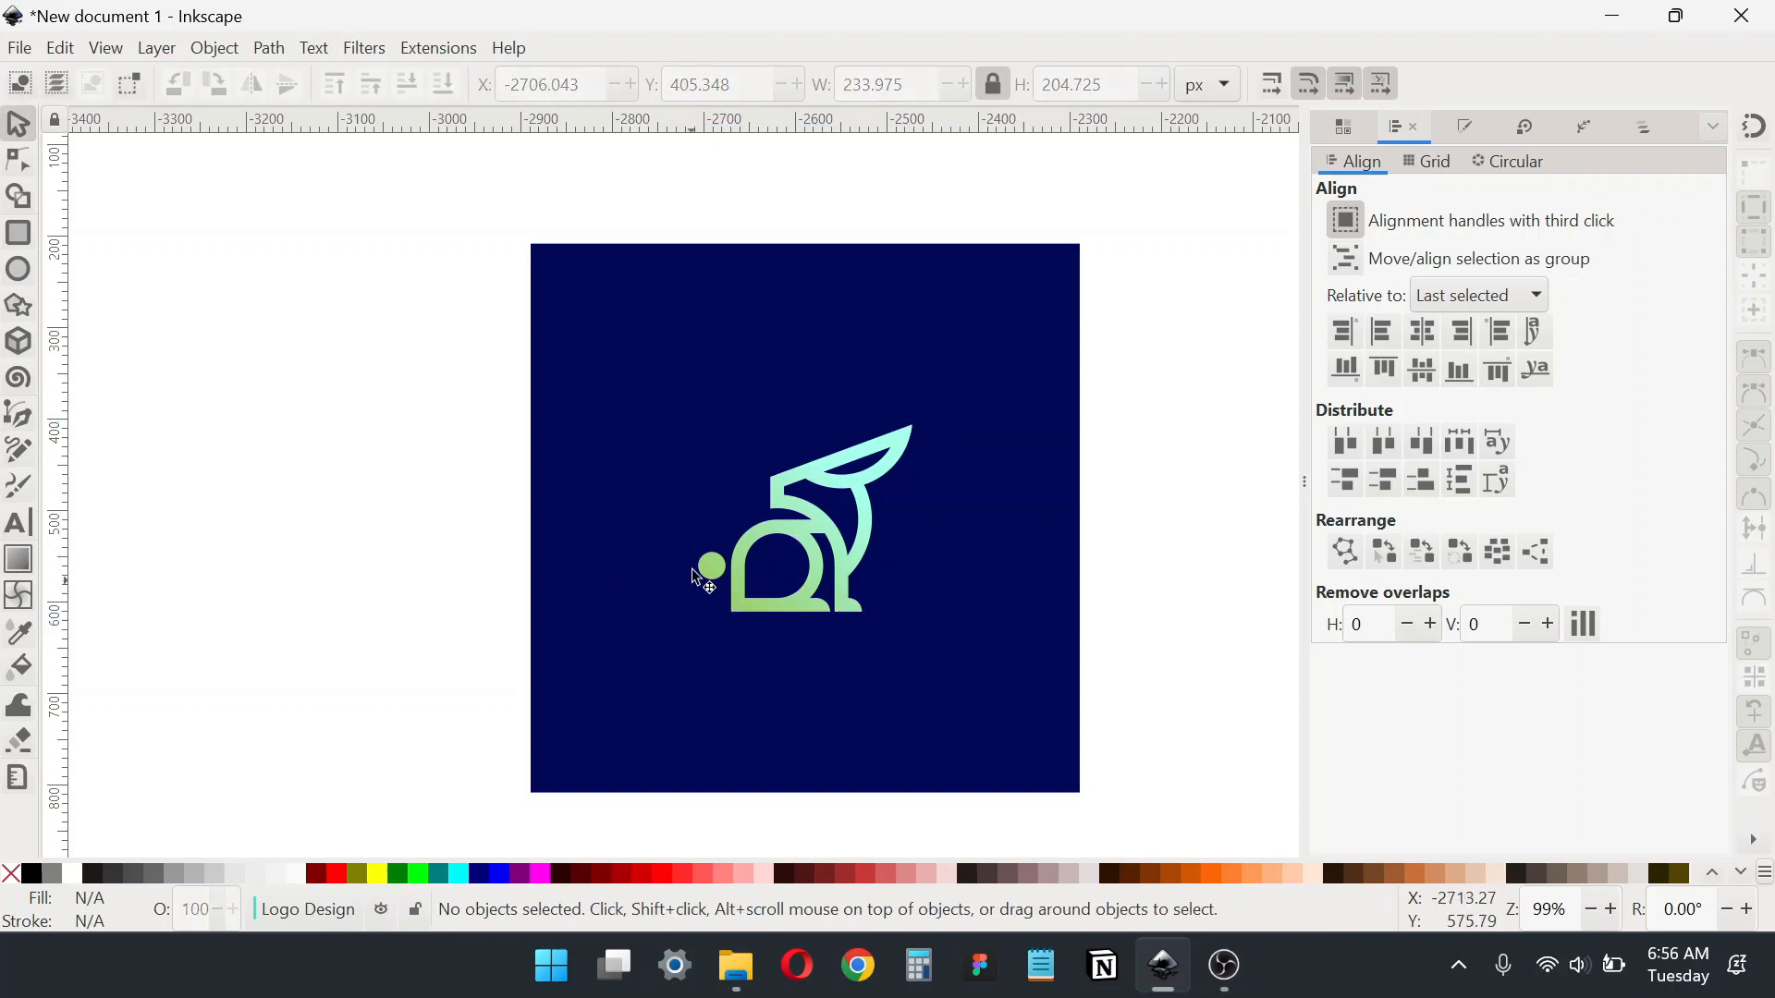
# Step: Enlarge the navy square proportionally about its centre to about 782 px
pyautogui.moveTo(901, 641); pyautogui.dragTo(812, 581)
pyautogui.click(815, 584)
pyautogui.moveTo(995, 737); pyautogui.dragTo(1098, 883)
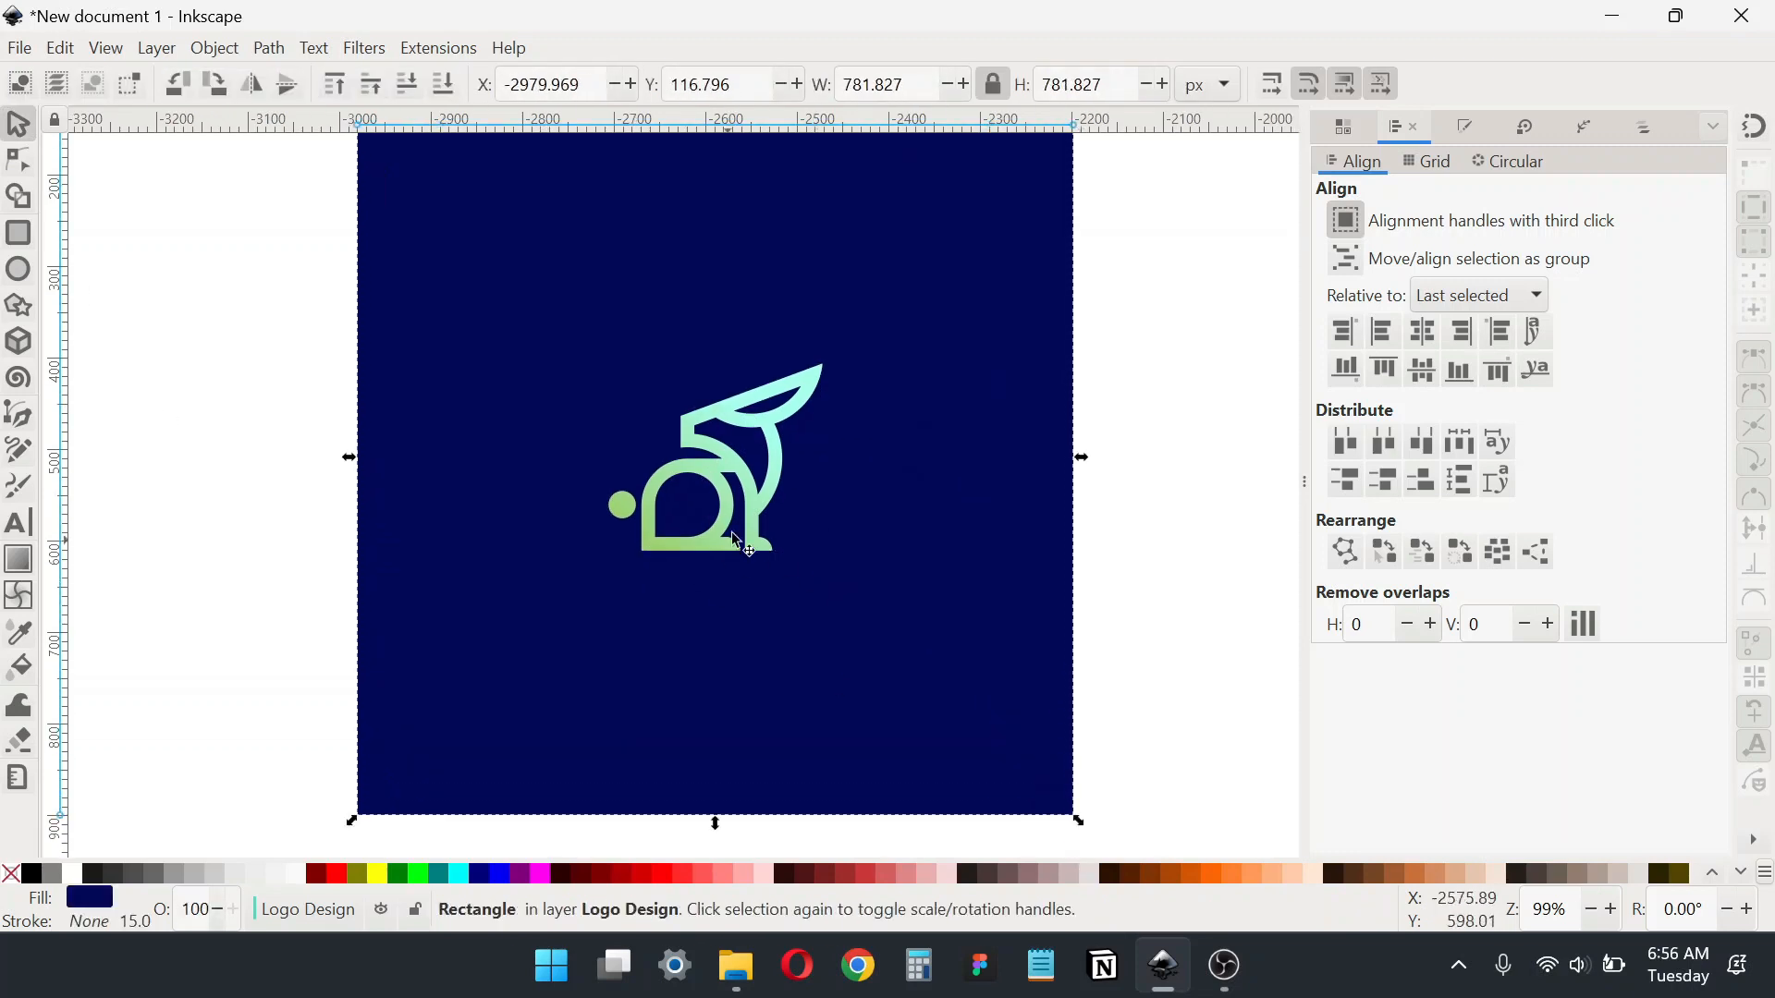
pyautogui.scroll(2, 829, 614)
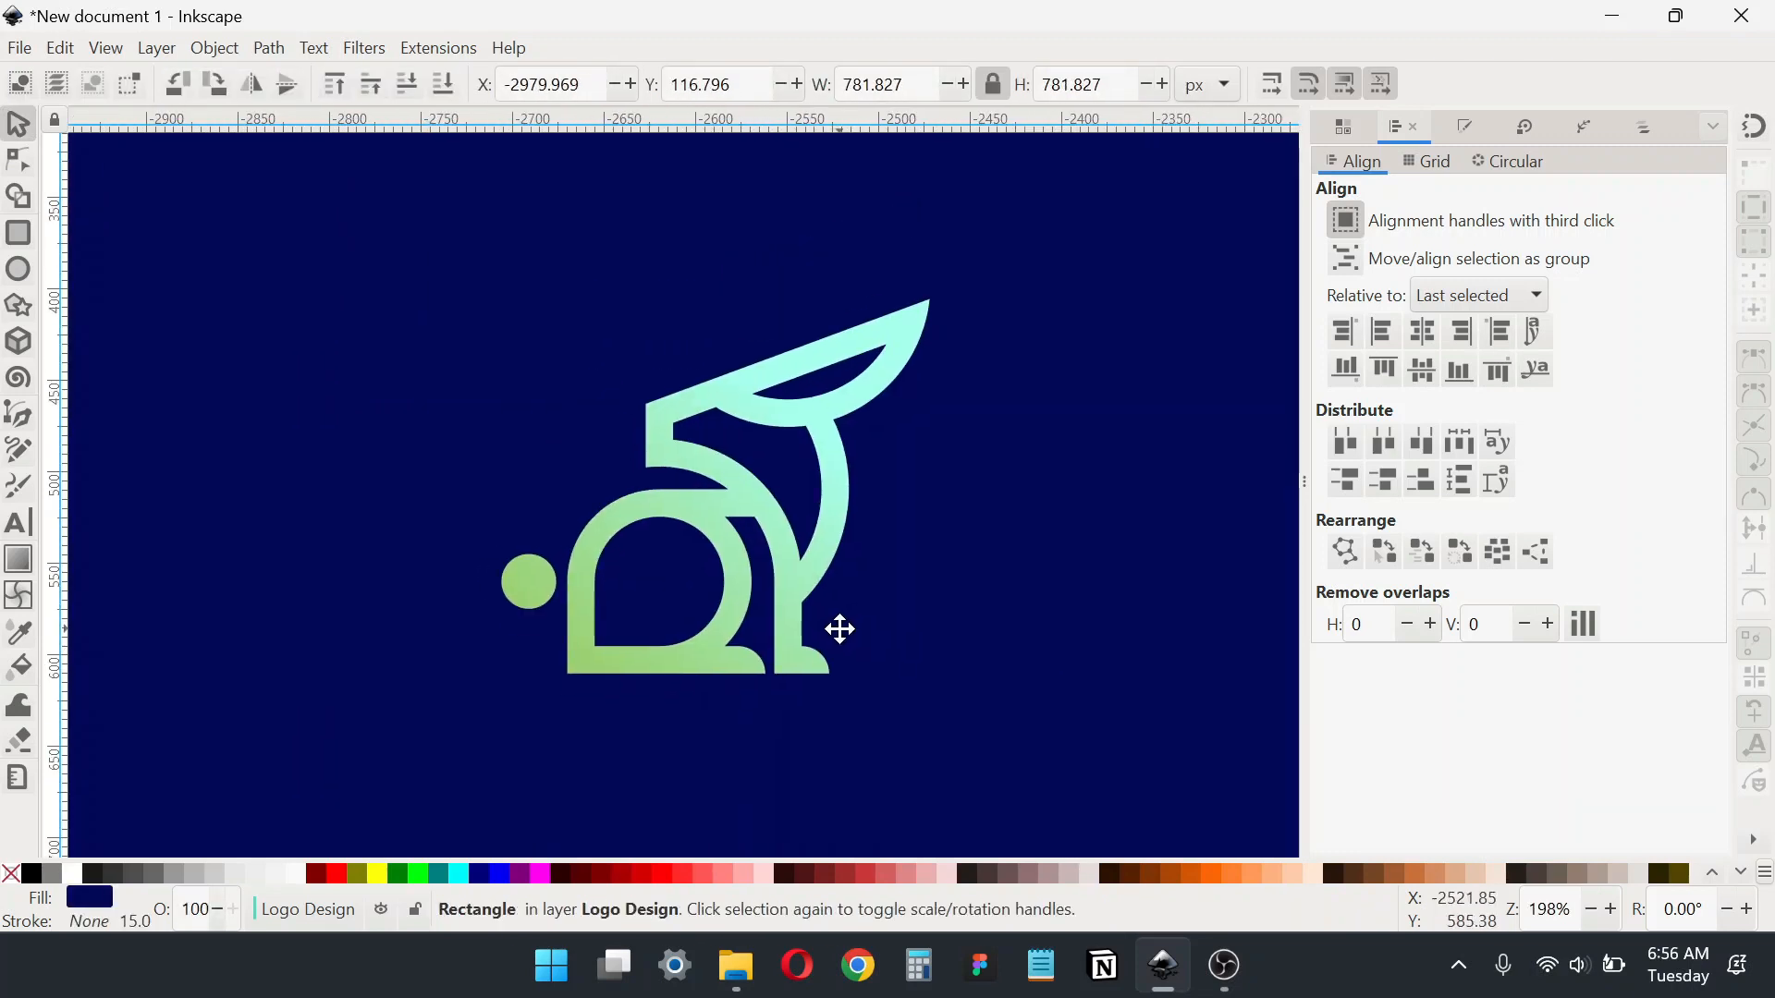
pyautogui.moveTo(841, 630); pyautogui.dragTo(826, 610)
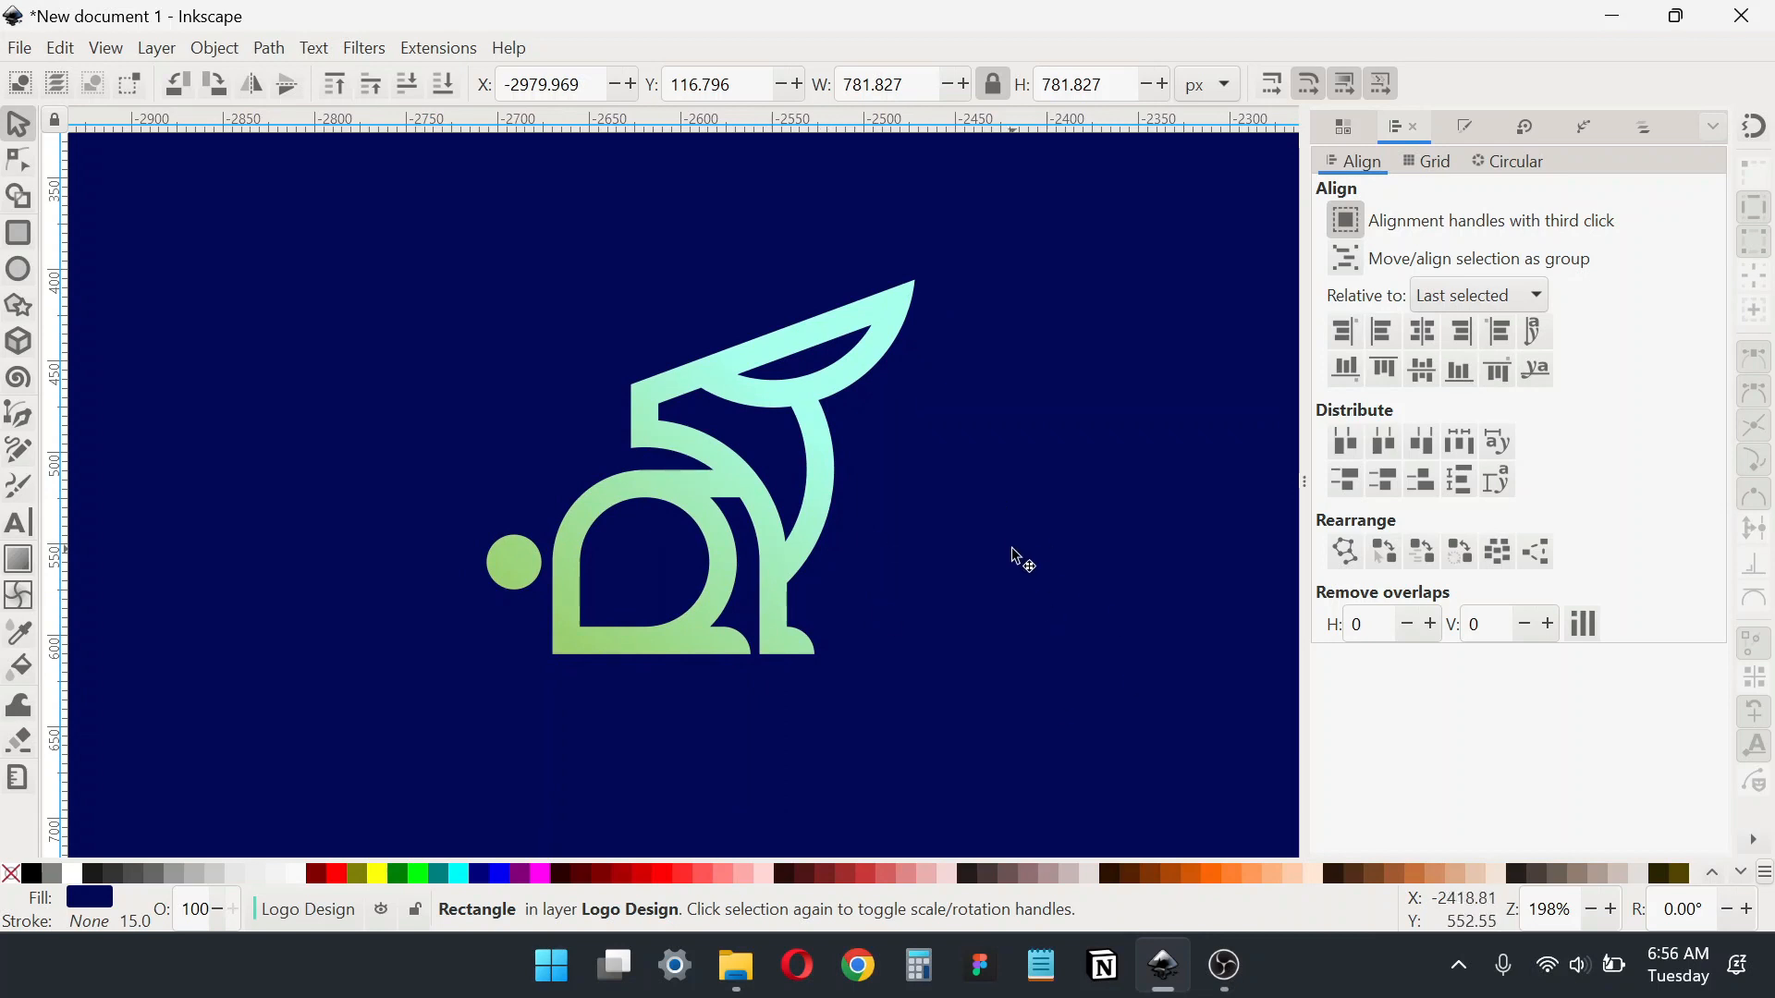